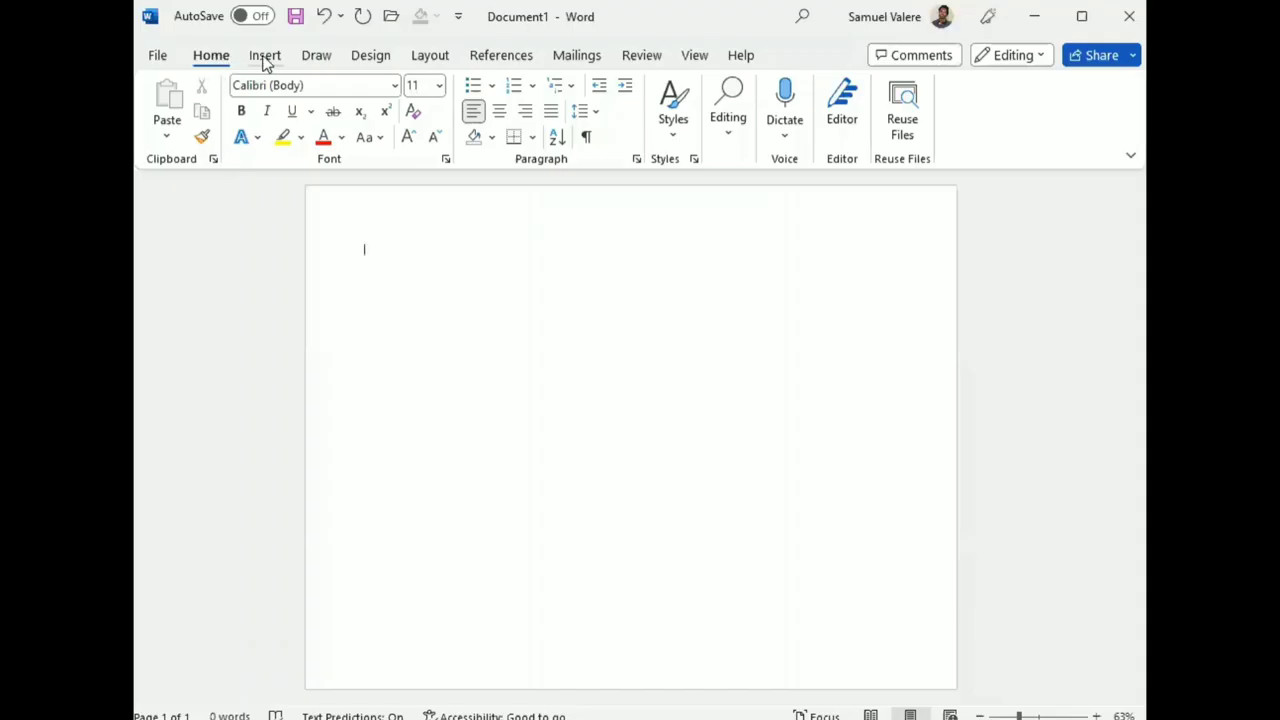
Draw an isosceles triangle shape near the top-left of the page.
{"action": "left_click", "coordinate": [265, 55]}
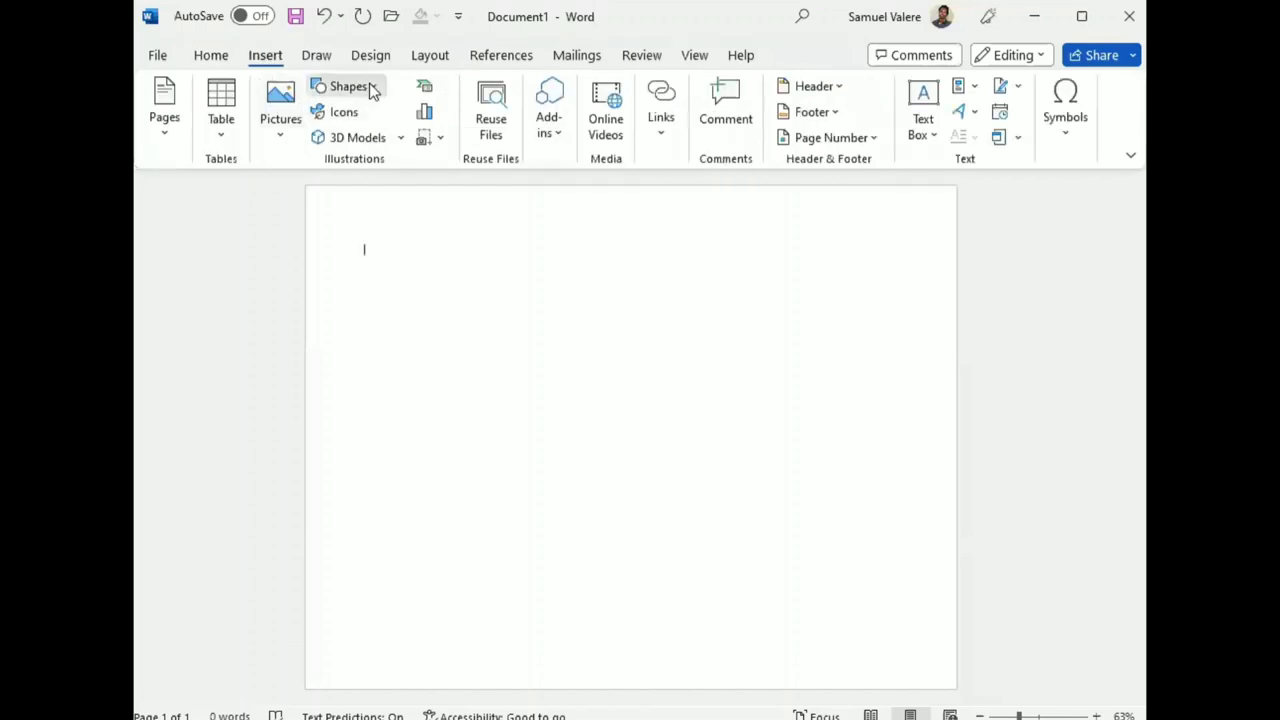
{"action": "left_click", "coordinate": [370, 87]}
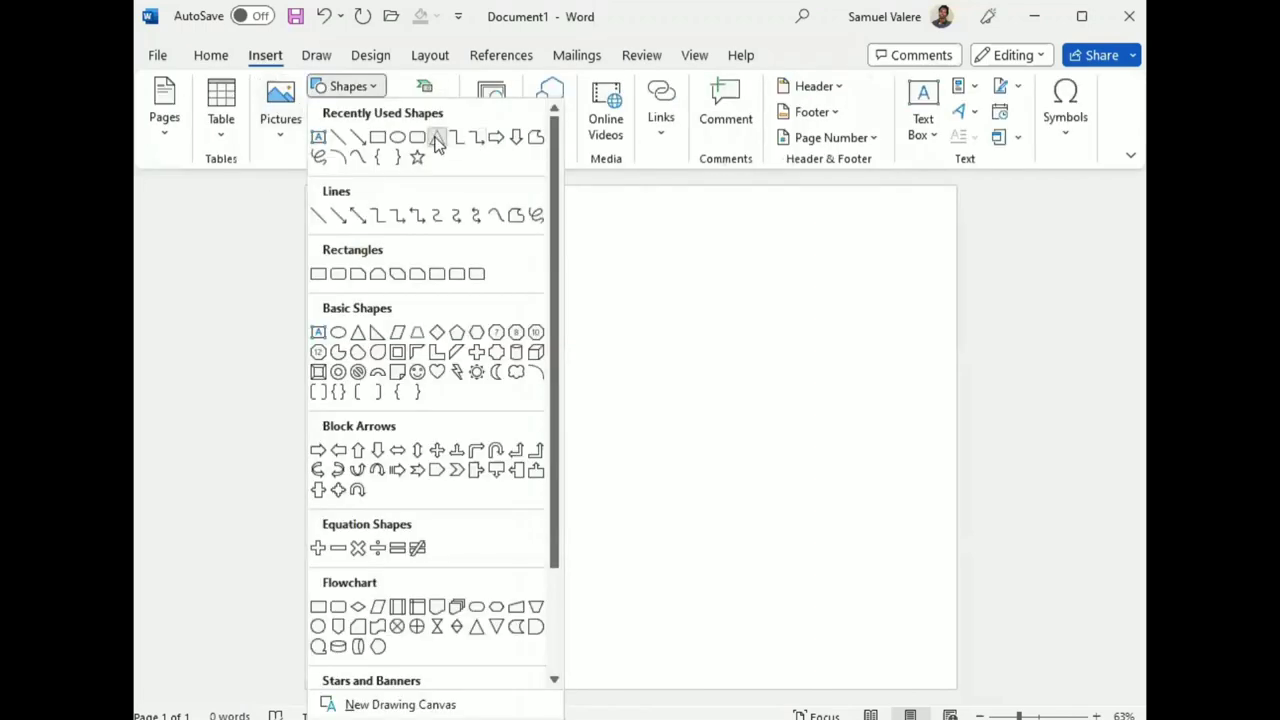
{"action": "left_click", "coordinate": [436, 140]}
{"action": "left_click_drag", "start_coordinate": [339, 259], "coordinate": [533, 415]}
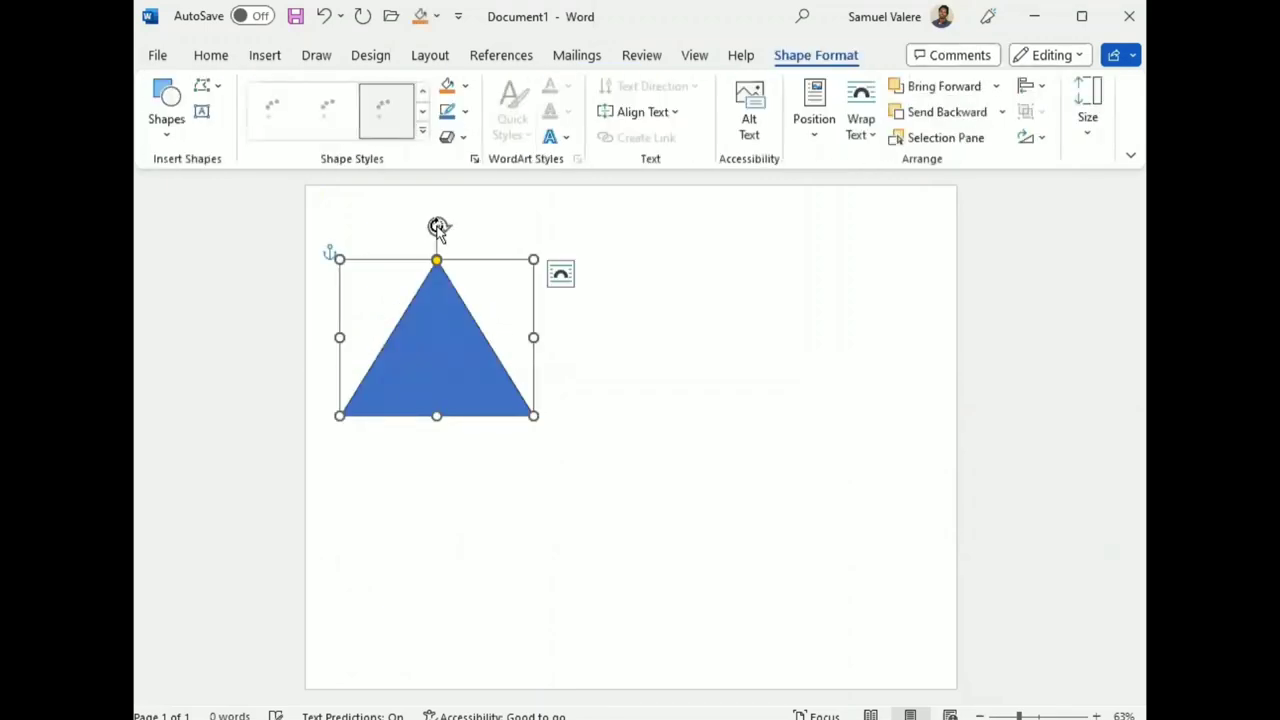
Rotate the triangle 90 degrees so it points right like a play button.
{"action": "mouse_move", "coordinate": [439, 226]}
{"action": "left_mouse_down"}
{"action": "mouse_move", "coordinate": [545, 317]}
{"action": "mouse_move", "coordinate": [523, 334]}
{"action": "left_mouse_up"}
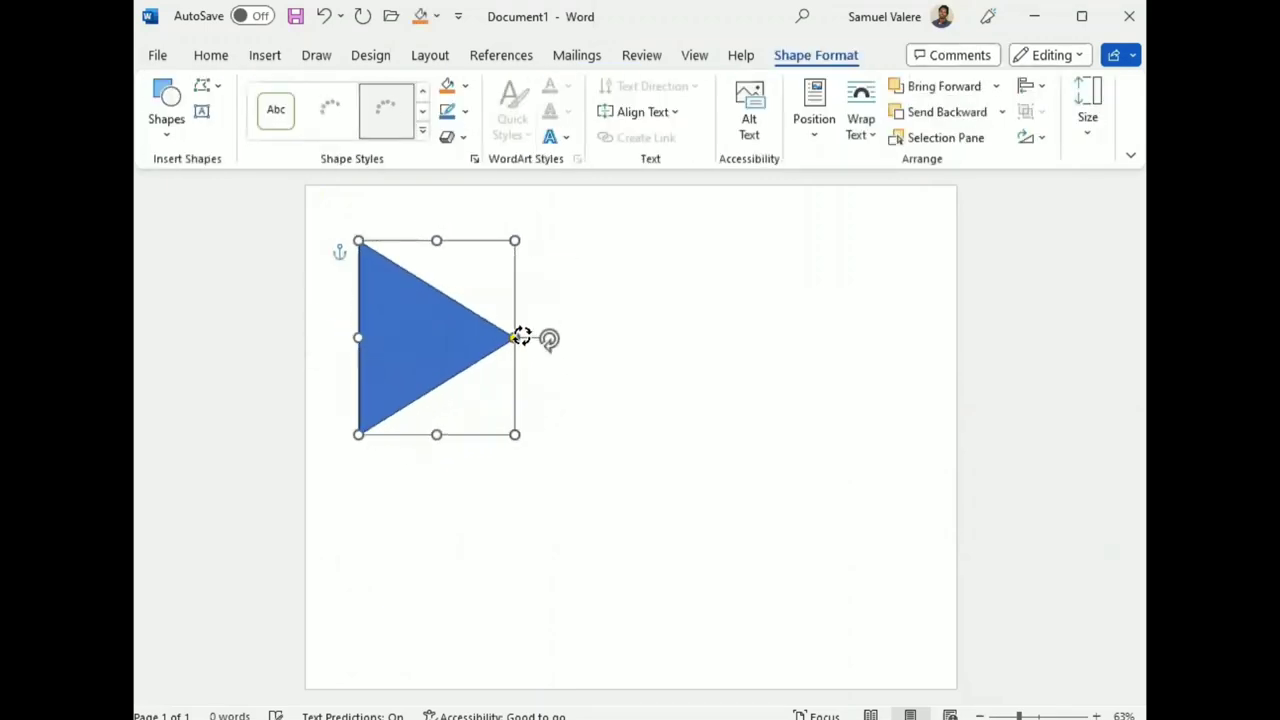
{"action": "key", "text": "Escape"}
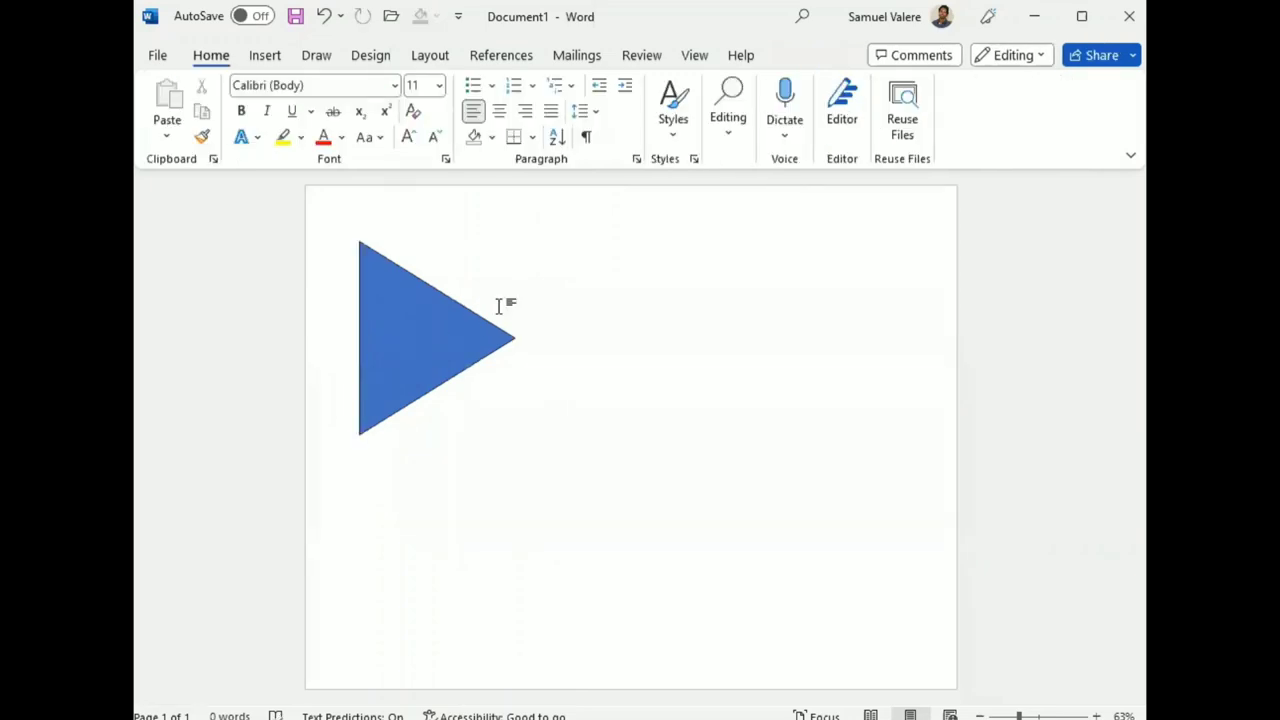
{"action": "left_click", "coordinate": [503, 300]}
{"action": "left_click", "coordinate": [808, 60]}
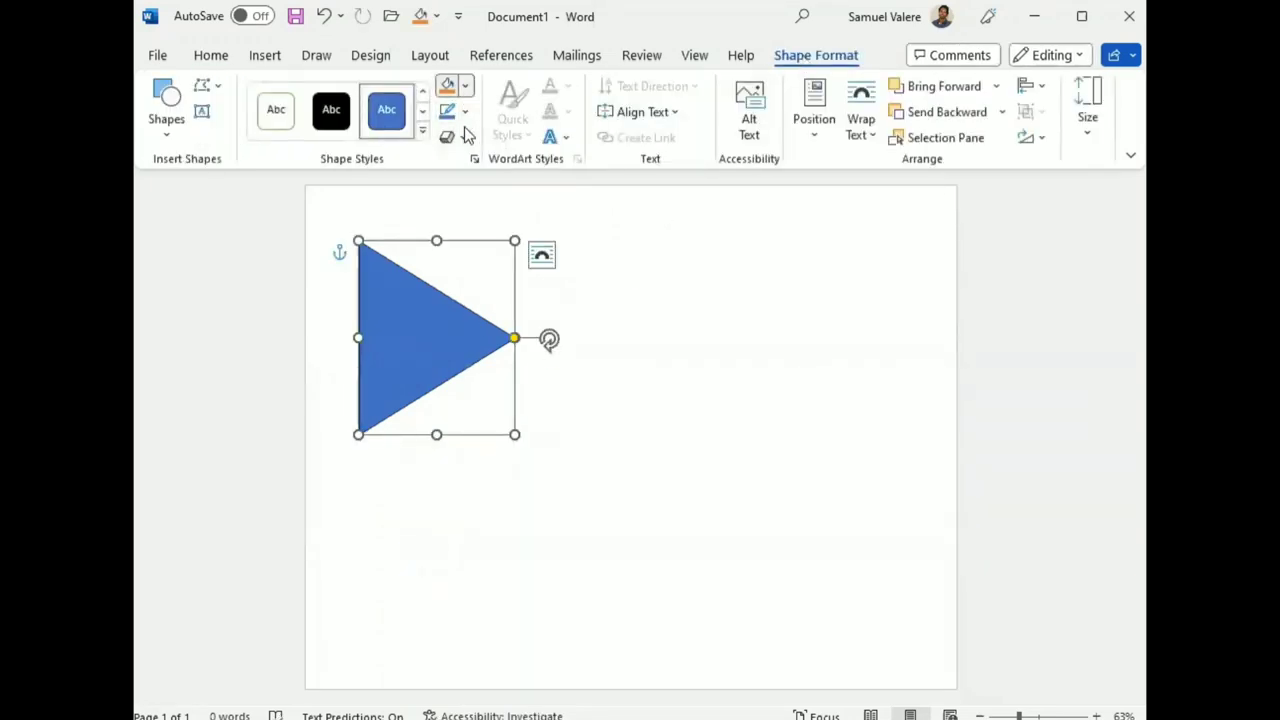
Give the triangle no fill and a 70 pt wide outline.
{"action": "left_click", "coordinate": [468, 88]}
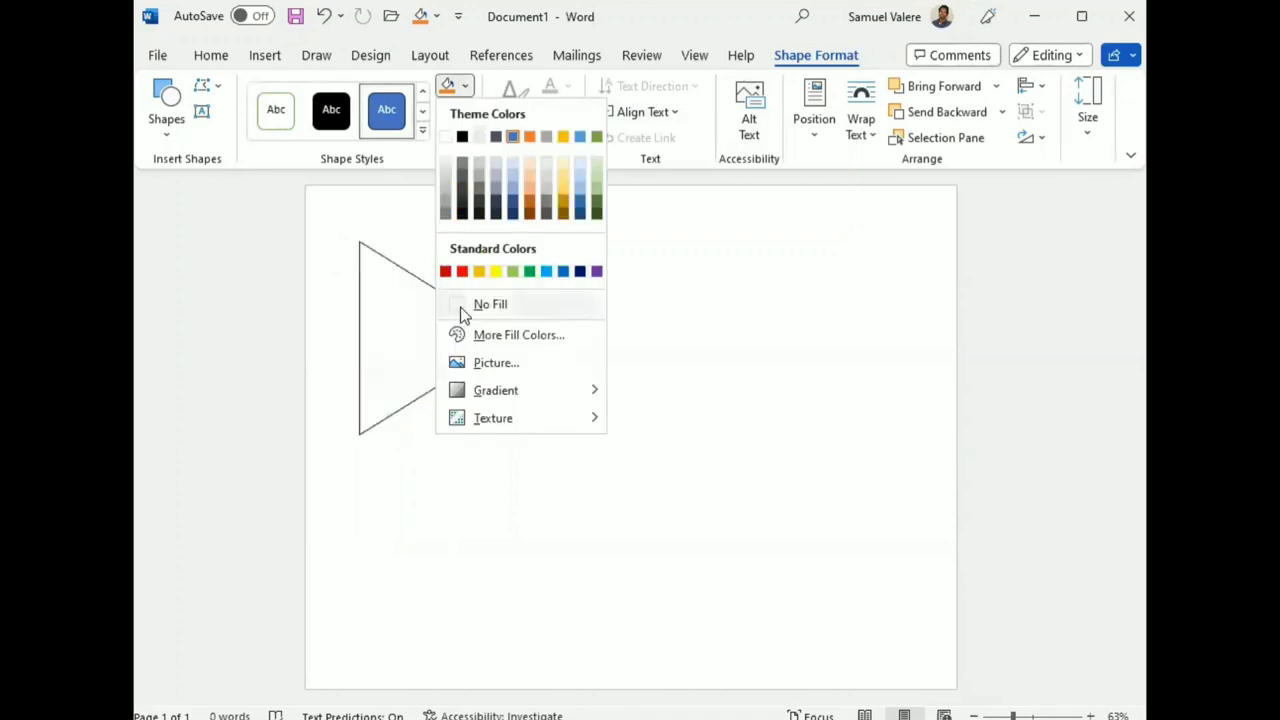
{"action": "left_click", "coordinate": [460, 306]}
{"action": "left_click", "coordinate": [467, 113]}
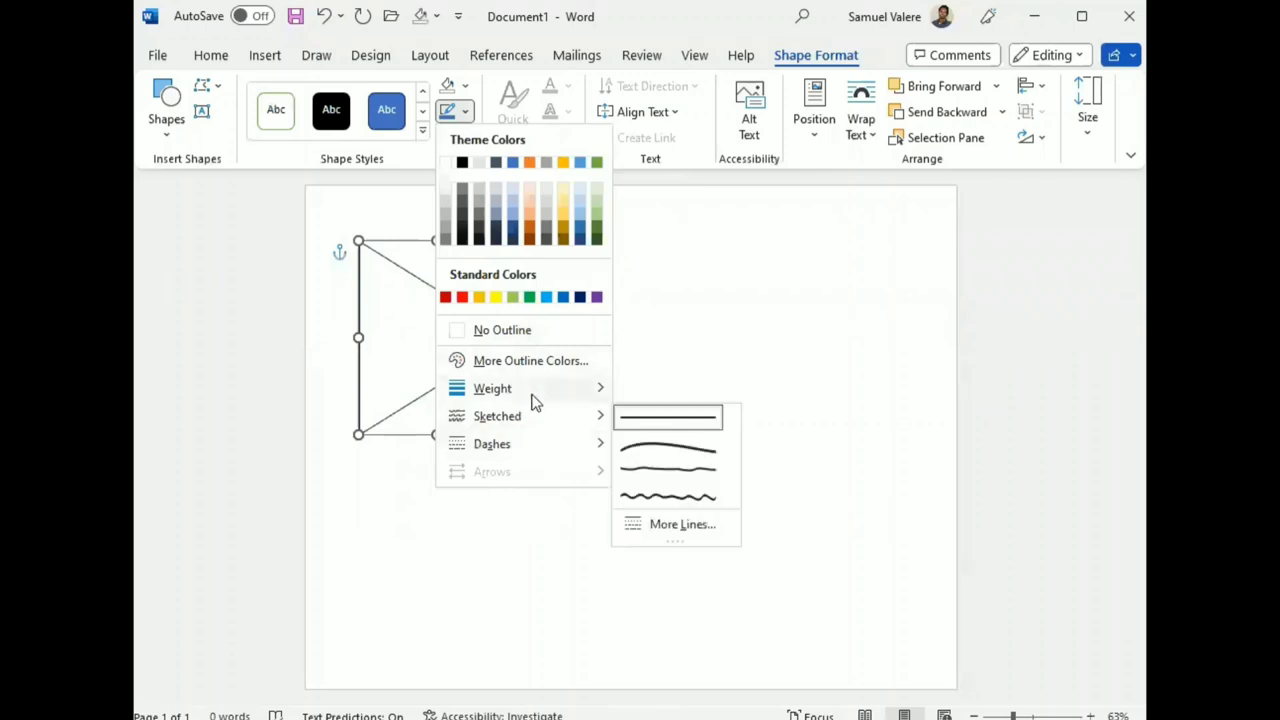
{"action": "mouse_move", "coordinate": [492, 388]}
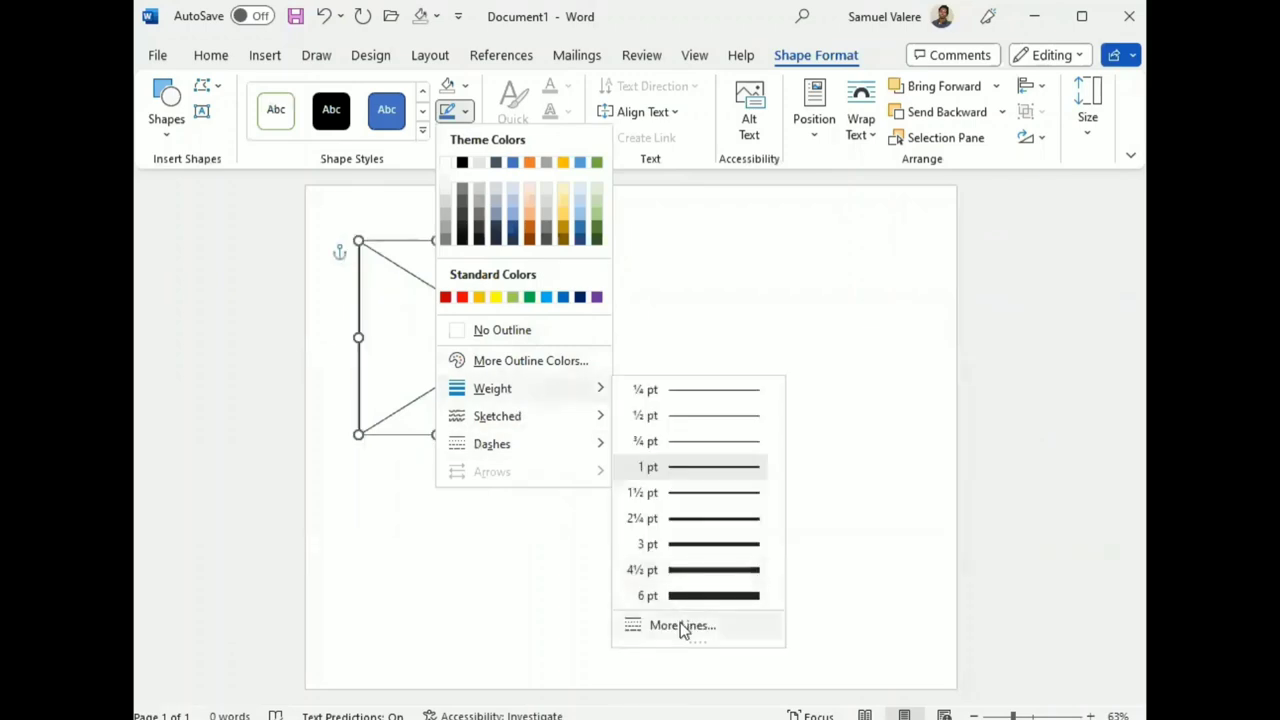
{"action": "left_click", "coordinate": [680, 622]}
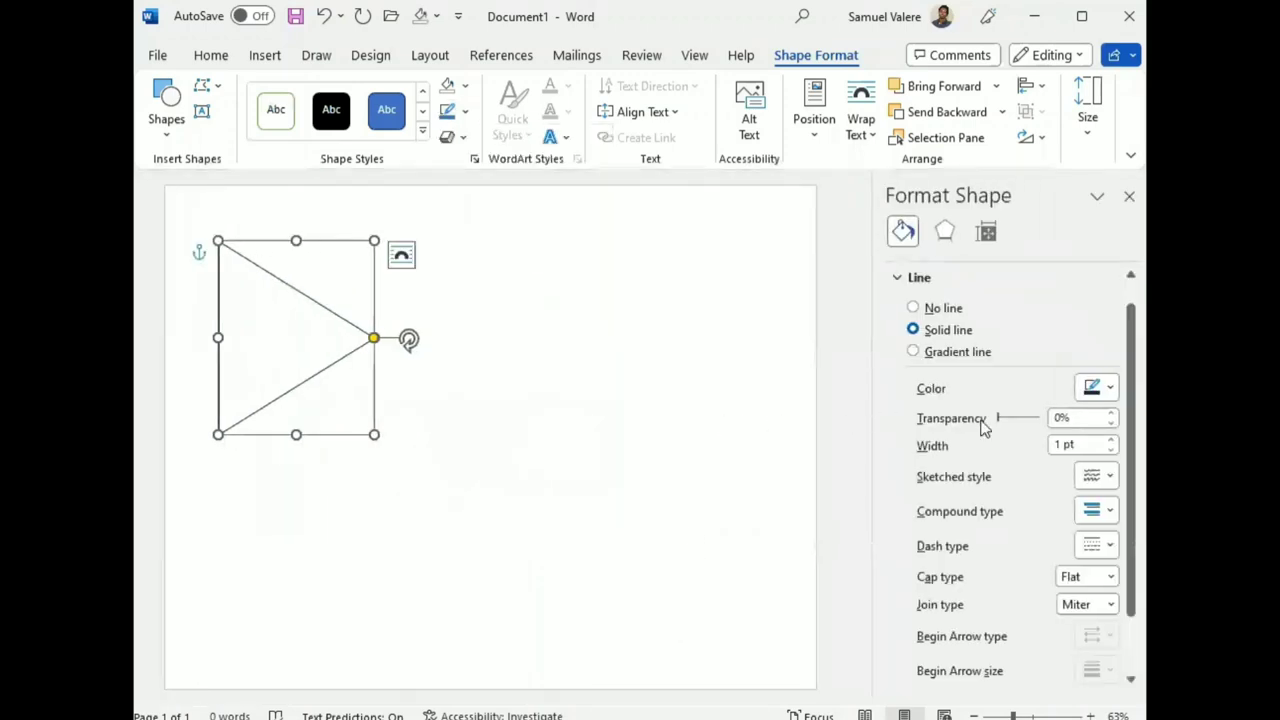
{"action": "double_click", "coordinate": [1063, 446]}
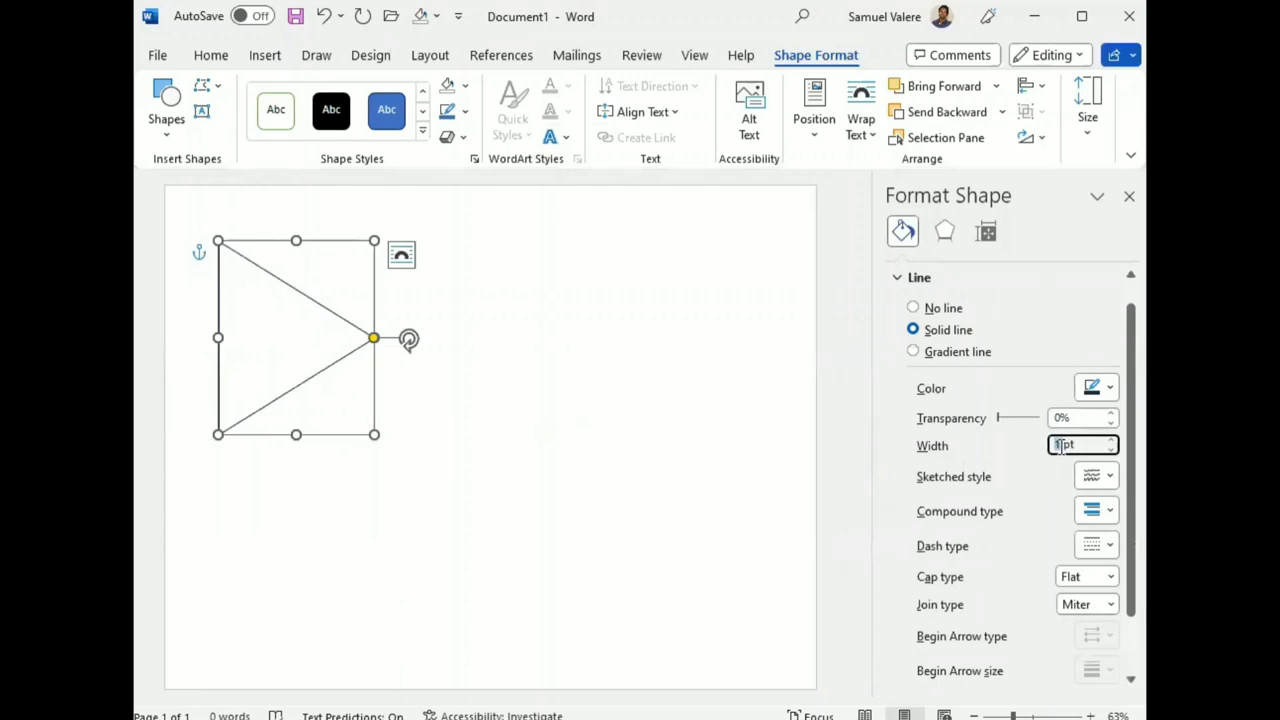
{"action": "type", "text": "70"}
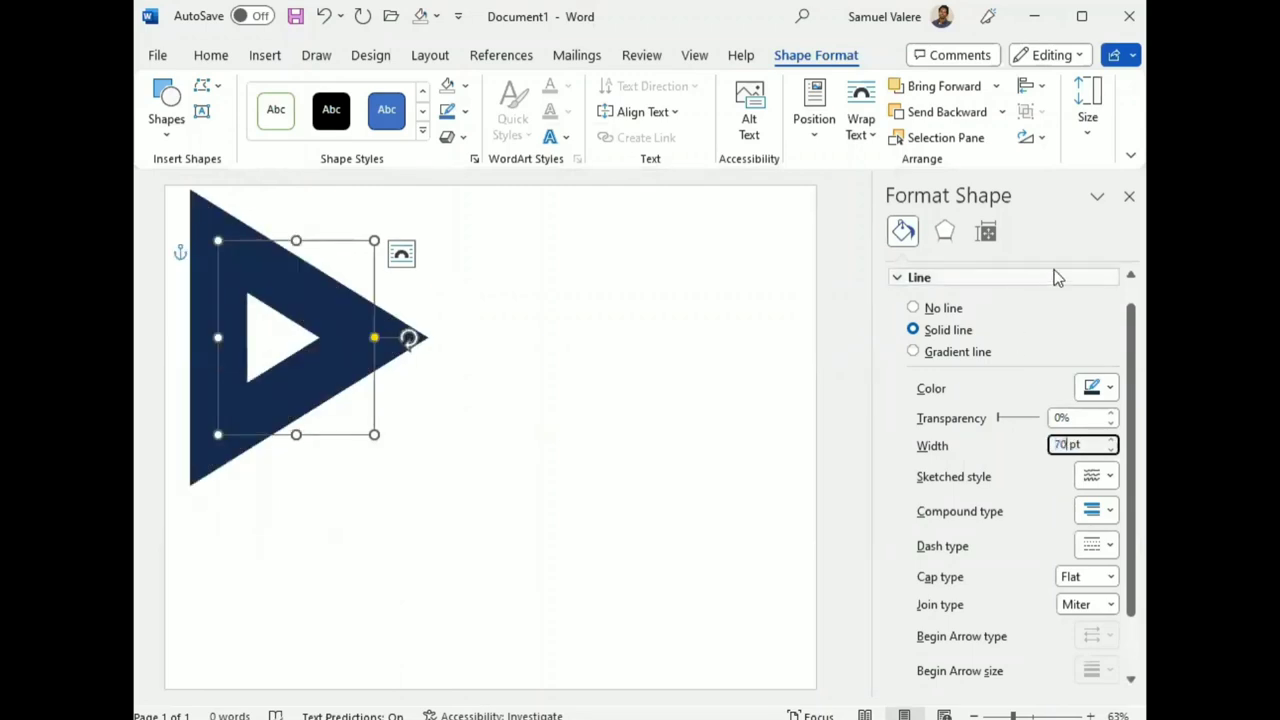
{"action": "left_click", "coordinate": [1128, 196]}
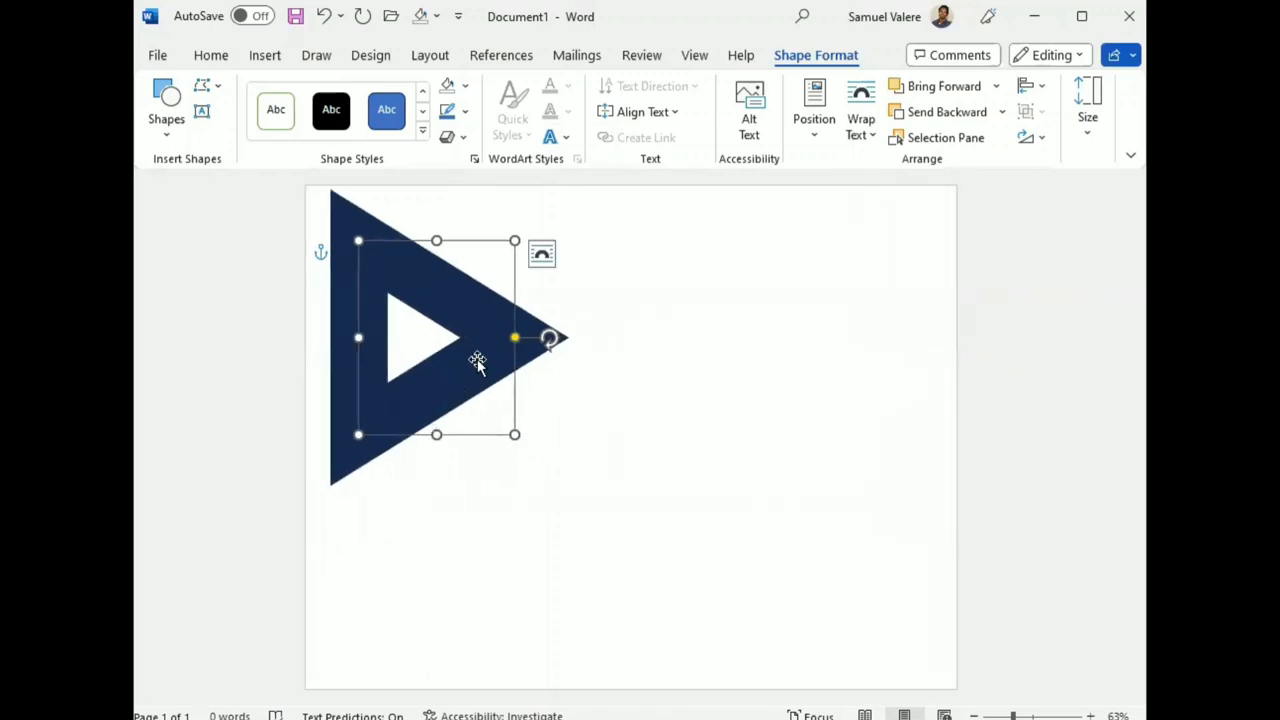
Move the chevron to the left page edge, make it narrower and taller, and copy it below.
{"action": "mouse_move", "coordinate": [466, 351]}
{"action": "left_mouse_down"}
{"action": "mouse_move", "coordinate": [440, 363]}
{"action": "mouse_move", "coordinate": [394, 339]}
{"action": "left_mouse_up"}
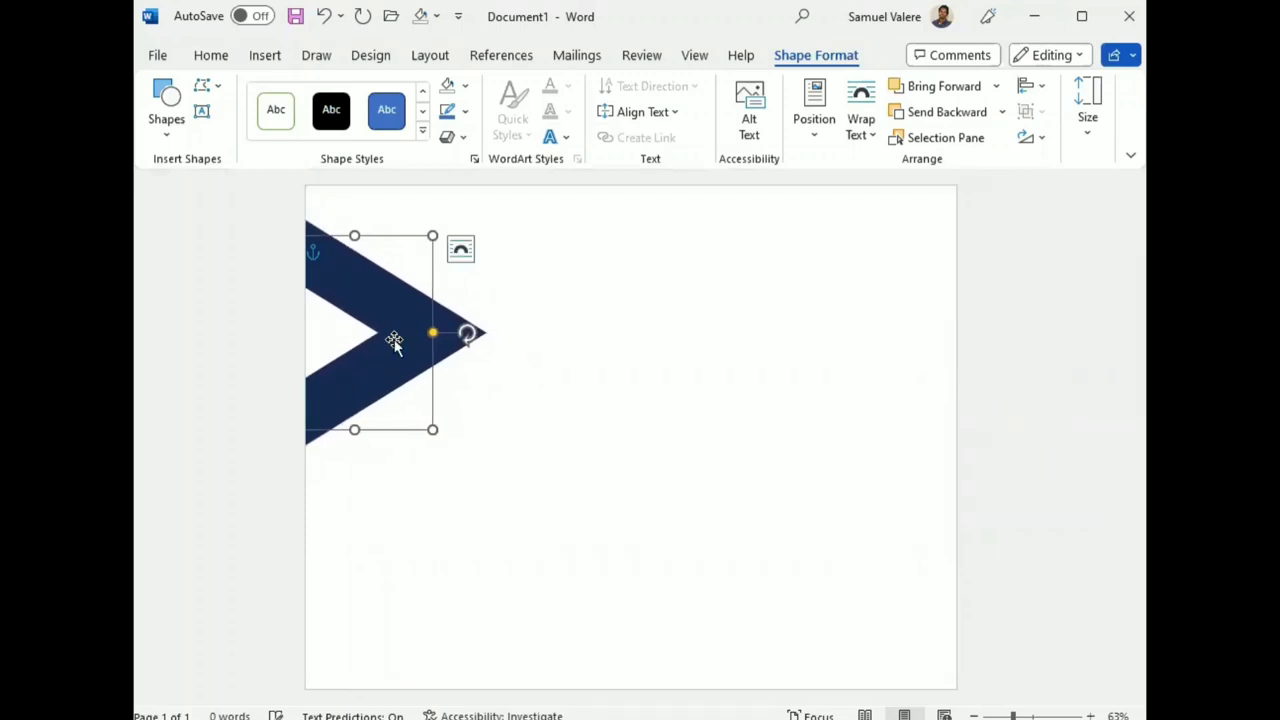
{"action": "left_click", "coordinate": [394, 330]}
{"action": "left_click_drag", "start_coordinate": [429, 430], "coordinate": [408, 443]}
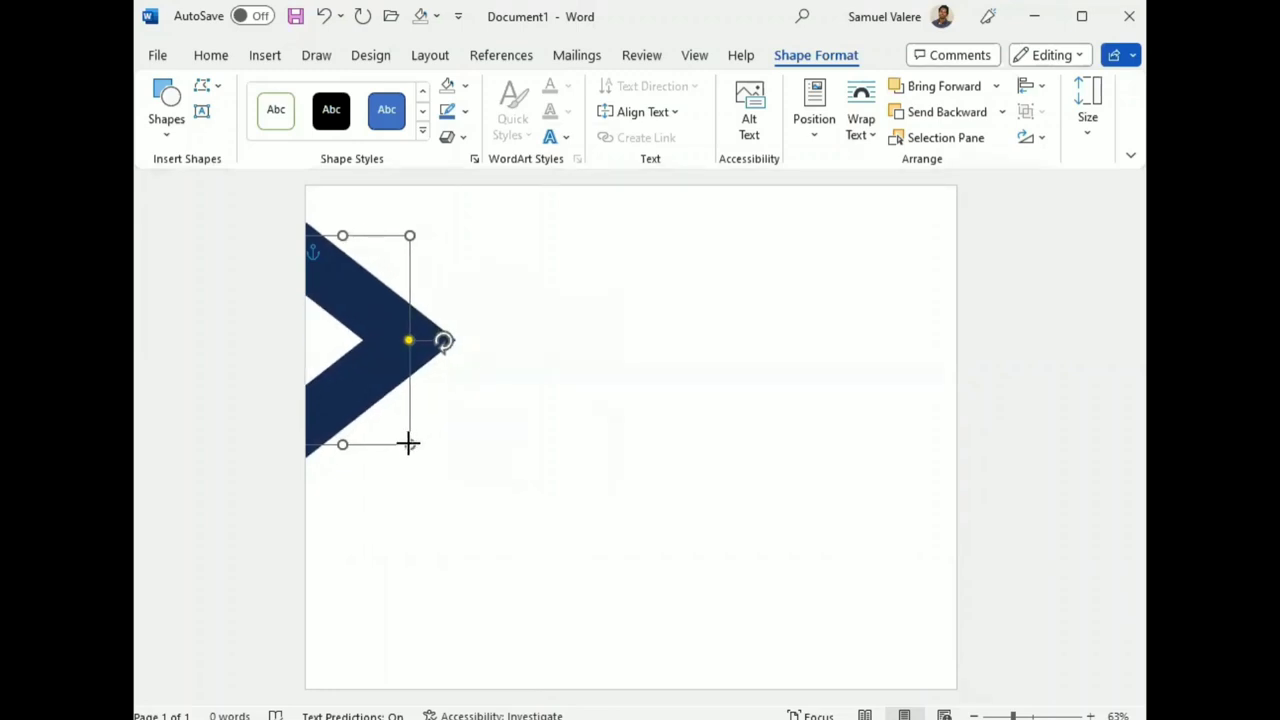
{"action": "left_click_drag", "start_coordinate": [363, 322], "coordinate": [360, 293]}
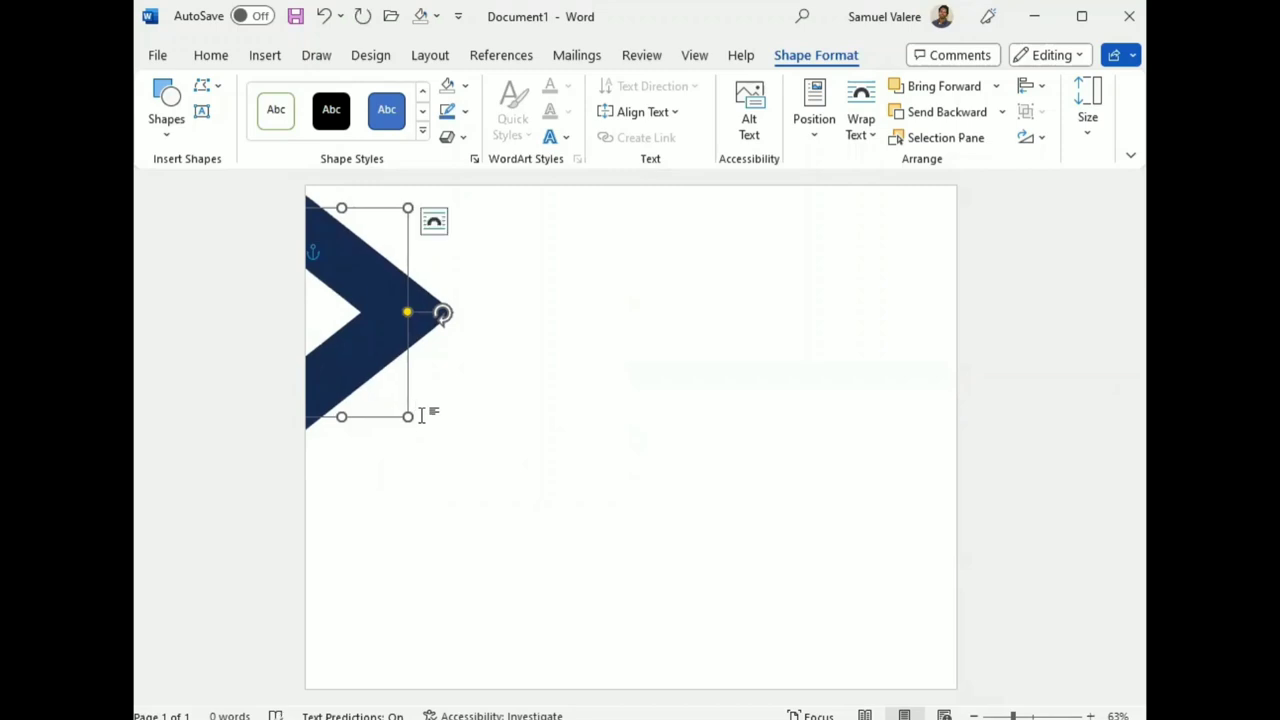
{"action": "mouse_move", "coordinate": [364, 313]}
{"action": "left_mouse_down", "text": "ctrl"}
{"action": "mouse_move", "coordinate": [404, 457]}
{"action": "mouse_move", "coordinate": [366, 431]}
{"action": "left_mouse_up", "text": "ctrl"}
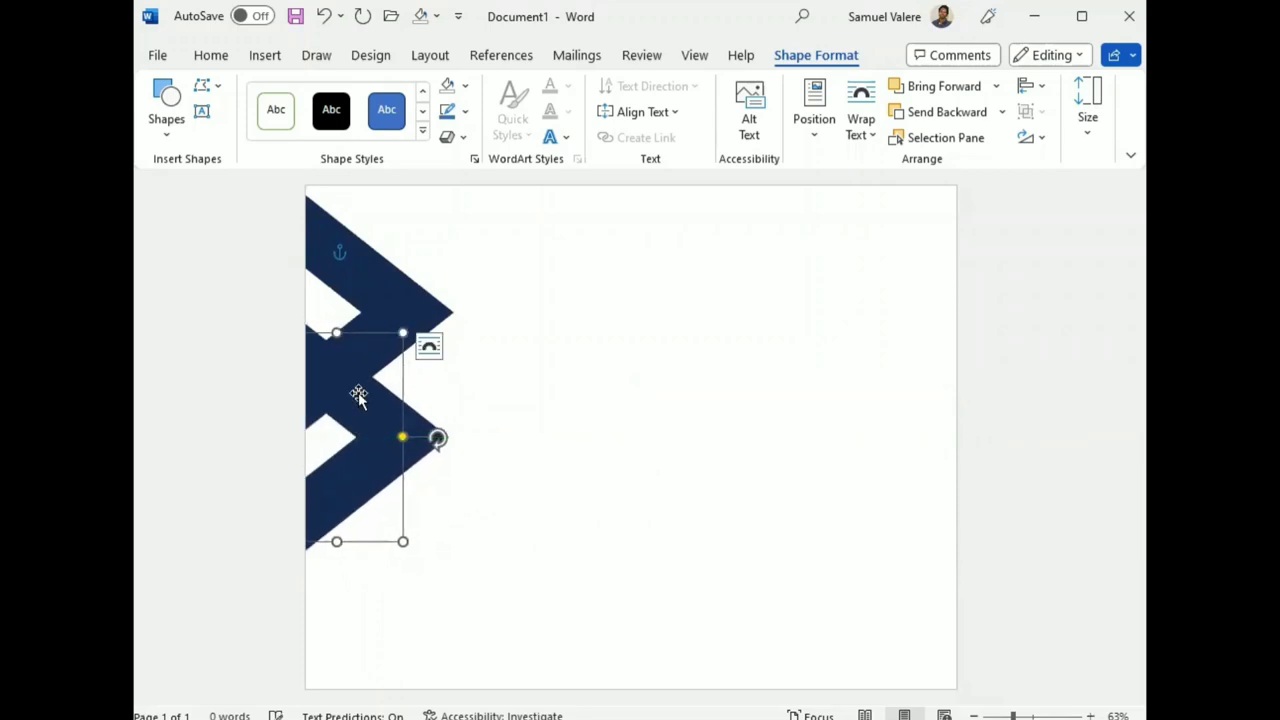
Give the upper chevron a light blue outline and the lower one a black outline.
{"action": "left_click", "coordinate": [394, 289]}
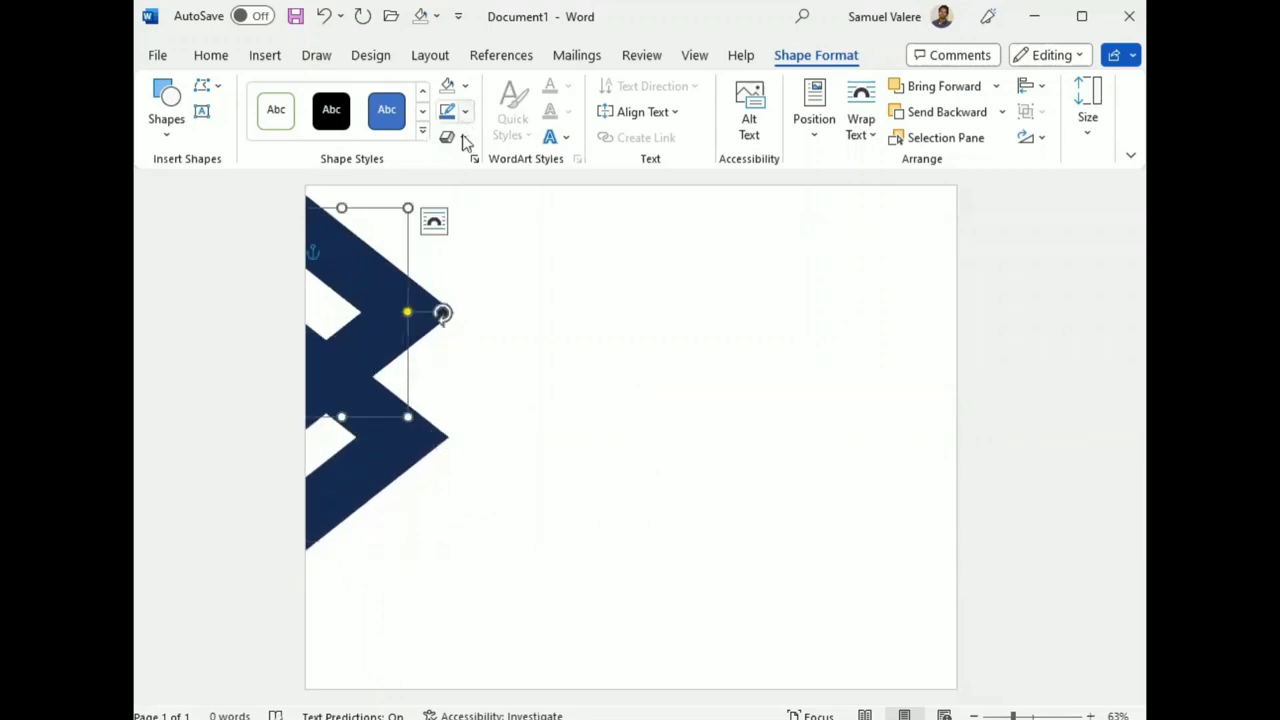
{"action": "left_click", "coordinate": [464, 111]}
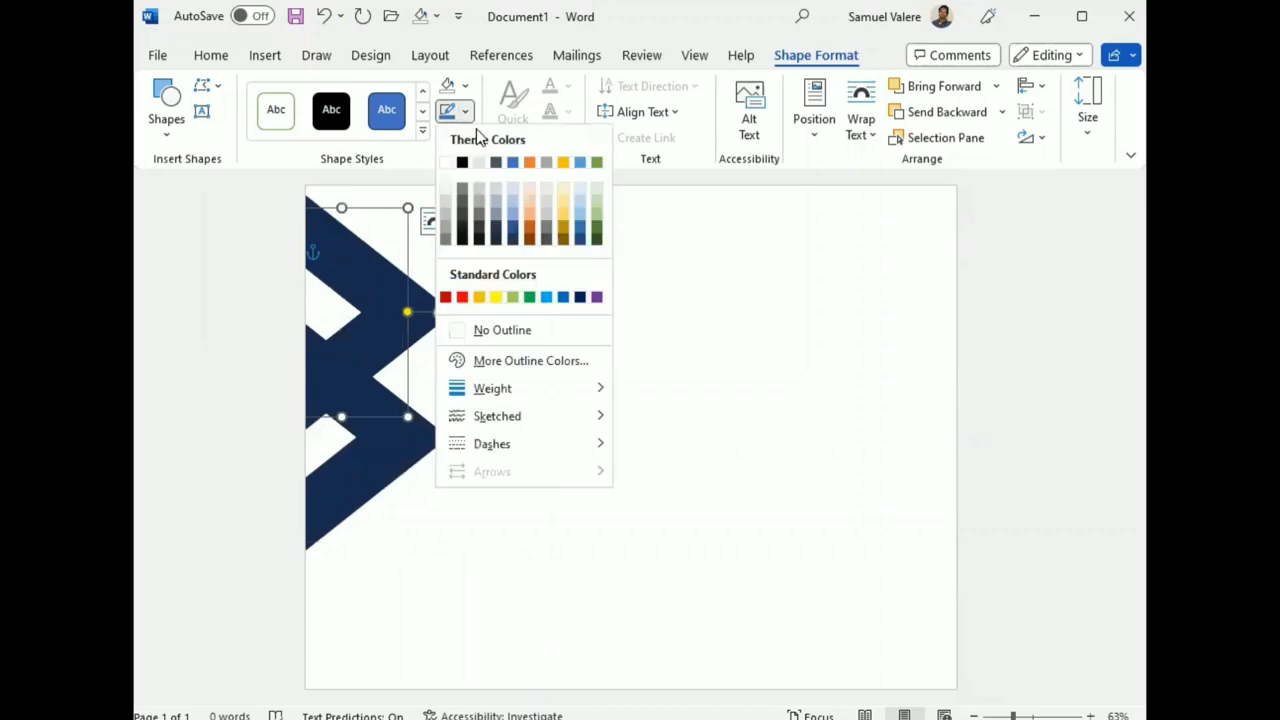
{"action": "left_click", "coordinate": [546, 298]}
{"action": "left_click", "coordinate": [399, 456]}
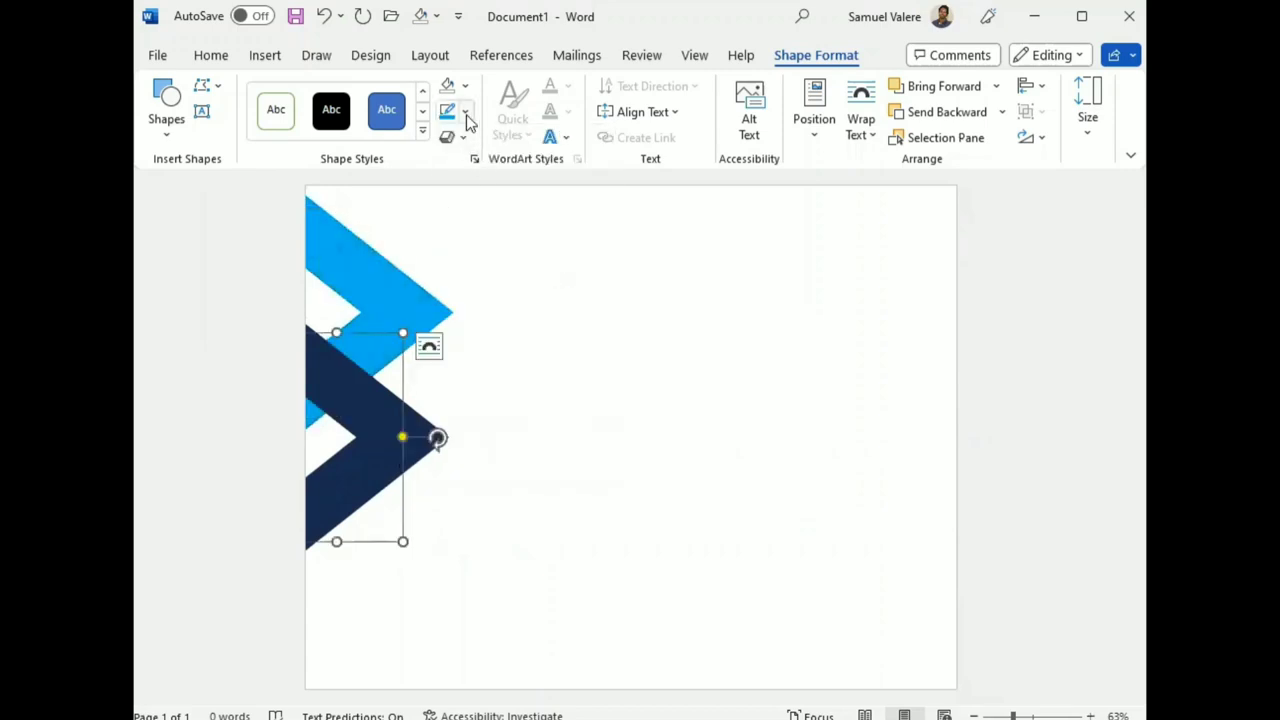
{"action": "left_click", "coordinate": [464, 138]}
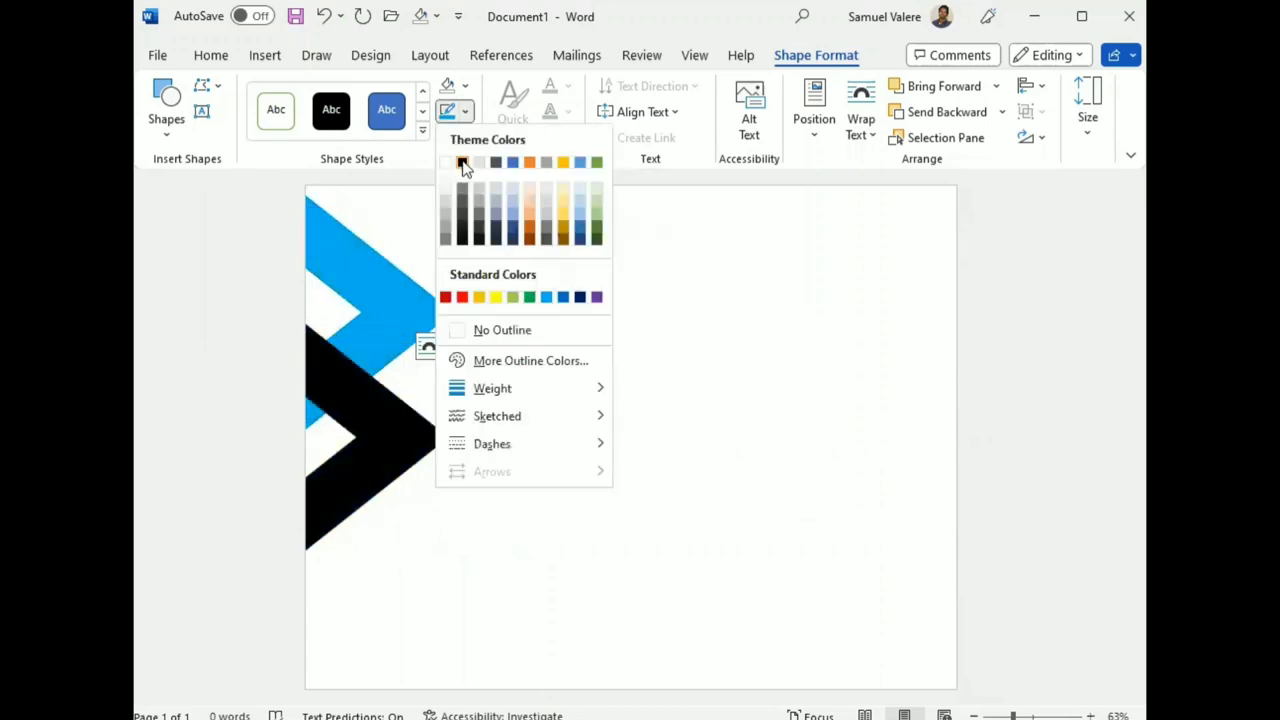
{"action": "left_click", "coordinate": [463, 161]}
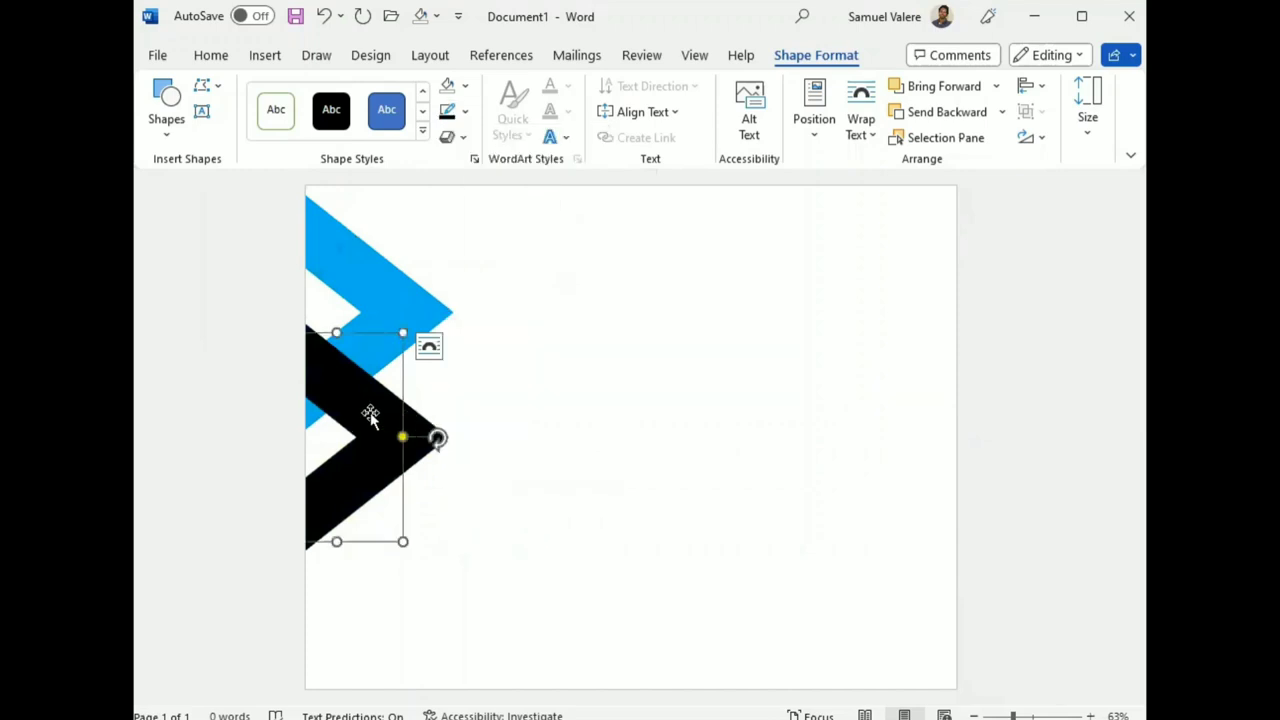
Align the black chevron with the blue one and group the two chevrons.
{"action": "left_click_drag", "start_coordinate": [370, 418], "coordinate": [376, 404]}
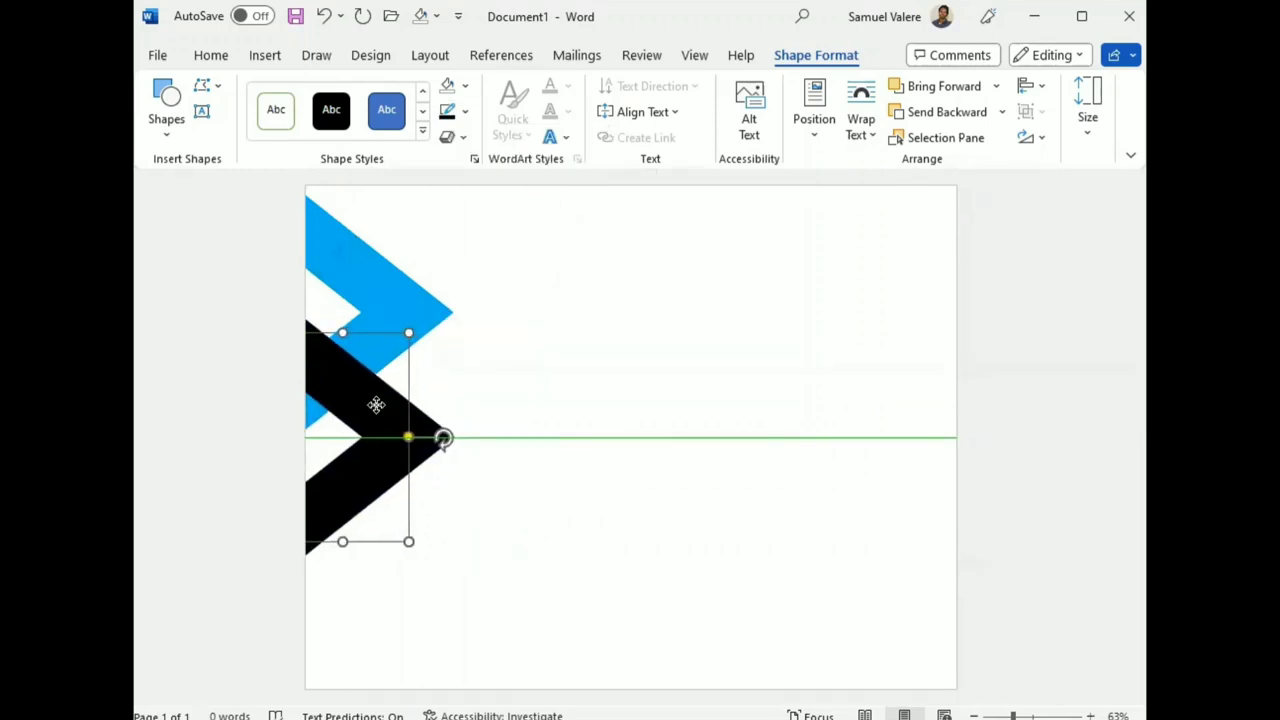
{"action": "left_click", "coordinate": [398, 304], "text": "shift"}
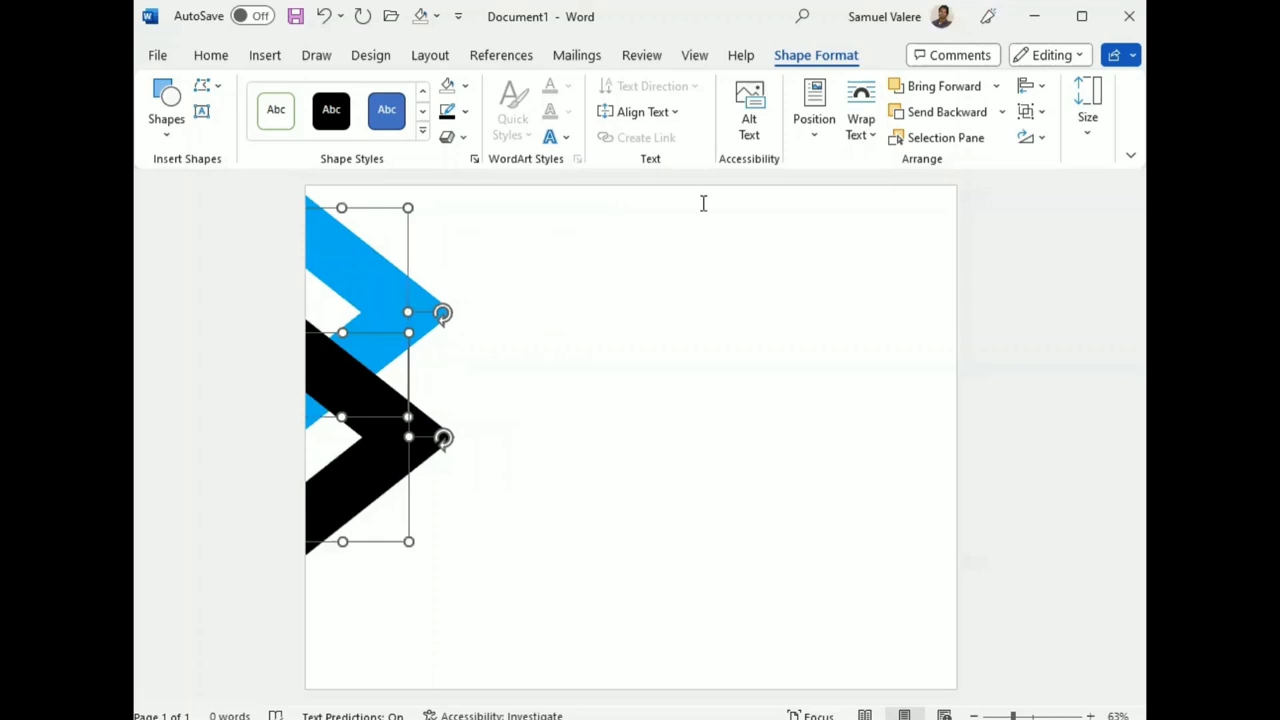
{"action": "left_click", "coordinate": [1032, 111]}
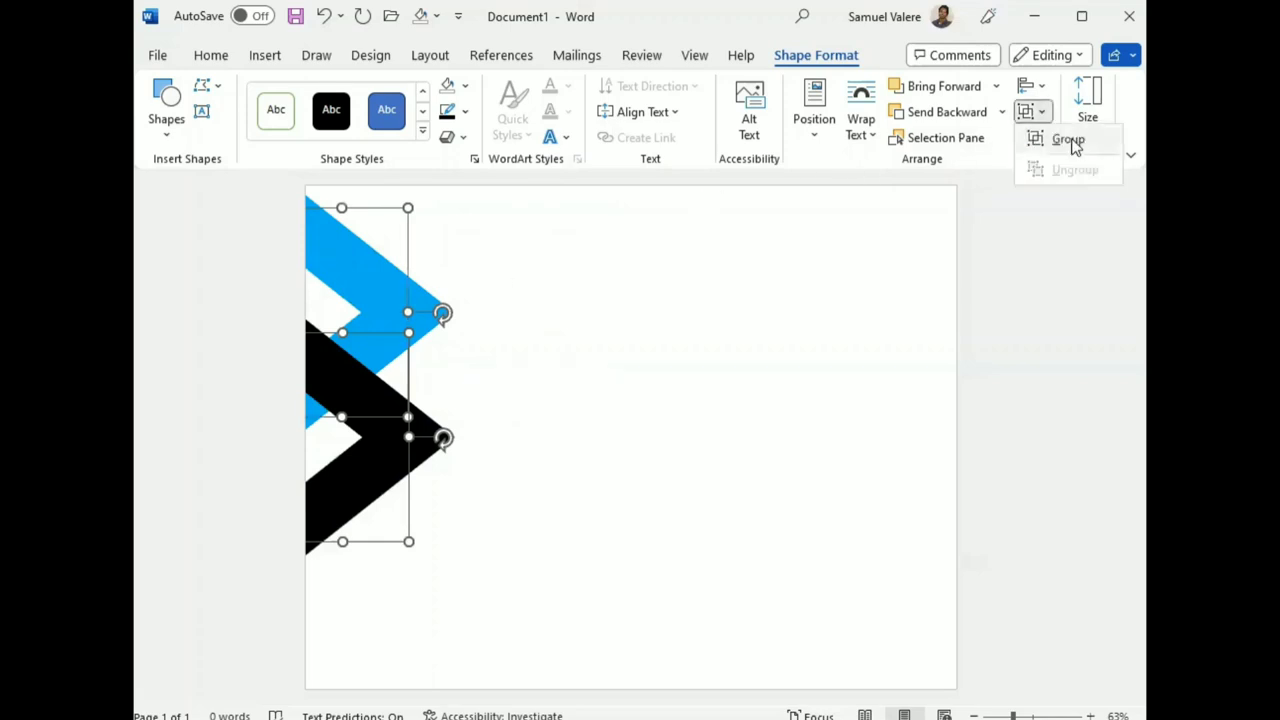
{"action": "left_click", "coordinate": [1068, 140]}
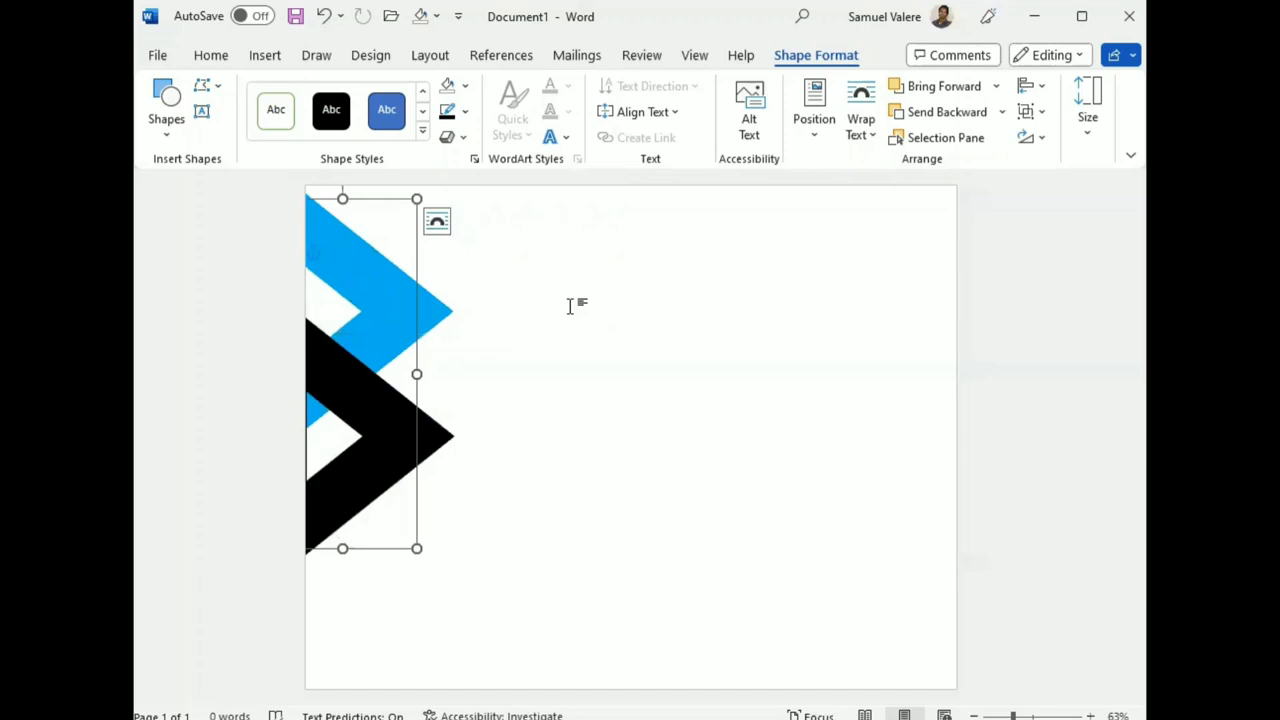
Copy the chevron pair to the right and shift the copy further right.
{"action": "mouse_move", "coordinate": [380, 423]}
{"action": "left_mouse_down"}
{"action": "mouse_move", "coordinate": [554, 423]}
{"action": "mouse_move", "coordinate": [677, 452]}
{"action": "left_mouse_up"}
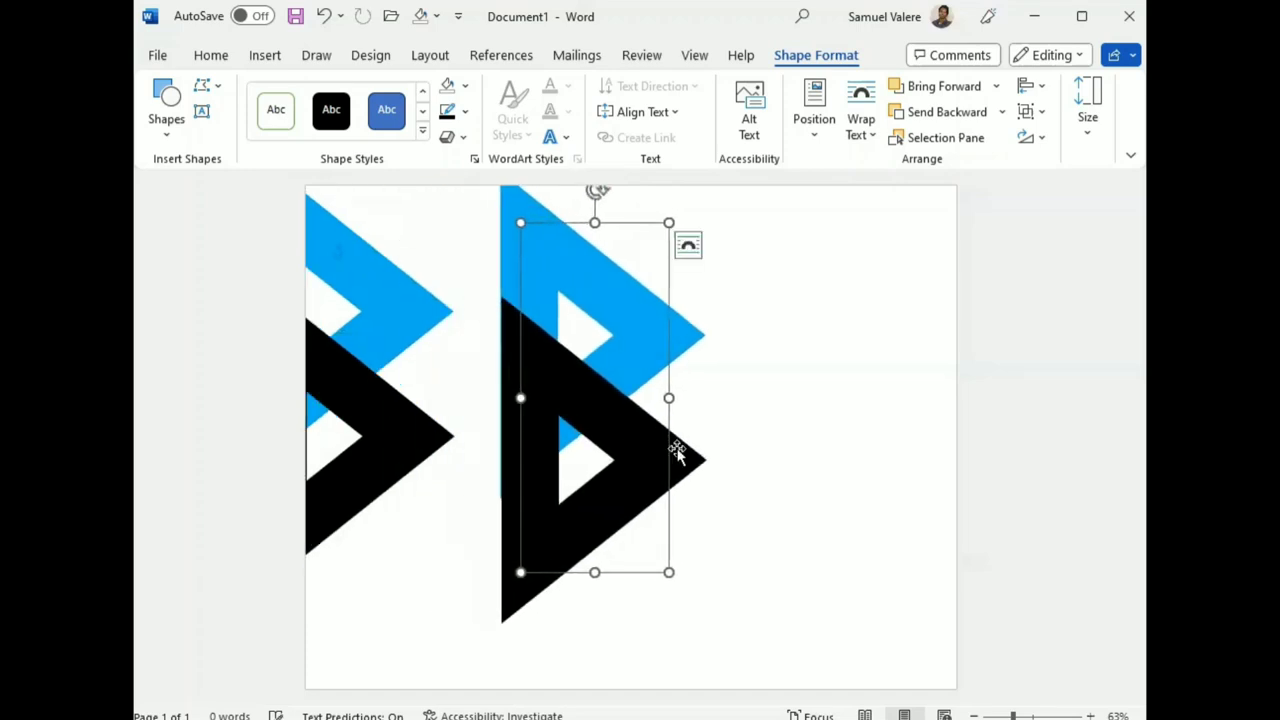
{"action": "left_click", "coordinate": [391, 446]}
{"action": "left_click", "coordinate": [392, 445]}
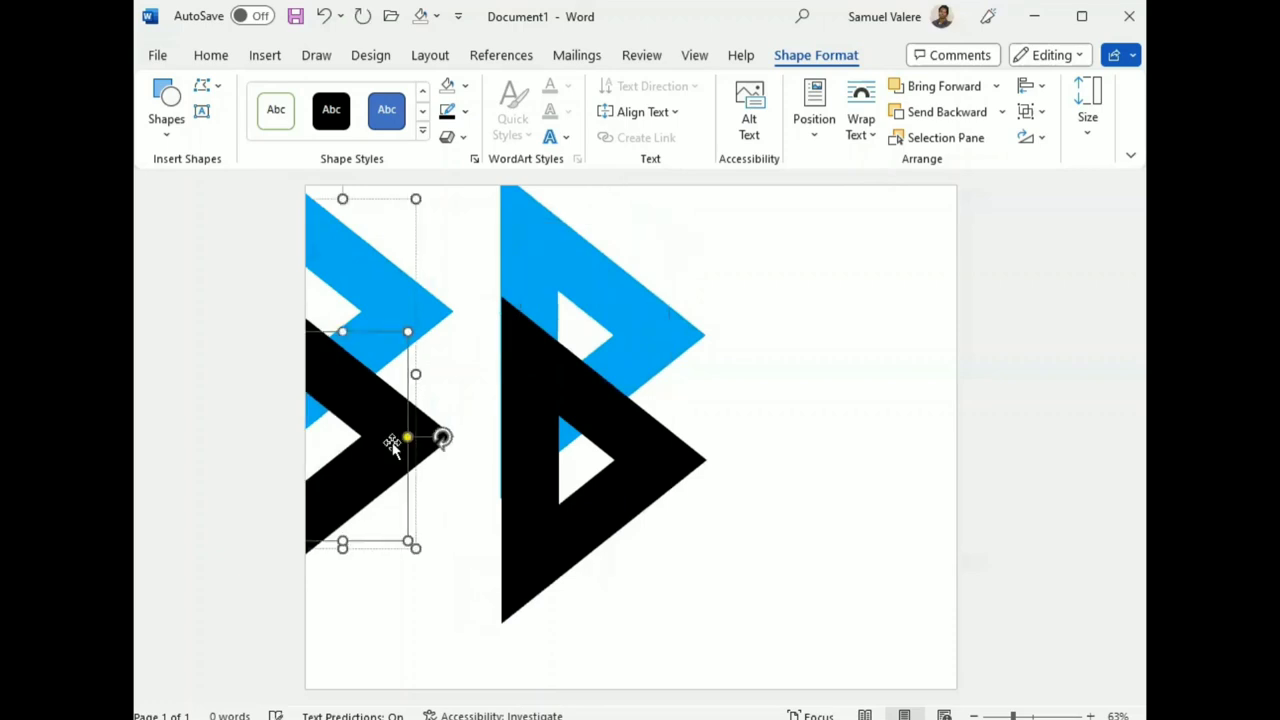
{"action": "left_click", "coordinate": [639, 473]}
{"action": "left_click", "coordinate": [639, 473]}
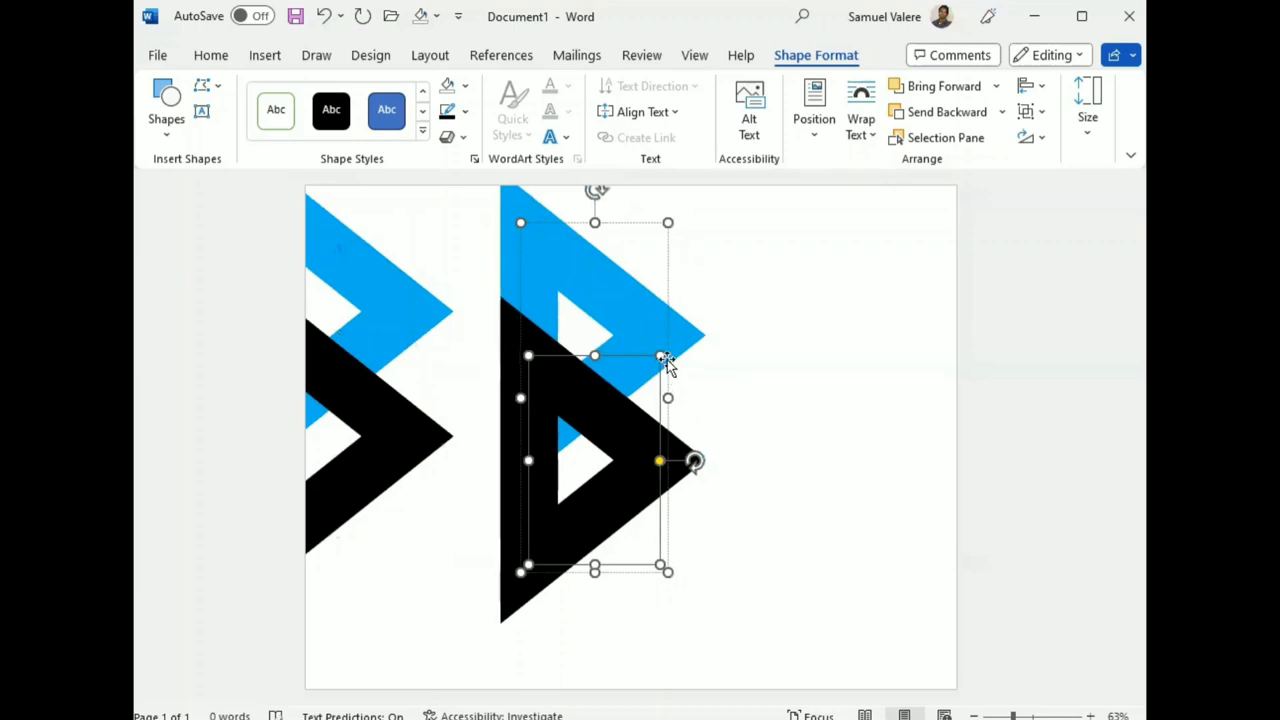
{"action": "left_click_drag", "start_coordinate": [666, 362], "coordinate": [848, 360]}
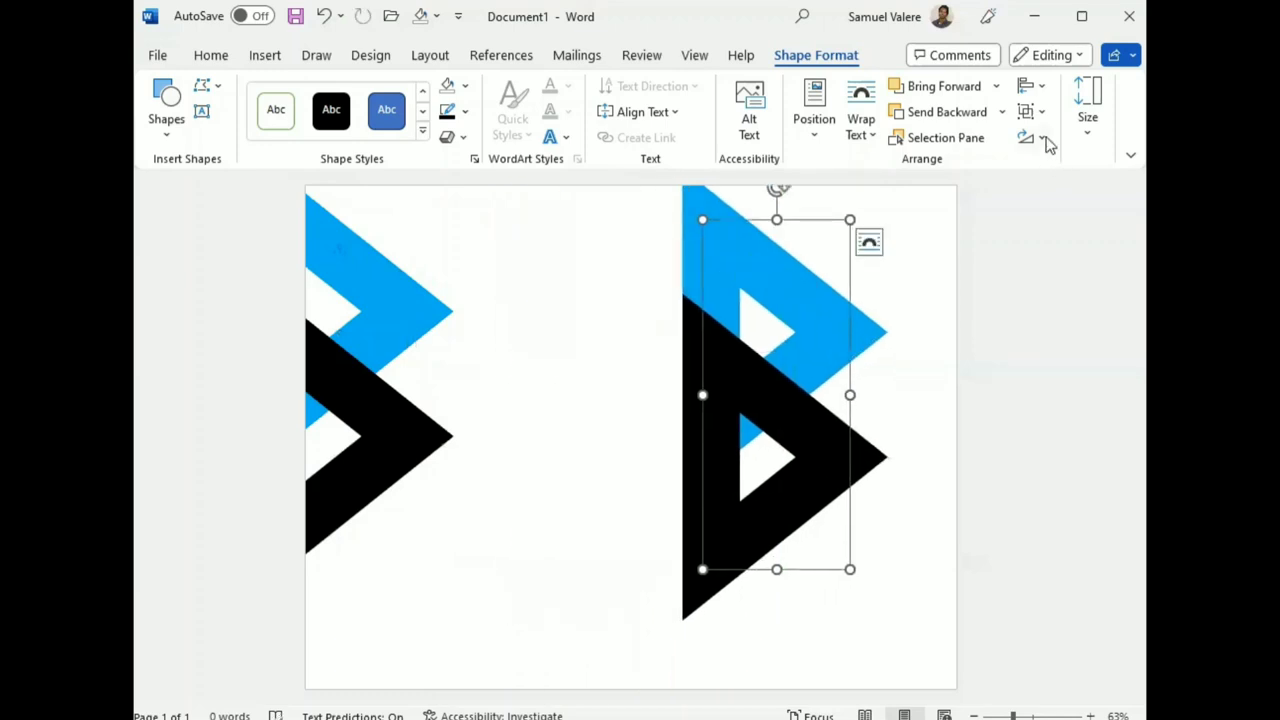
Flip the copied chevrons horizontally and push them flush against the right page edge.
{"action": "left_click", "coordinate": [1038, 140]}
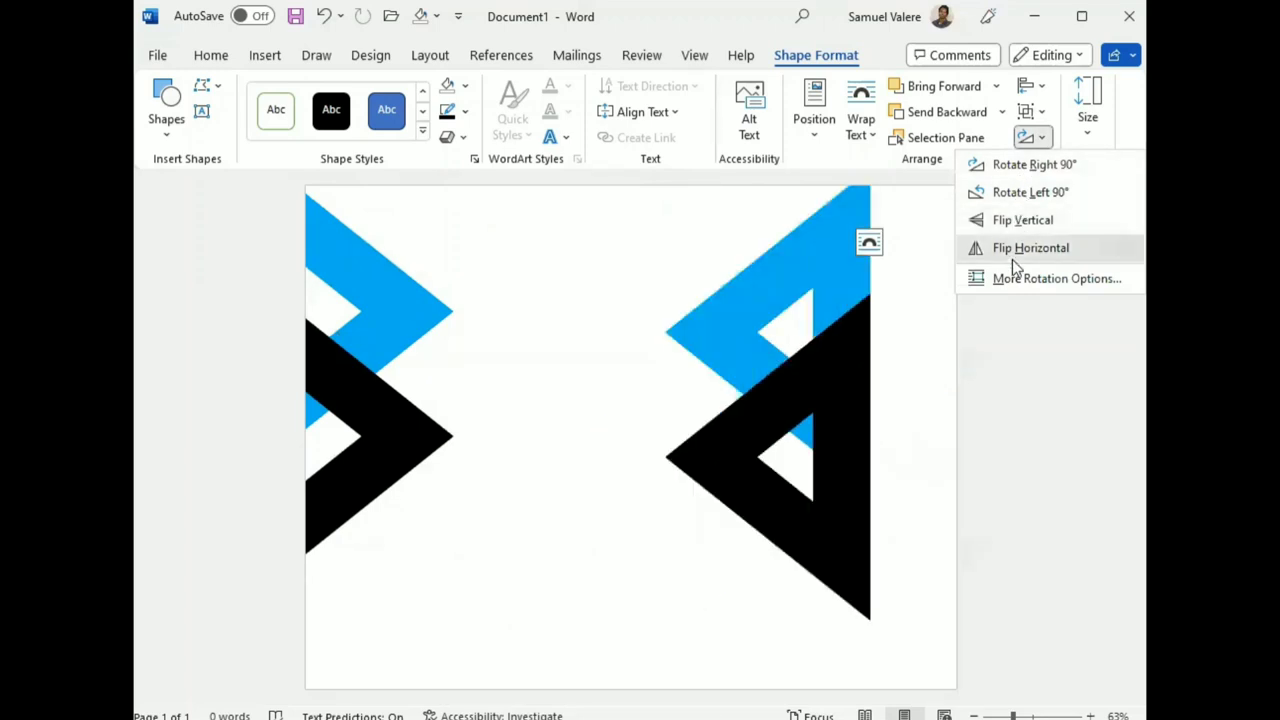
{"action": "left_click", "coordinate": [822, 355]}
{"action": "left_click_drag", "start_coordinate": [823, 351], "coordinate": [894, 457]}
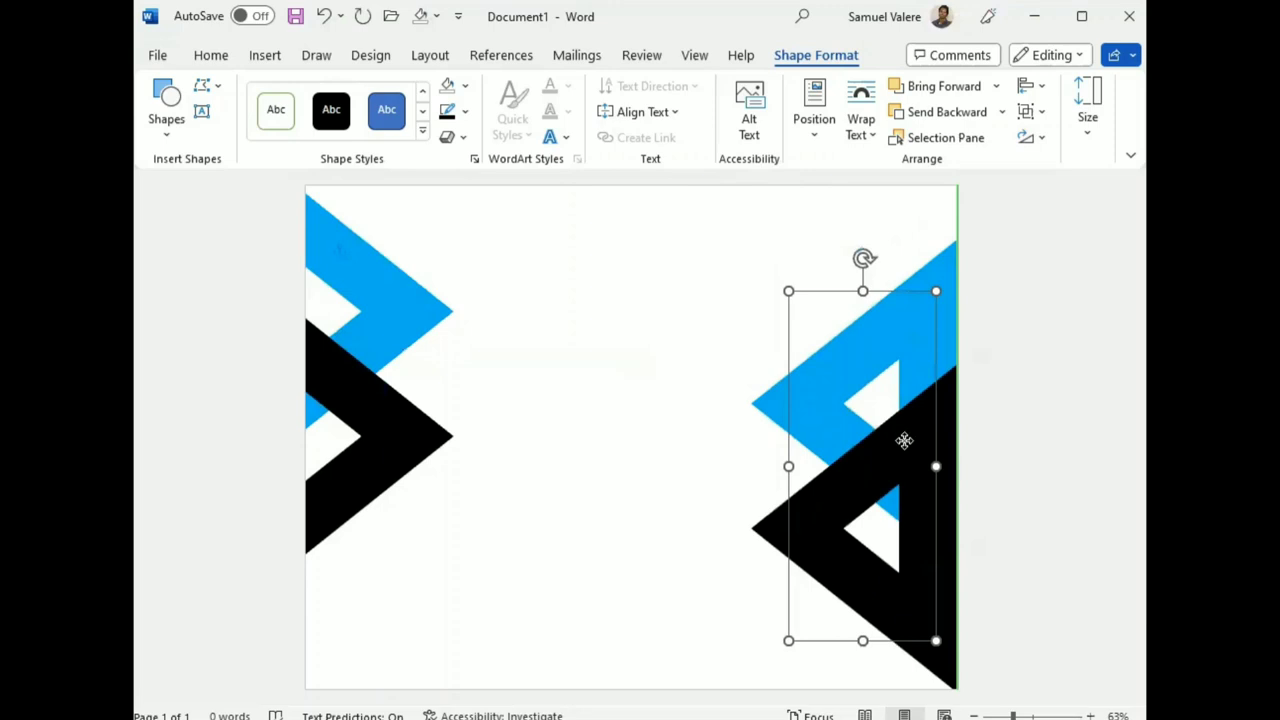
{"action": "left_click_drag", "start_coordinate": [950, 444], "coordinate": [951, 494]}
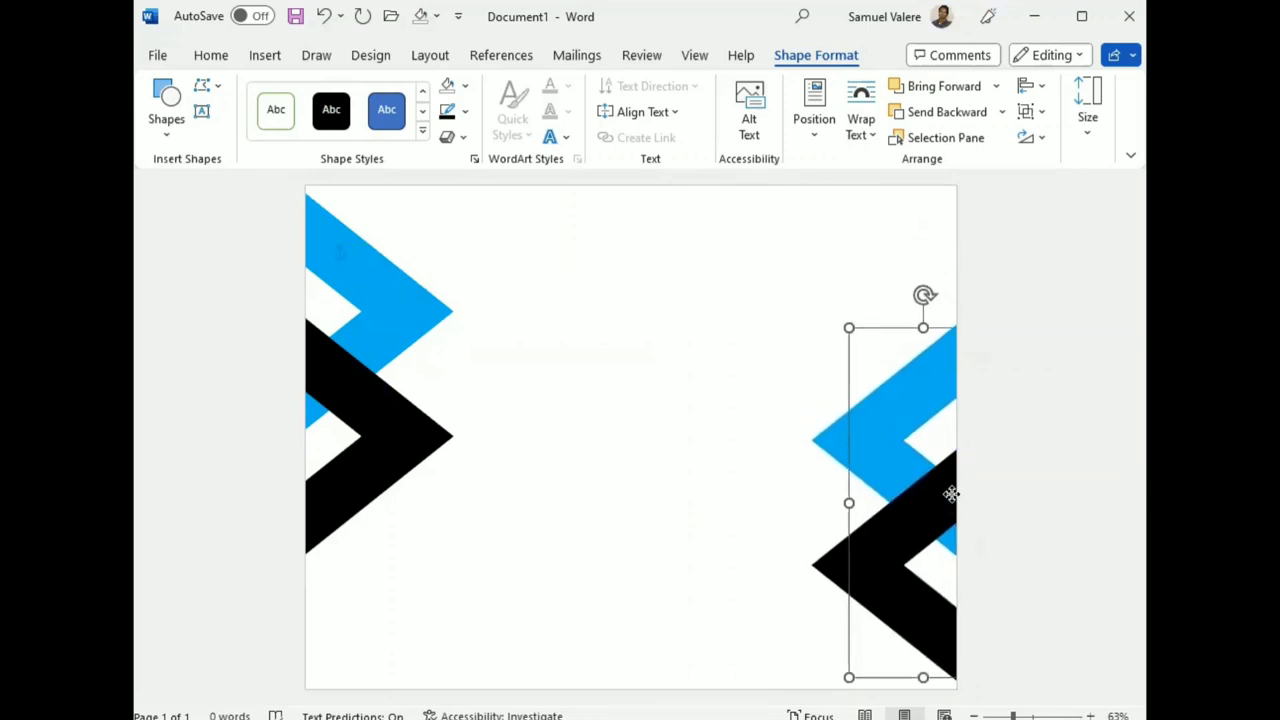
Nudge the right-hand black and blue chevrons with arrow keys until they line up.
{"action": "left_click", "coordinate": [951, 494]}
{"action": "key", "text": "Left"}
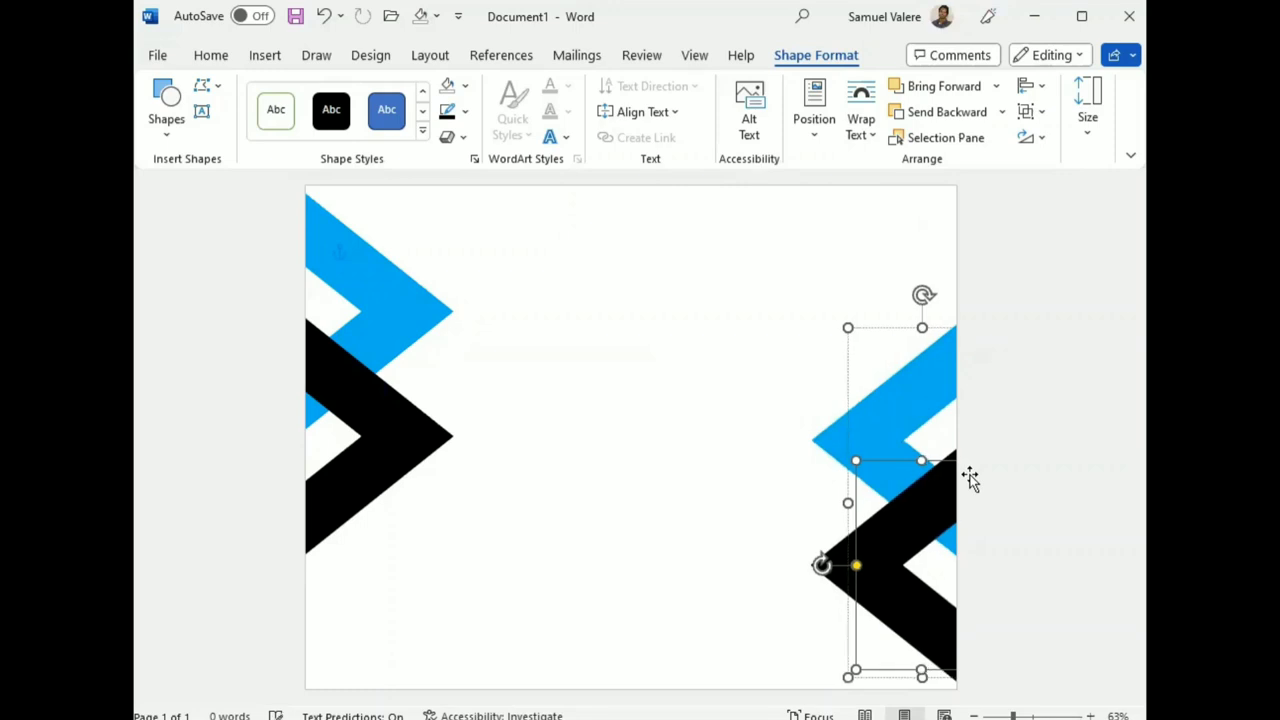
{"action": "key", "text": "Left"}
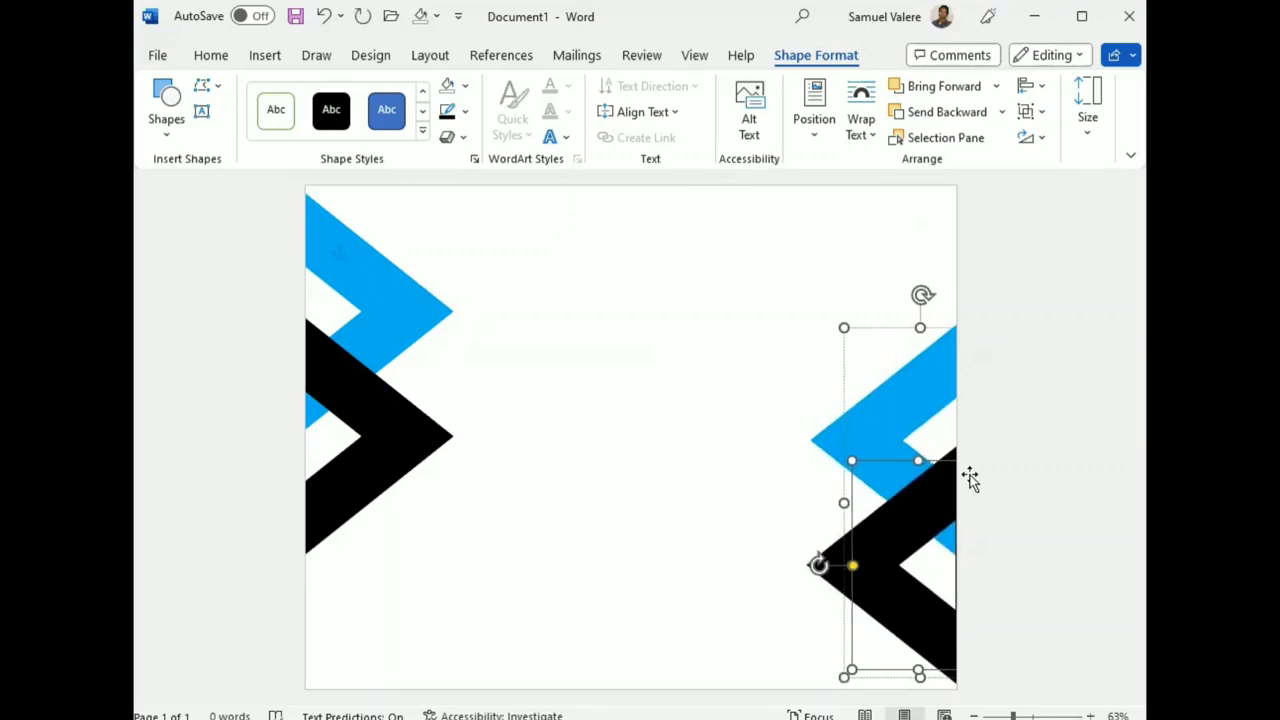
{"action": "left_click", "coordinate": [902, 410]}
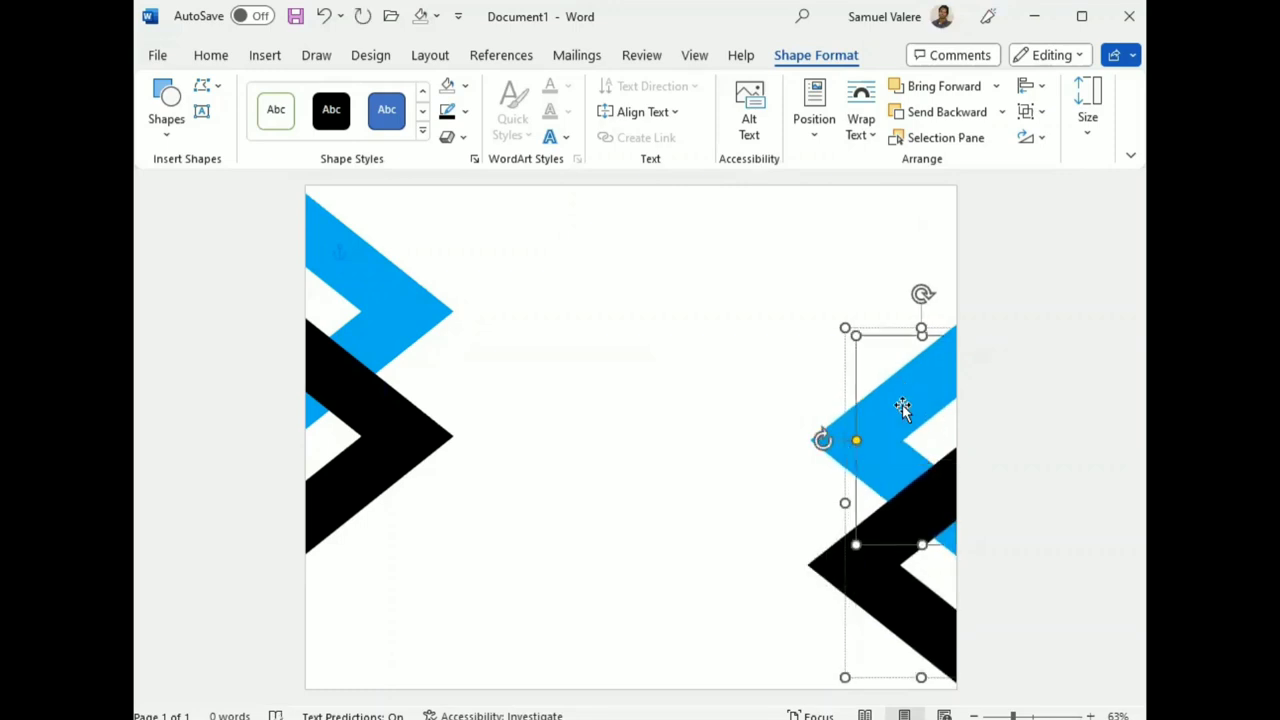
{"action": "key", "text": "Left"}
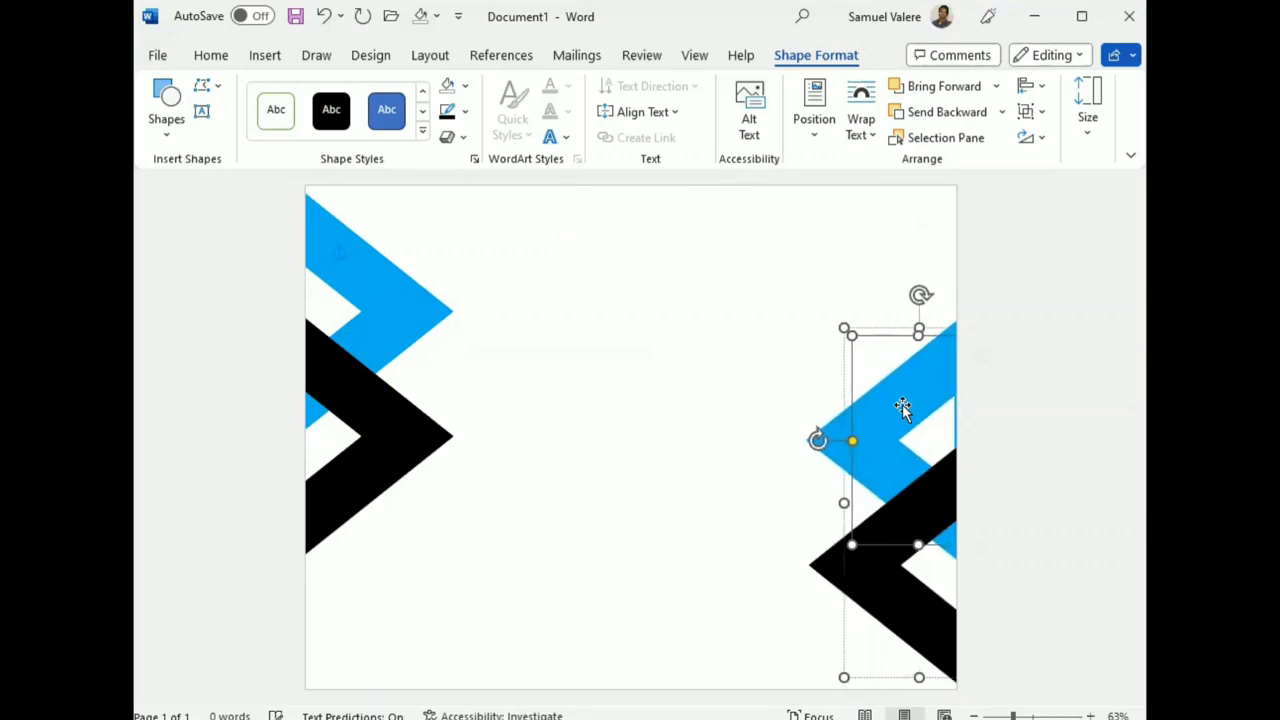
{"action": "key", "text": "ctrl+Right"}
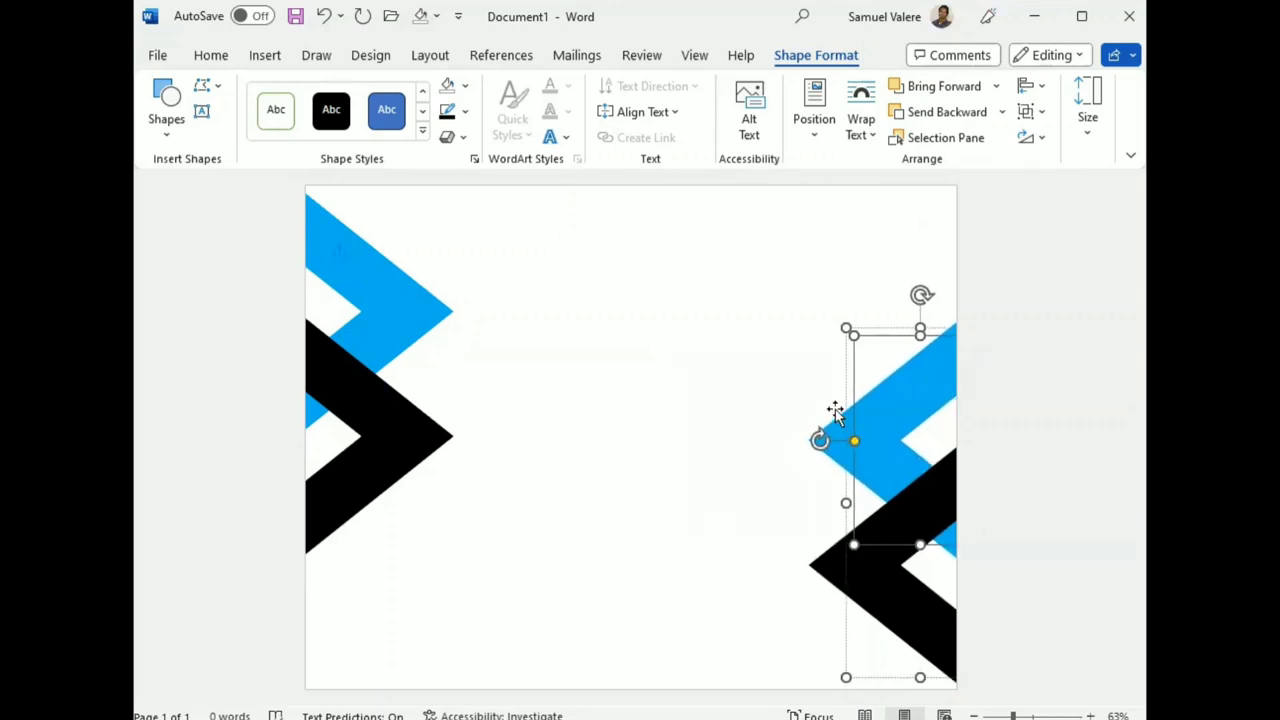
Ungroup both the right and left chevron pairs into separate shapes.
{"action": "left_click", "coordinate": [880, 598], "text": "shift"}
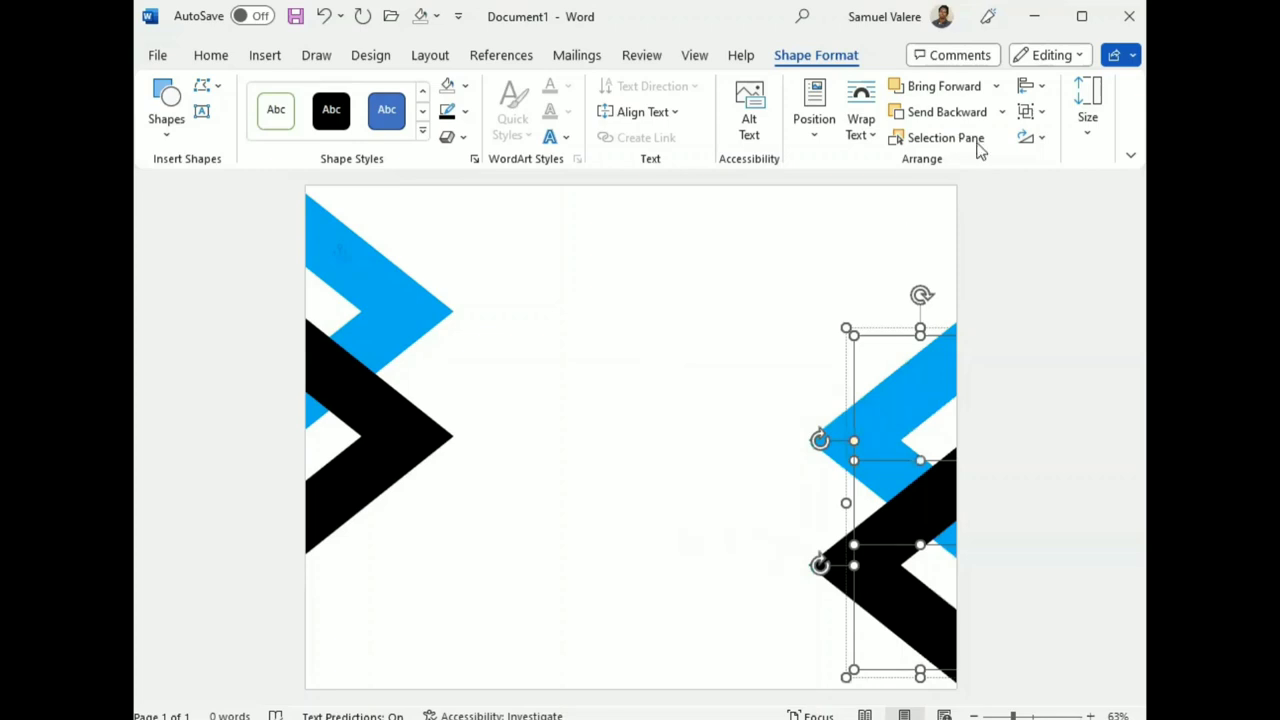
{"action": "left_click", "coordinate": [1035, 112]}
{"action": "left_click", "coordinate": [1068, 171]}
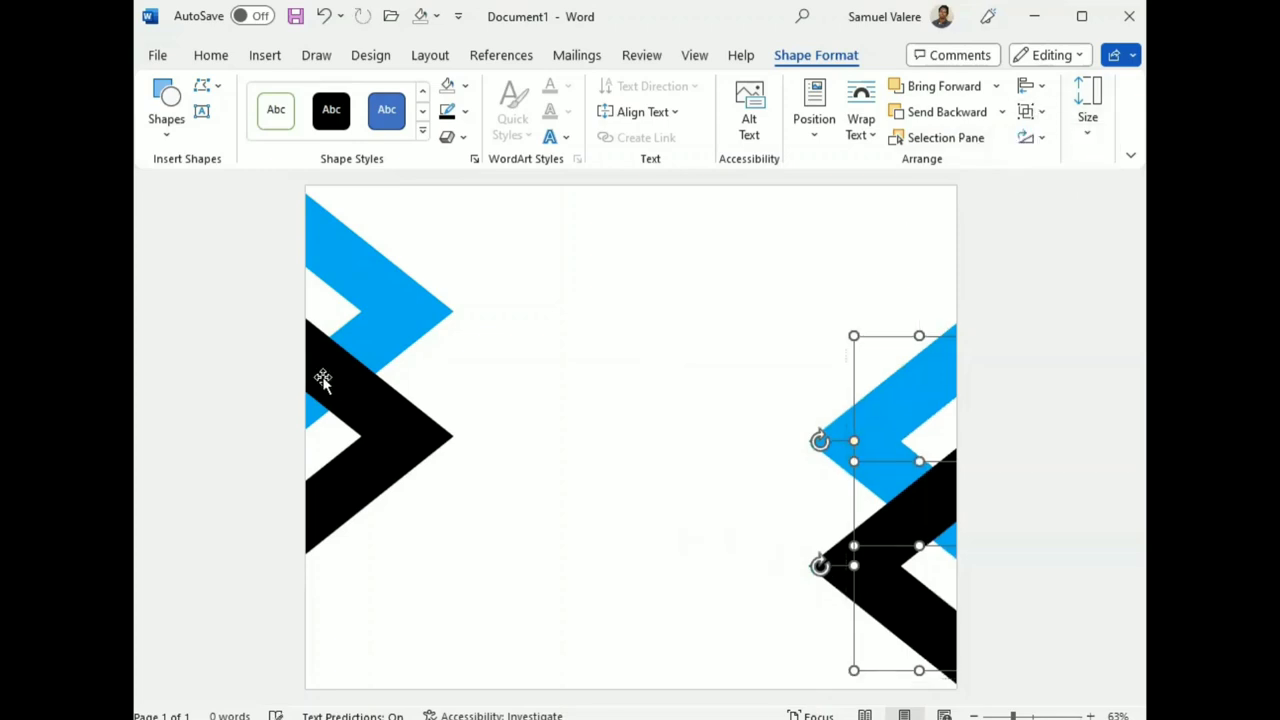
{"action": "left_click", "coordinate": [440, 318]}
{"action": "left_click", "coordinate": [1035, 112]}
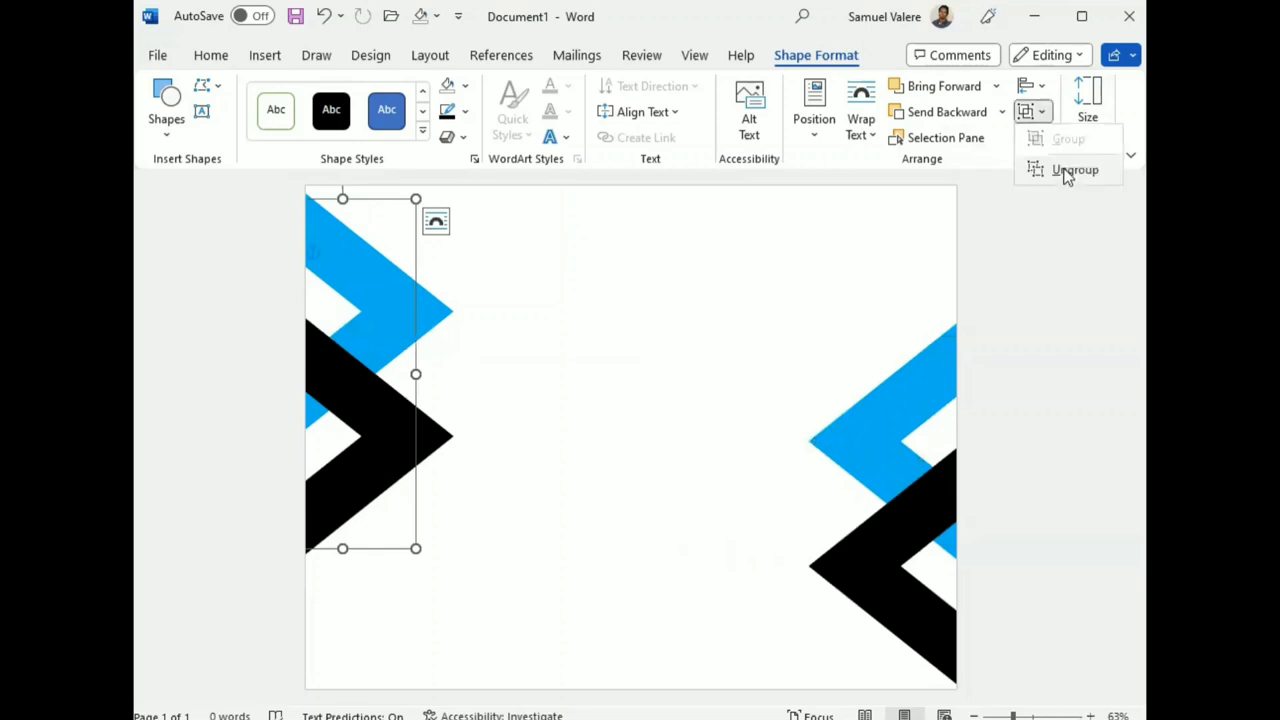
{"action": "left_click", "coordinate": [1068, 171]}
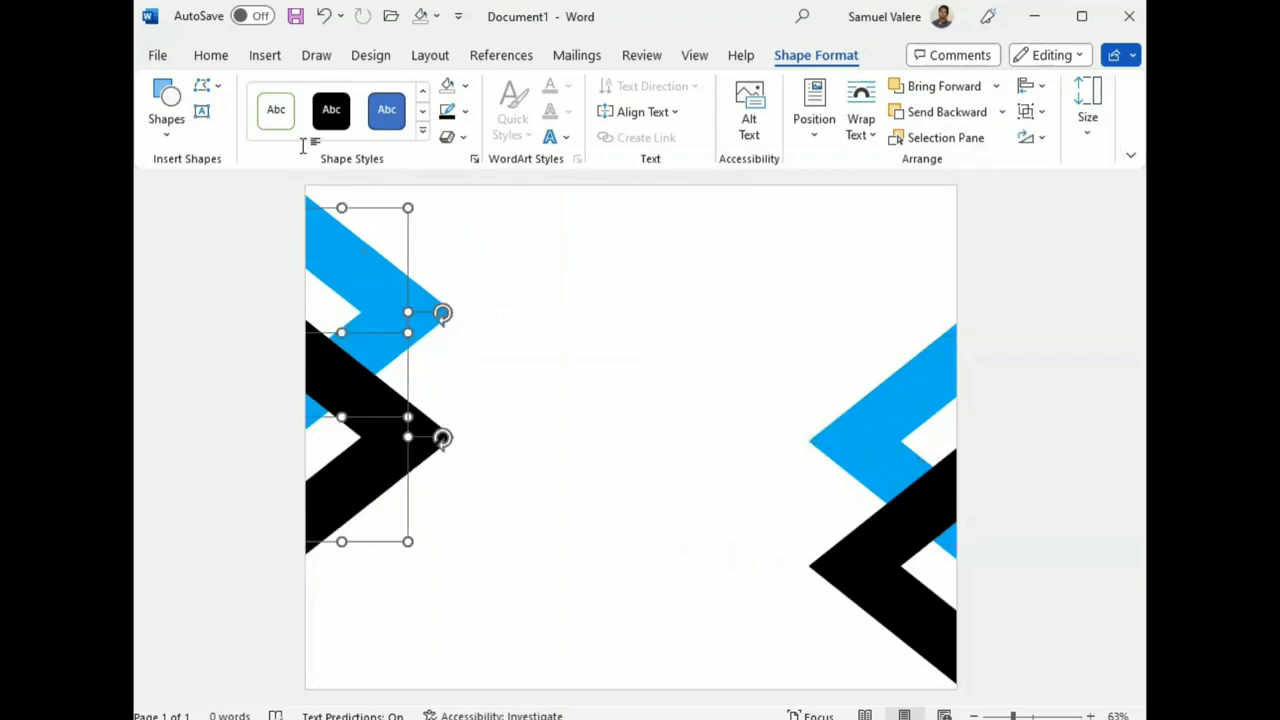
{"action": "key", "text": "Escape"}
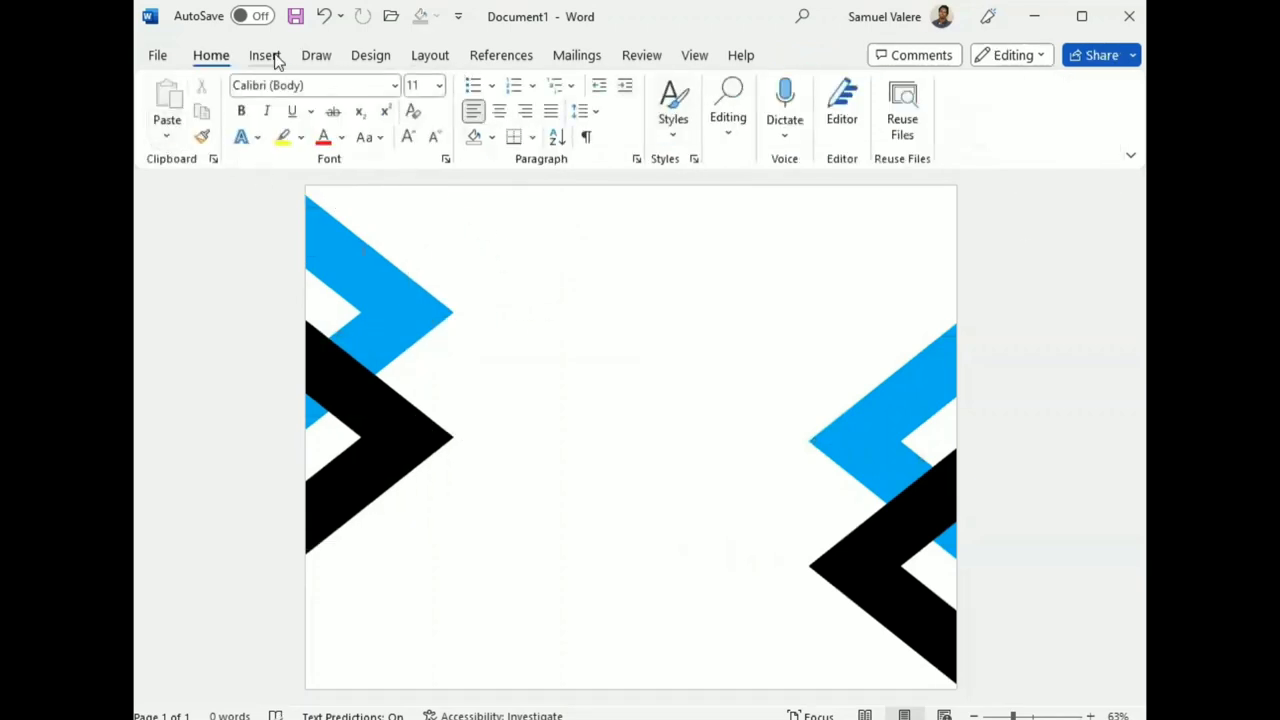
Draw a large rectangle covering the middle of the page between the chevrons.
{"action": "left_click", "coordinate": [265, 55]}
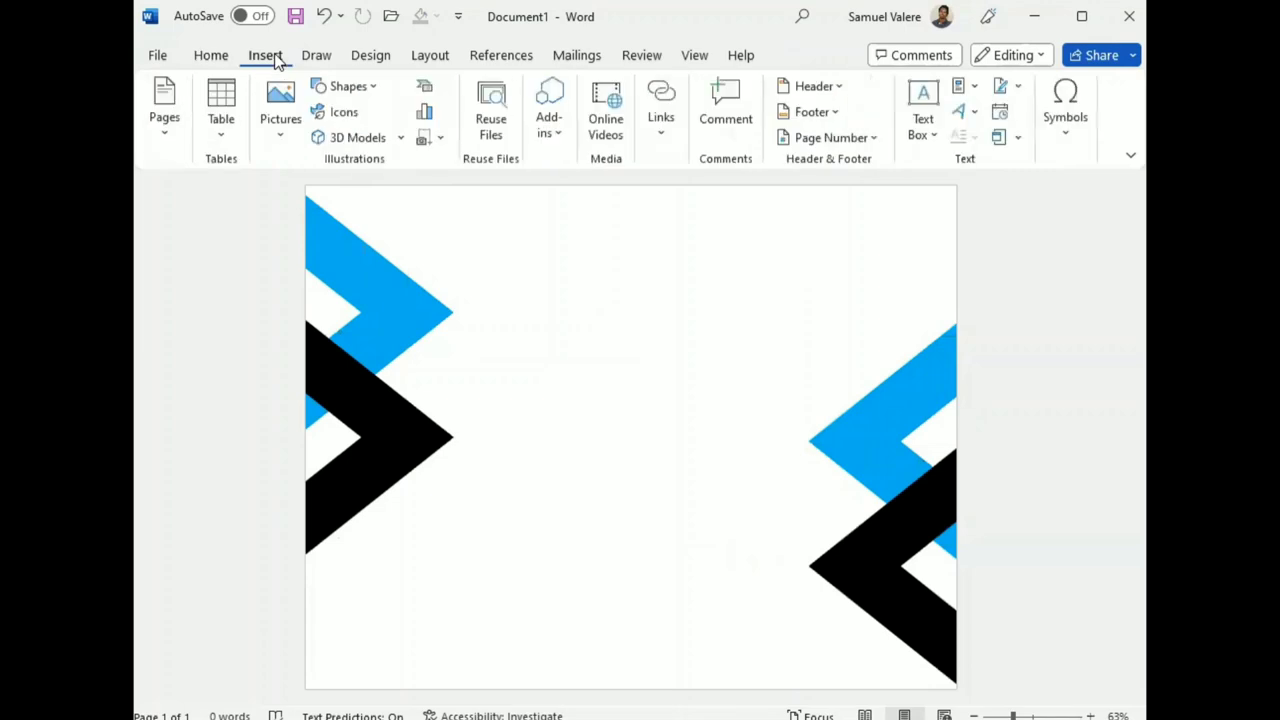
{"action": "left_click", "coordinate": [345, 87]}
{"action": "left_click", "coordinate": [378, 137]}
{"action": "mouse_move", "coordinate": [366, 228]}
{"action": "left_mouse_down"}
{"action": "mouse_move", "coordinate": [531, 314]}
{"action": "mouse_move", "coordinate": [651, 506]}
{"action": "mouse_move", "coordinate": [840, 660]}
{"action": "mouse_move", "coordinate": [930, 663]}
{"action": "left_mouse_up"}
{"action": "left_click_drag", "start_coordinate": [757, 560], "coordinate": [718, 531]}
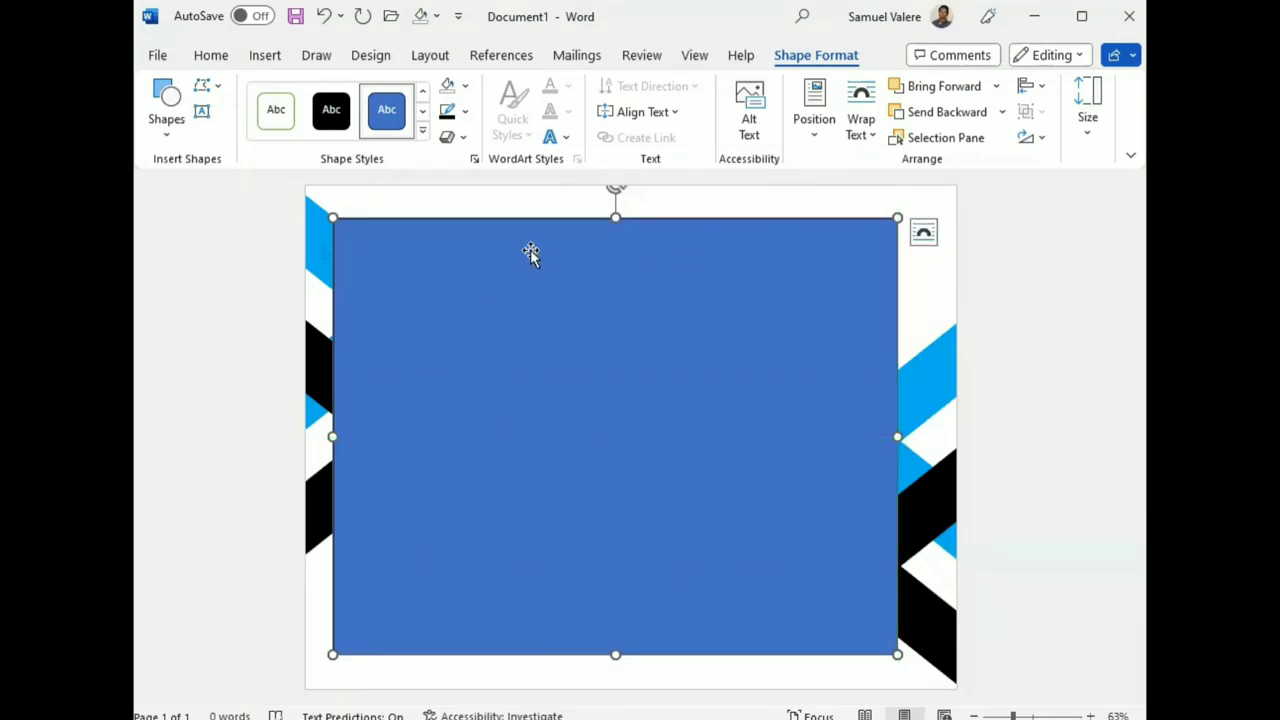
Give the rectangle a black 3 pt outline and white fill, and send it back one layer.
{"action": "left_click", "coordinate": [465, 112]}
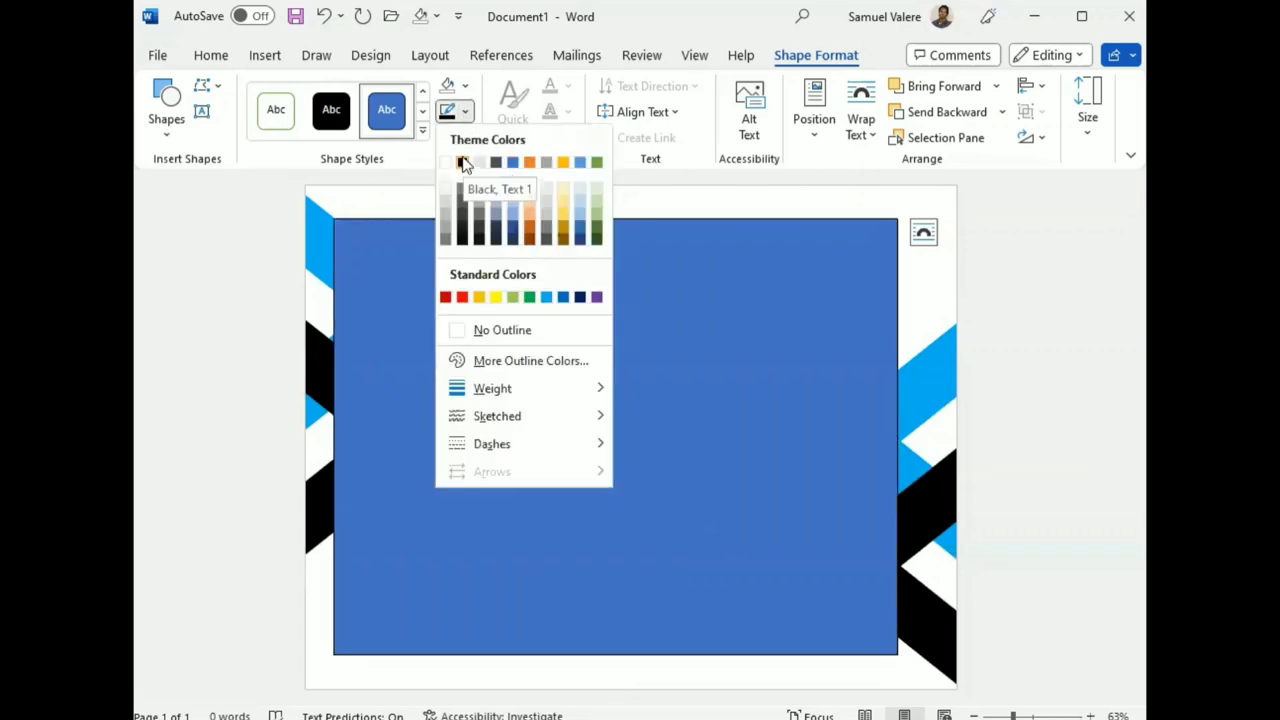
{"action": "left_click", "coordinate": [462, 161]}
{"action": "left_click", "coordinate": [465, 112]}
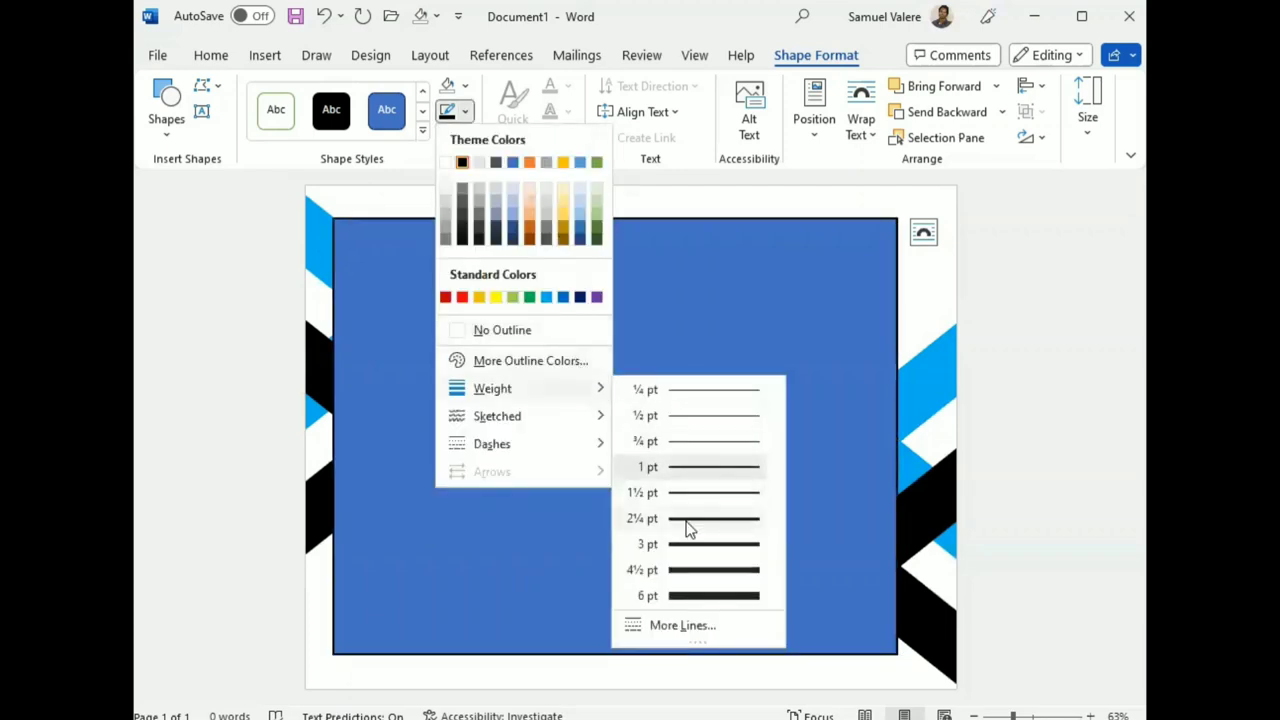
{"action": "mouse_move", "coordinate": [492, 388]}
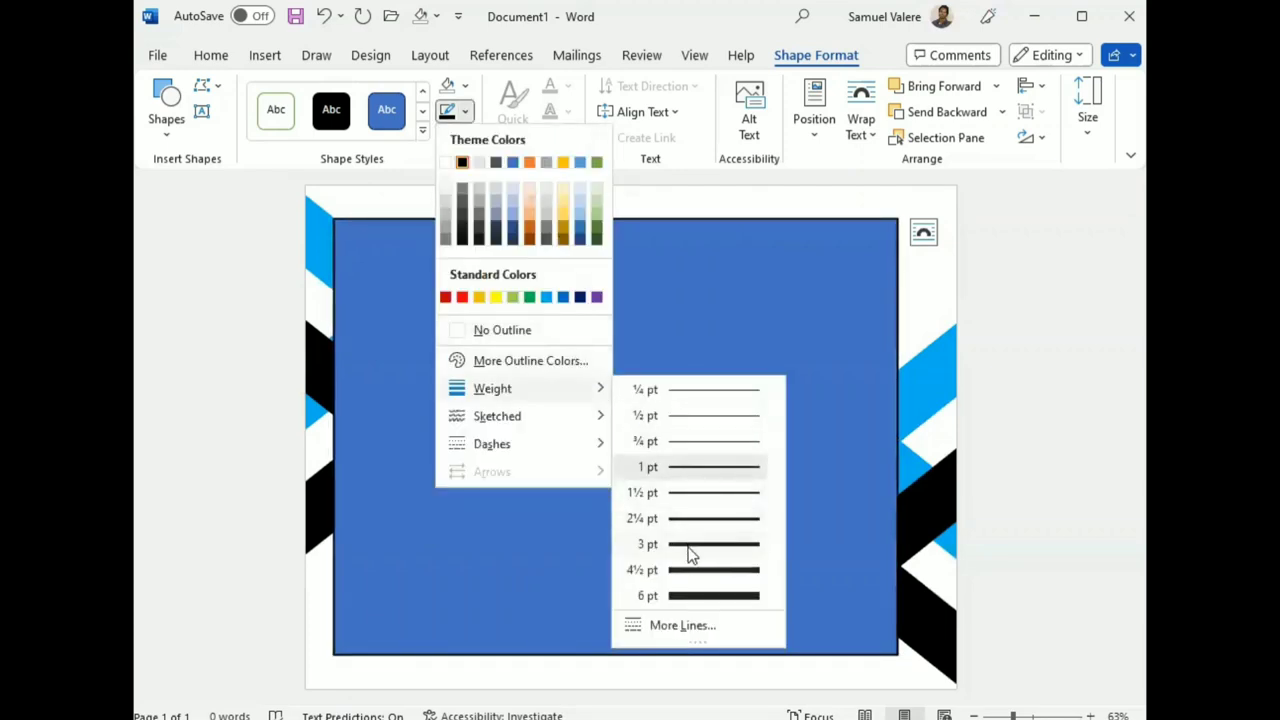
{"action": "left_click", "coordinate": [688, 545]}
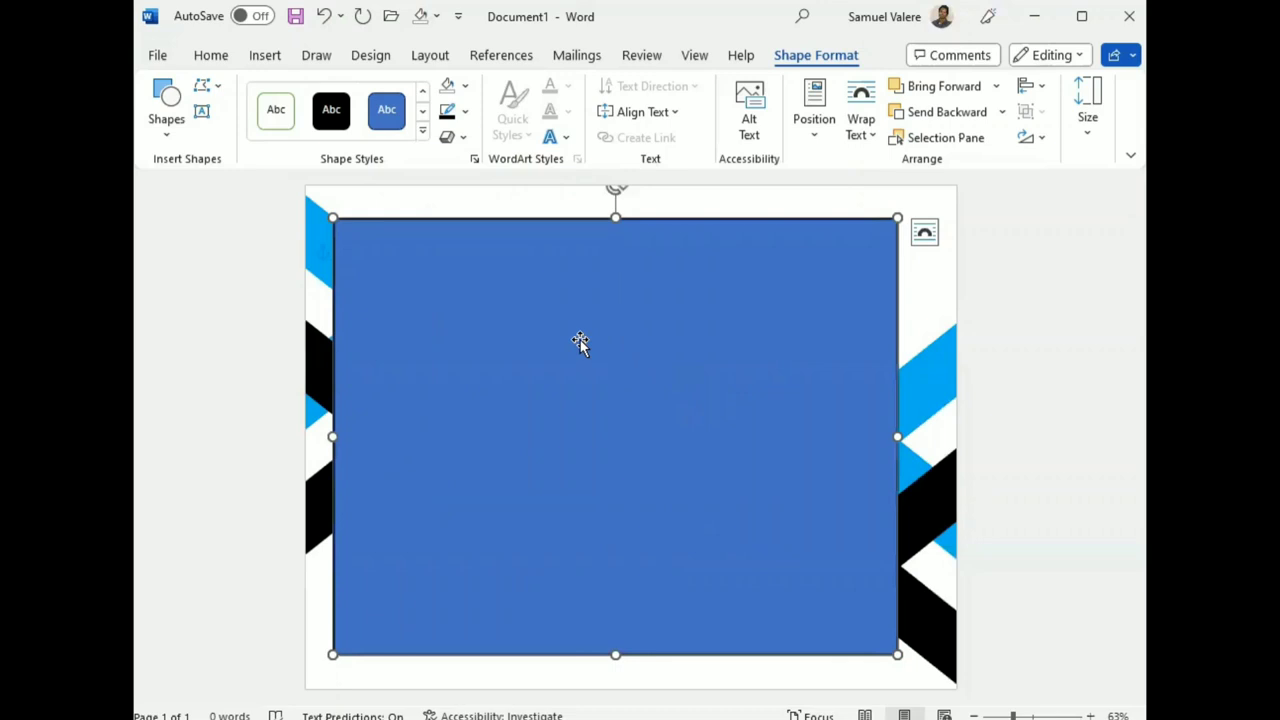
{"action": "left_click", "coordinate": [465, 86]}
{"action": "left_click", "coordinate": [451, 136]}
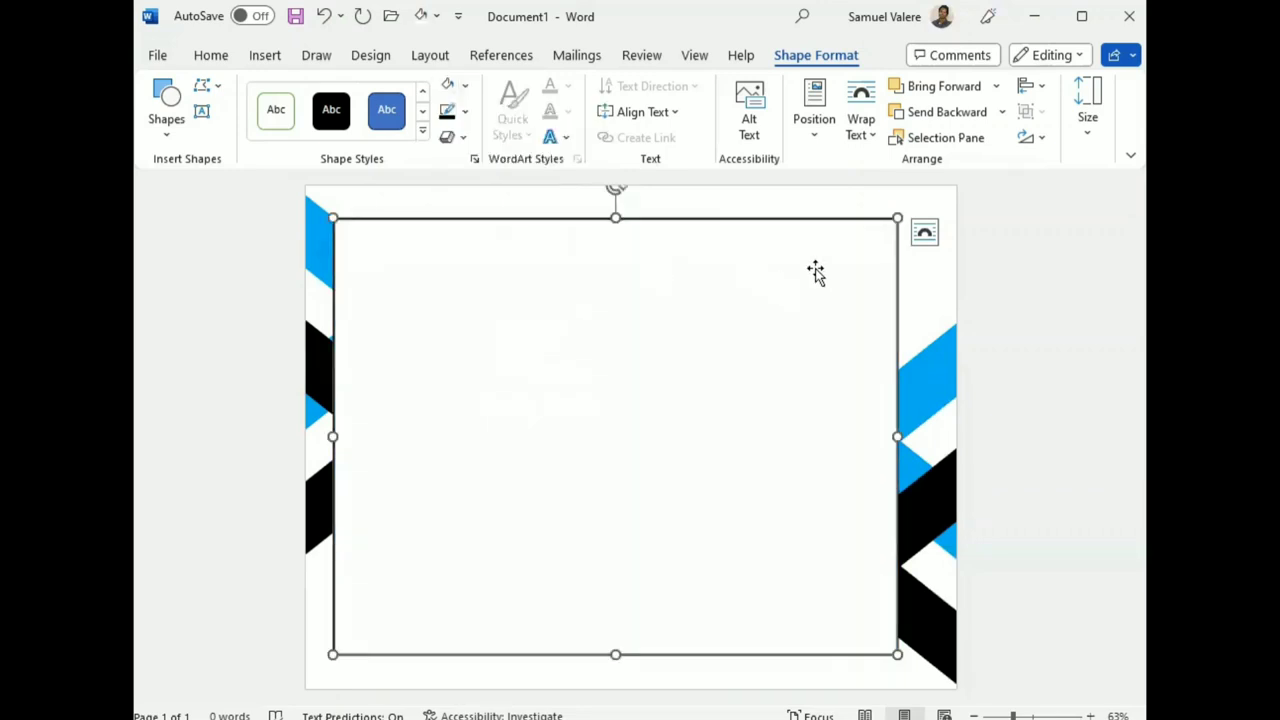
{"action": "left_click", "coordinate": [930, 115]}
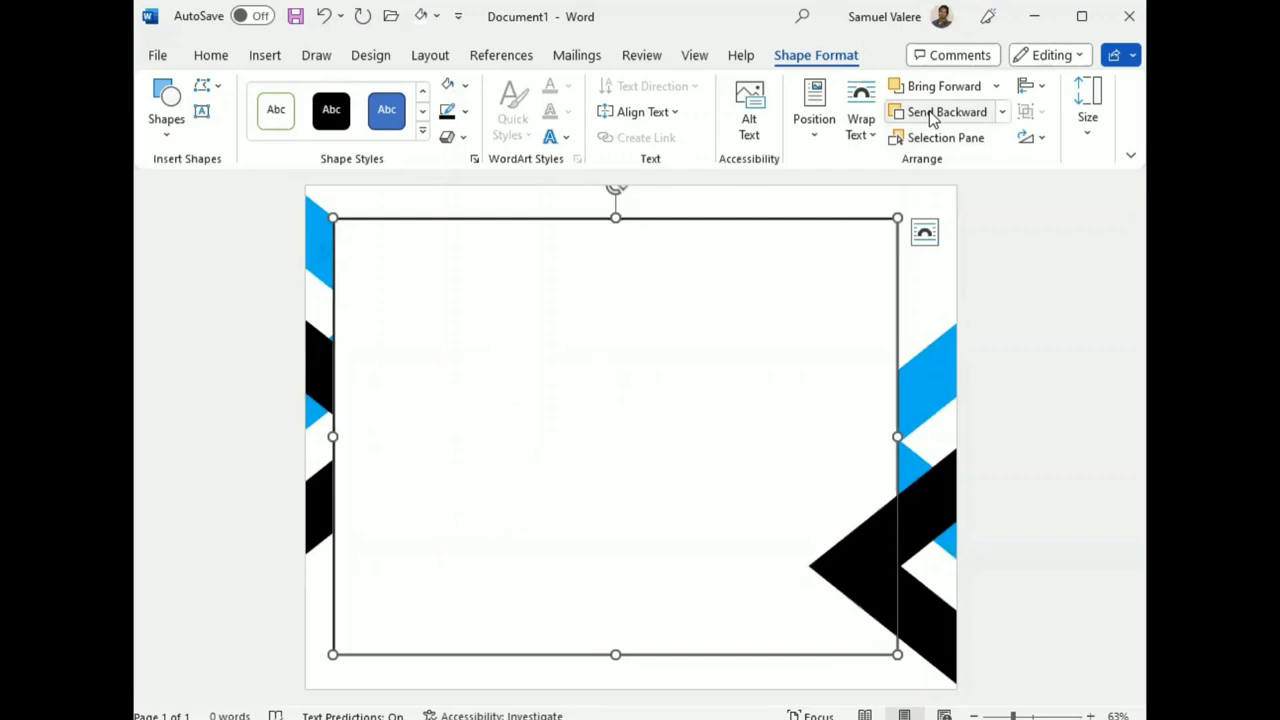
Send the white rectangle back three more layers so the blue chevrons show in front.
{"action": "left_click", "coordinate": [930, 115]}
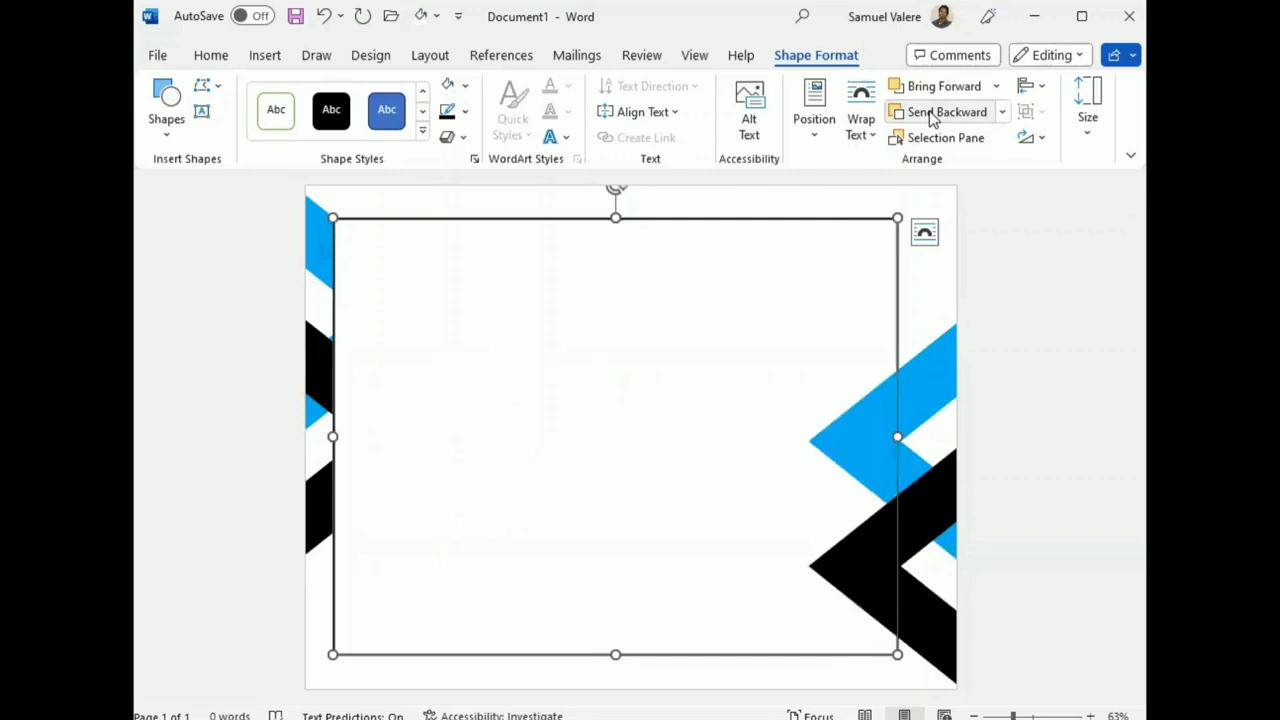
{"action": "left_click", "coordinate": [930, 115]}
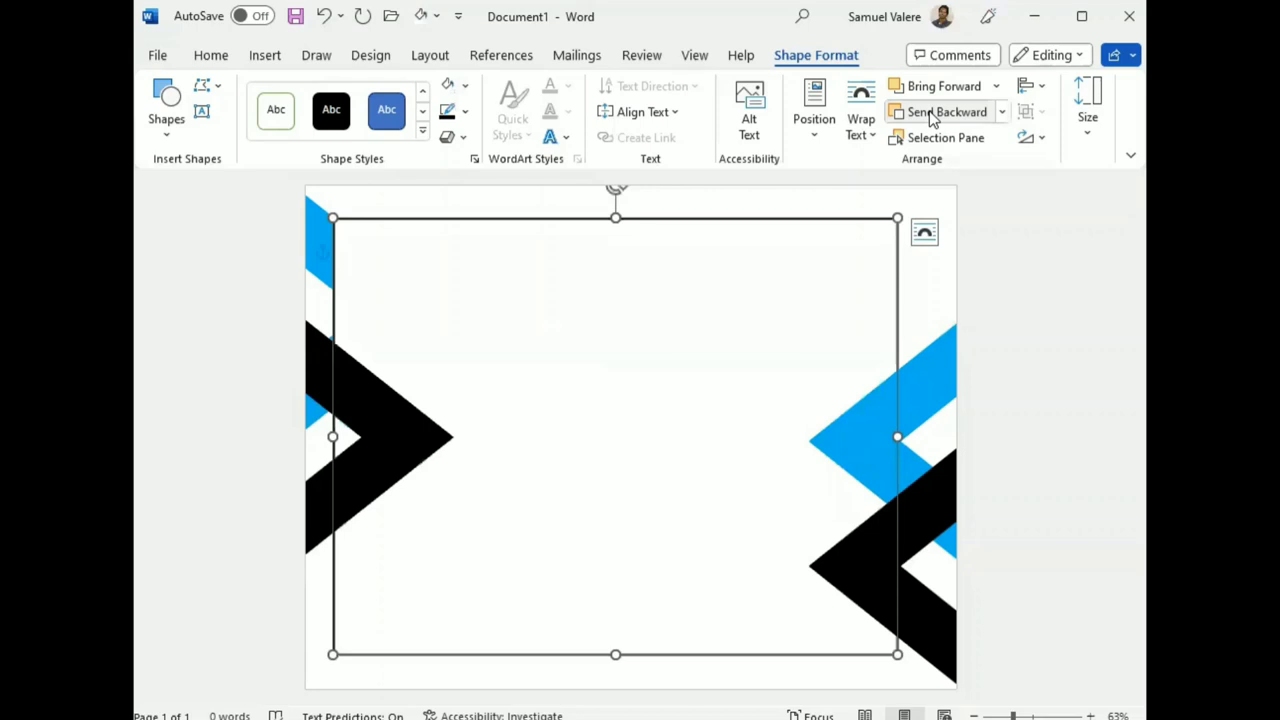
{"action": "left_click", "coordinate": [930, 115]}
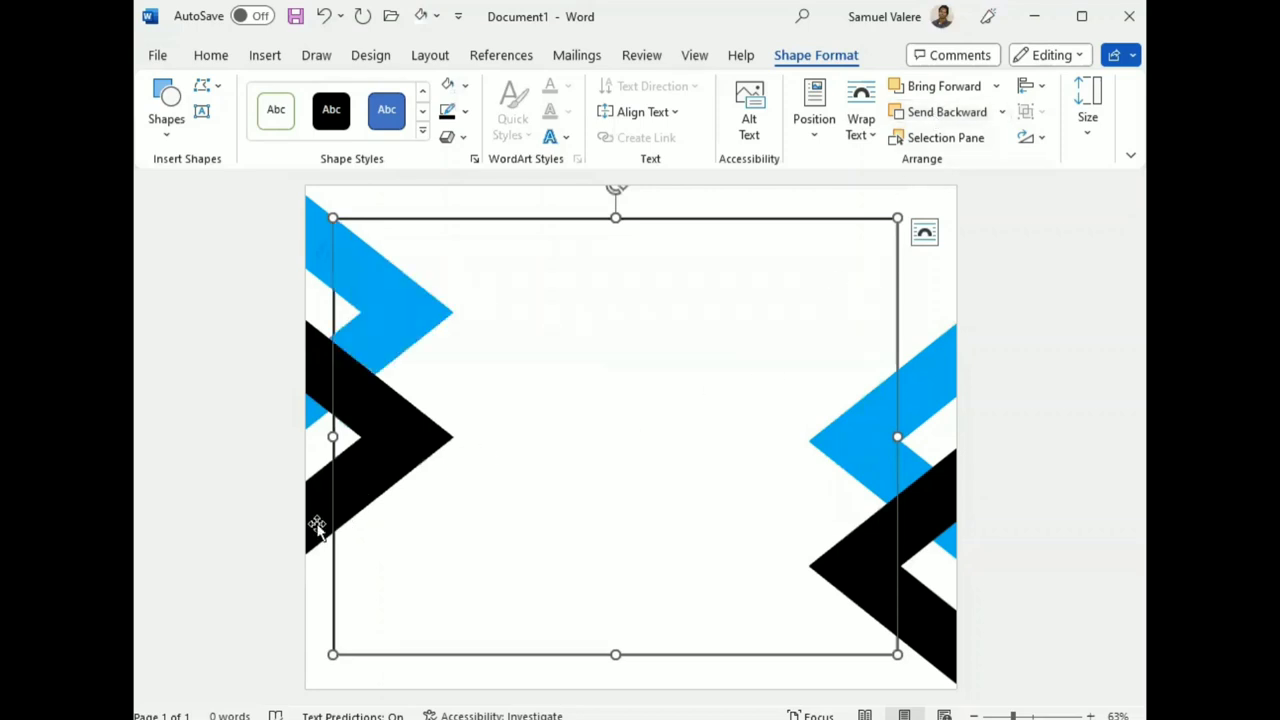
Send the left and right black chevrons behind the white rectangle.
{"action": "left_click", "coordinate": [316, 527]}
{"action": "left_click", "coordinate": [940, 116]}
{"action": "left_click", "coordinate": [943, 118]}
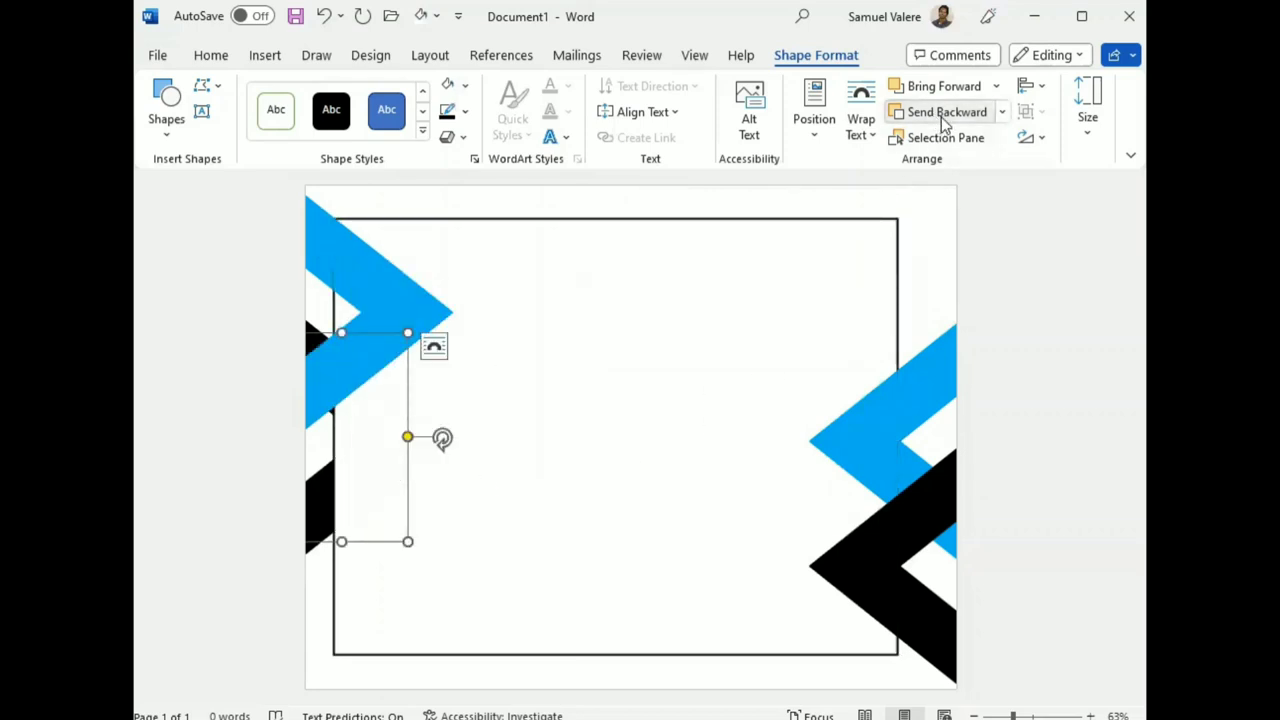
{"action": "left_click", "coordinate": [897, 556]}
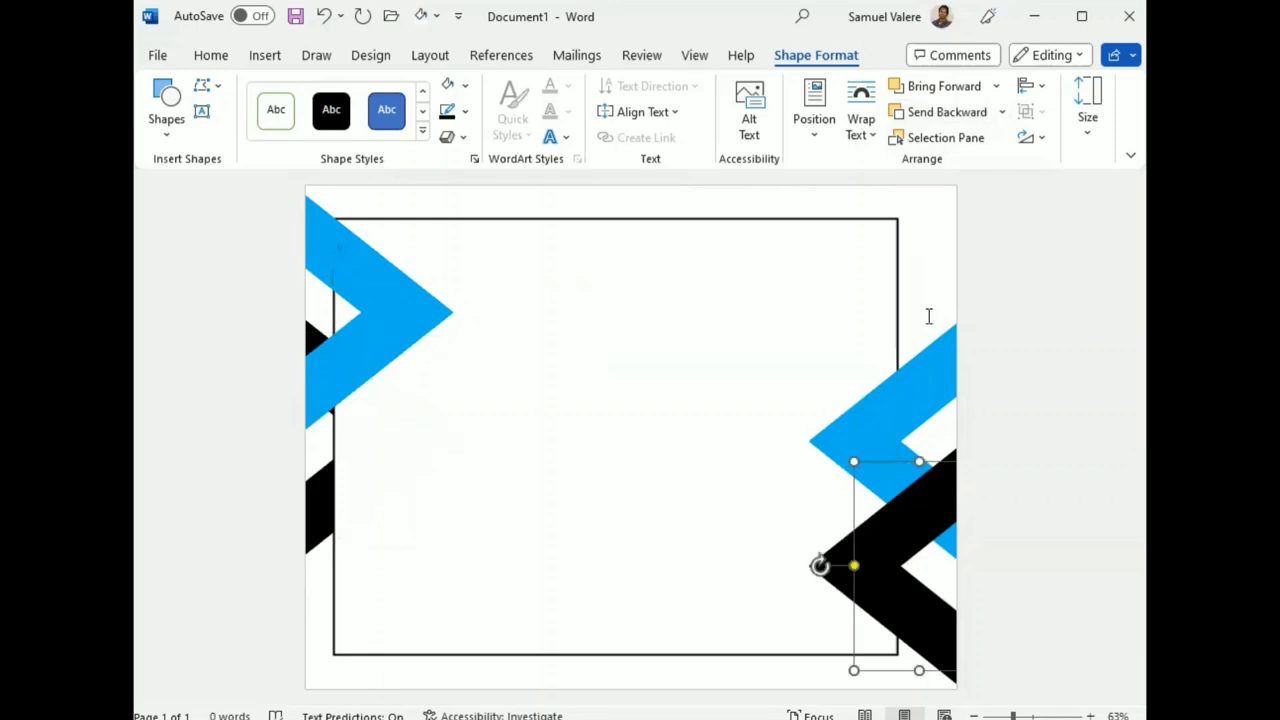
{"action": "left_click", "coordinate": [941, 118]}
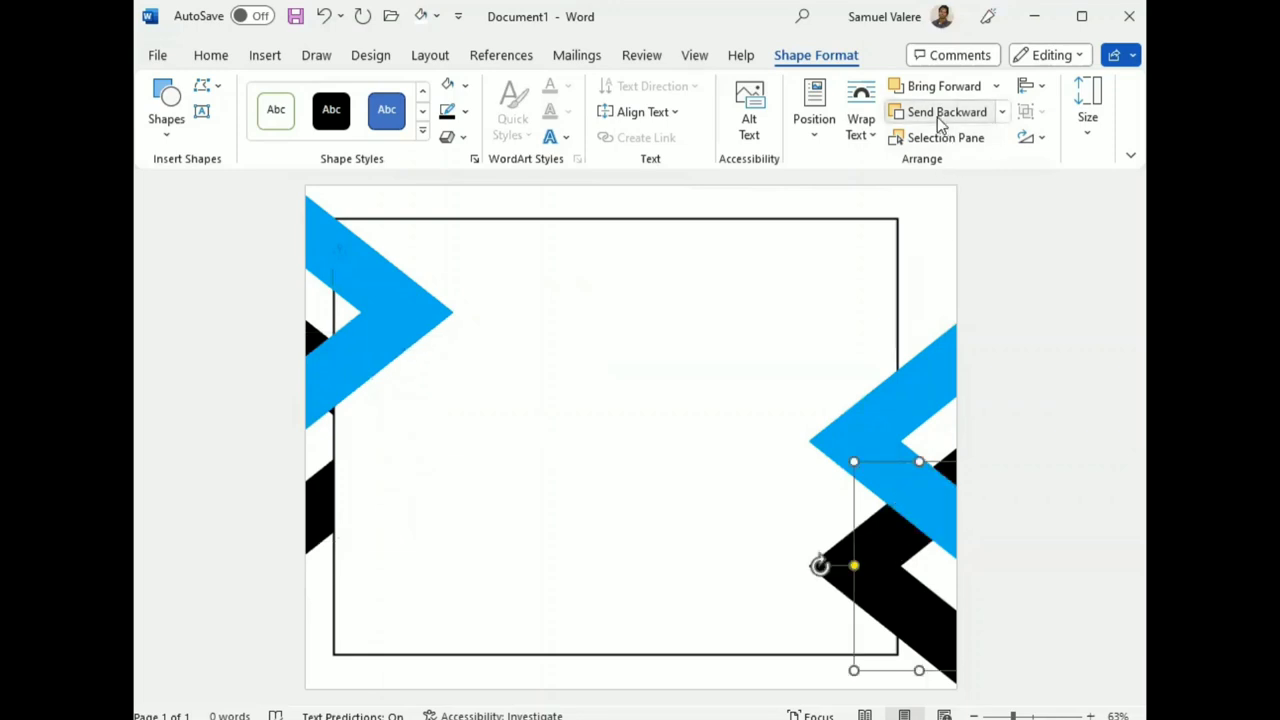
{"action": "left_click", "coordinate": [941, 114]}
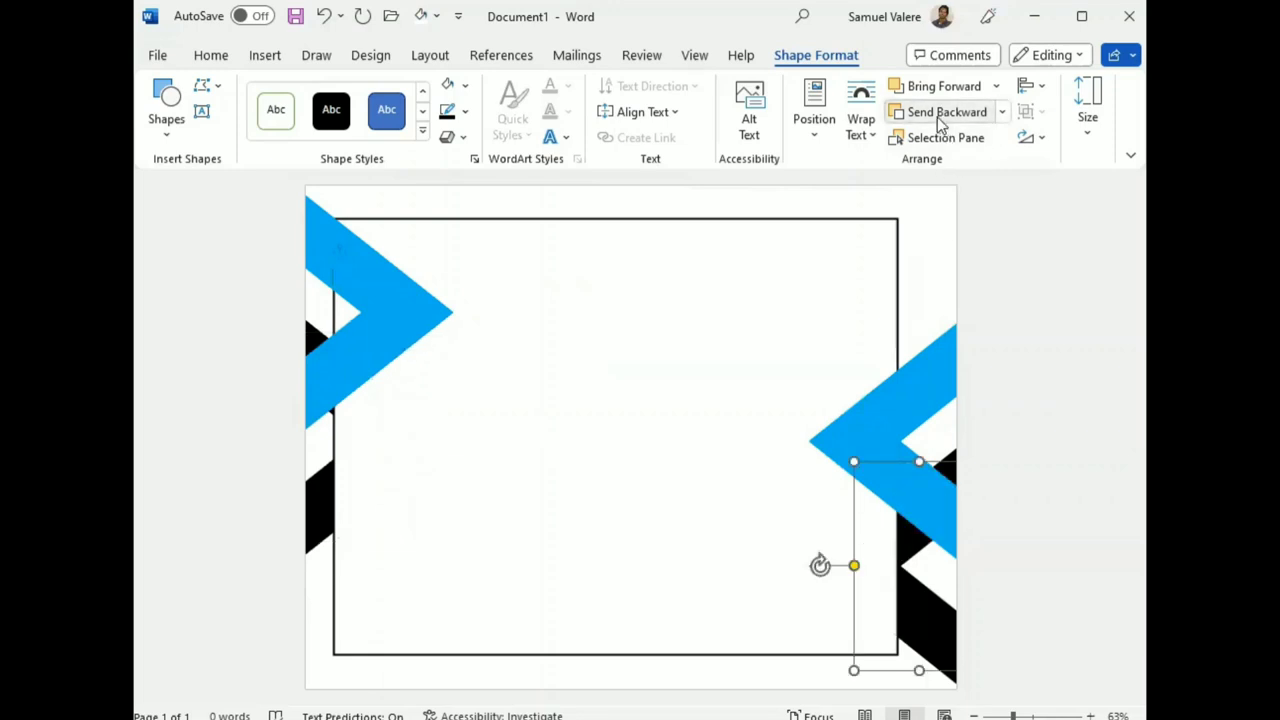
{"action": "left_click", "coordinate": [1041, 352]}
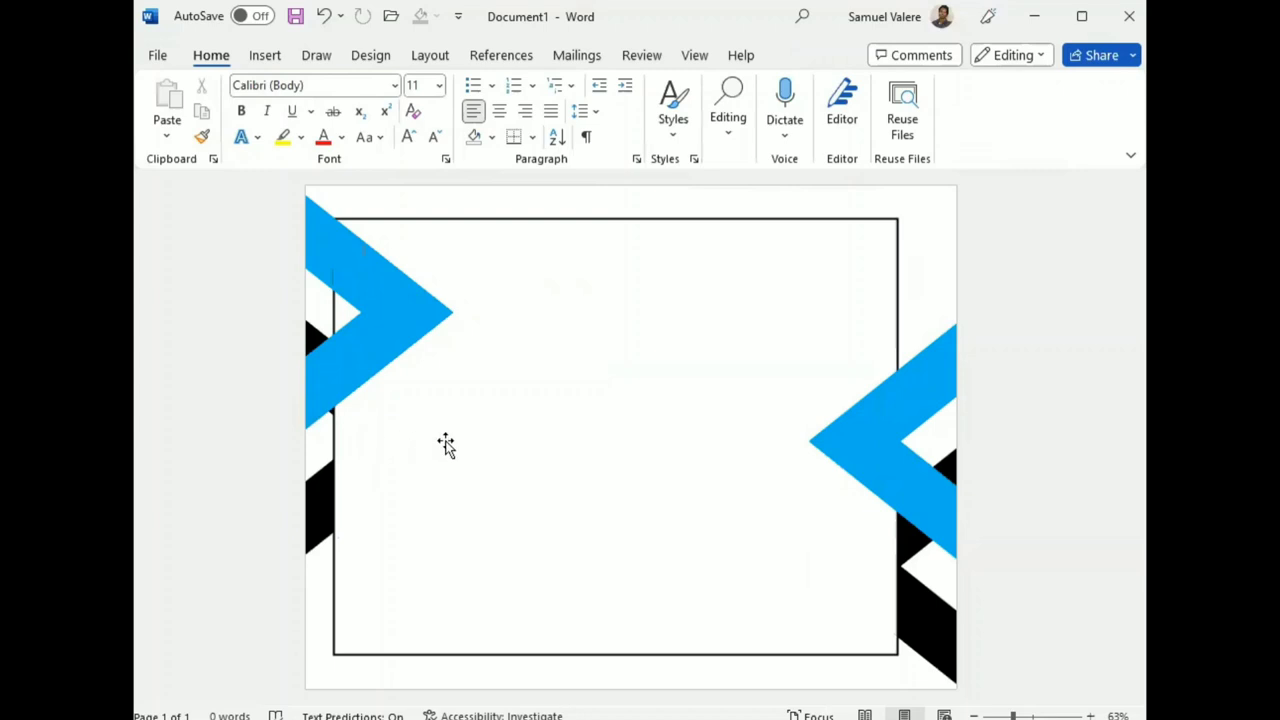
Shrink the second rectangle from its corner and centre it just inside the black-bordered frame.
{"action": "left_click_drag", "start_coordinate": [525, 427], "coordinate": [545, 427]}
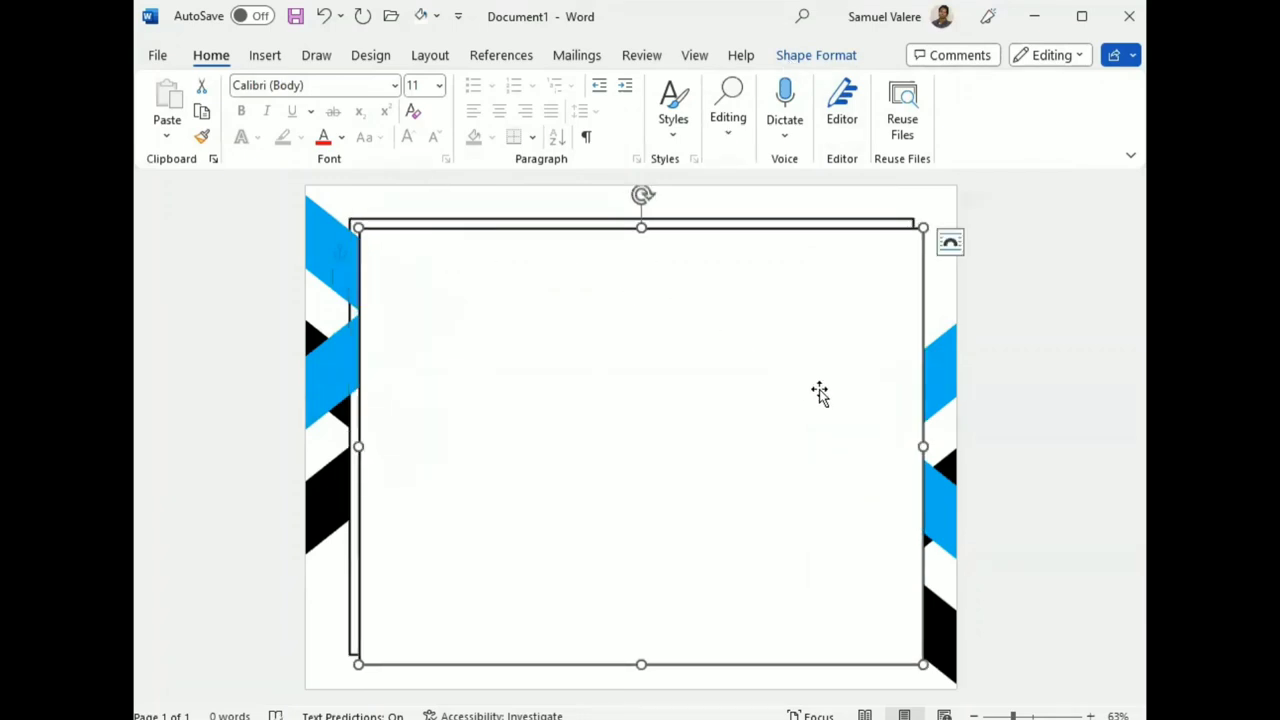
{"action": "left_click_drag", "start_coordinate": [921, 664], "coordinate": [868, 623]}
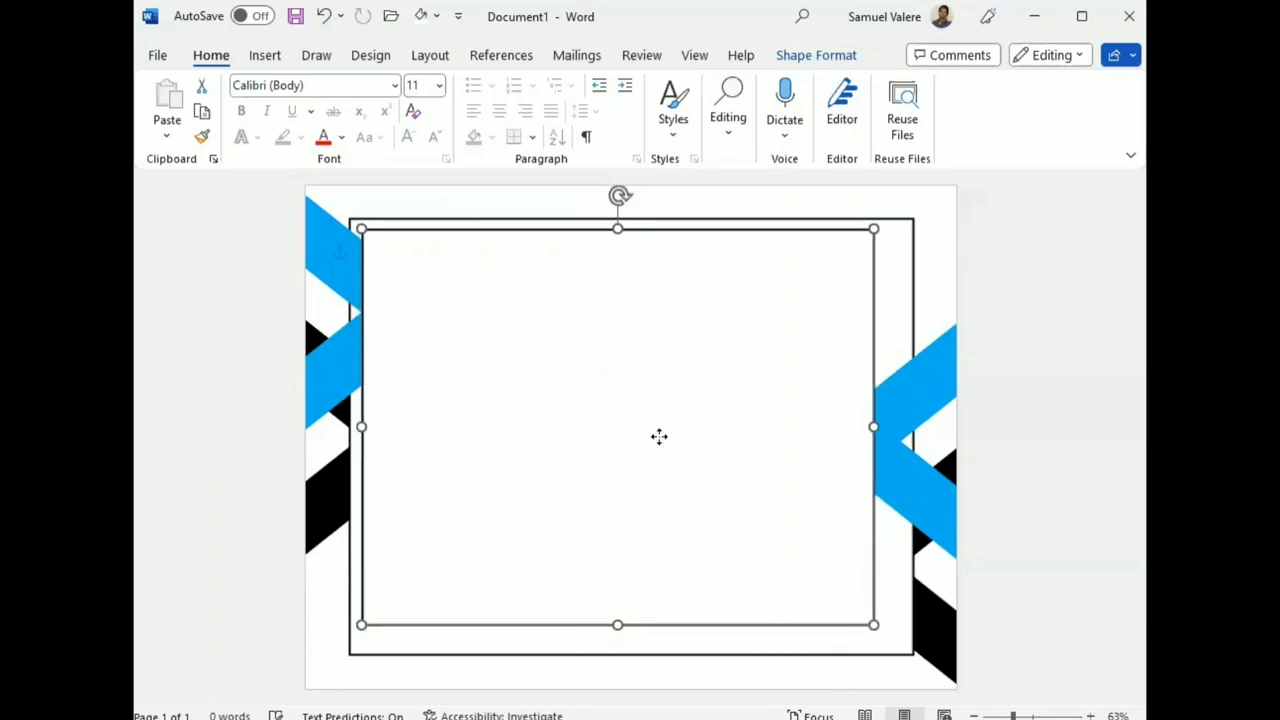
{"action": "mouse_move", "coordinate": [641, 427]}
{"action": "left_mouse_down"}
{"action": "mouse_move", "coordinate": [677, 437]}
{"action": "mouse_move", "coordinate": [606, 434]}
{"action": "mouse_move", "coordinate": [620, 444]}
{"action": "left_mouse_up"}
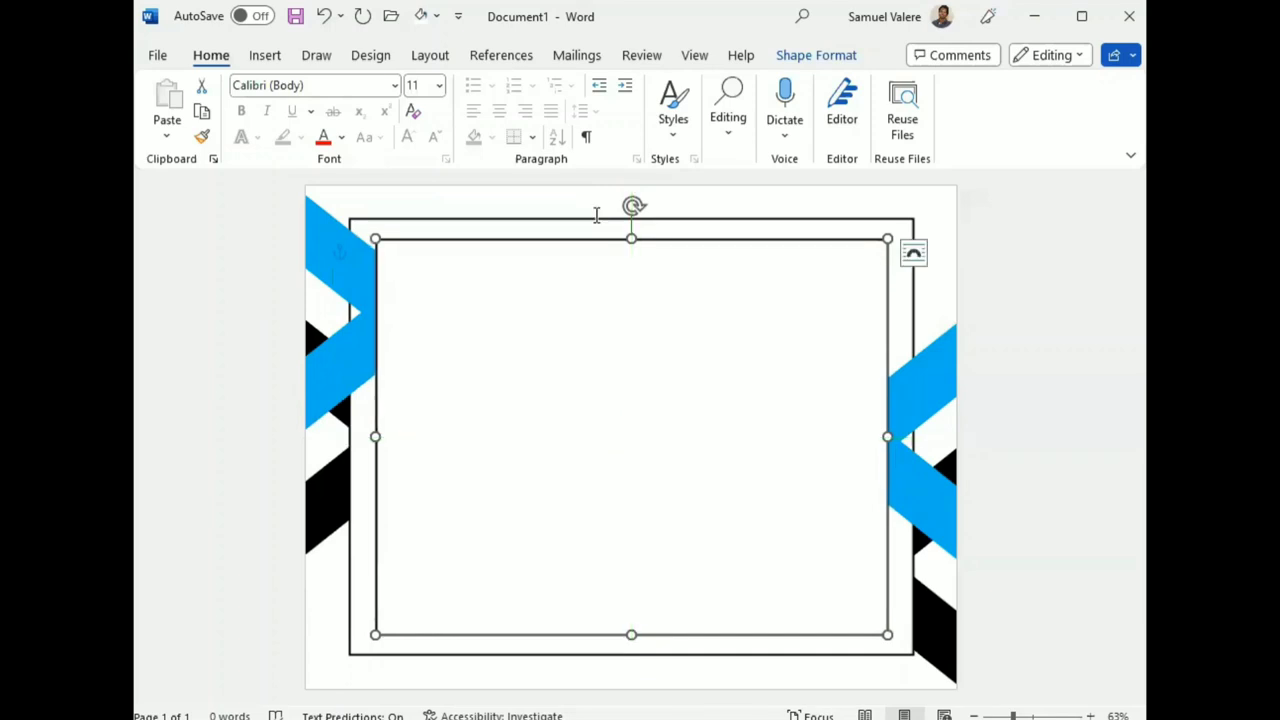
Set the inner rectangle's outline to light blue and its fill to No Fill.
{"action": "left_click", "coordinate": [810, 56]}
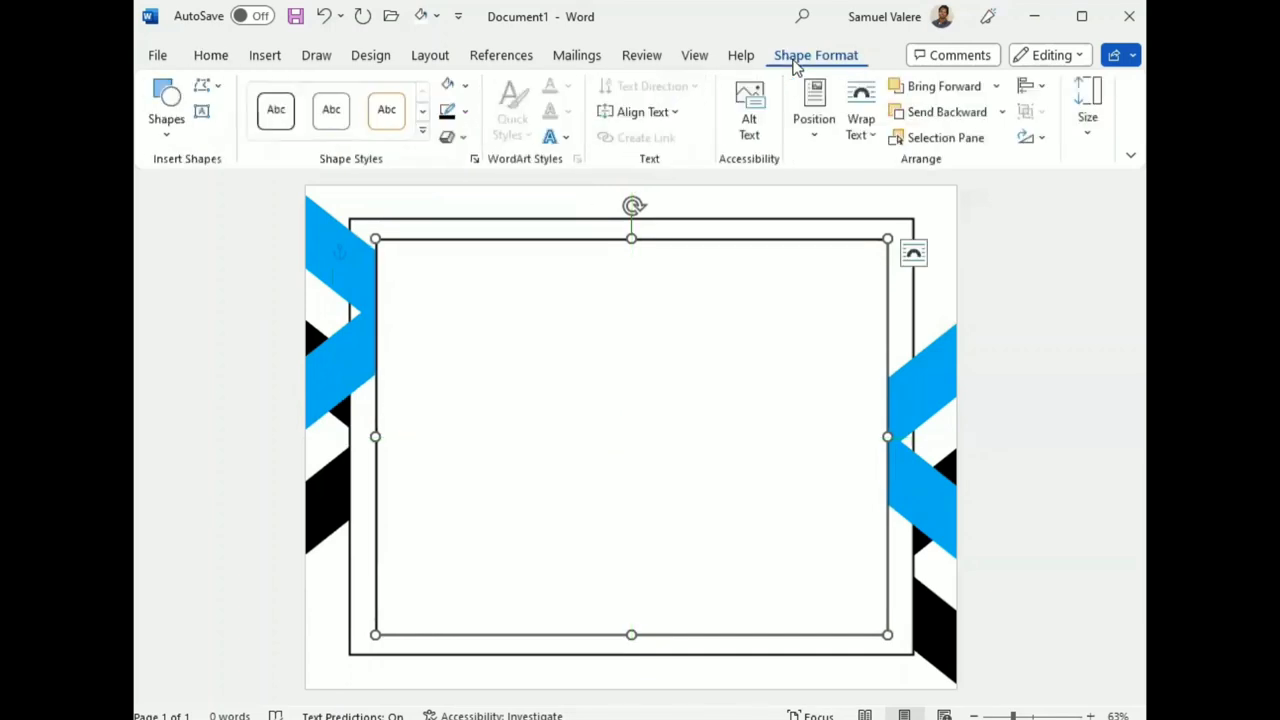
{"action": "left_click", "coordinate": [466, 116]}
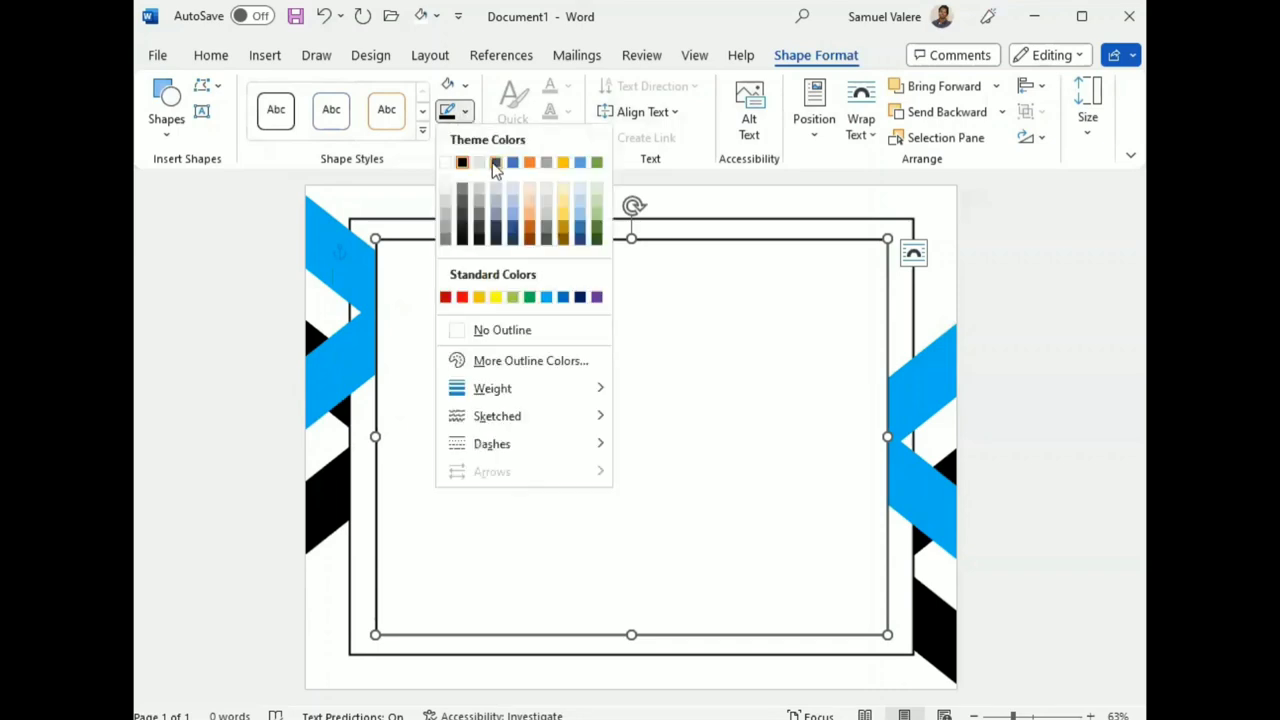
{"action": "left_click", "coordinate": [546, 297]}
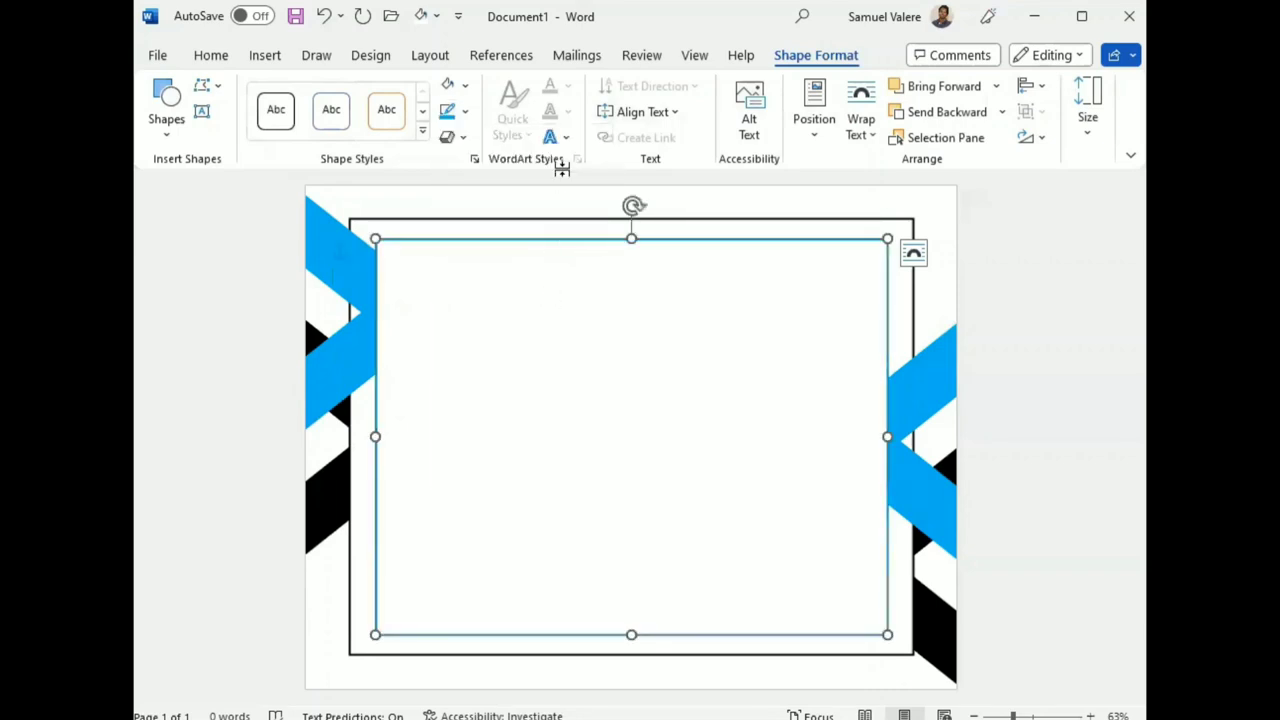
{"action": "left_click", "coordinate": [465, 86]}
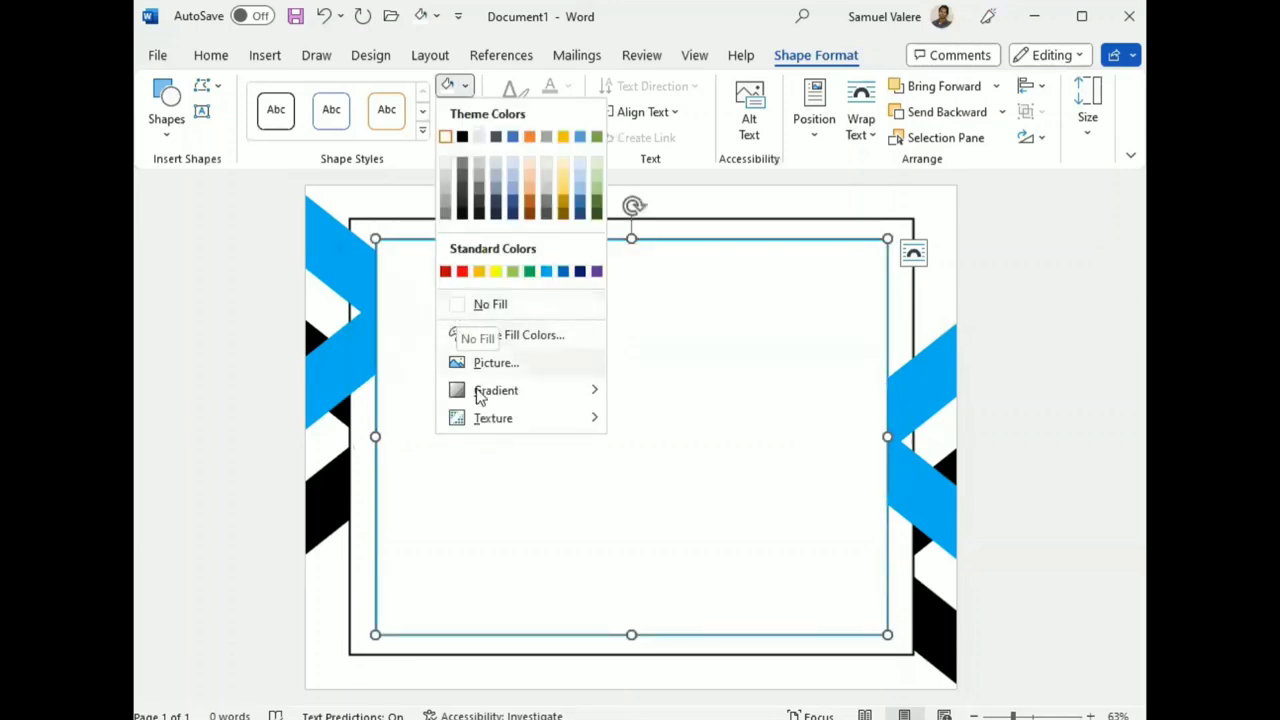
{"action": "left_click", "coordinate": [947, 112]}
{"action": "left_click", "coordinate": [947, 112]}
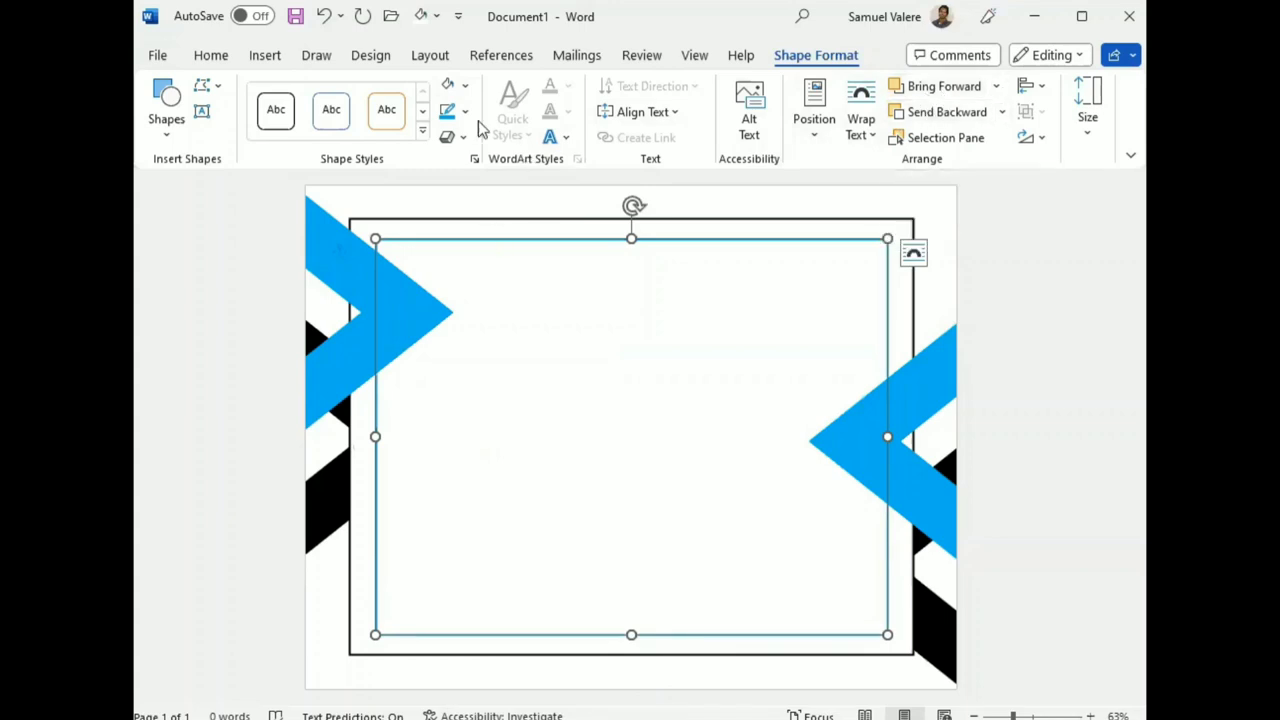
{"action": "left_click", "coordinate": [464, 85]}
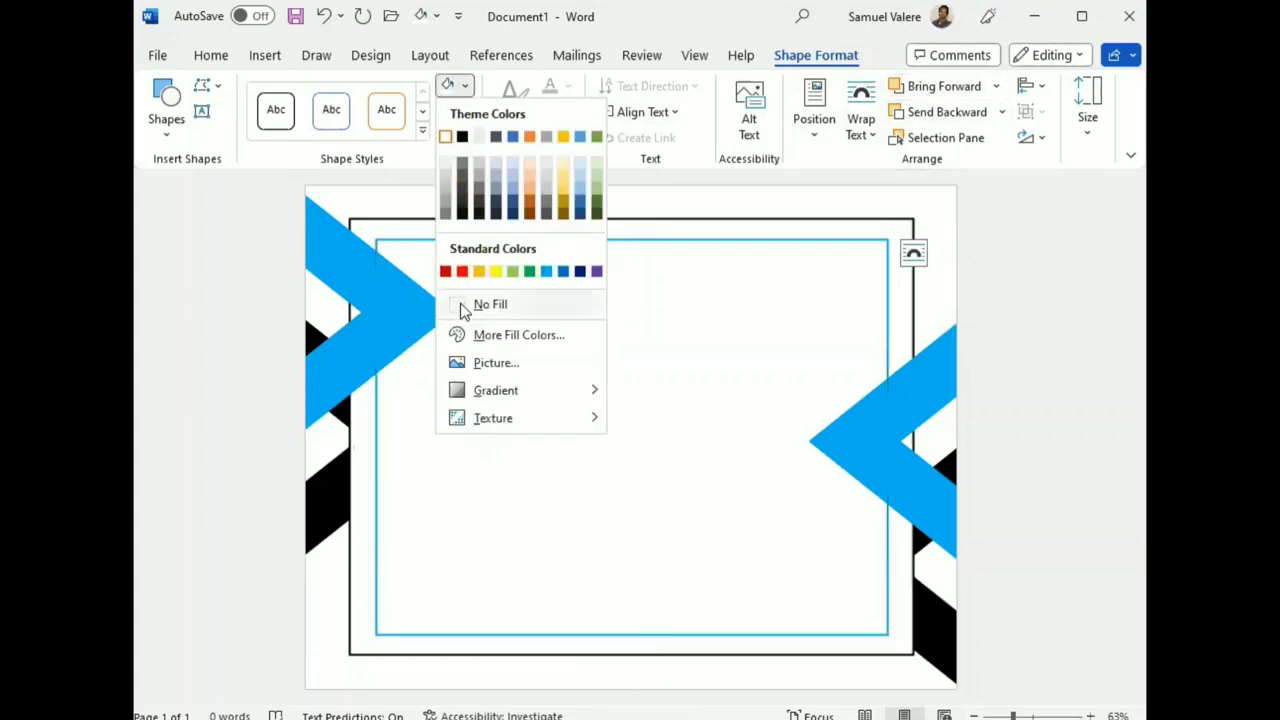
{"action": "left_click", "coordinate": [462, 306]}
{"action": "left_click", "coordinate": [538, 391]}
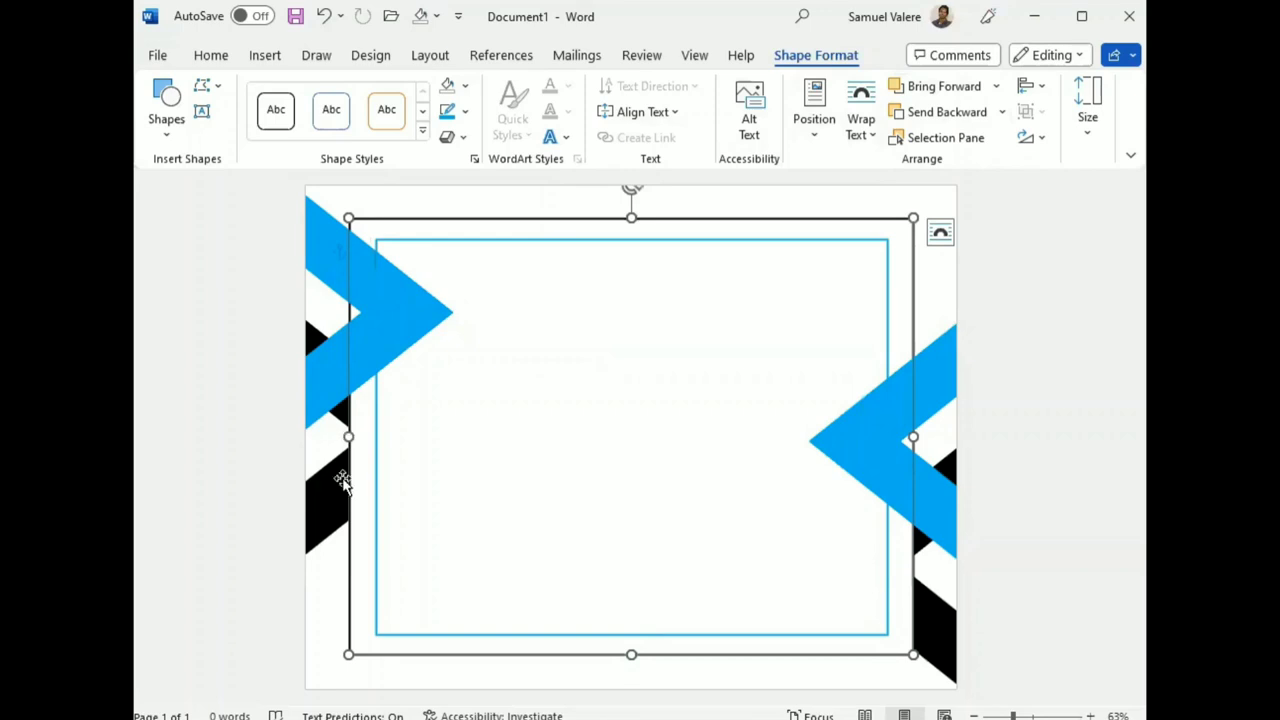
Adjust the outer frame's left edge and stretch the inner blue rectangle outward on both sides.
{"action": "left_click_drag", "start_coordinate": [340, 437], "coordinate": [335, 437]}
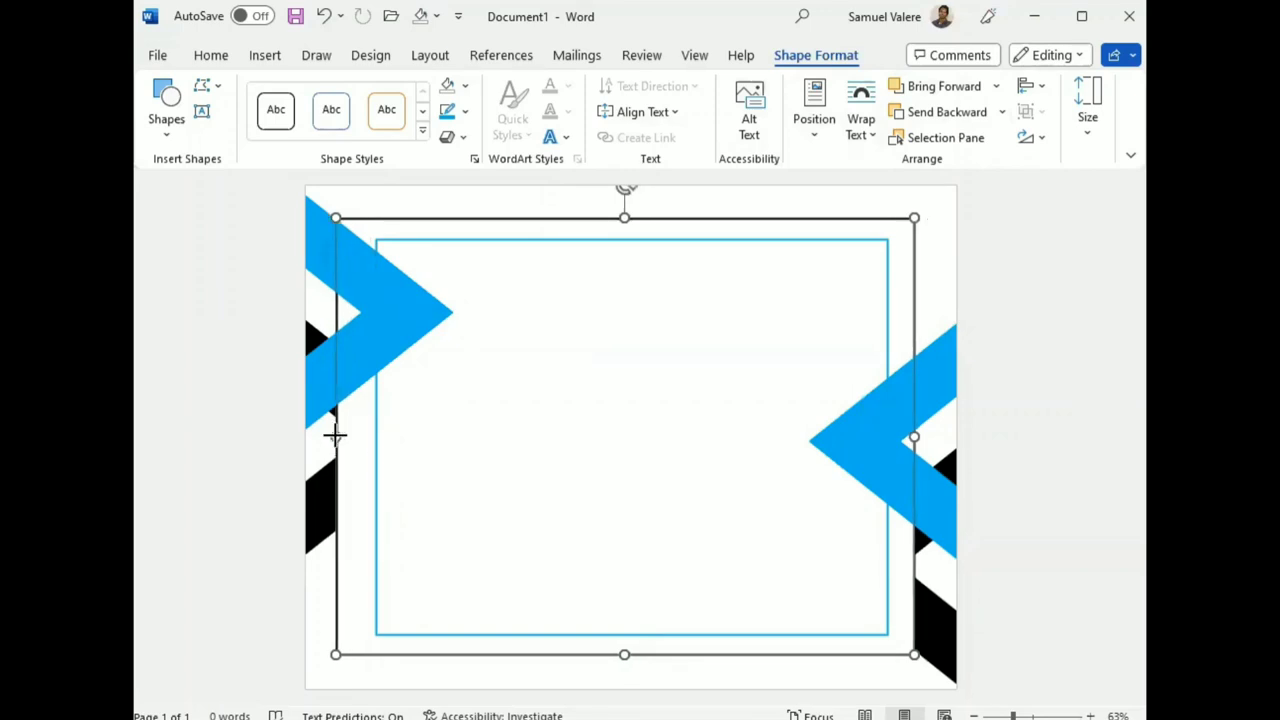
{"action": "left_click_drag", "start_coordinate": [335, 435], "coordinate": [363, 437]}
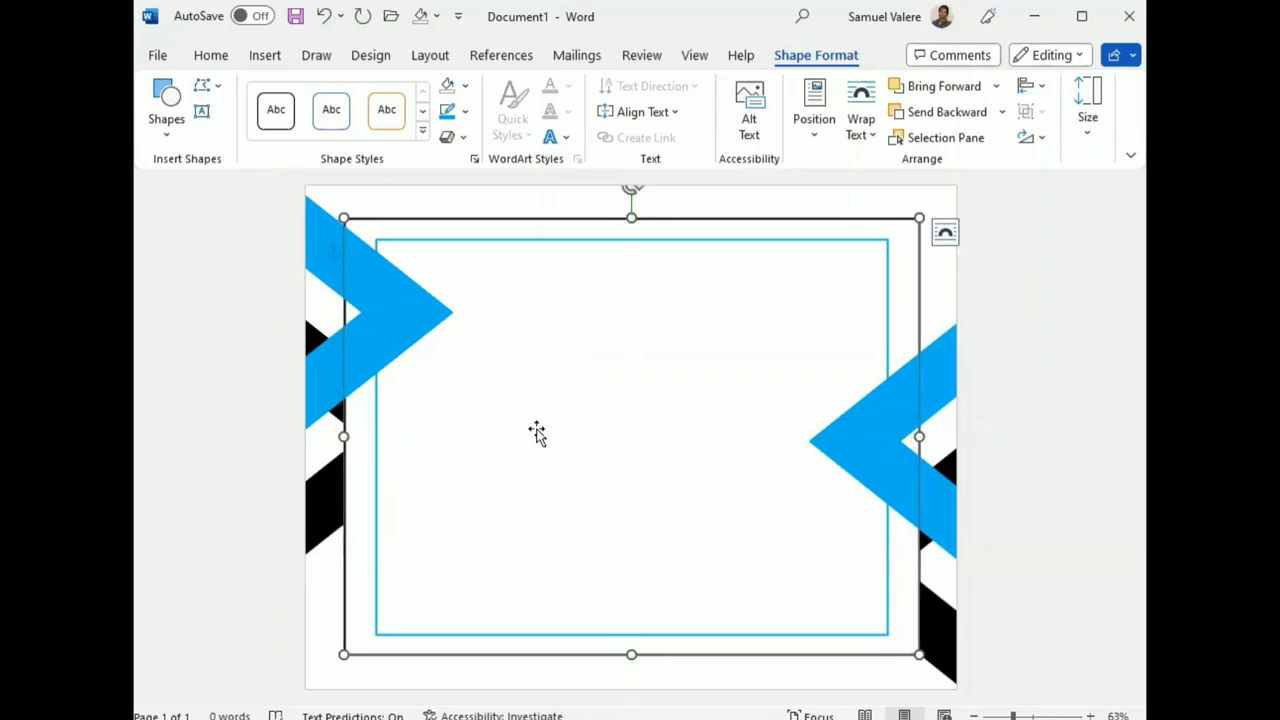
{"action": "left_click", "coordinate": [374, 437]}
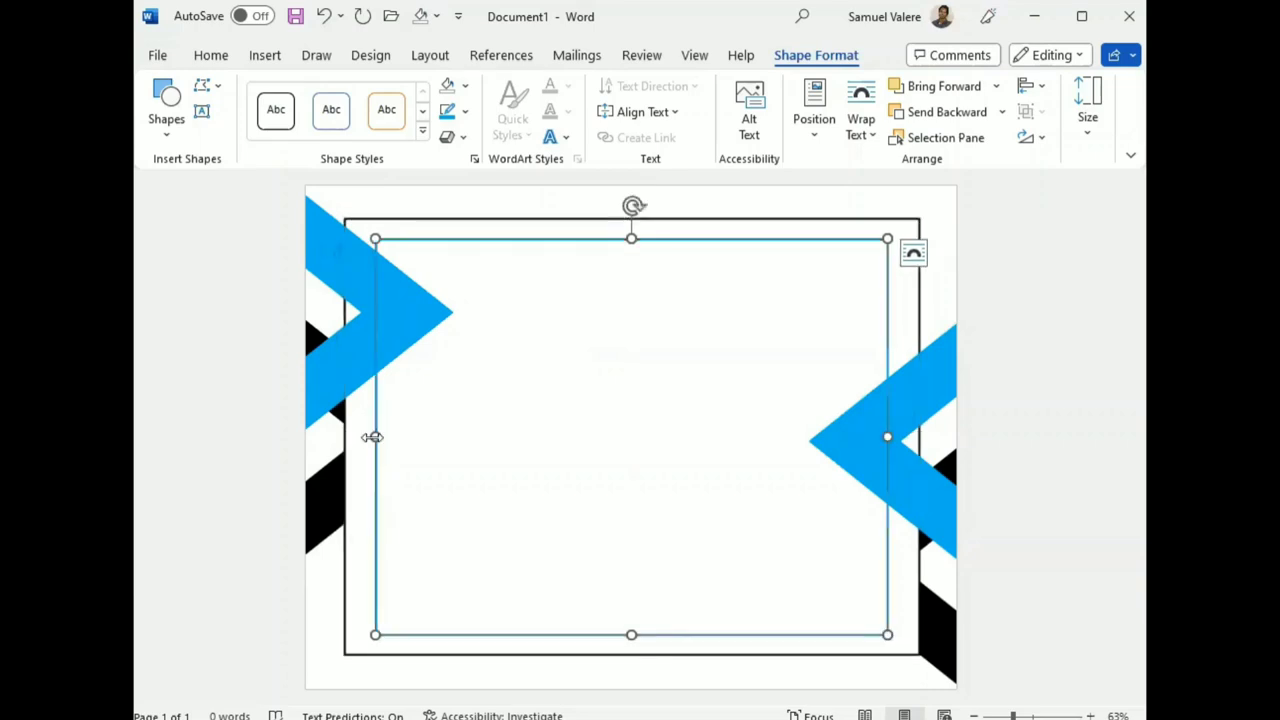
{"action": "left_click_drag", "start_coordinate": [372, 437], "coordinate": [352, 432]}
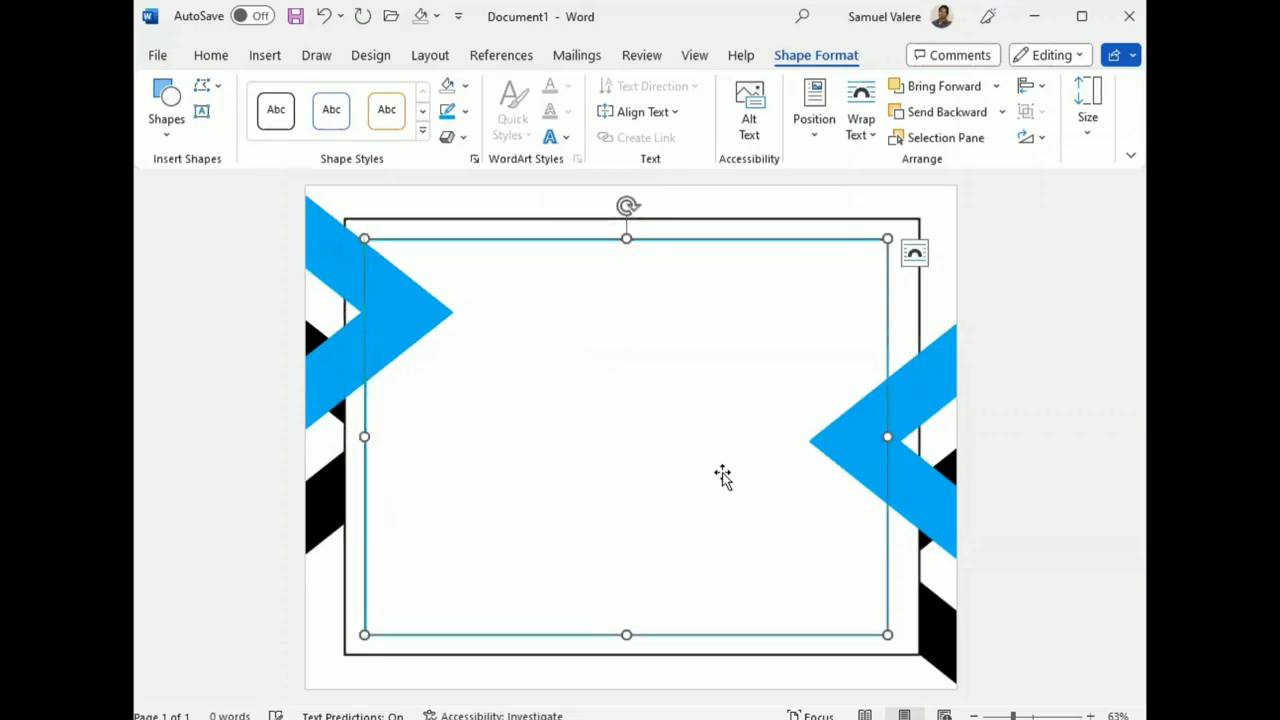
{"action": "left_click_drag", "start_coordinate": [887, 436], "coordinate": [903, 435]}
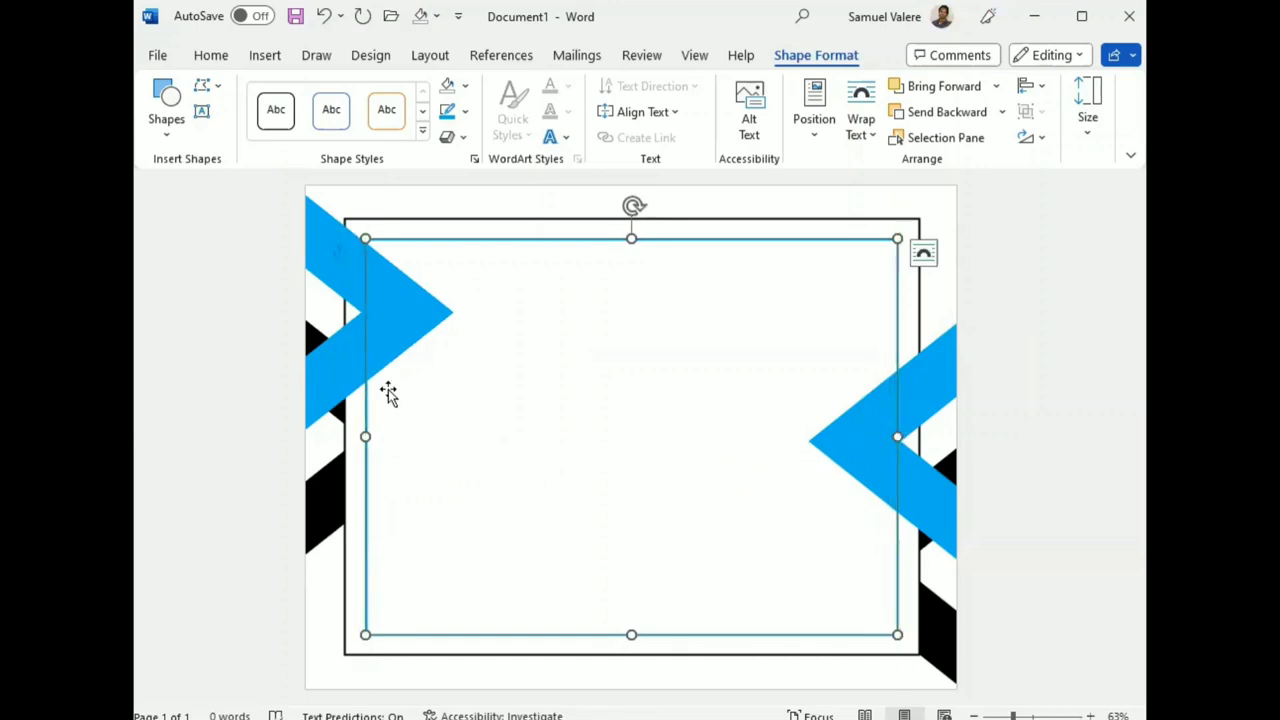
Draw a text box near the top of the frame and type 'Certificat D'appreciation'.
{"action": "left_click", "coordinate": [203, 111]}
{"action": "left_click_drag", "start_coordinate": [509, 292], "coordinate": [772, 343]}
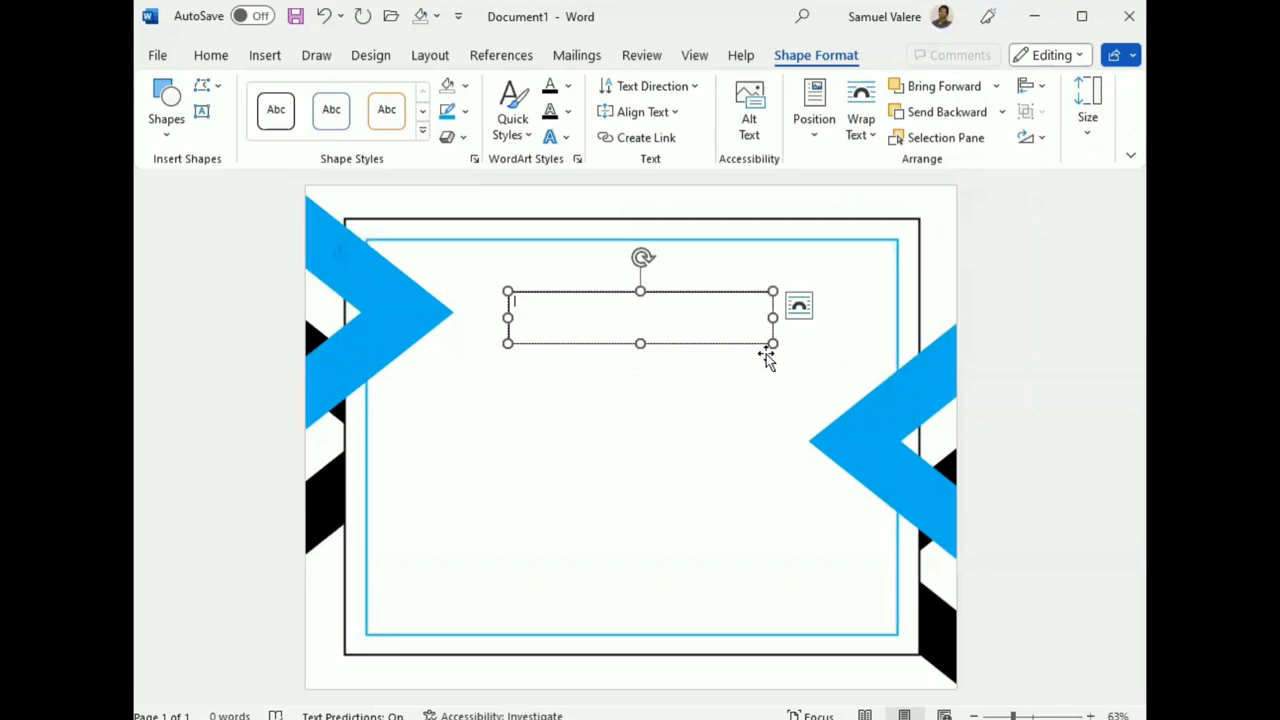
{"action": "type", "text": "Ceru"}
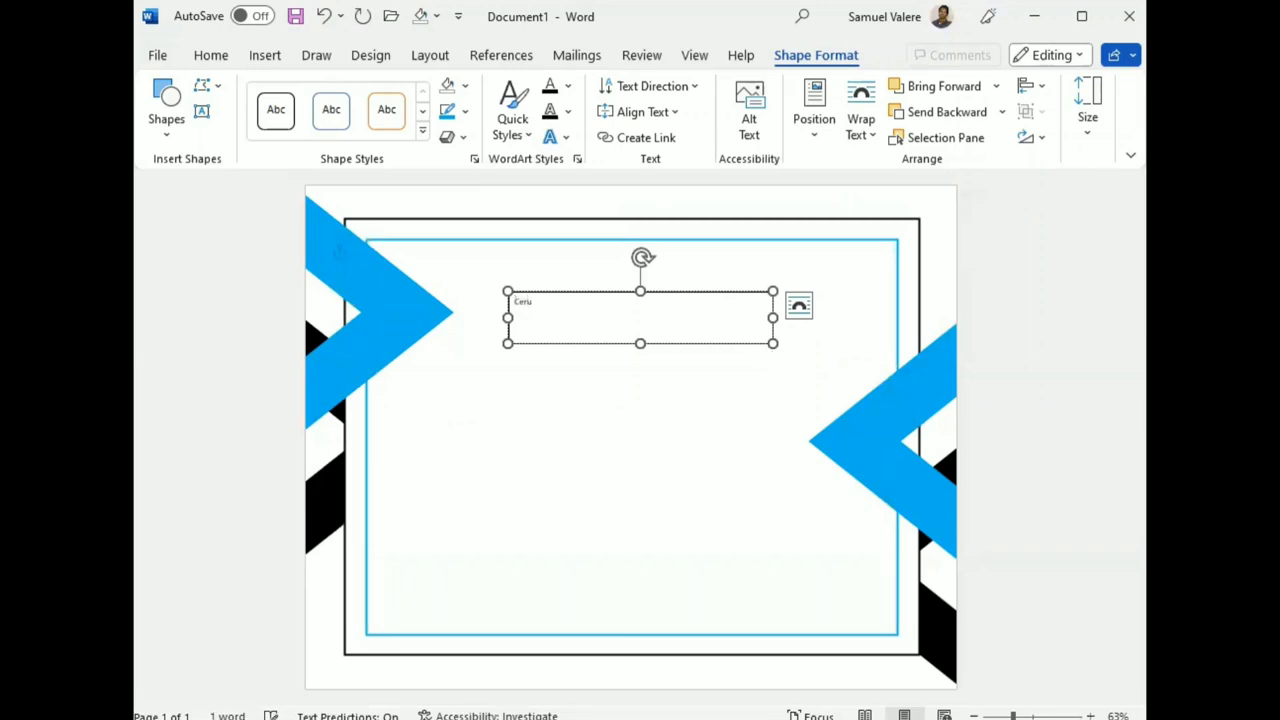
{"action": "type", "text": "icat"}
{"action": "type", "text": "O"}
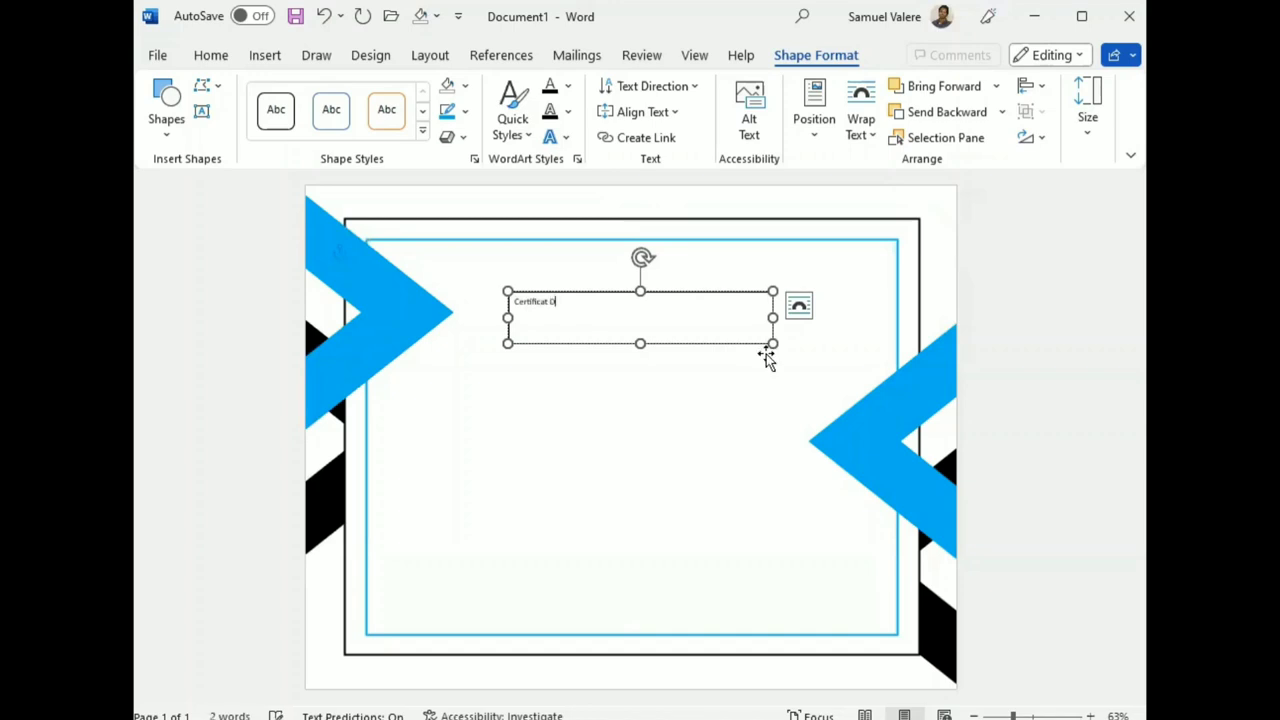
{"action": "type", "text": "pp"}
{"action": "type", "text": "reciati"}
{"action": "type", "text": "on"}
Select the title text and set the text box to No Outline.
{"action": "triple_click", "coordinate": [555, 302]}
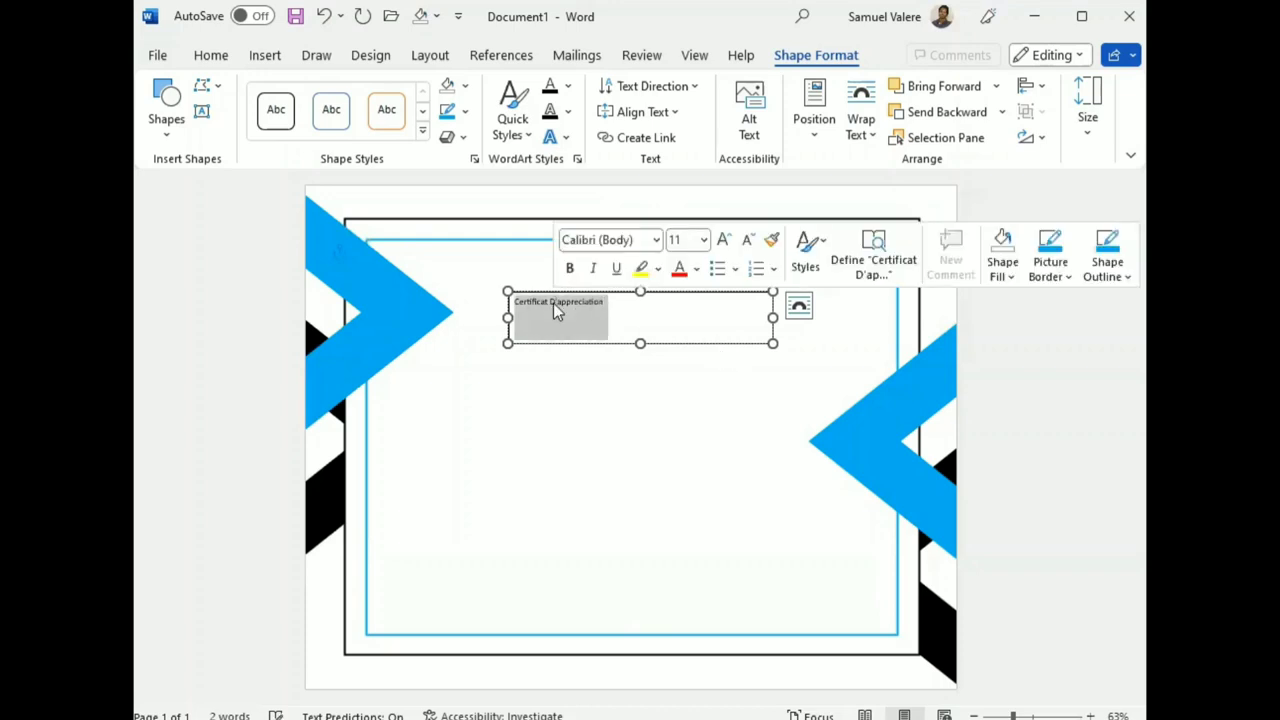
{"action": "left_click", "coordinate": [466, 116]}
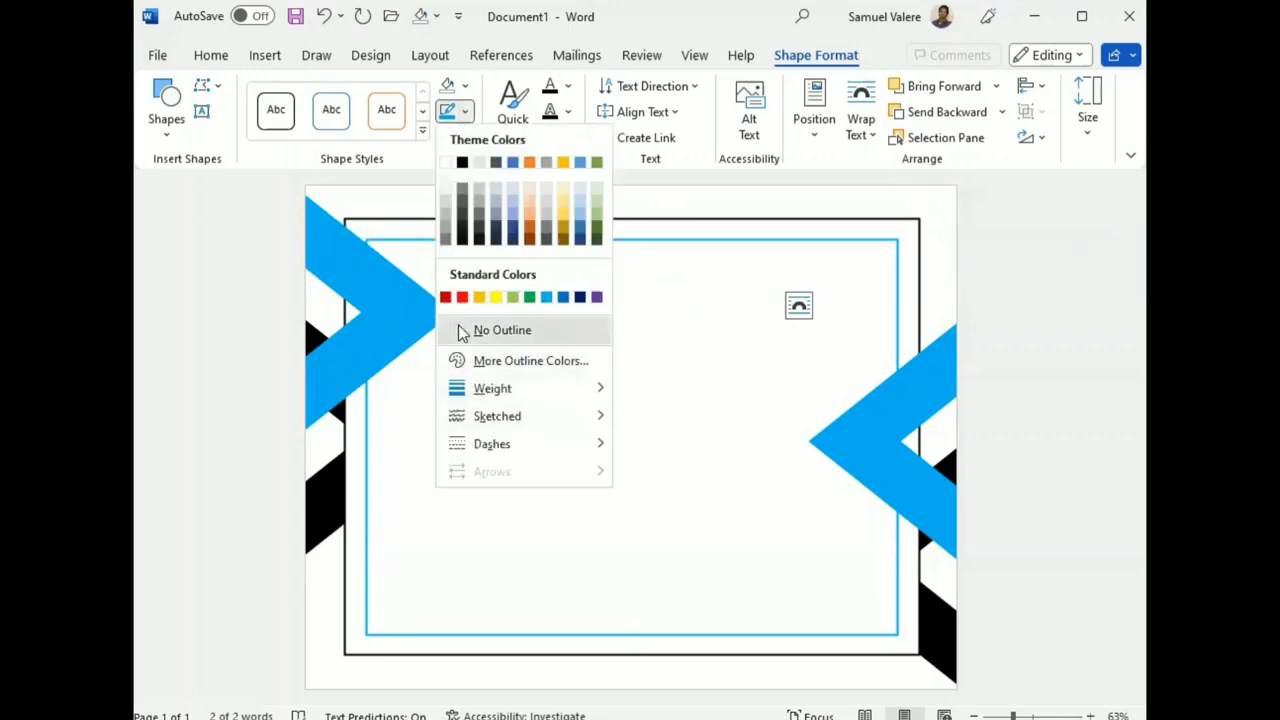
{"action": "left_click", "coordinate": [498, 172]}
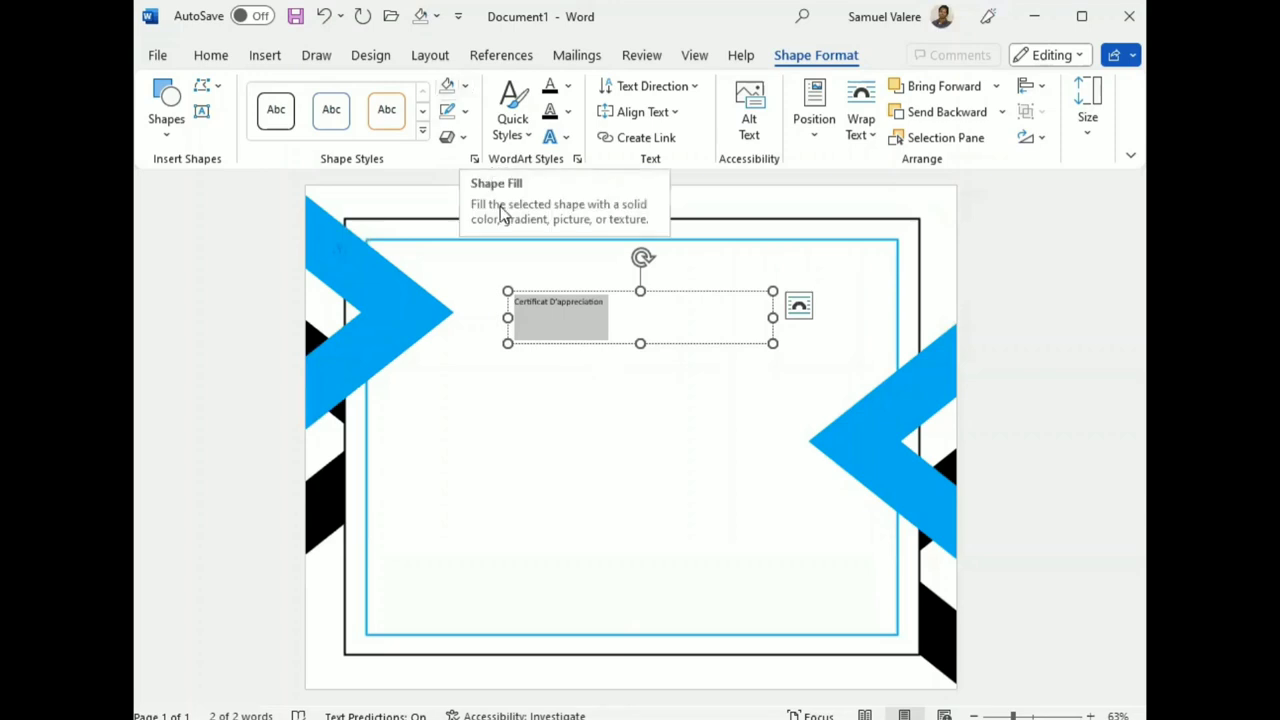
{"action": "left_click", "coordinate": [214, 57]}
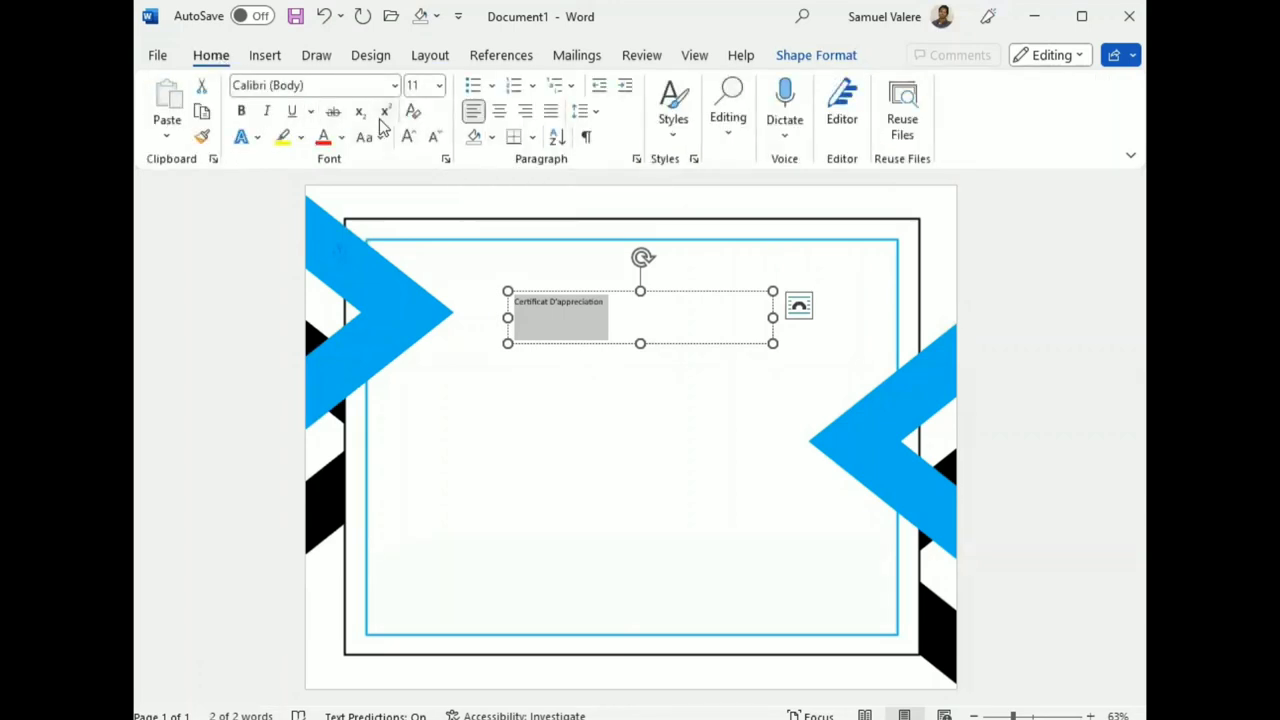
Centre the title text in its box and enlarge it a step.
{"action": "left_click", "coordinate": [407, 137]}
{"action": "left_click", "coordinate": [407, 137]}
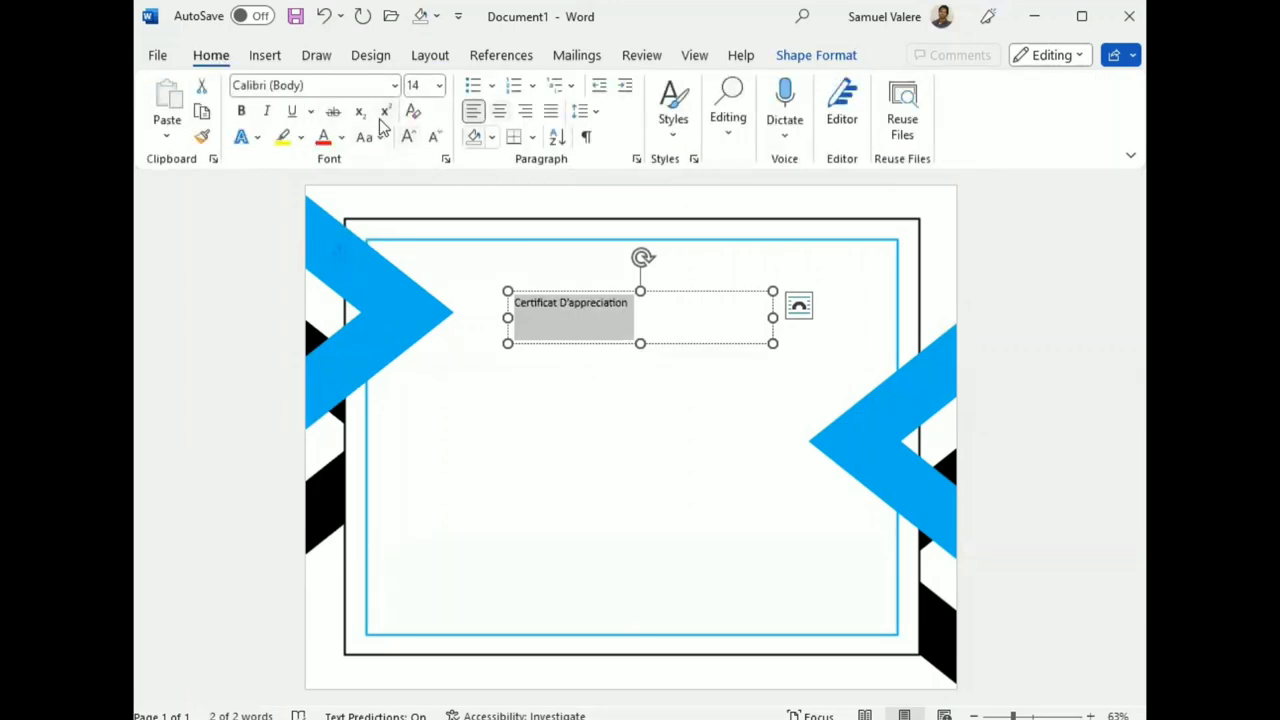
{"action": "key", "text": "ctrl+e"}
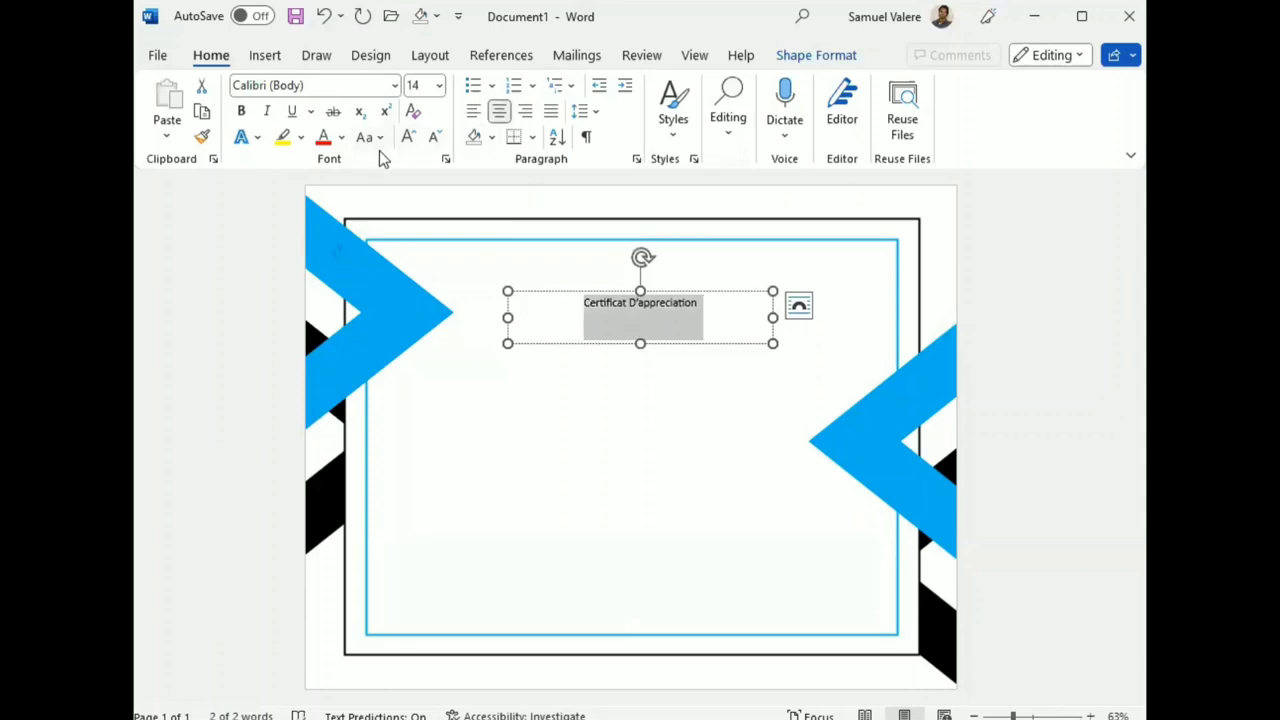
{"action": "key", "text": "ctrl+shift+period"}
{"action": "key", "text": "ctrl+shift+period"}
Set the title in Old English Text MT and grow it to 36 pt.
{"action": "left_click", "coordinate": [320, 85]}
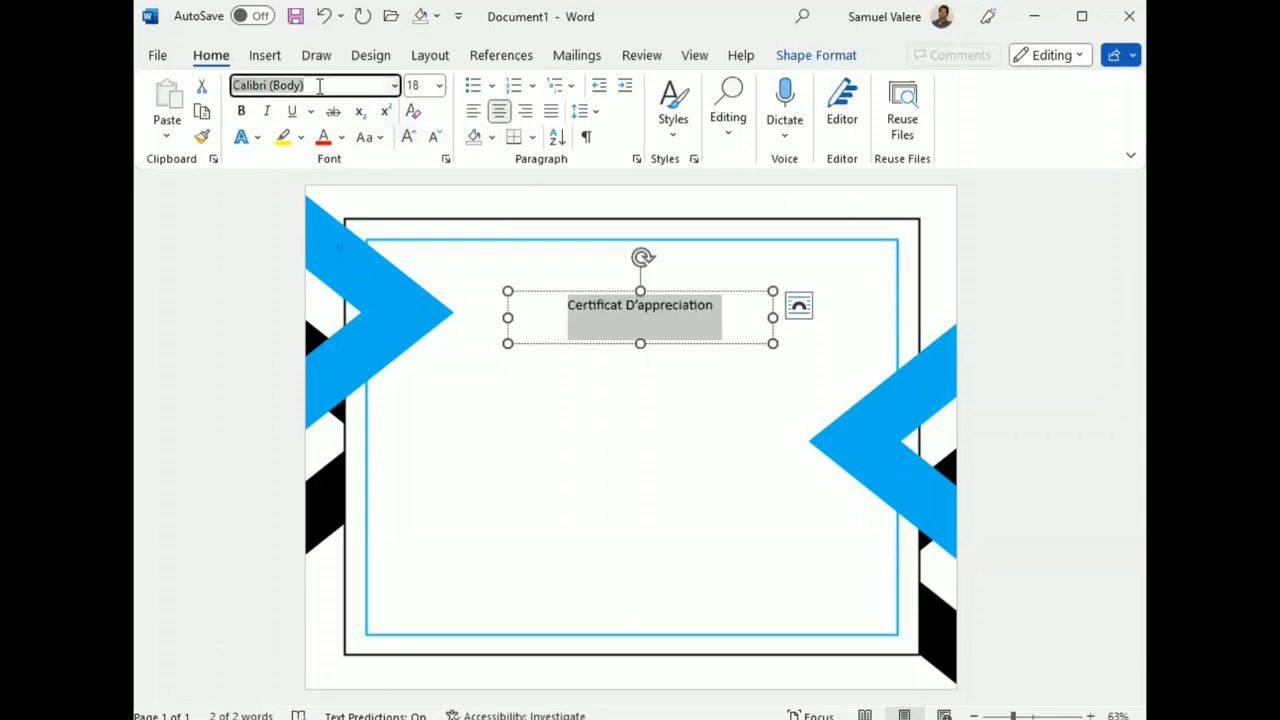
{"action": "type", "text": "Old English Text MT"}
{"action": "key", "text": "Return"}
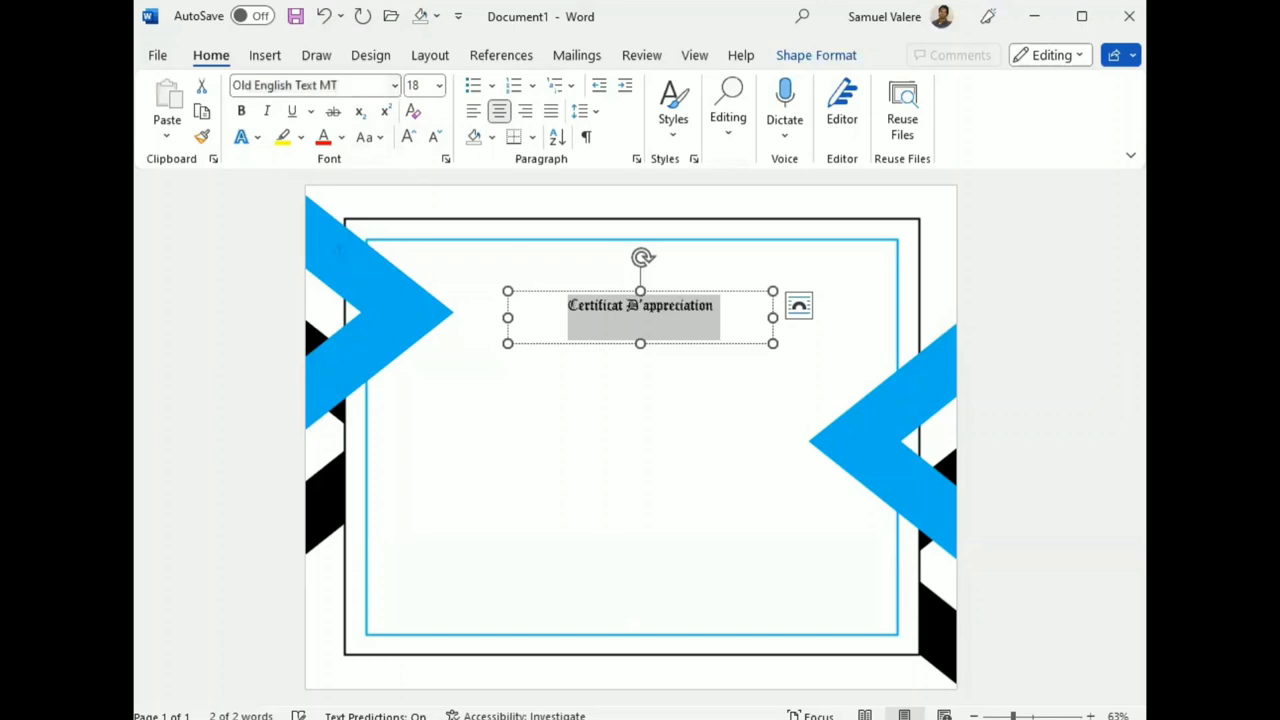
{"action": "left_click", "coordinate": [407, 137]}
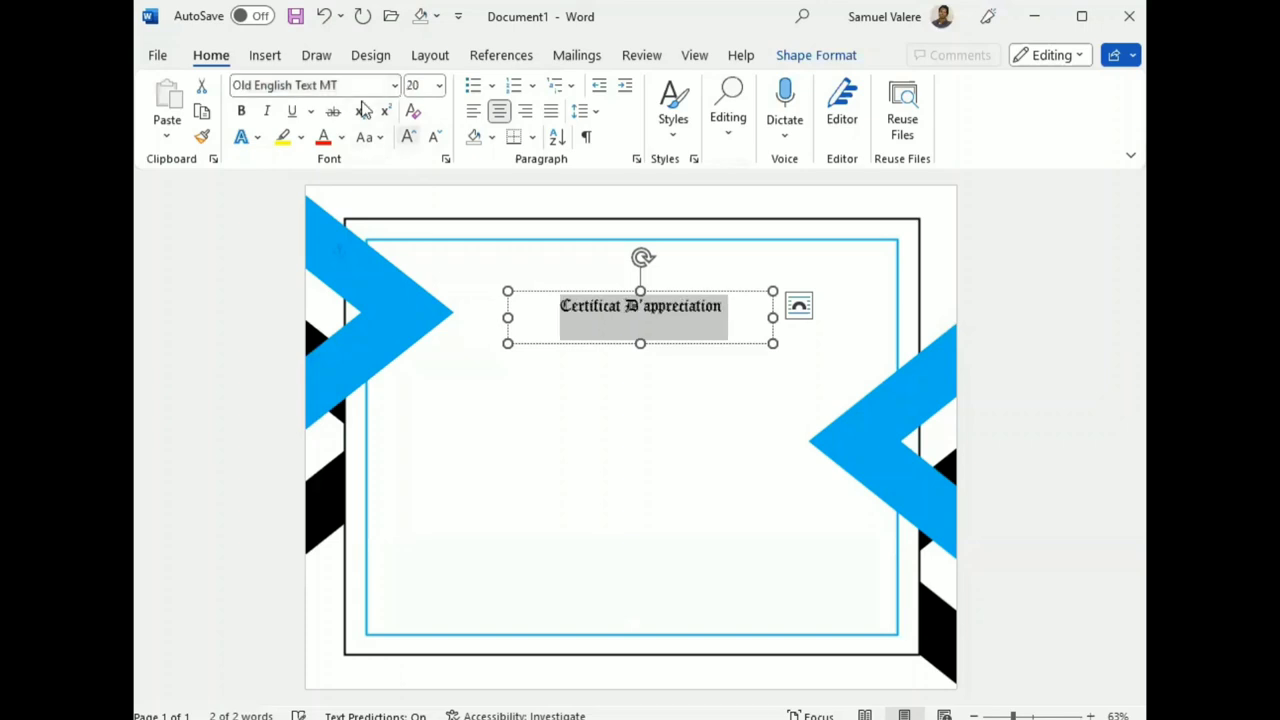
{"action": "left_click", "coordinate": [407, 137]}
{"action": "left_click", "coordinate": [407, 137]}
{"action": "left_click", "coordinate": [407, 137]}
{"action": "left_click", "coordinate": [407, 137]}
{"action": "key", "text": "ctrl+shift+period"}
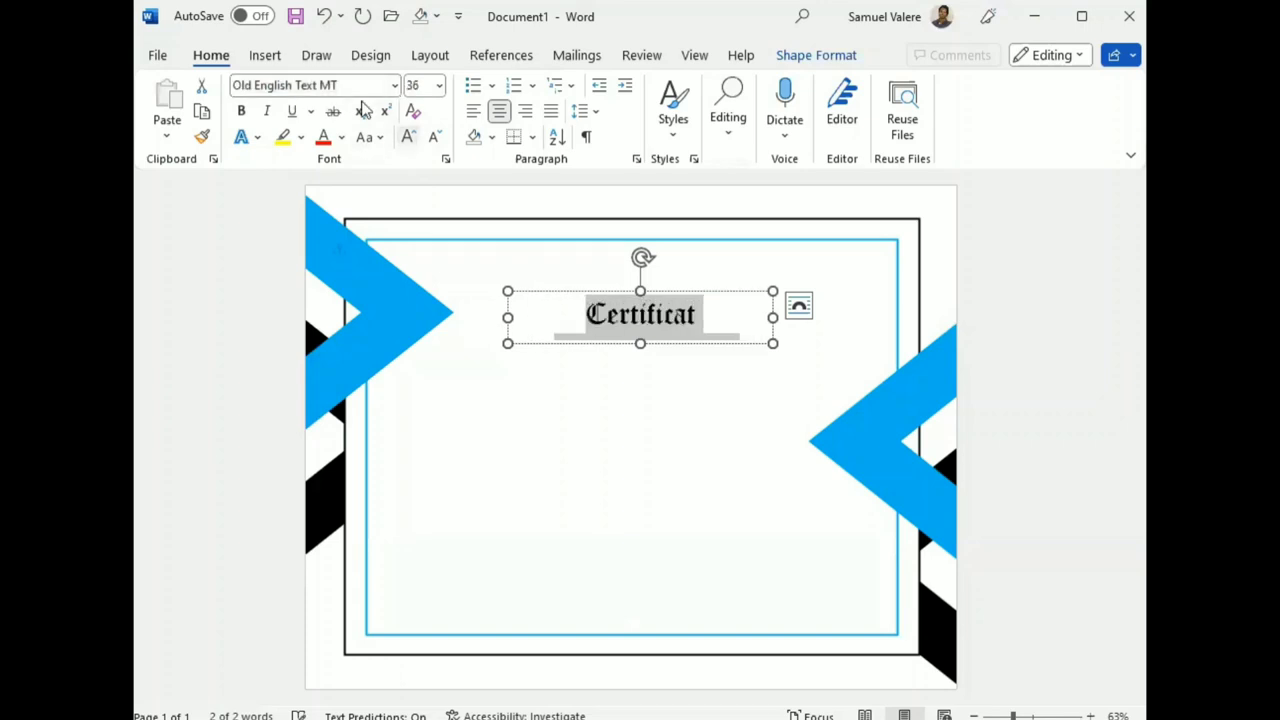
{"action": "left_click", "coordinate": [407, 137]}
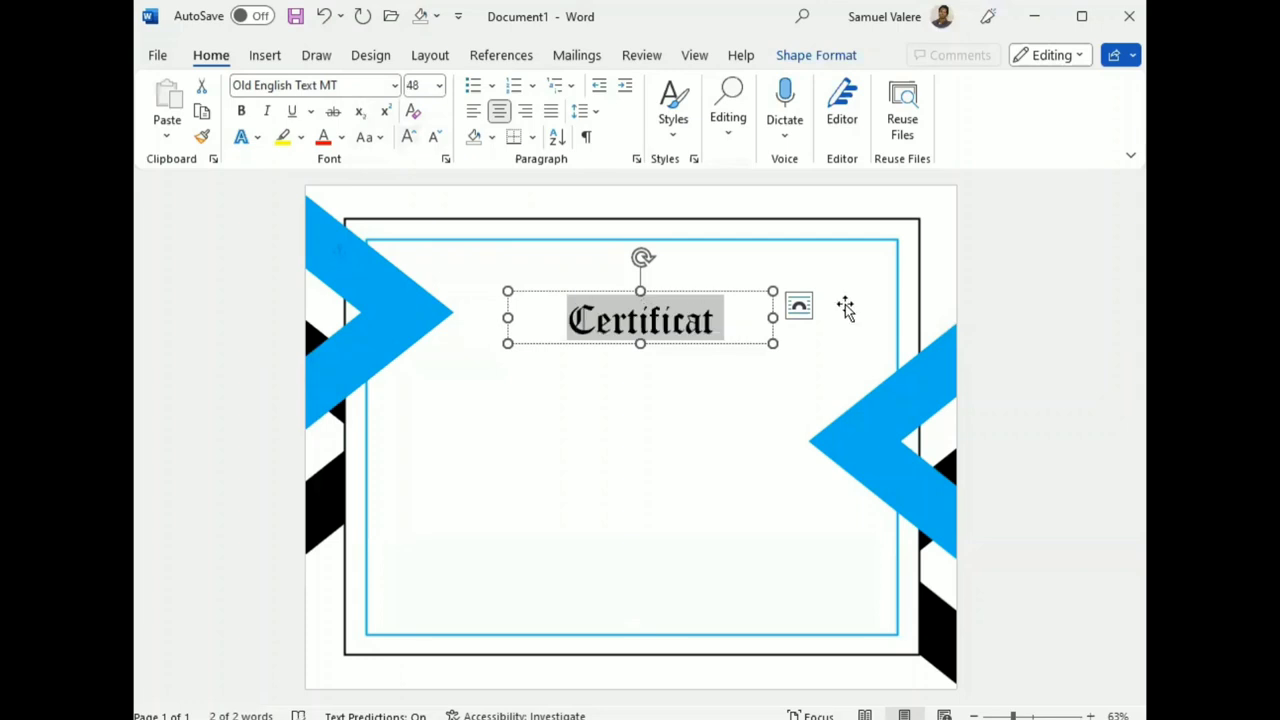
Widen the title box on both sides so the heading fits one line, centred slightly lower.
{"action": "left_click_drag", "start_coordinate": [773, 317], "coordinate": [900, 310]}
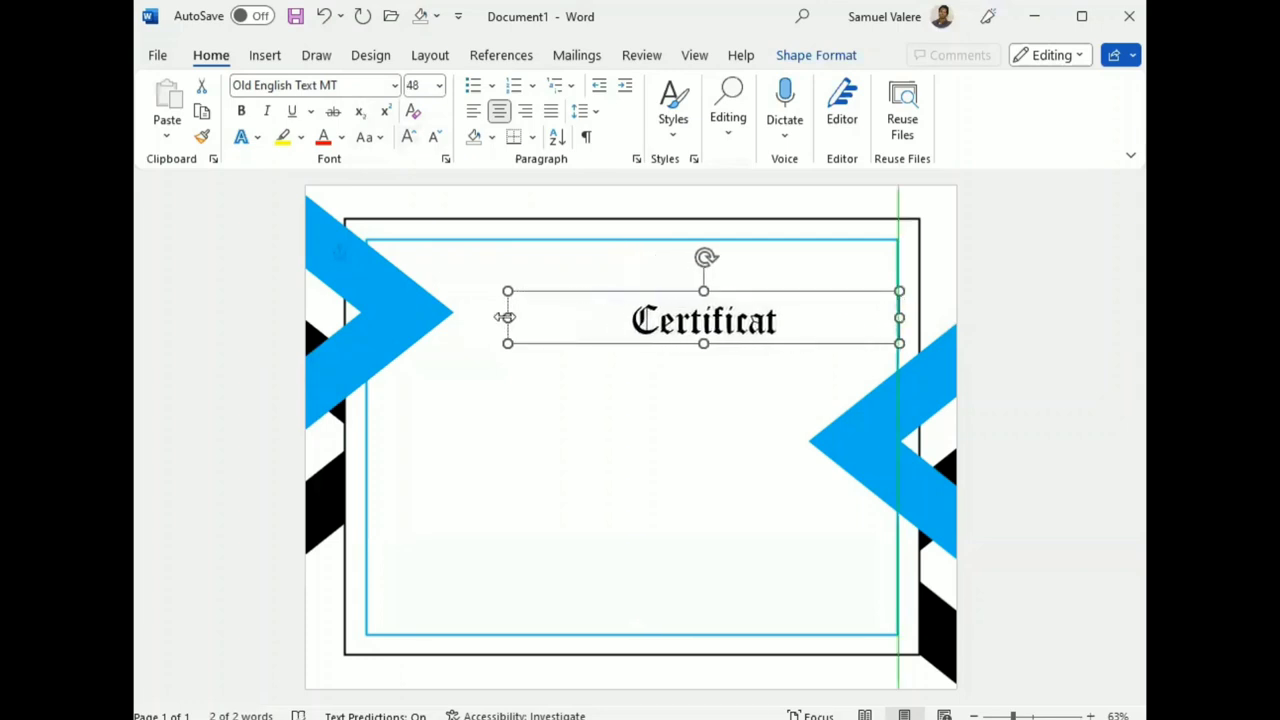
{"action": "left_click_drag", "start_coordinate": [506, 316], "coordinate": [472, 311]}
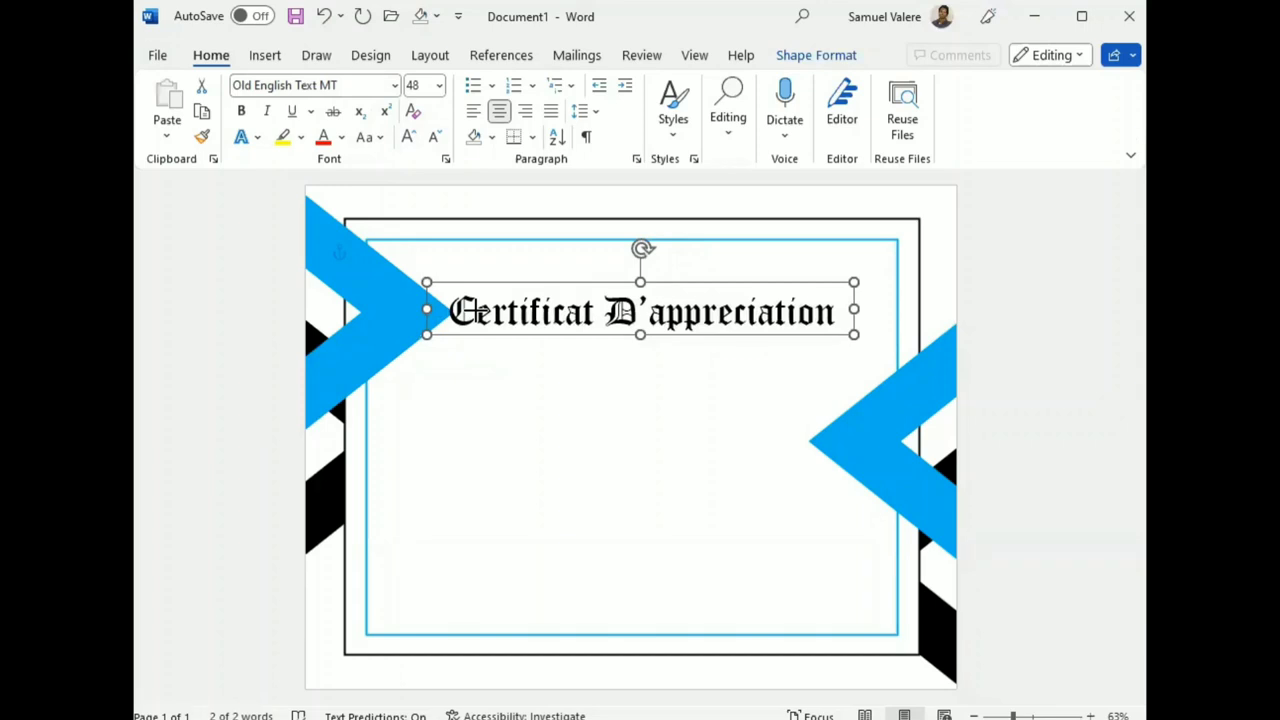
{"action": "left_click_drag", "start_coordinate": [462, 312], "coordinate": [476, 310]}
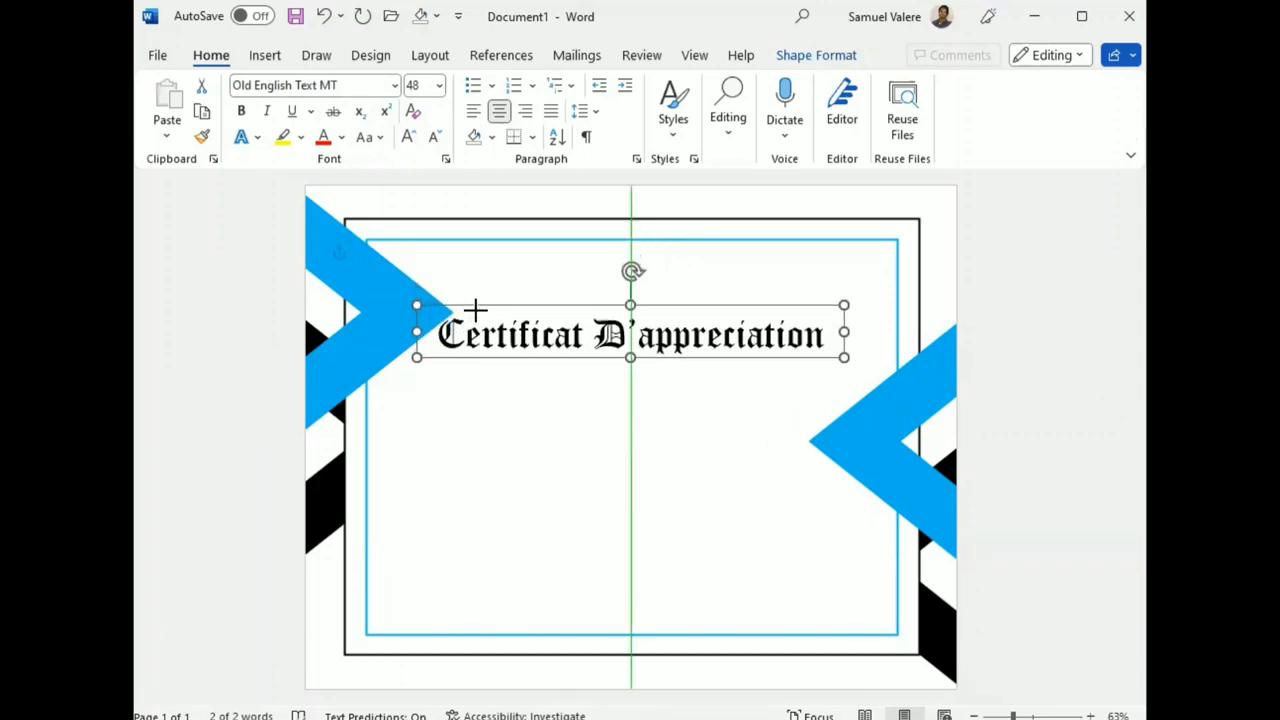
{"action": "key", "text": "Down"}
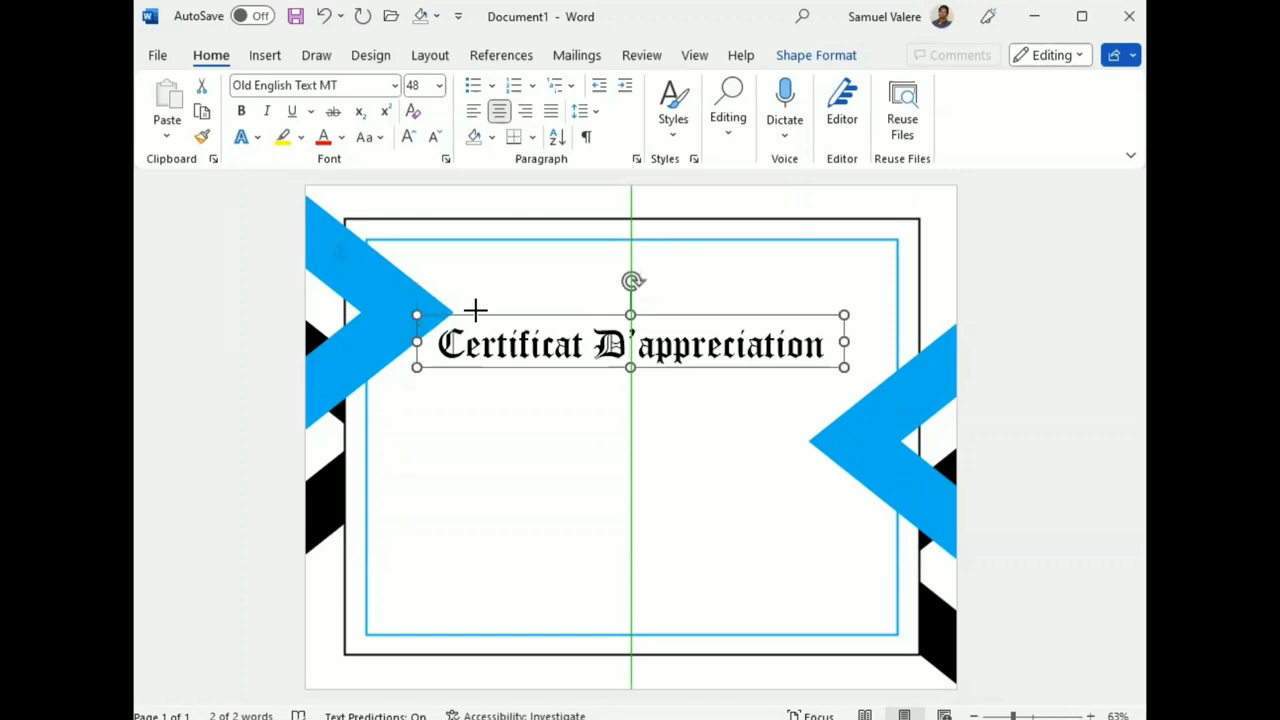
{"action": "left_click_drag", "start_coordinate": [475, 310], "coordinate": [475, 311]}
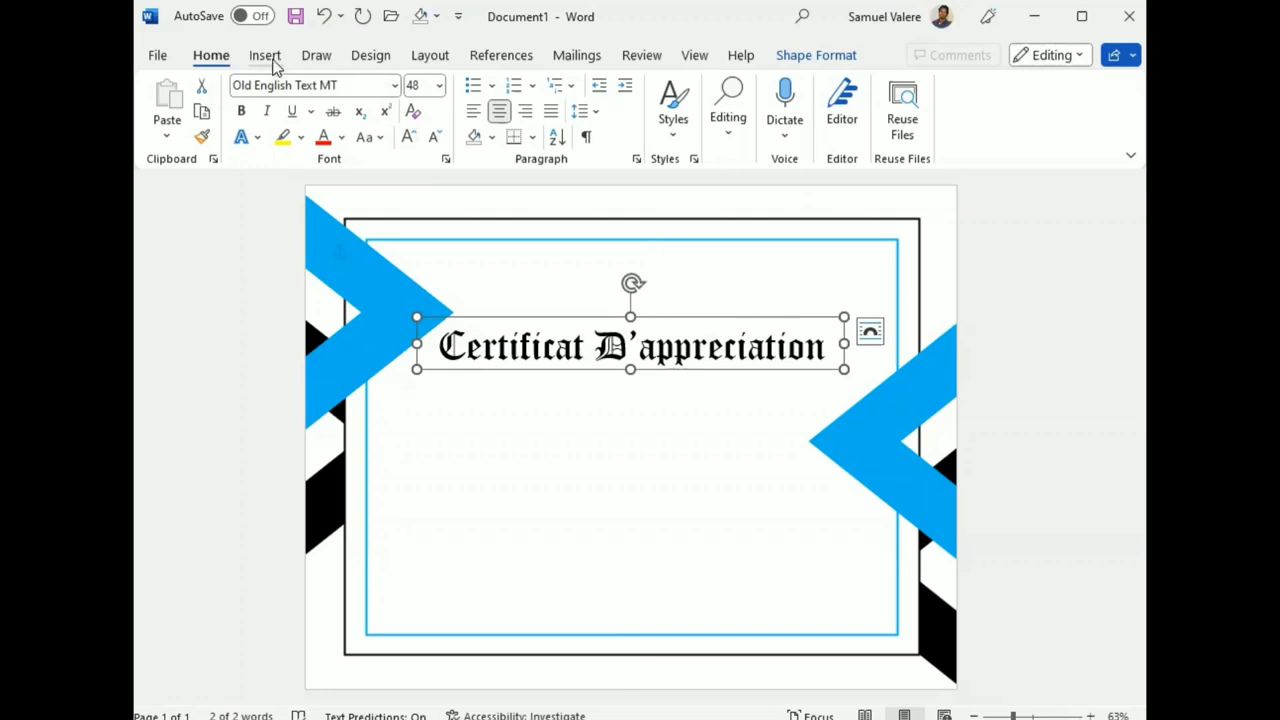
{"action": "left_click", "coordinate": [266, 57]}
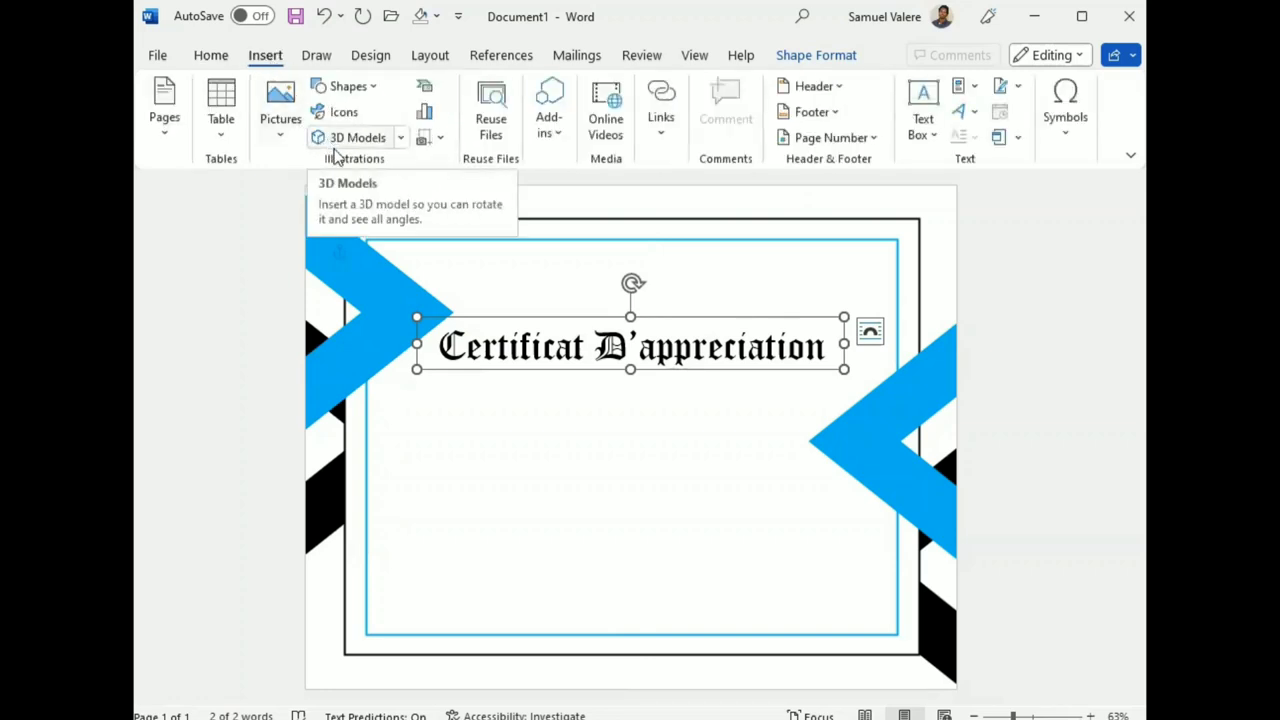
Draw a text box below the title reading 'En tout honneur nous attribuons a monsieur'.
{"action": "left_click", "coordinate": [366, 90]}
{"action": "left_click", "coordinate": [318, 140]}
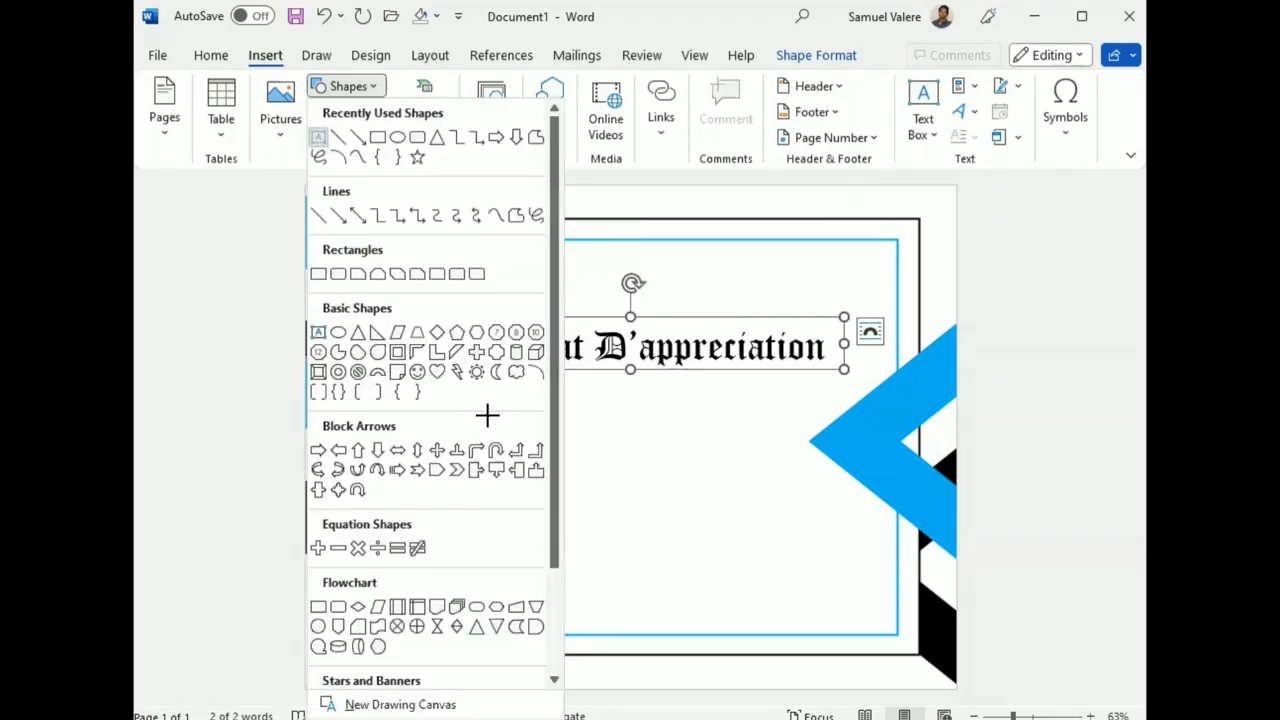
{"action": "left_click_drag", "start_coordinate": [456, 389], "coordinate": [761, 436]}
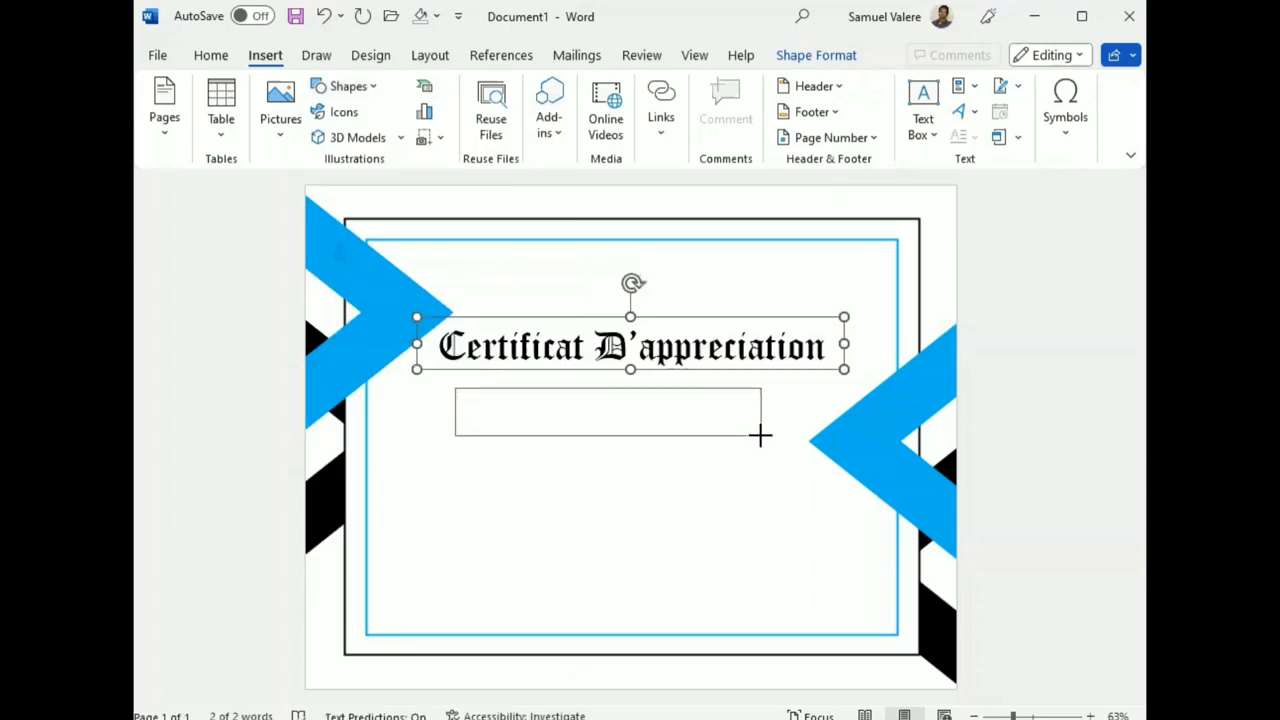
{"action": "type", "text": "En"}
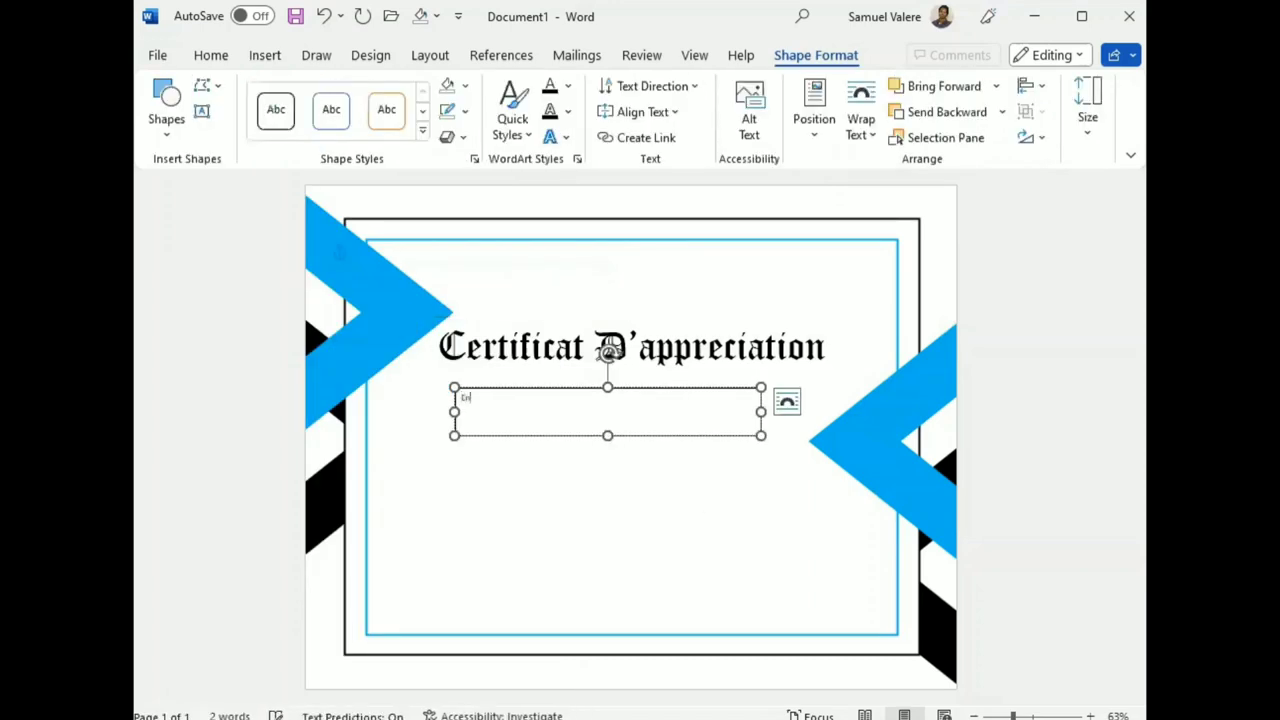
{"action": "type", "text": " tout hon"}
{"action": "type", "text": "ner"}
{"action": "key", "text": "BackSpace"}
{"action": "key", "text": "BackSpace"}
{"action": "type", "text": "eu"}
{"action": "key", "text": "BackSpace"}
{"action": "key", "text": "BackSpace"}
{"action": "key", "text": "BackSpace"}
{"action": "type", "text": "eur"}
{"action": "type", "text": " nous at"}
{"action": "type", "text": "tribuo"}
{"action": "type", "text": "ns "}
{"action": "type", "text": "a monsi"}
{"action": "type", "text": "eu"}
Centre the caption, enlarge it, and set it in Georgia.
{"action": "triple_click", "coordinate": [539, 398]}
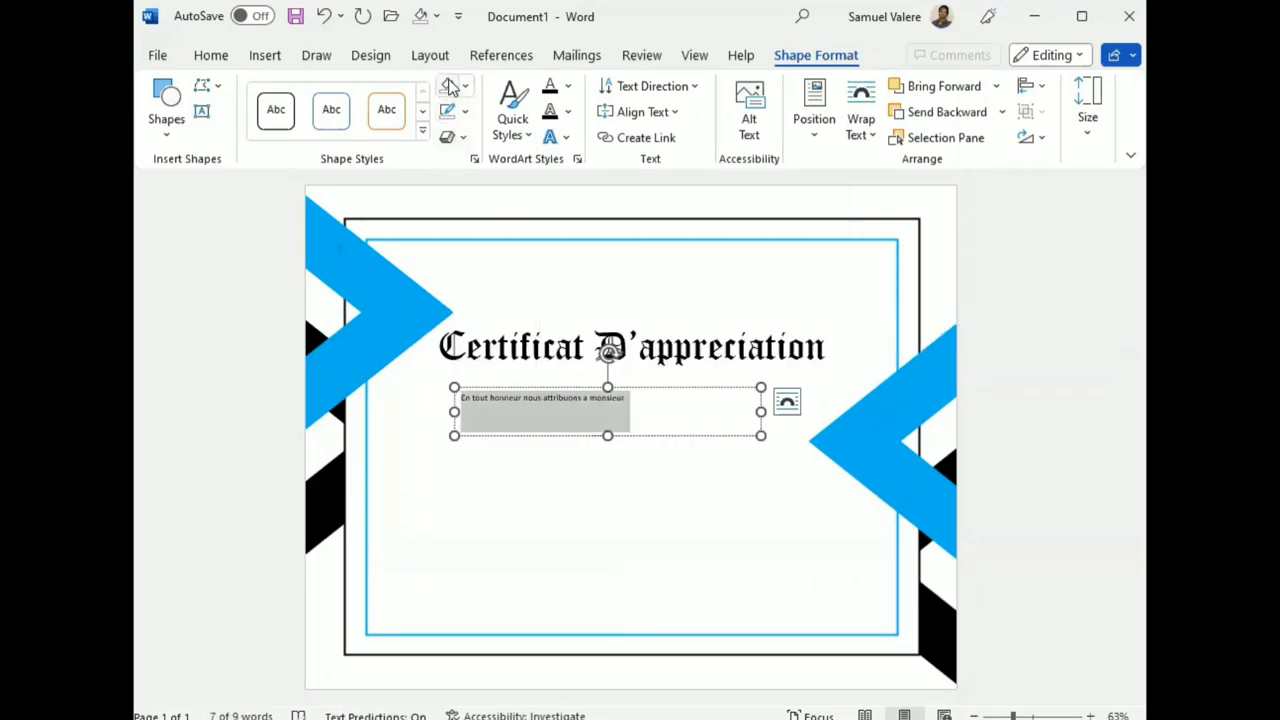
{"action": "left_click", "coordinate": [212, 56]}
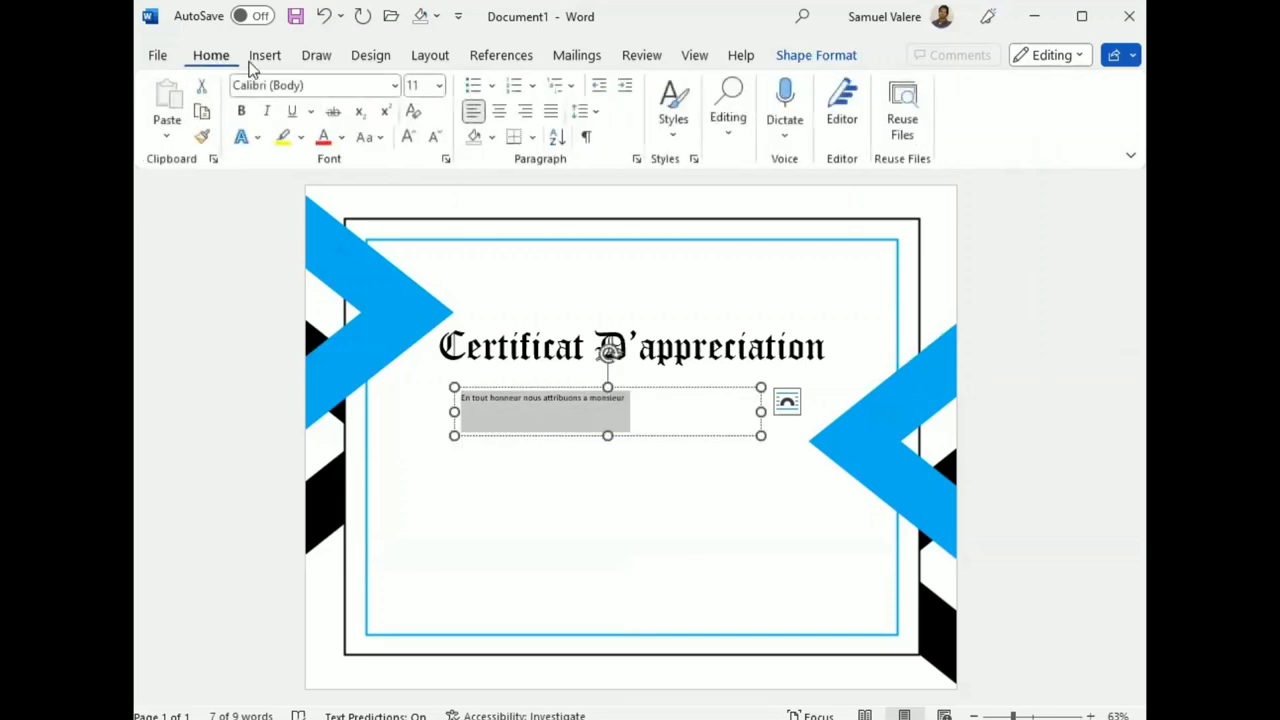
{"action": "left_click", "coordinate": [499, 111]}
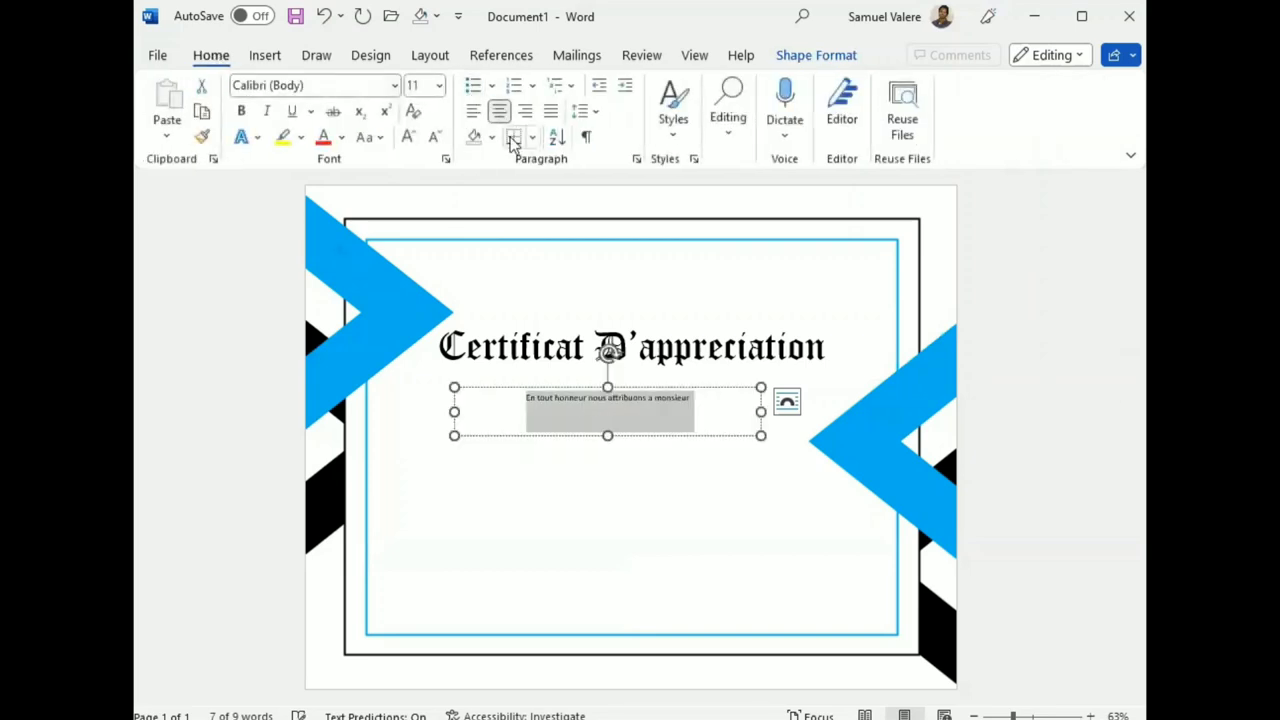
{"action": "left_click", "coordinate": [409, 138]}
{"action": "left_click", "coordinate": [409, 138]}
{"action": "left_click", "coordinate": [409, 138]}
{"action": "left_click", "coordinate": [409, 138]}
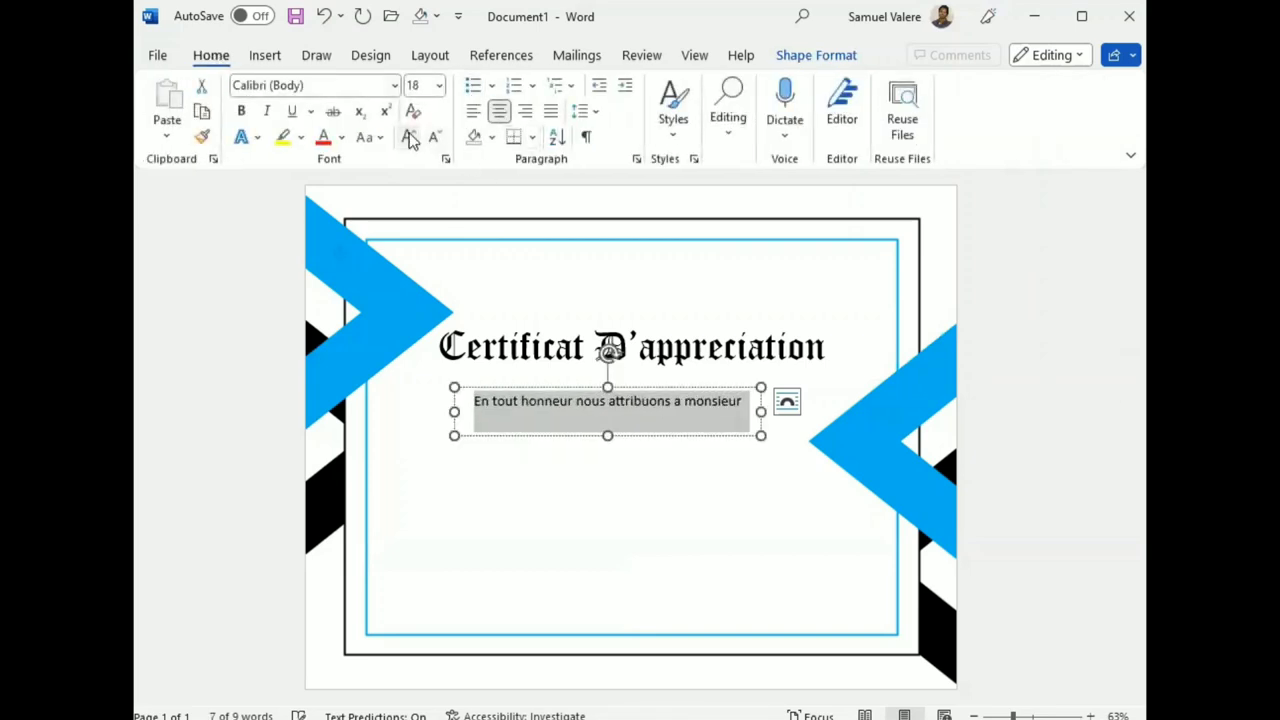
{"action": "left_click", "coordinate": [409, 138]}
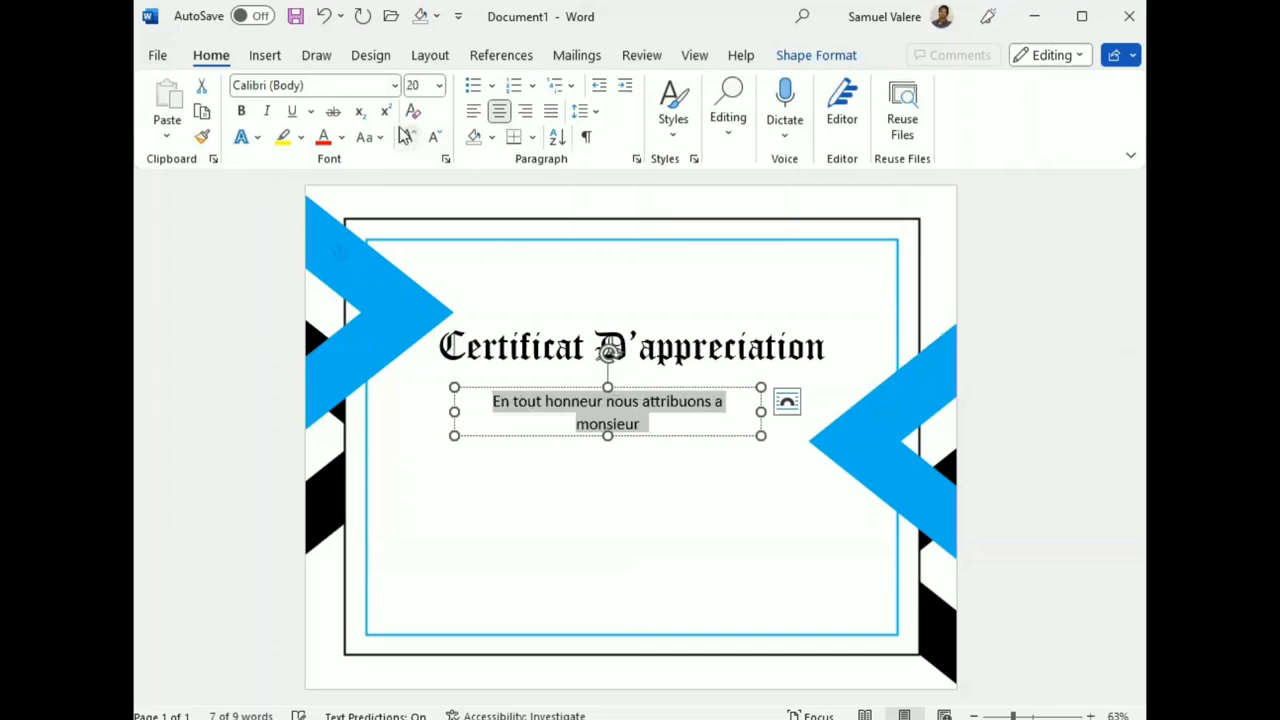
{"action": "left_click", "coordinate": [339, 84]}
{"action": "type", "text": "Georgia"}
{"action": "key", "text": "Return"}
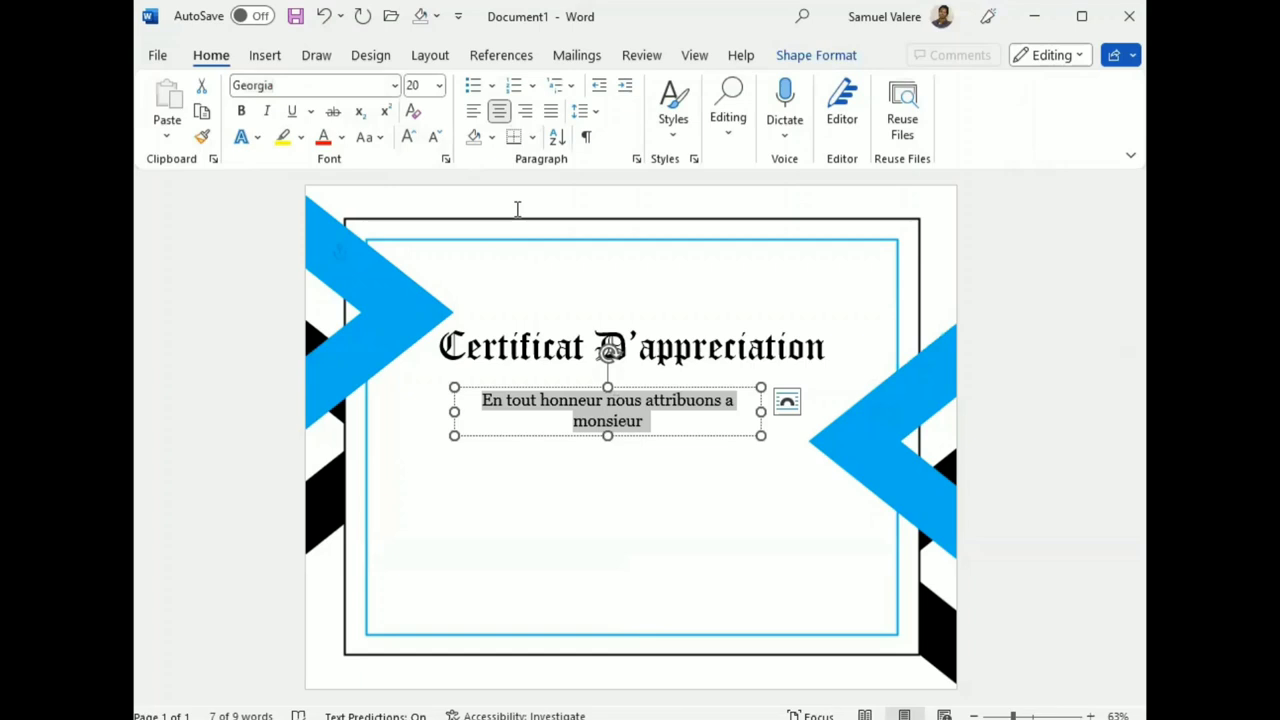
{"action": "key", "text": "Escape"}
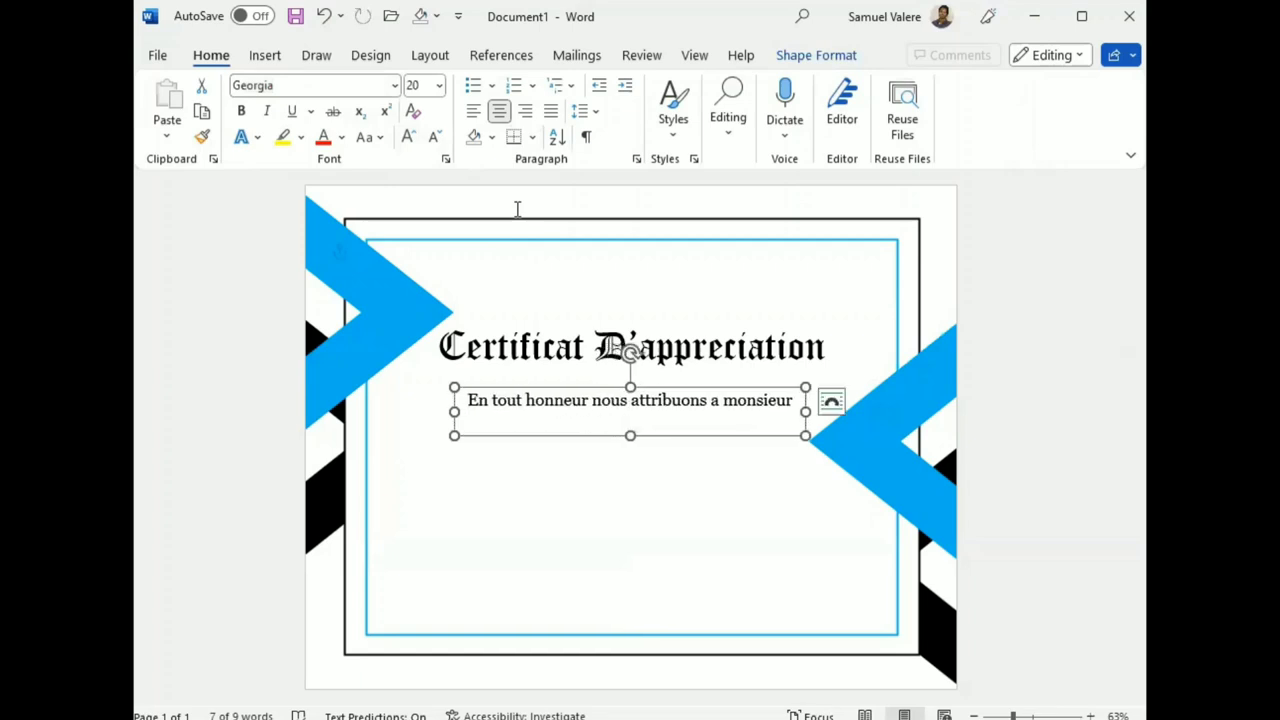
Make the caption UPPERCASE, shrink it to 14 pt, and delete the empty extra line.
{"action": "key", "text": "ctrl+a"}
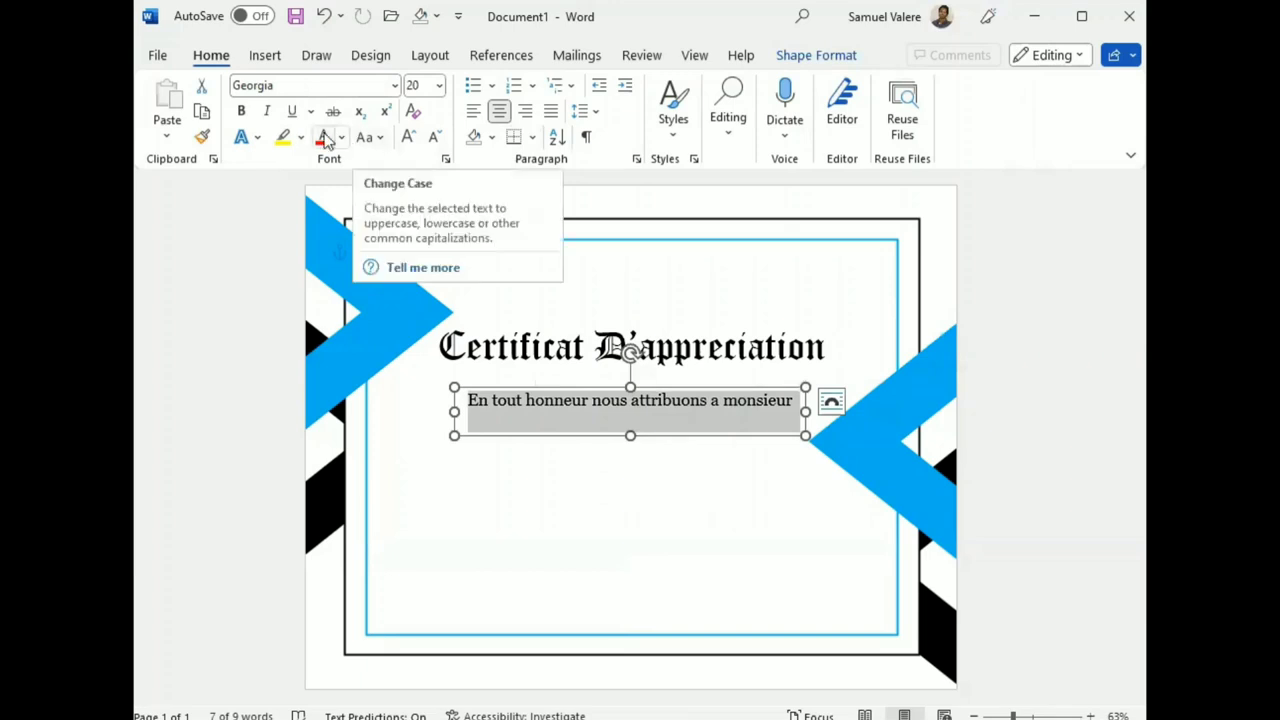
{"action": "left_click", "coordinate": [381, 143]}
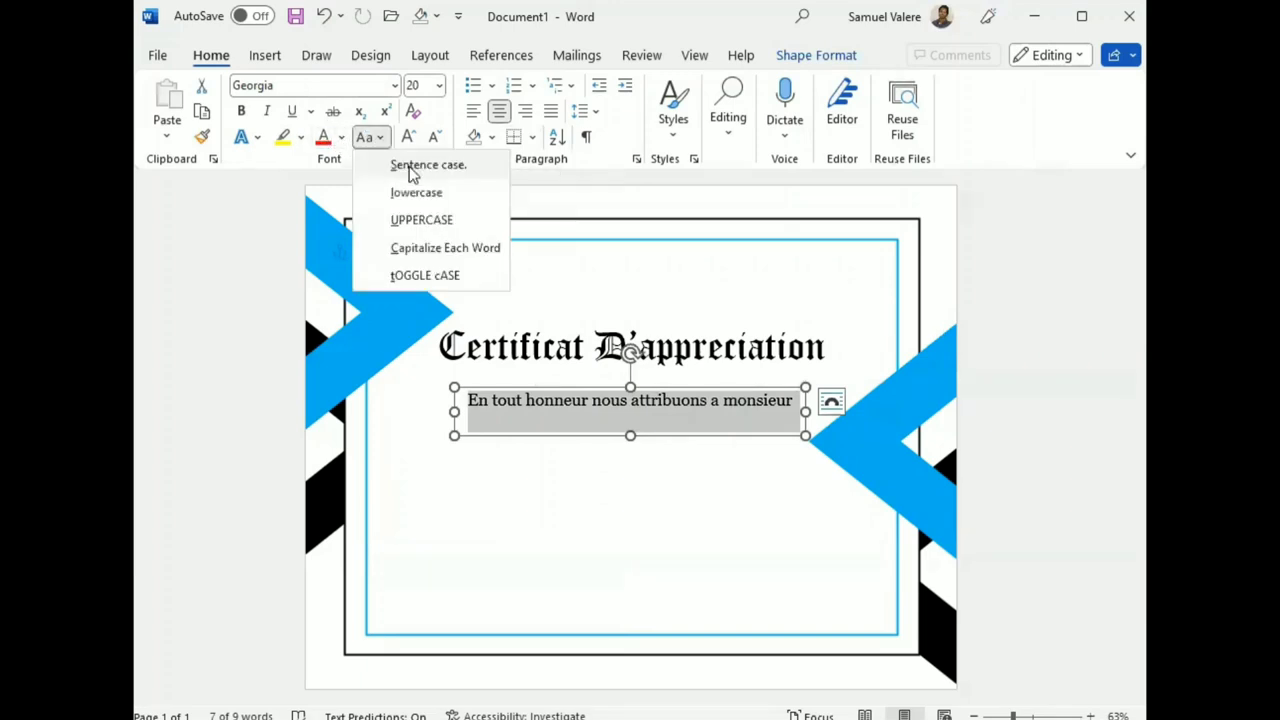
{"action": "left_click", "coordinate": [421, 219]}
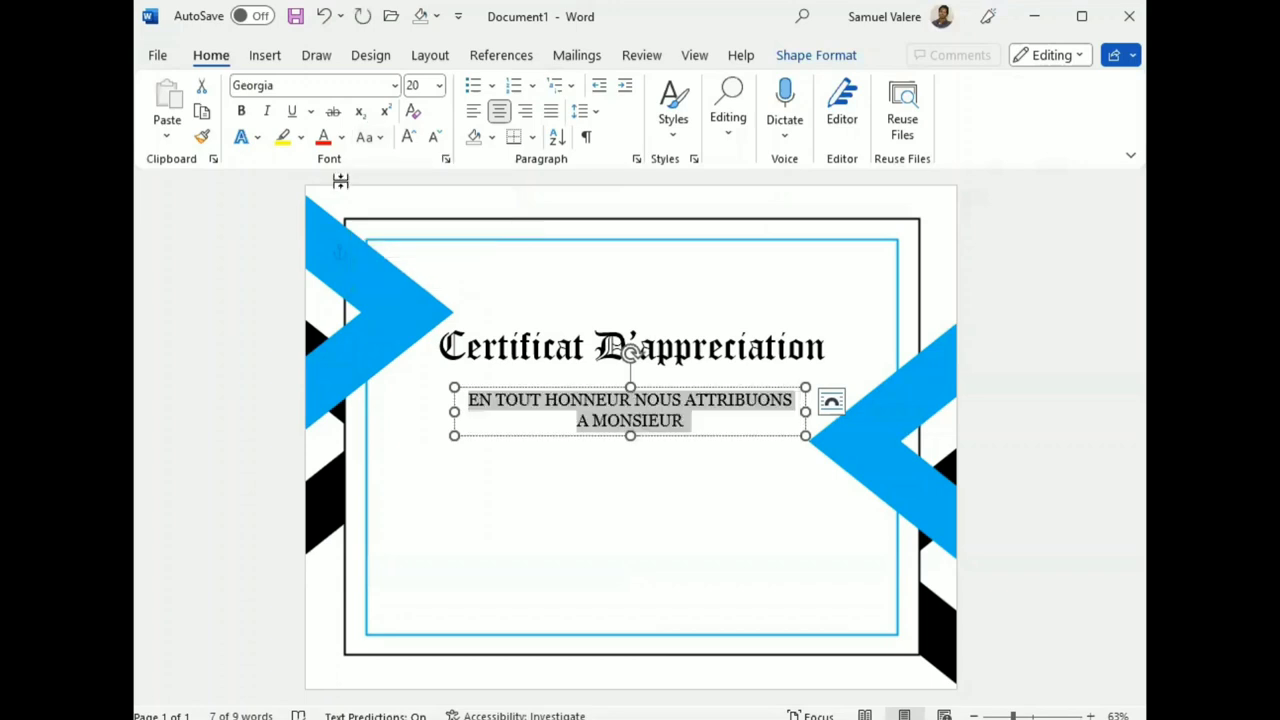
{"action": "key", "text": "ctrl+shift+comma"}
{"action": "key", "text": "ctrl+shift+comma"}
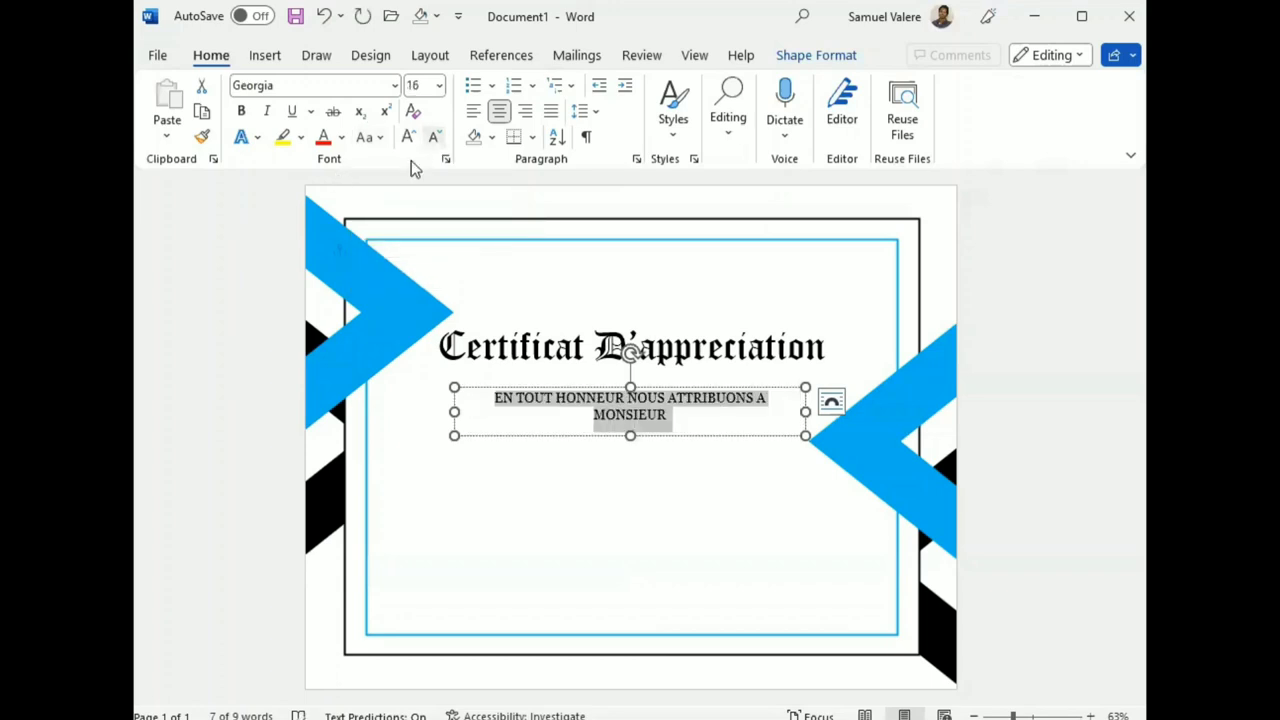
{"action": "key", "text": "ctrl+shift+comma"}
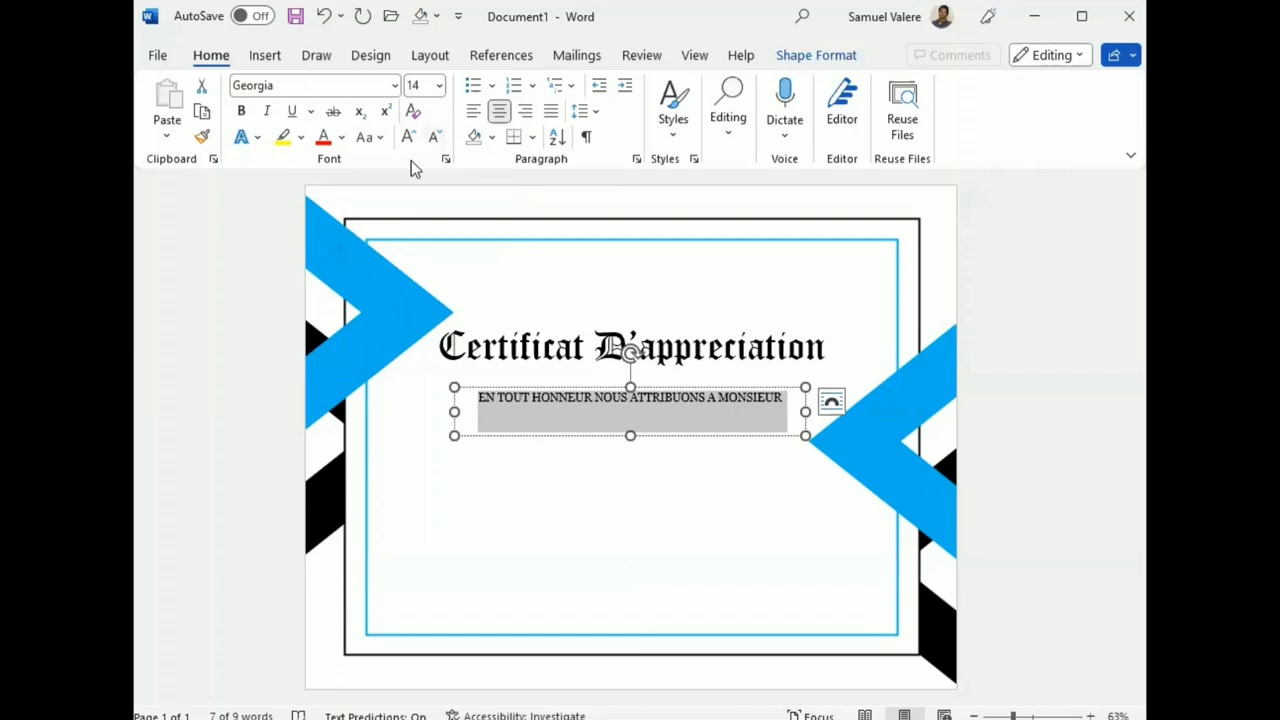
{"action": "key", "text": "BackSpace"}
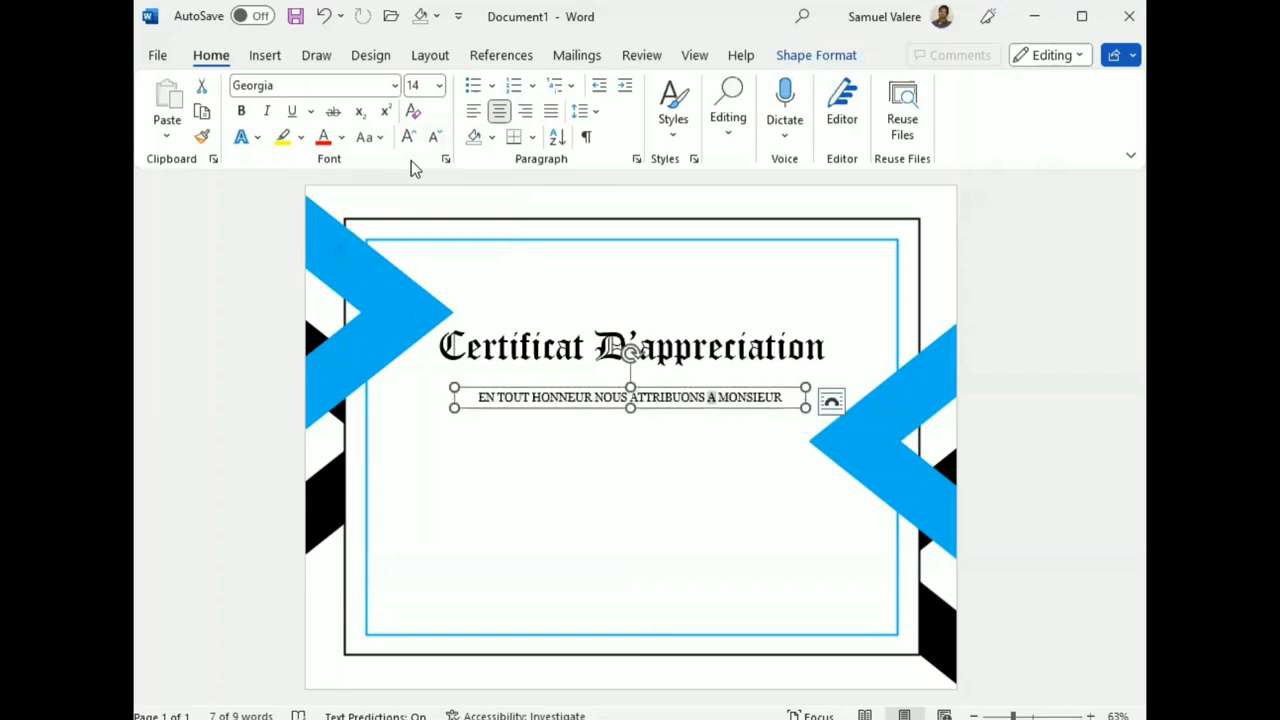
Replace the caption's A with the symbol À, fix the spaces around it, and reduce it to 12 pt.
{"action": "left_click", "coordinate": [263, 57]}
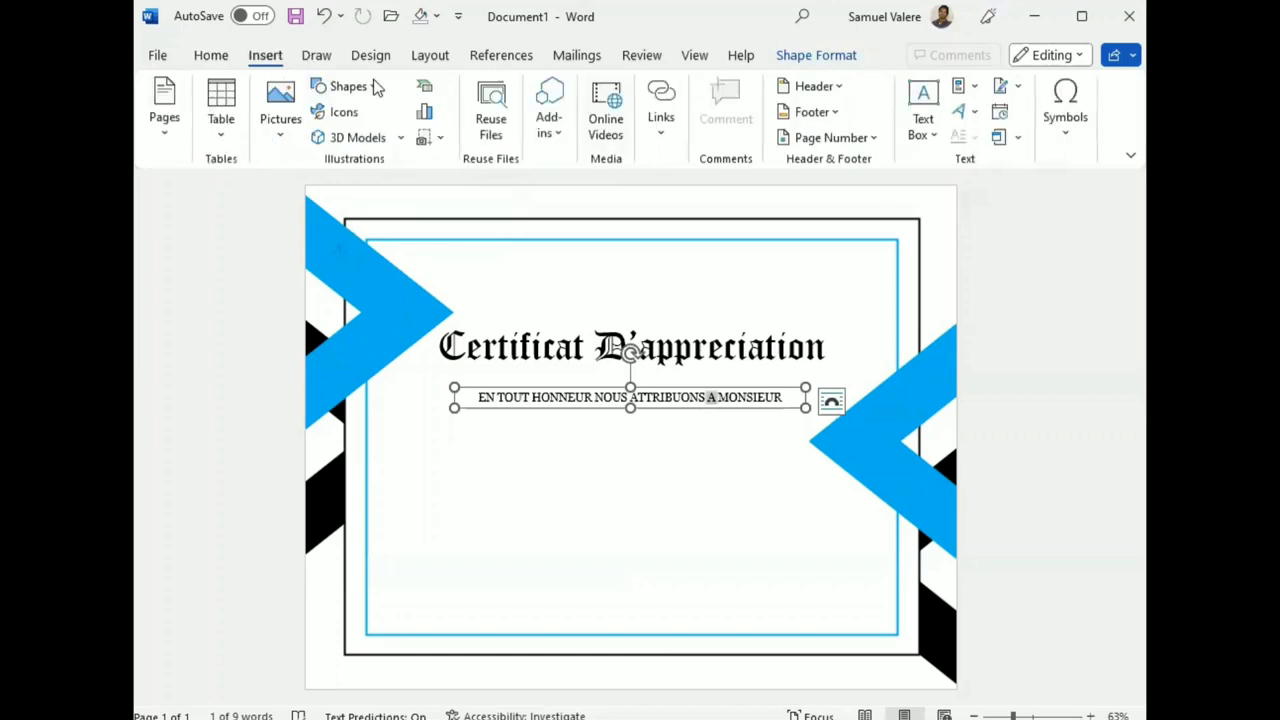
{"action": "left_click", "coordinate": [1065, 110]}
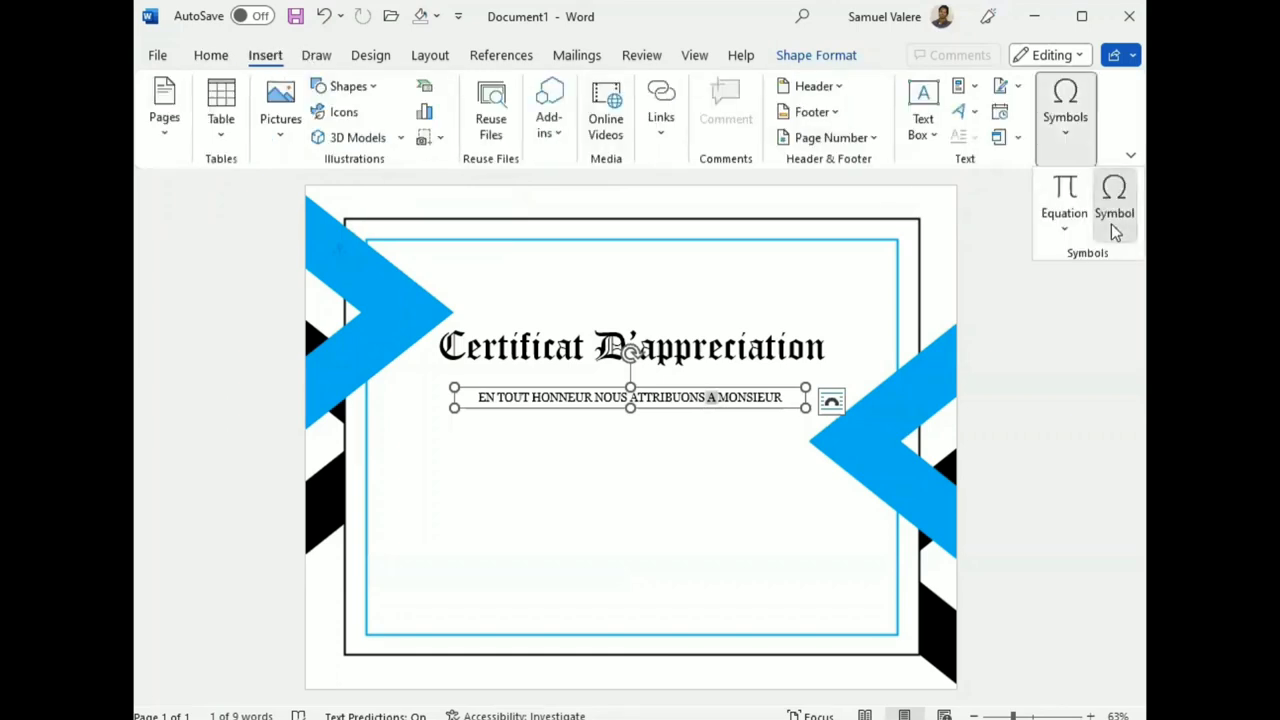
{"action": "left_click", "coordinate": [1112, 226]}
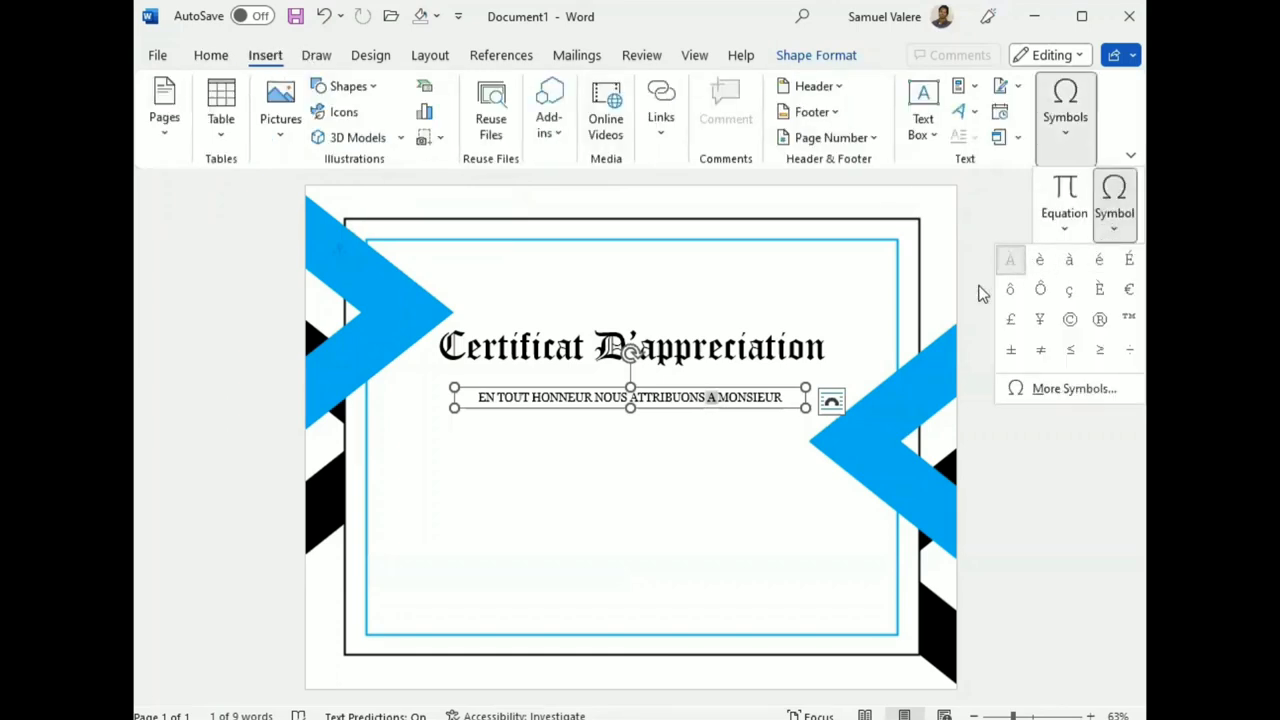
{"action": "left_click", "coordinate": [1010, 260]}
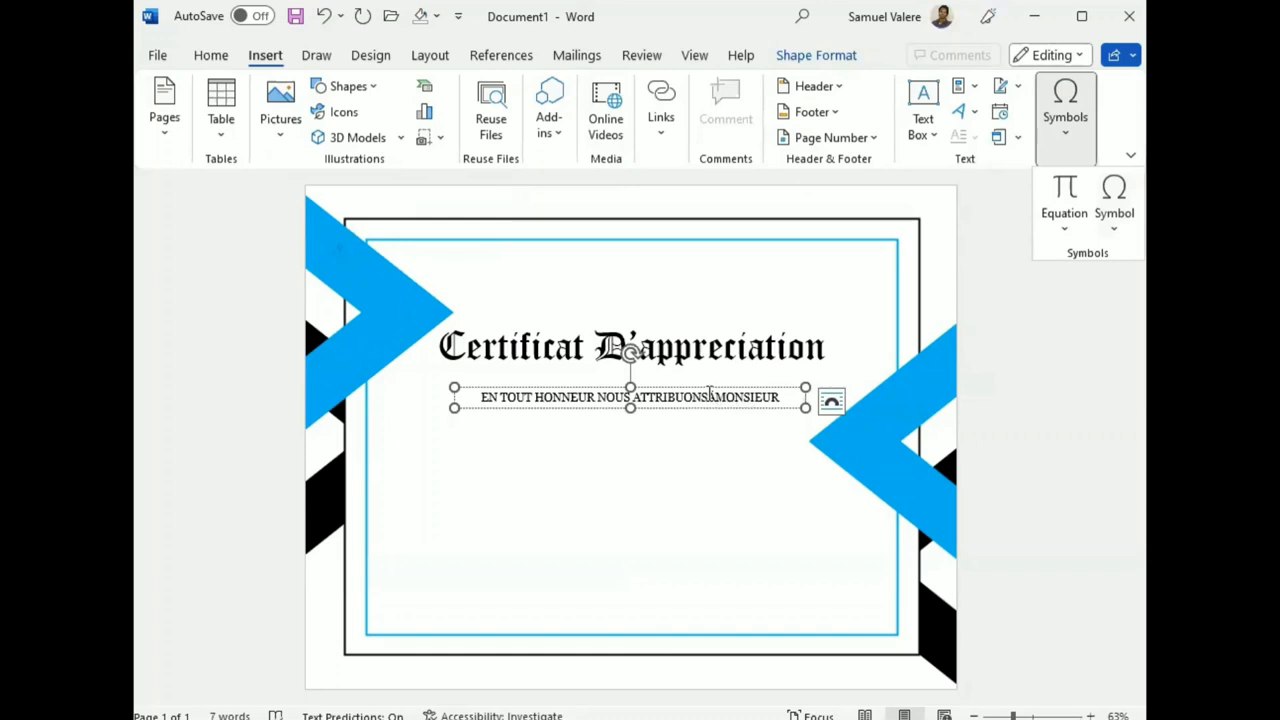
{"action": "left_click", "coordinate": [712, 397]}
{"action": "left_click", "coordinate": [707, 397]}
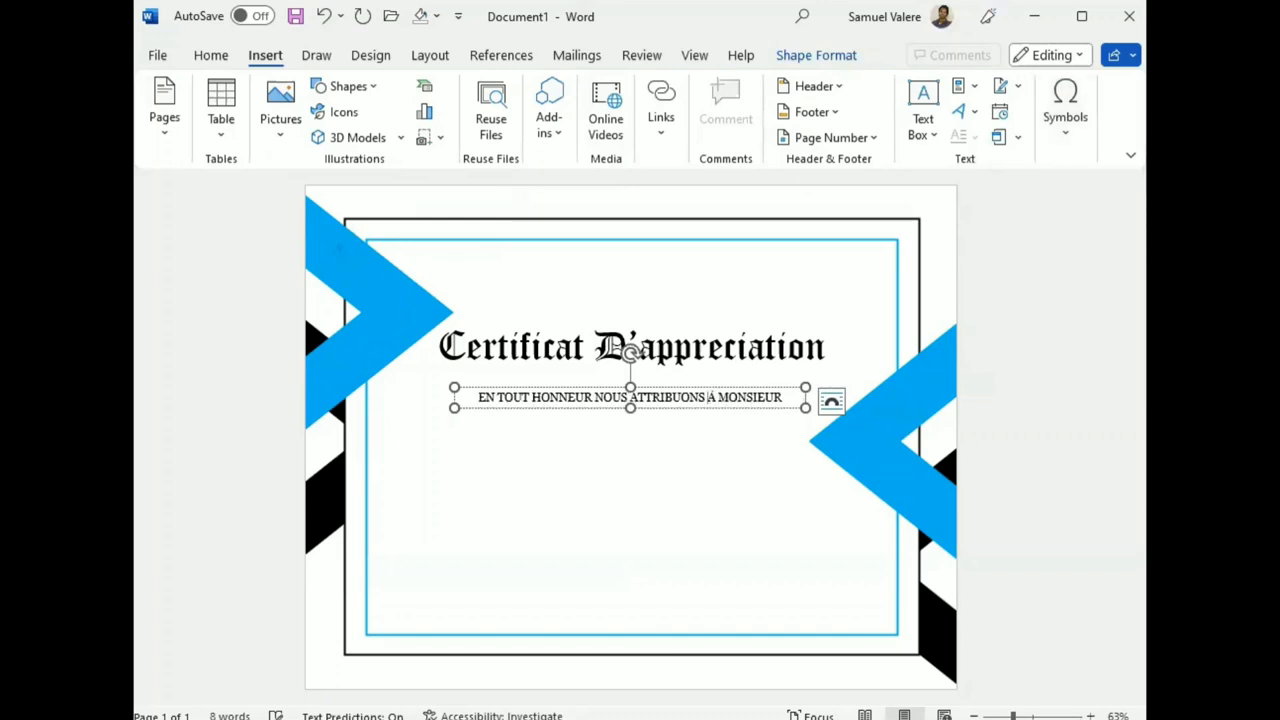
{"action": "triple_click", "coordinate": [630, 397]}
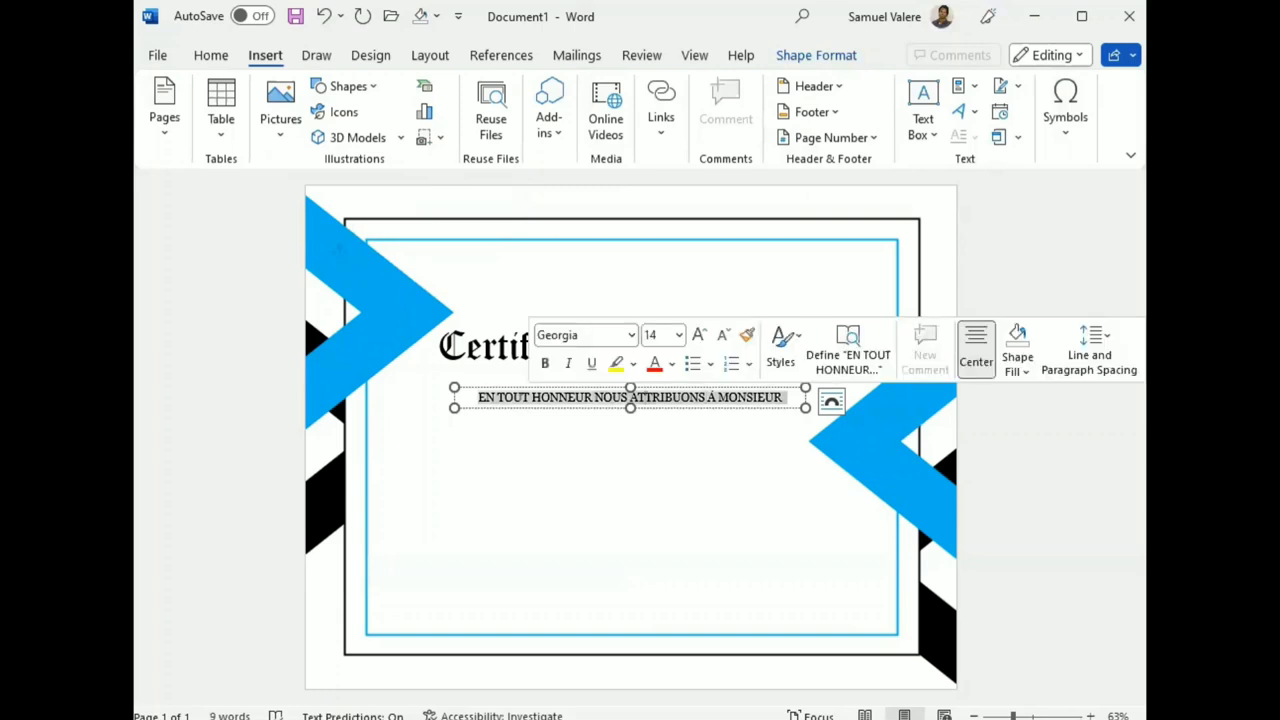
{"action": "left_click", "coordinate": [727, 342]}
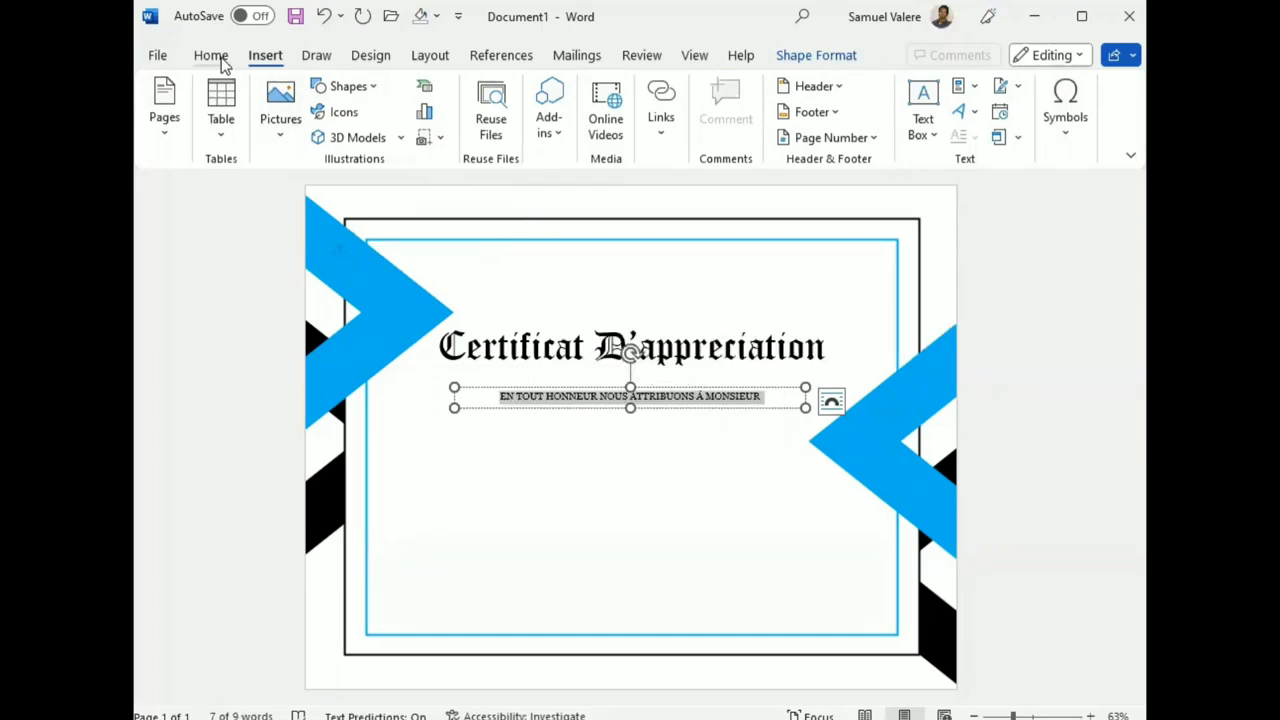
Set the subtitle's character spacing to Expanded by 3 pt in the Font dialog.
{"action": "left_click", "coordinate": [218, 56]}
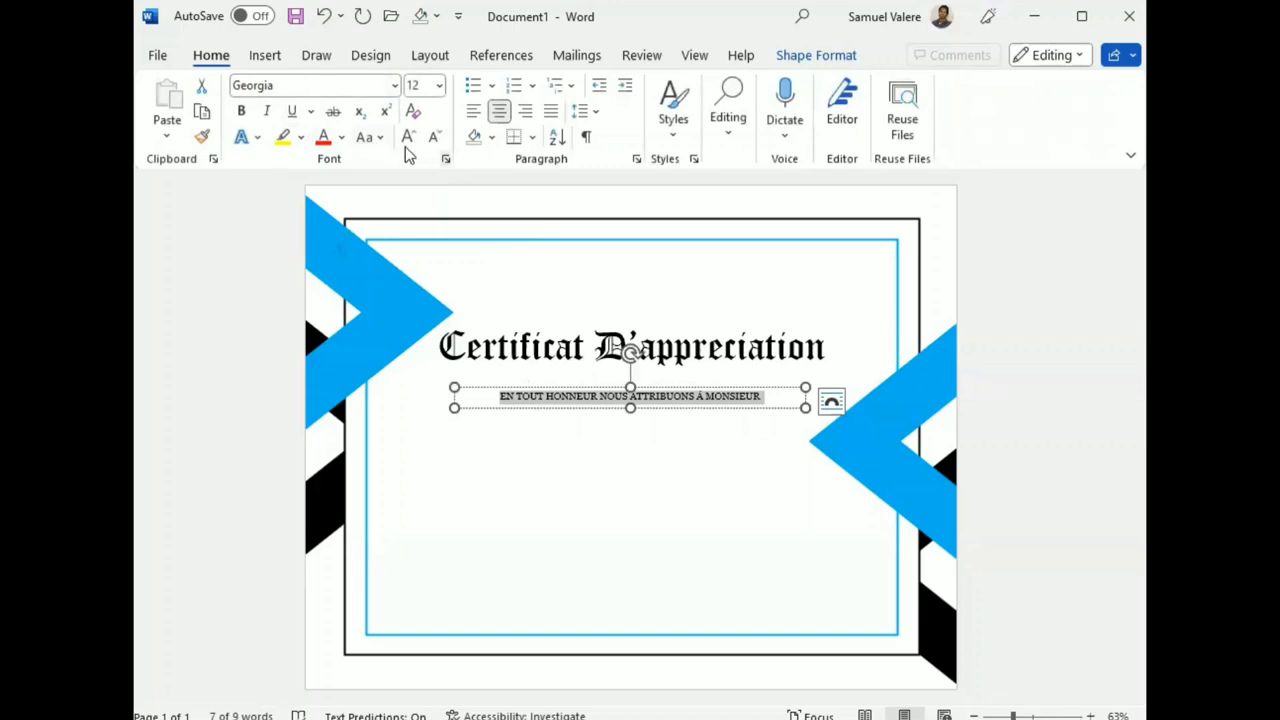
{"action": "key", "text": "ctrl+d"}
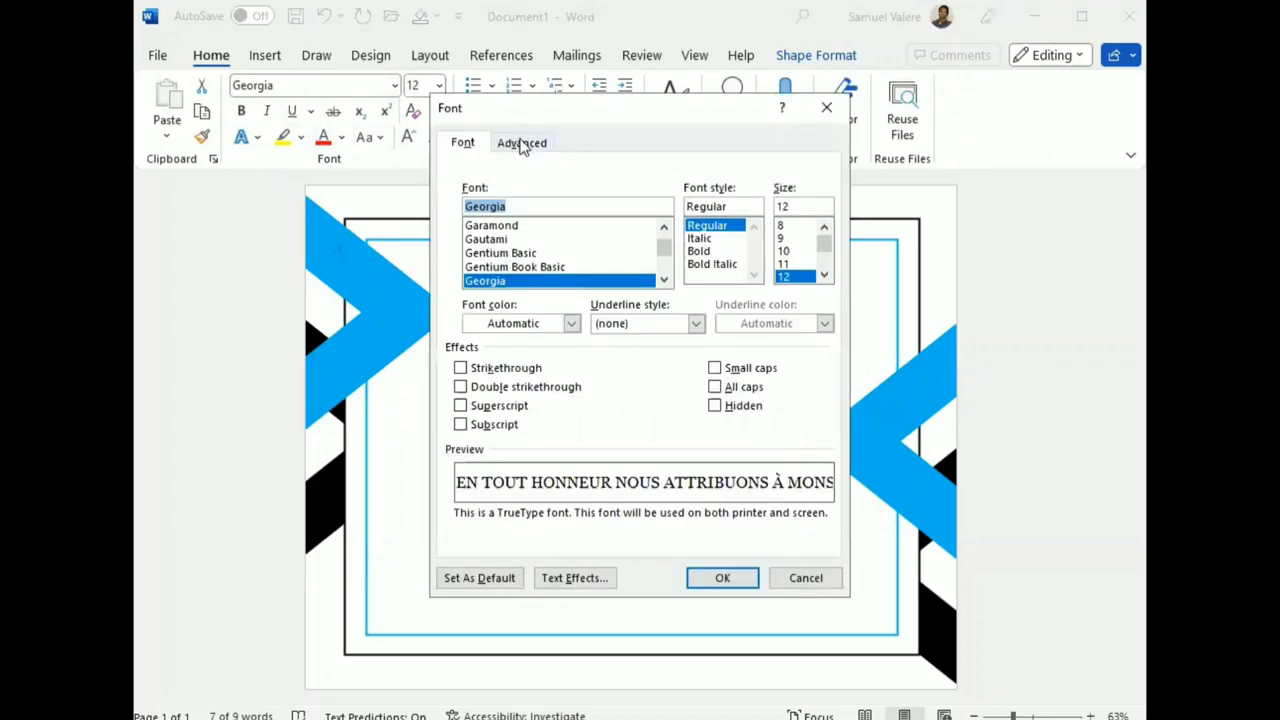
{"action": "left_click", "coordinate": [524, 144]}
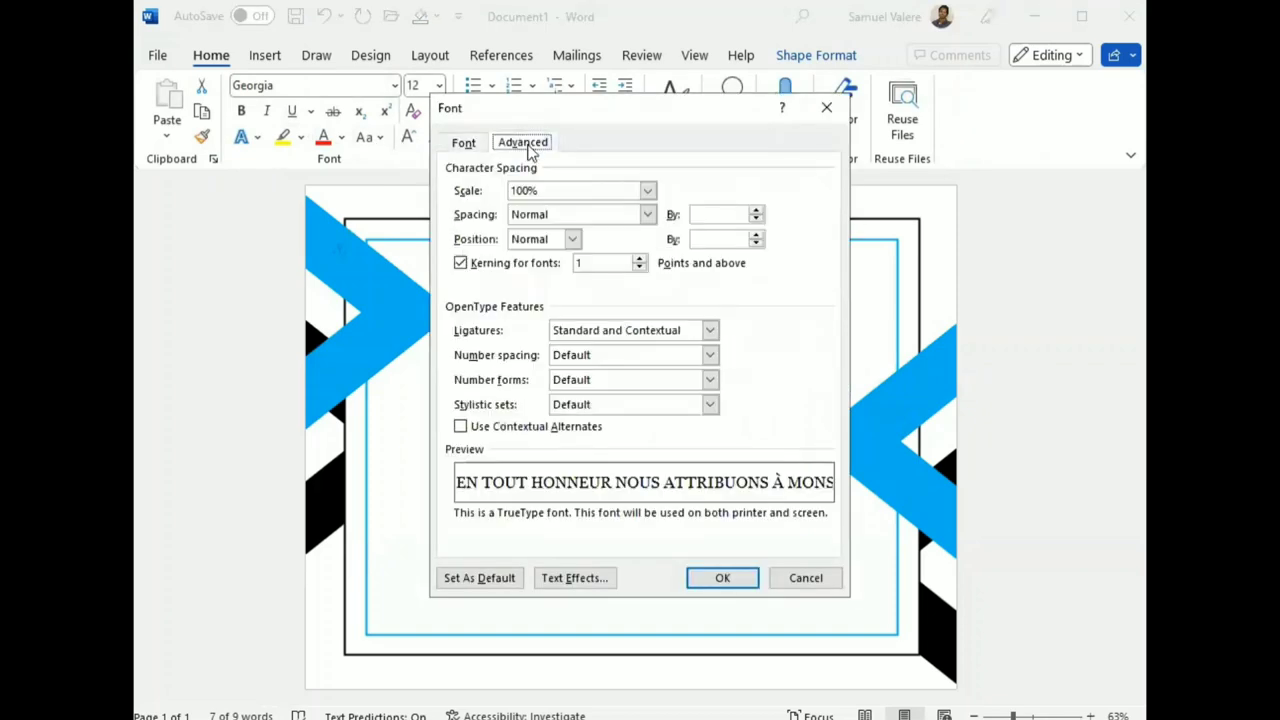
{"action": "left_click", "coordinate": [648, 215]}
{"action": "left_click", "coordinate": [648, 215]}
{"action": "left_click", "coordinate": [648, 215]}
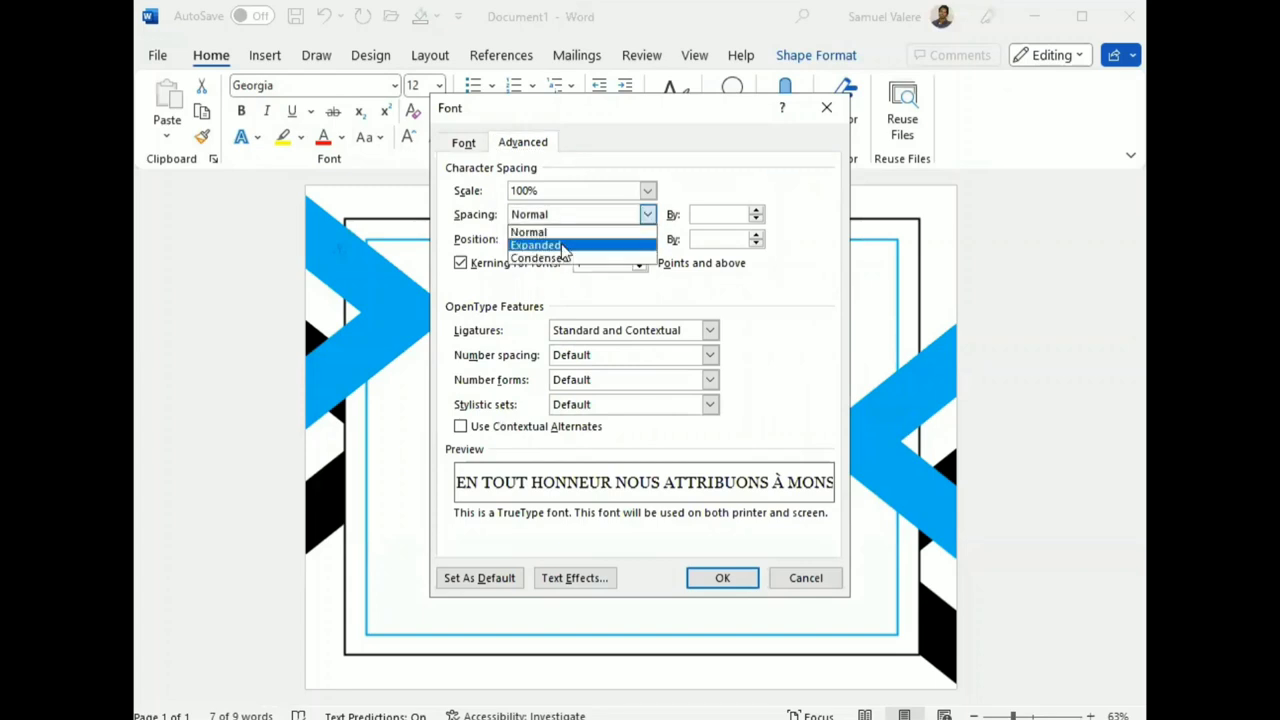
{"action": "left_click", "coordinate": [563, 246]}
{"action": "left_click", "coordinate": [697, 216]}
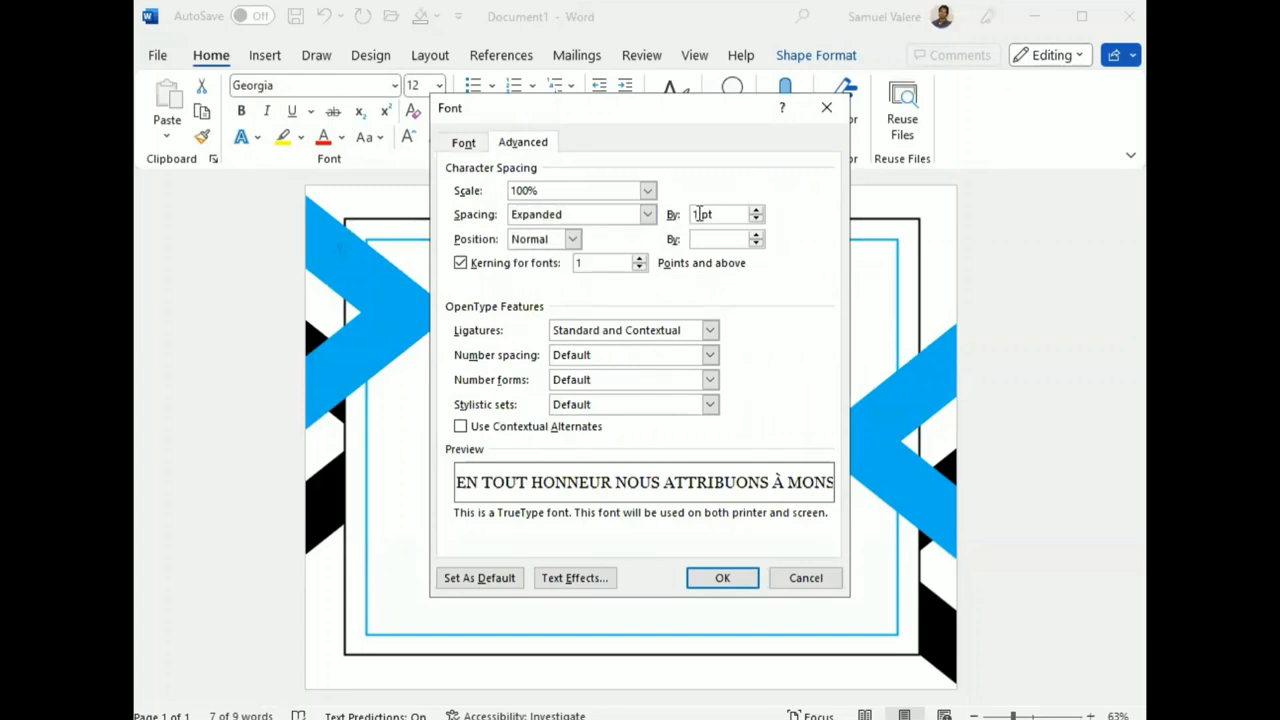
{"action": "type", "text": "3"}
{"action": "key", "text": "Return"}
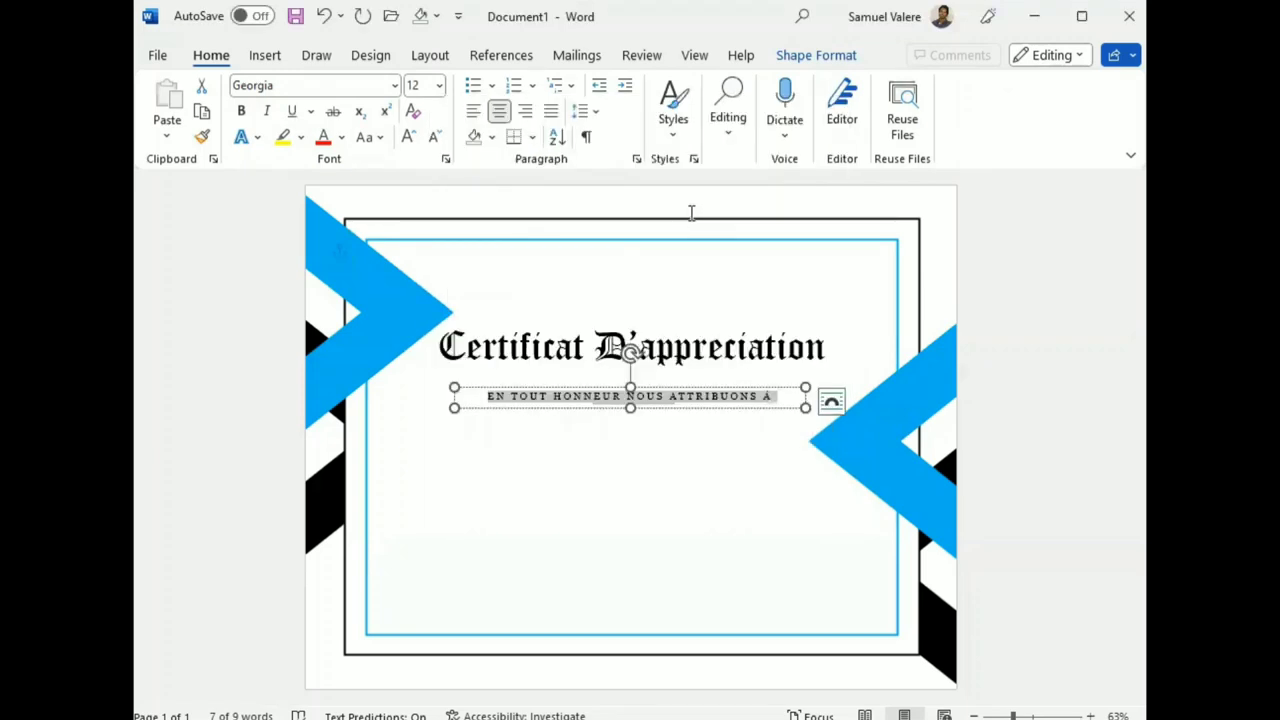
Add 'MONSIEUR' at the end of the subtitle and centre its box under the title.
{"action": "key", "text": "End"}
{"action": "type", "text": "MONSIEUR"}
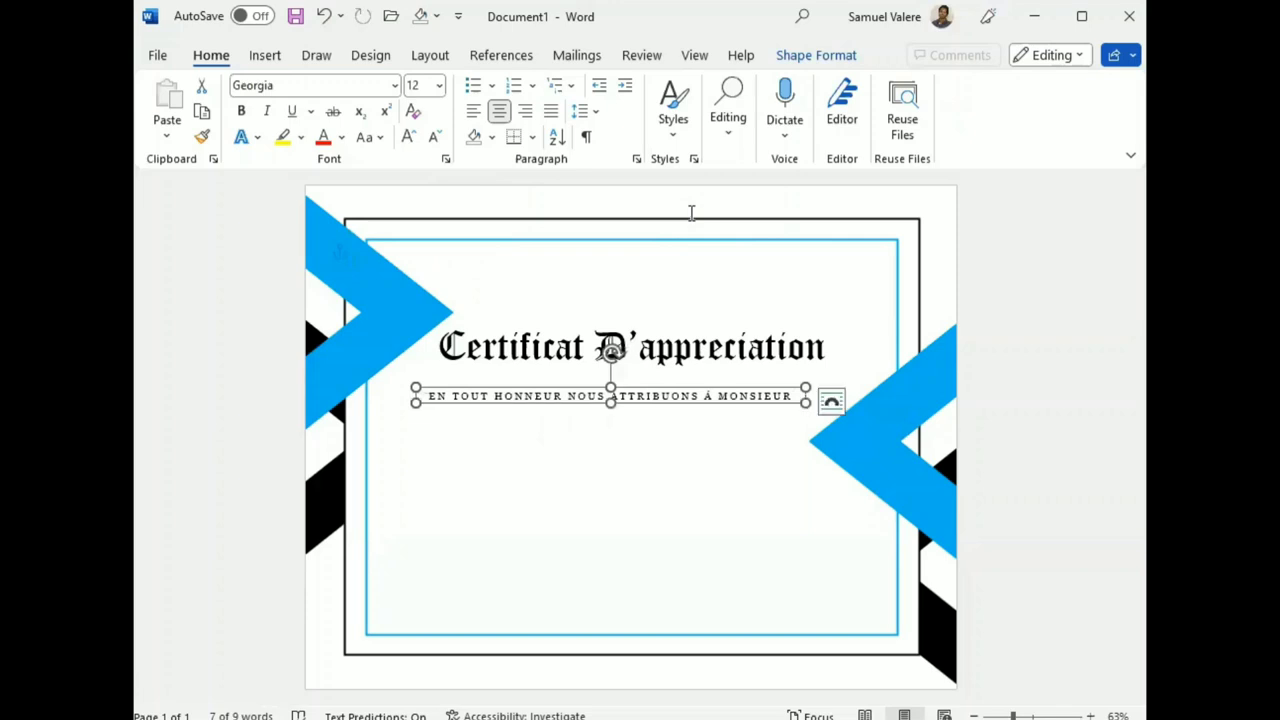
{"action": "left_click_drag", "start_coordinate": [610, 396], "coordinate": [630, 392]}
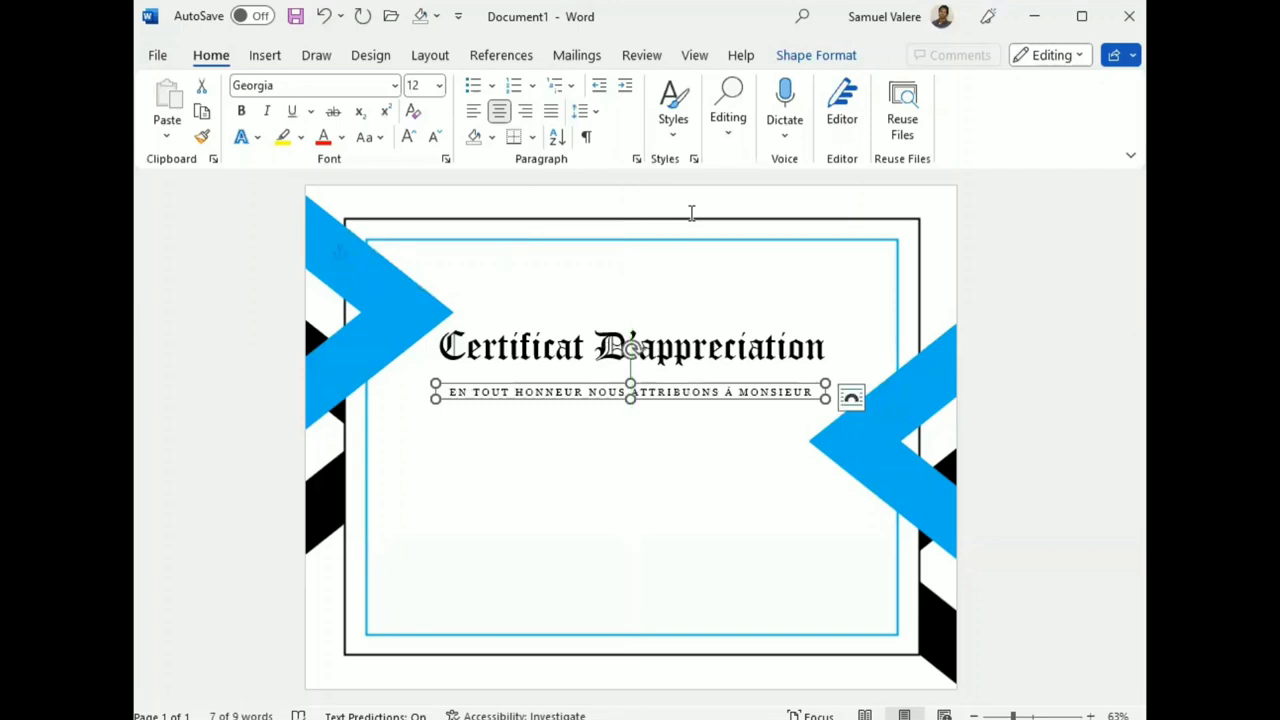
{"action": "left_click", "coordinate": [677, 369]}
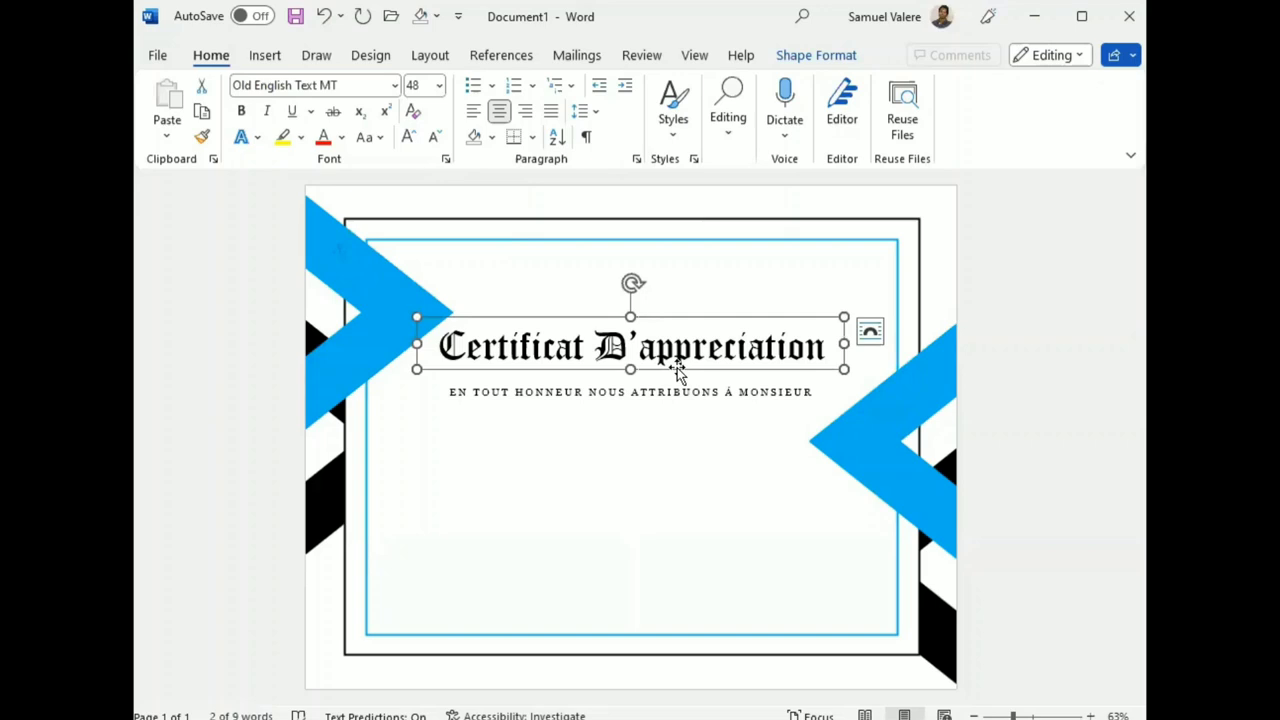
Duplicate the title box below the subtitle and replace its text with the recipient's name.
{"action": "left_click_drag", "start_coordinate": [676, 367], "coordinate": [678, 450], "text": "ctrl"}
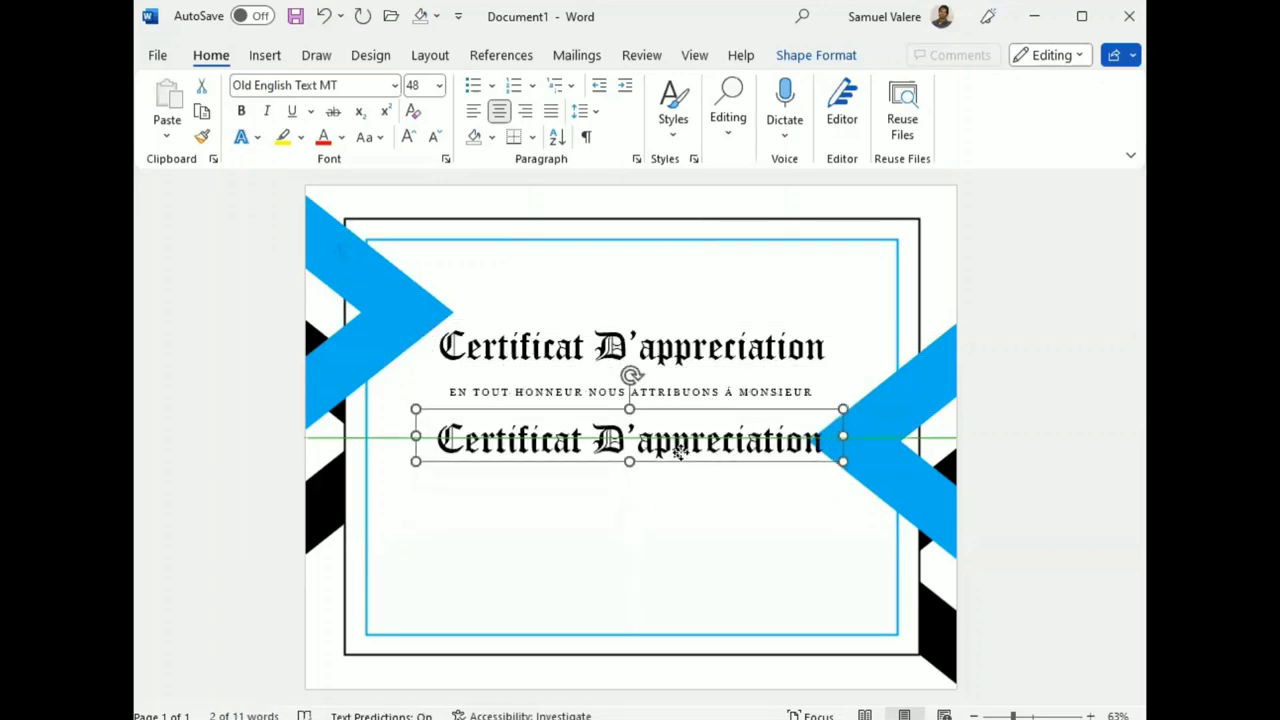
{"action": "double_click", "coordinate": [678, 450]}
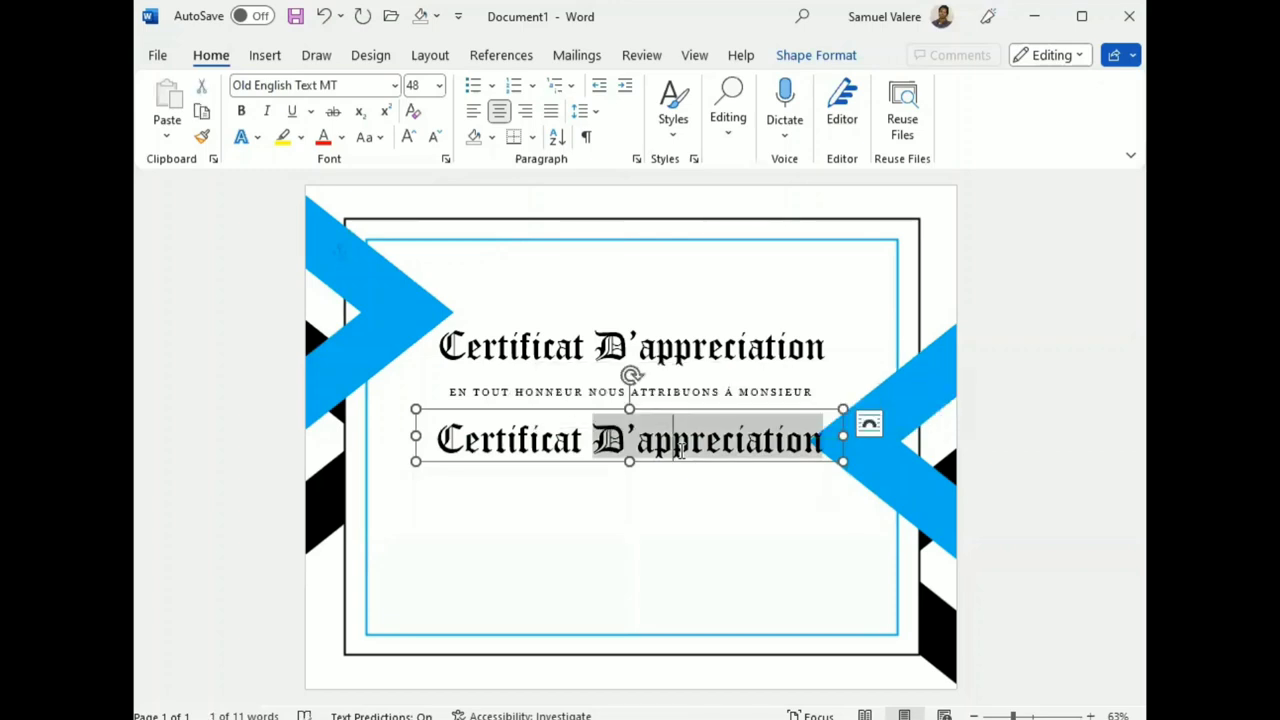
{"action": "triple_click", "coordinate": [678, 450]}
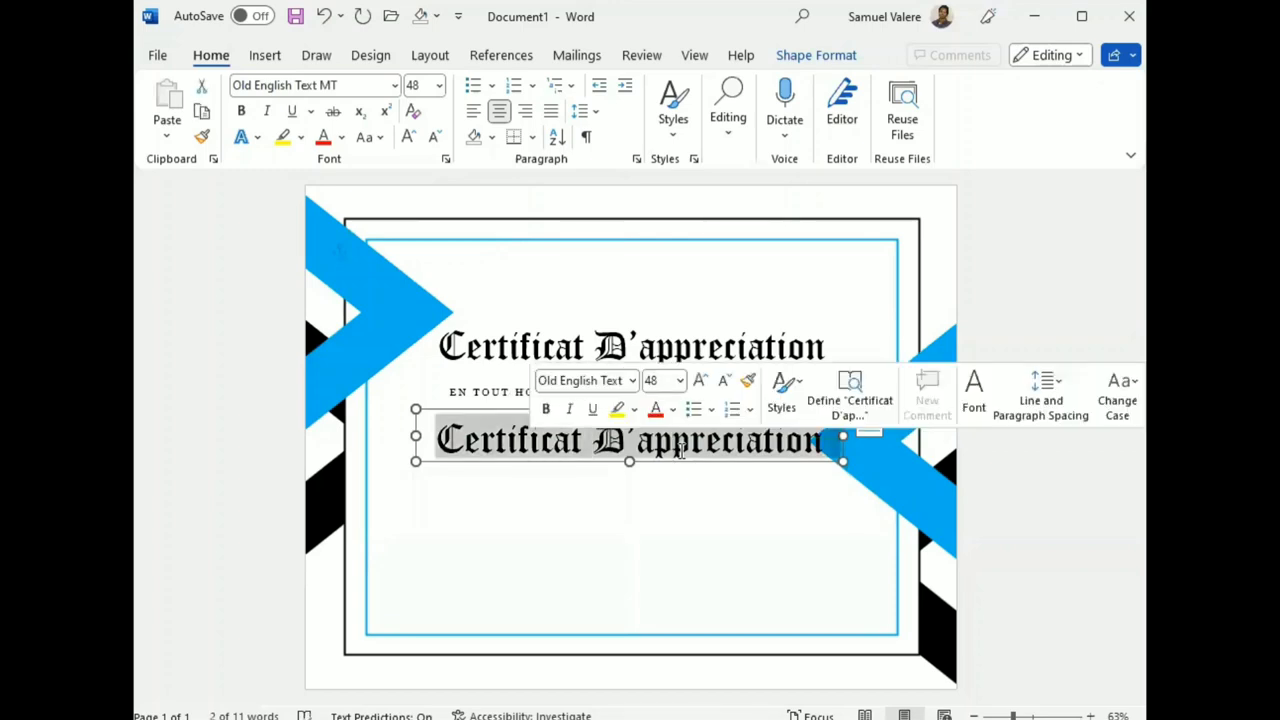
{"action": "type", "text": "Etienne "}
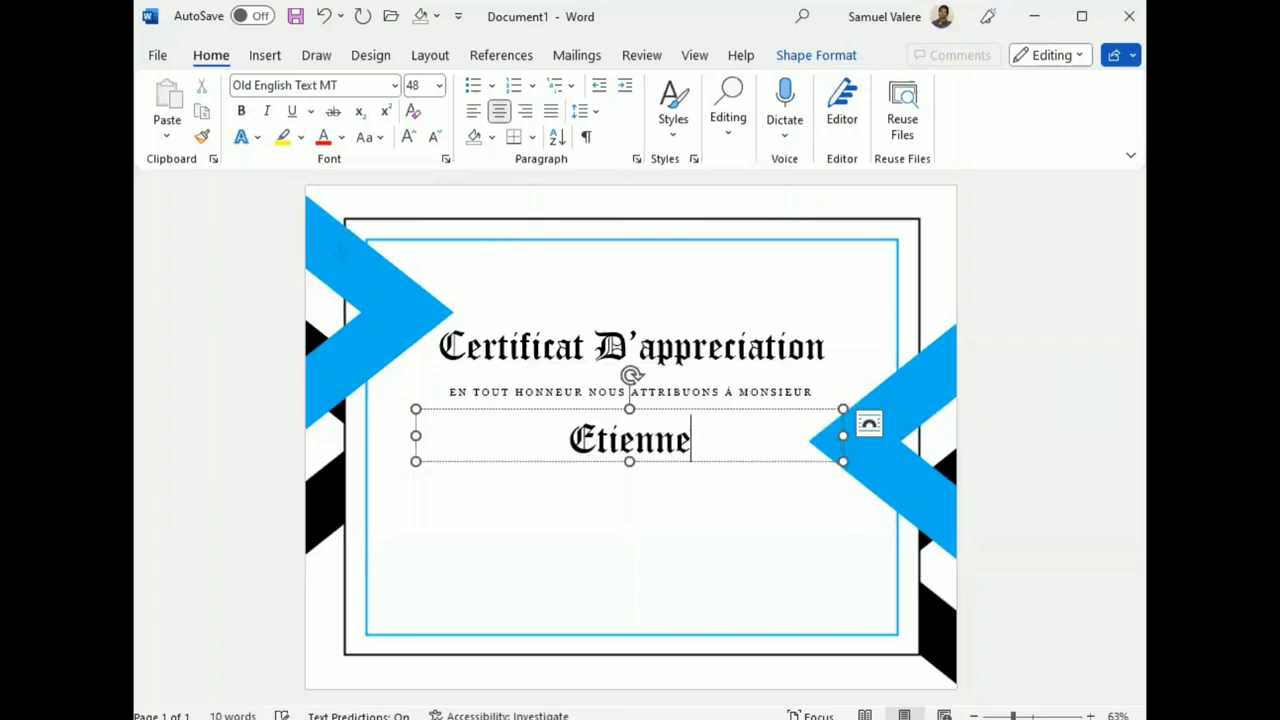
{"action": "type", "text": "Fra"}
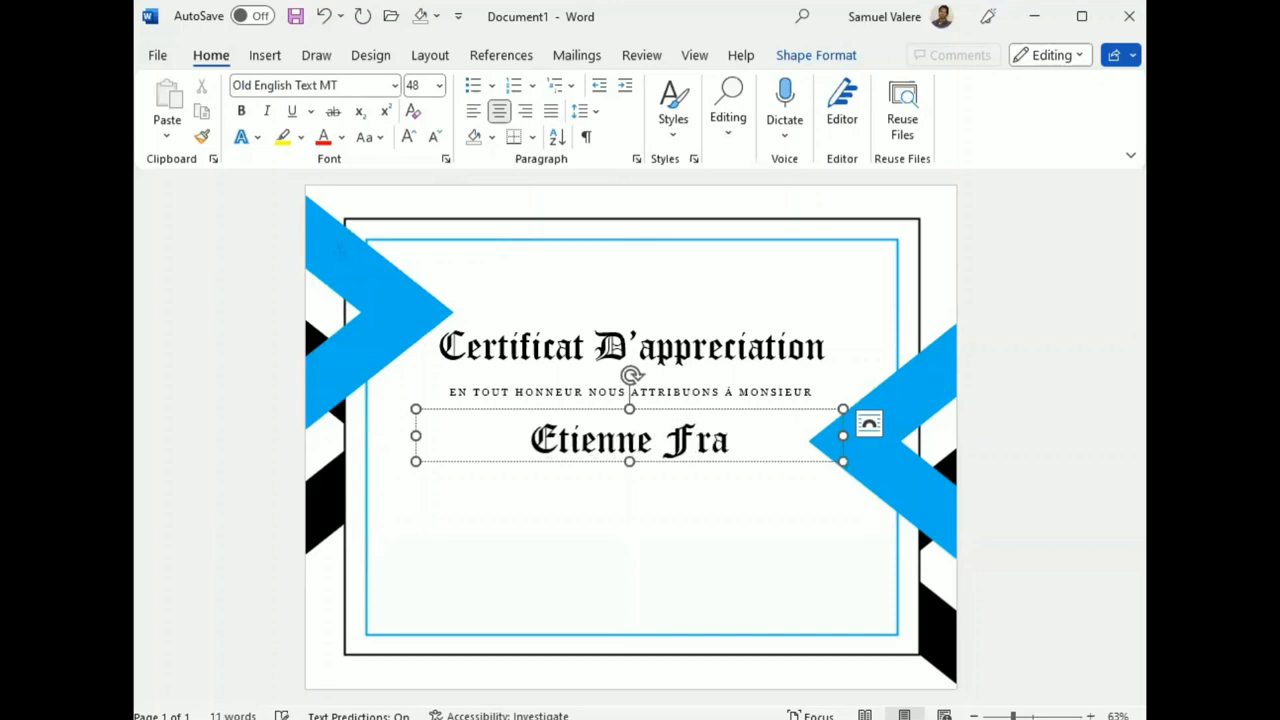
{"action": "type", "text": "ncois"}
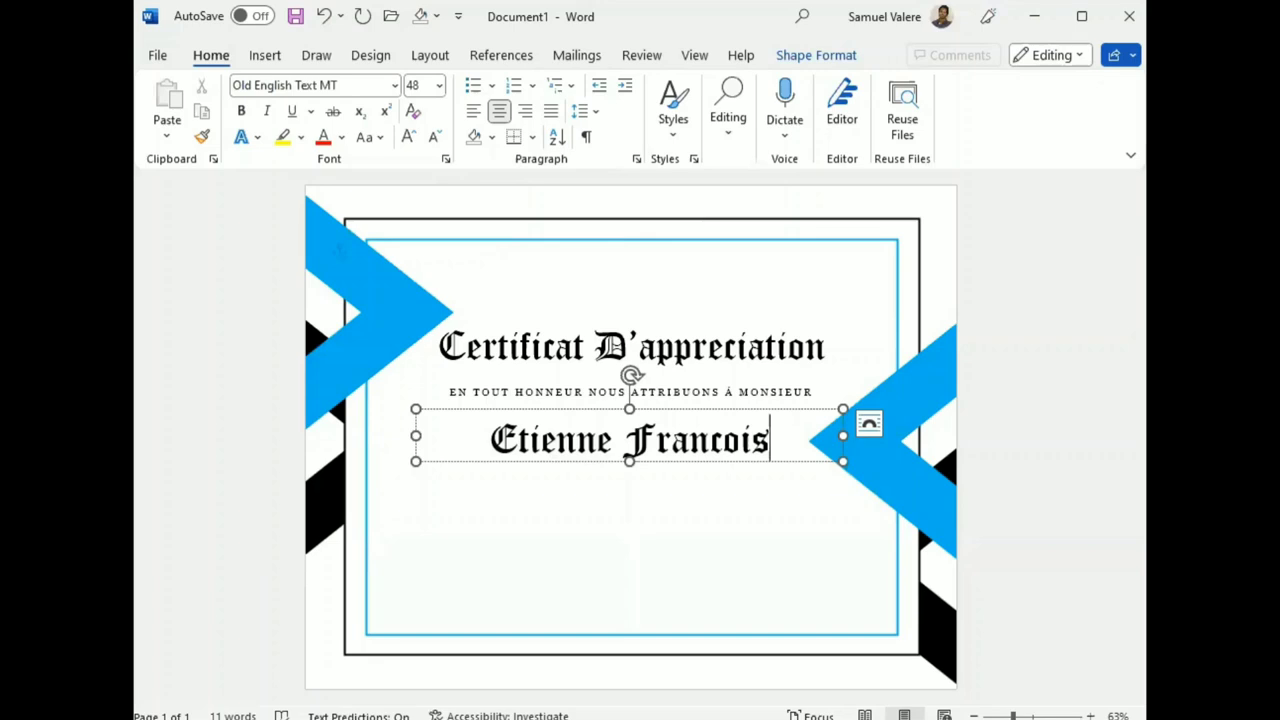
Replace the c in the name with a ç from the Symbol gallery.
{"action": "left_click", "coordinate": [724, 440]}
{"action": "left_click_drag", "start_coordinate": [724, 440], "coordinate": [711, 440]}
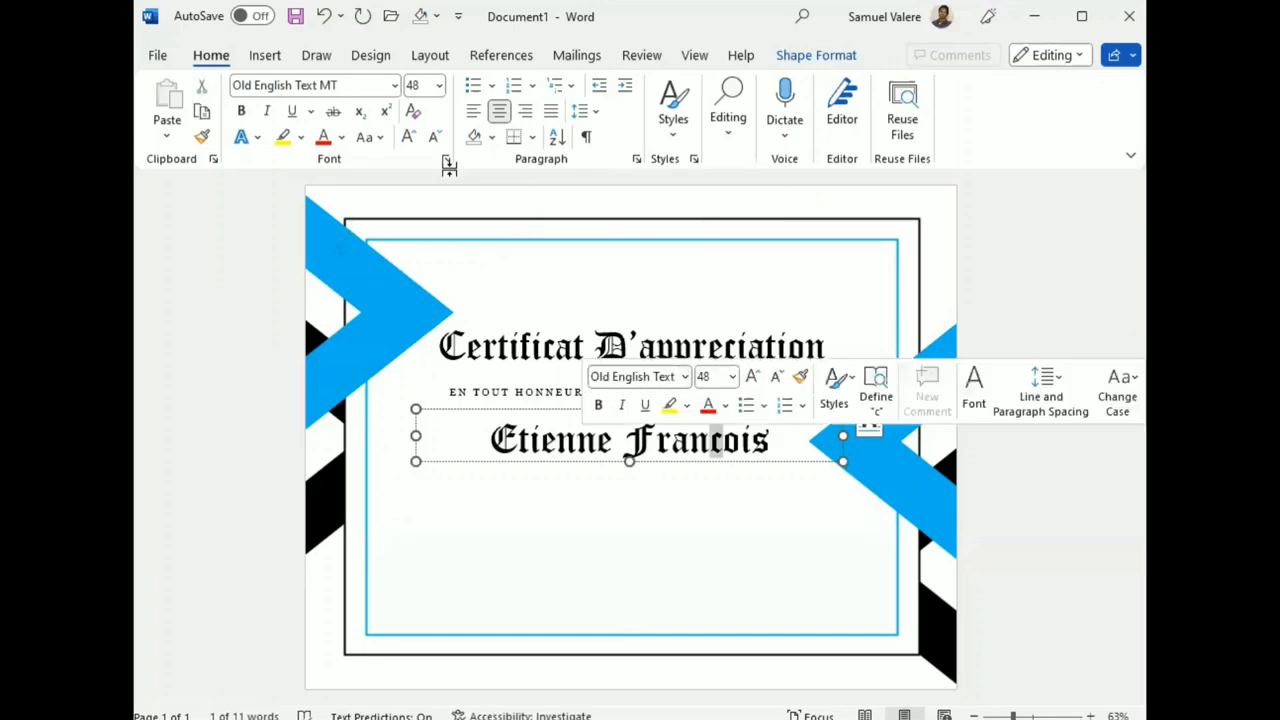
{"action": "left_click", "coordinate": [265, 55]}
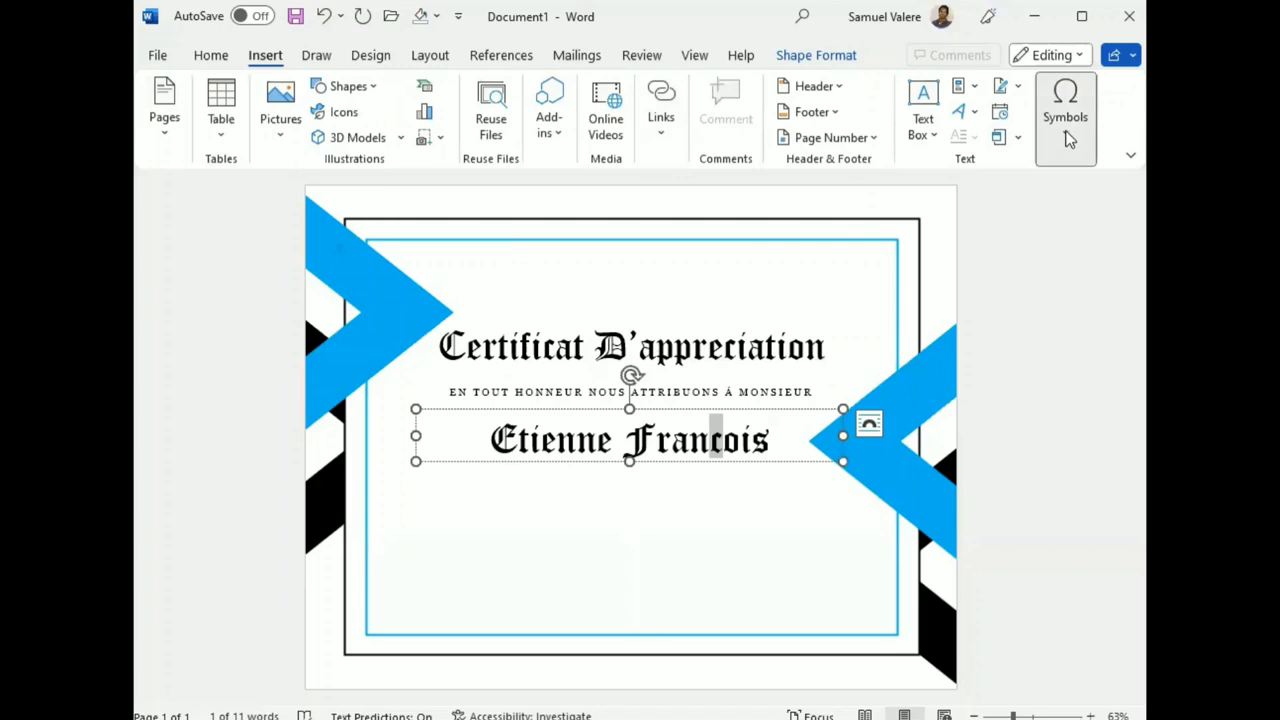
{"action": "left_click", "coordinate": [1070, 140]}
{"action": "left_click", "coordinate": [1115, 224]}
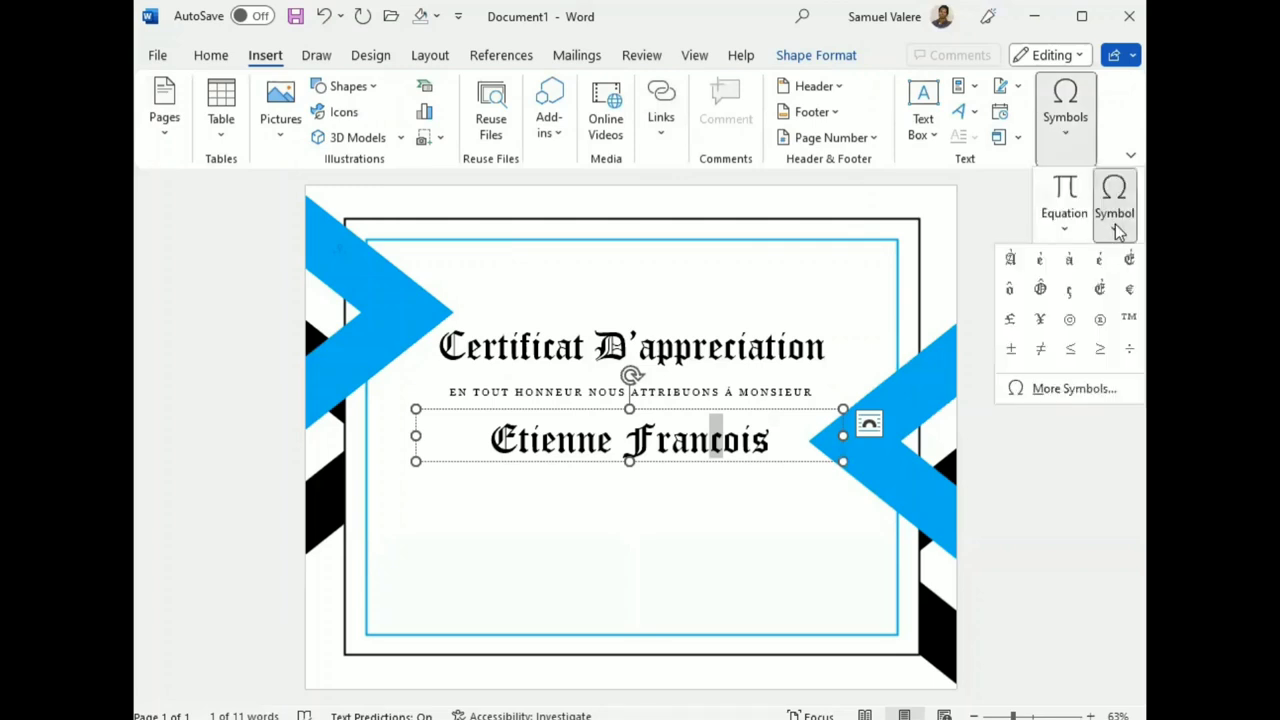
{"action": "left_click", "coordinate": [1069, 290]}
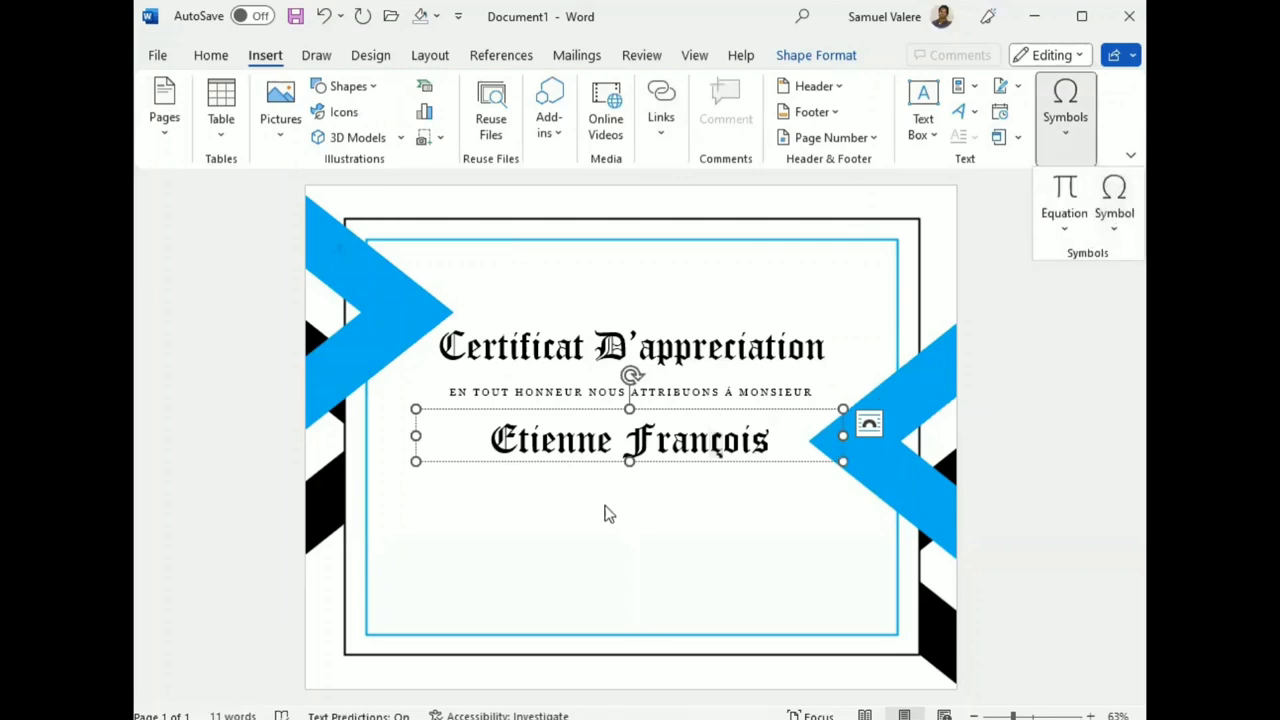
Make the name box slightly taller and enlarge the name to 72 pt.
{"action": "left_click_drag", "start_coordinate": [629, 461], "coordinate": [629, 469]}
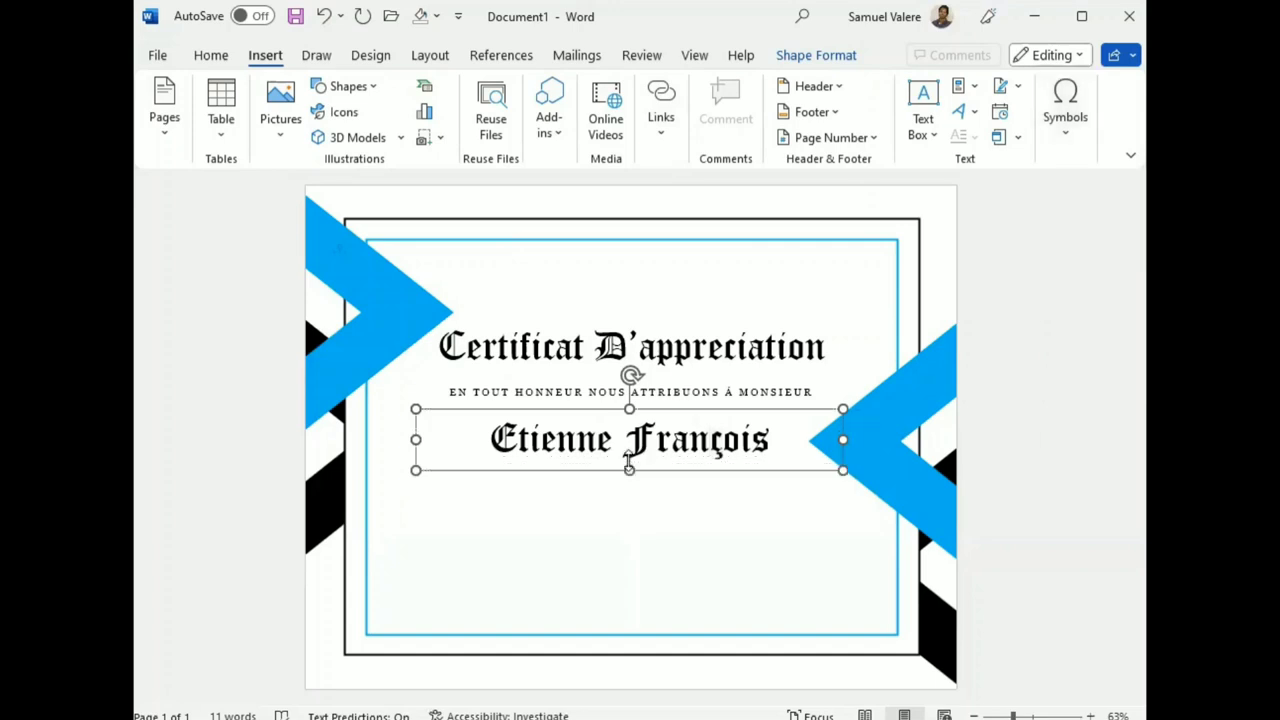
{"action": "double_click", "coordinate": [628, 458]}
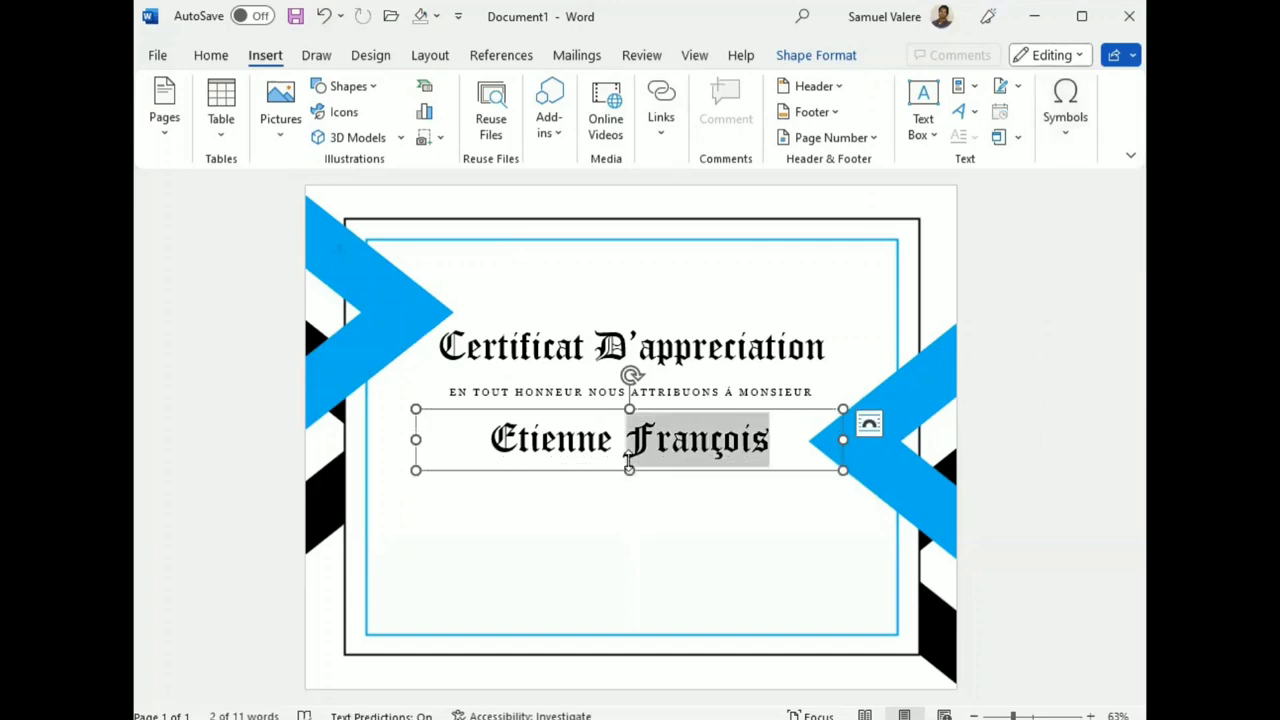
{"action": "triple_click", "coordinate": [628, 458]}
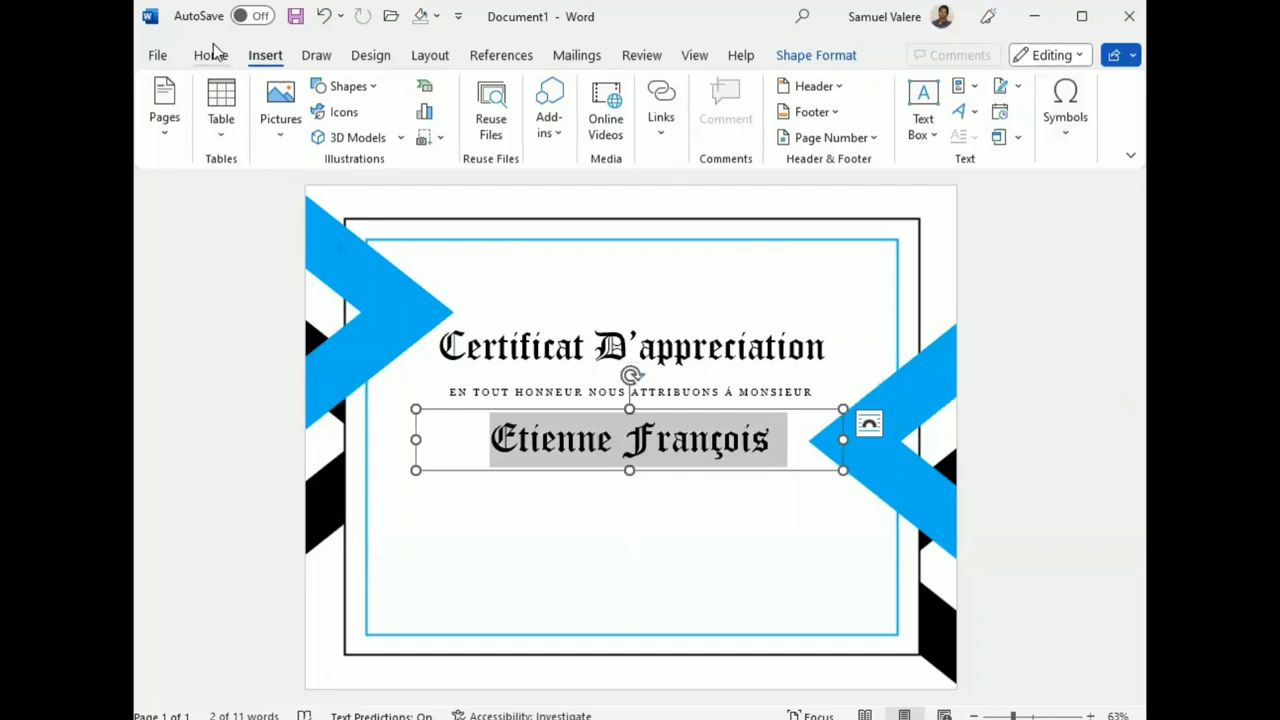
{"action": "left_click", "coordinate": [212, 55]}
{"action": "left_click", "coordinate": [408, 137]}
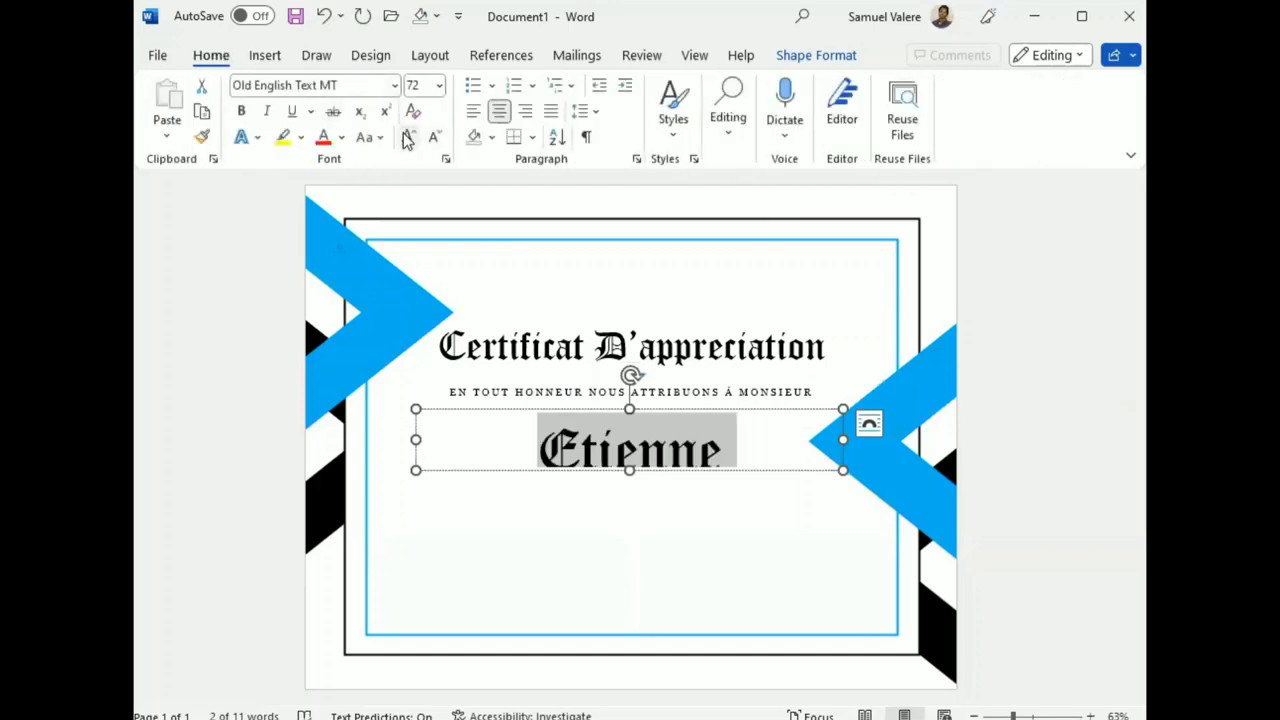
Widen the name box and change the name's font to Vivaldi, after trying Palace Script MT.
{"action": "left_click_drag", "start_coordinate": [416, 437], "coordinate": [396, 439]}
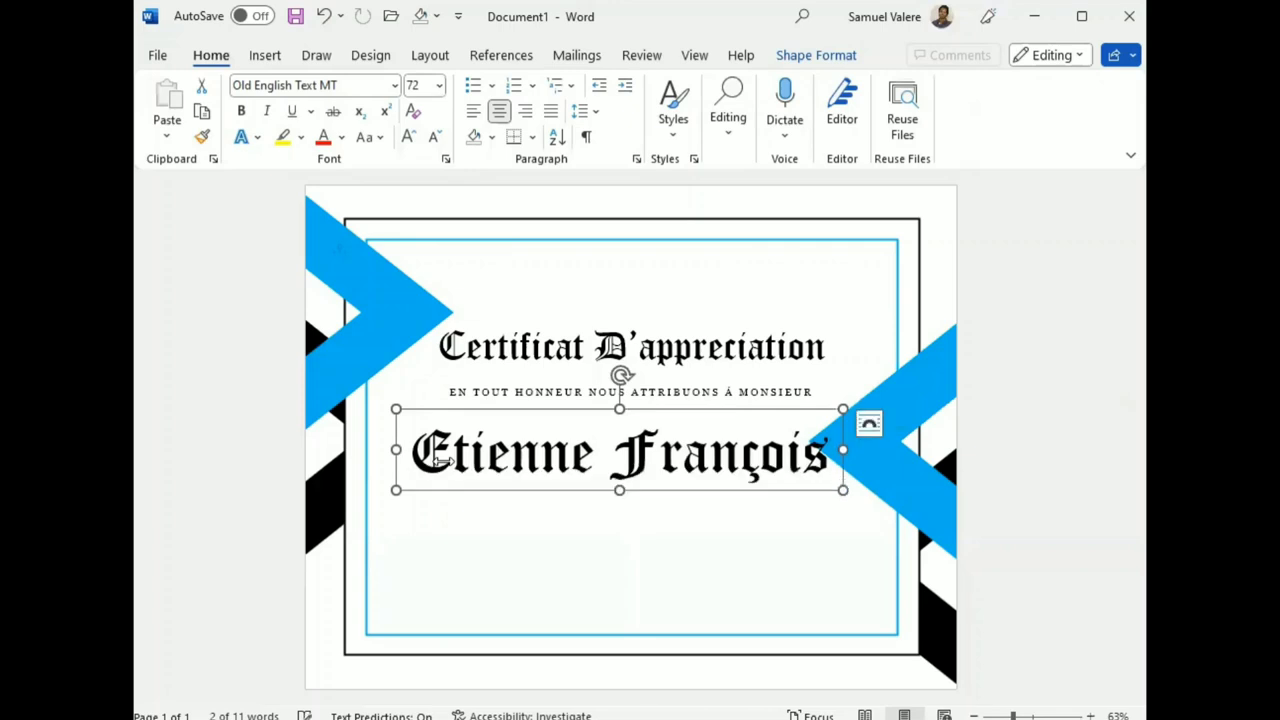
{"action": "key", "text": "ctrl+a"}
{"action": "left_click", "coordinate": [361, 86]}
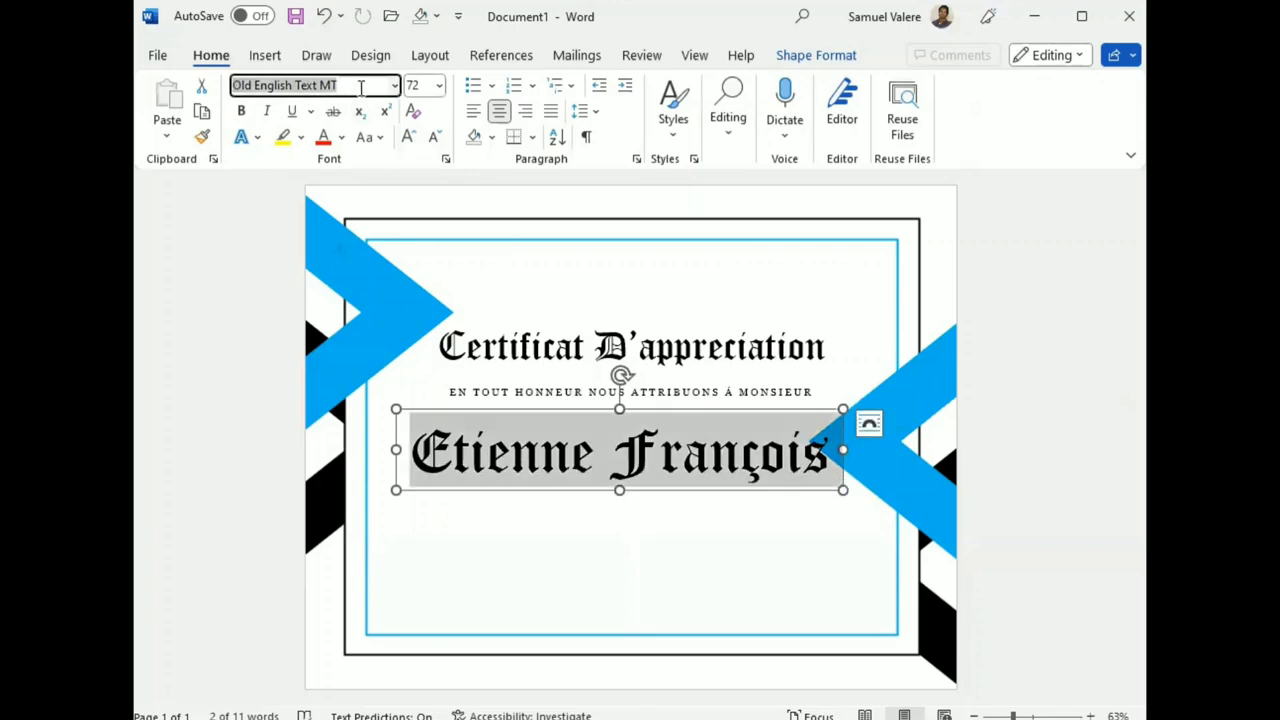
{"action": "type", "text": "Palace Script"}
{"action": "key", "text": "Return"}
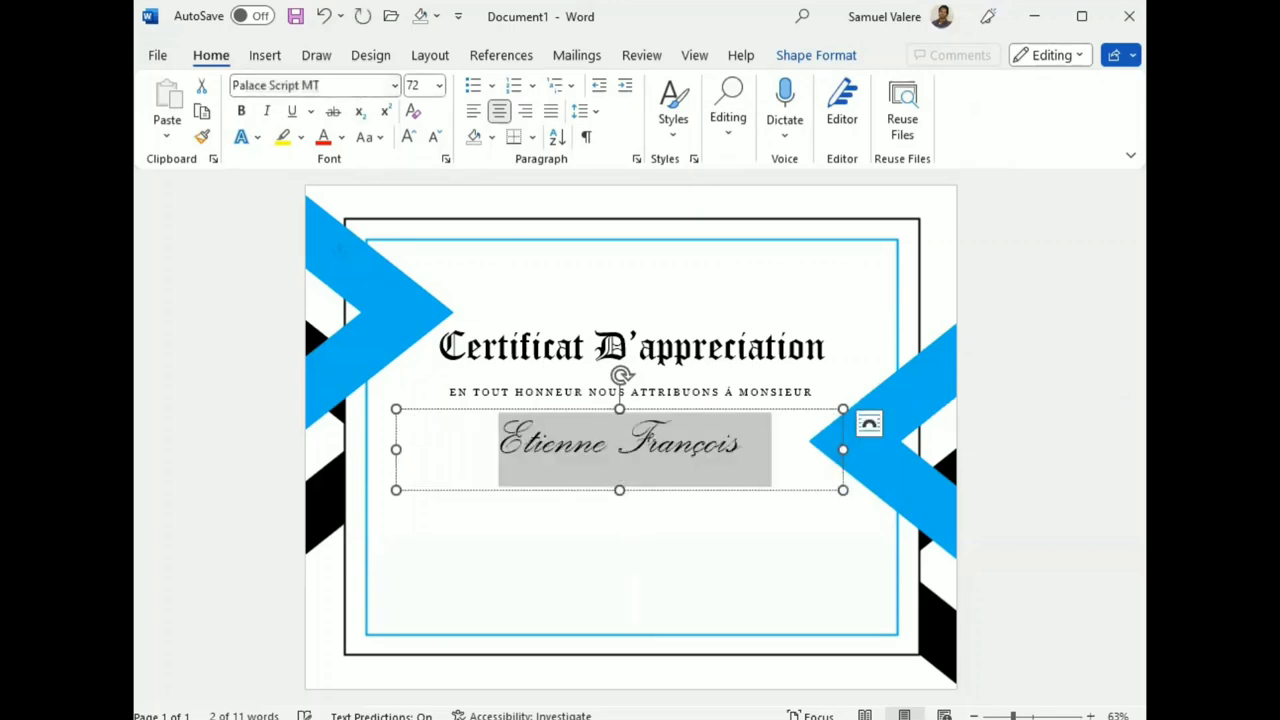
{"action": "left_click", "coordinate": [327, 87]}
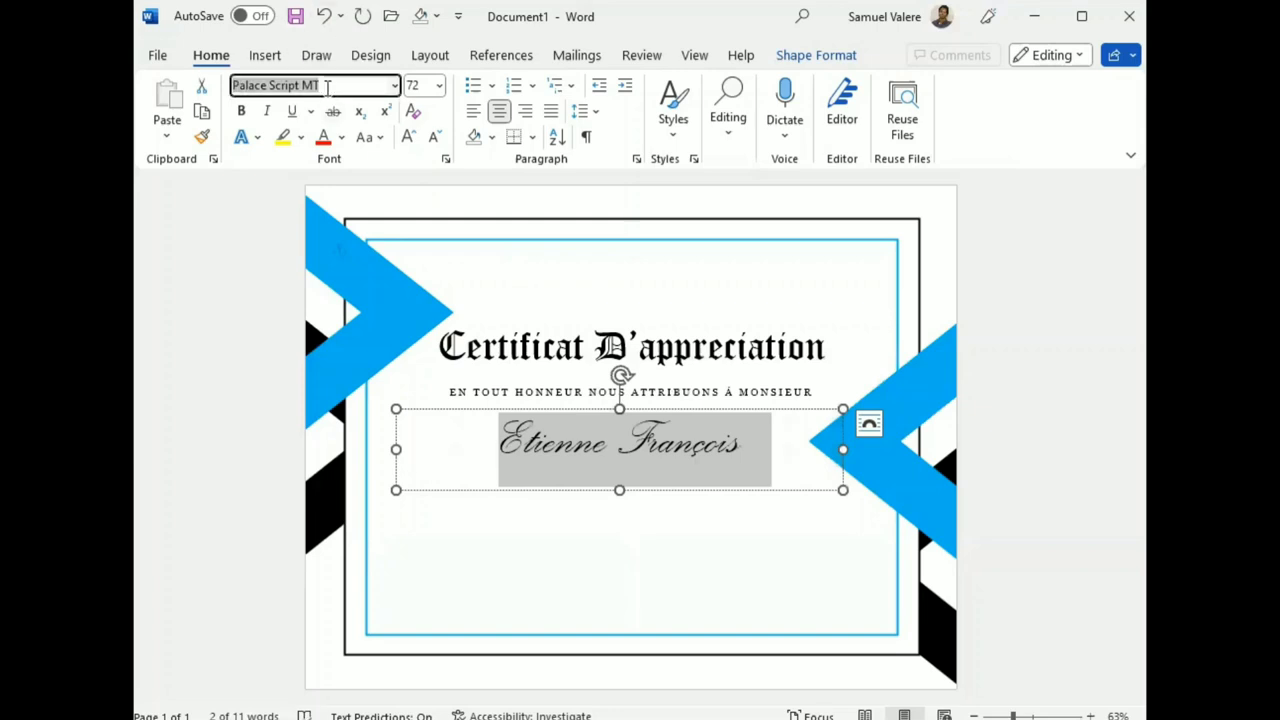
{"action": "type", "text": "Vivaldi"}
{"action": "key", "text": "Return"}
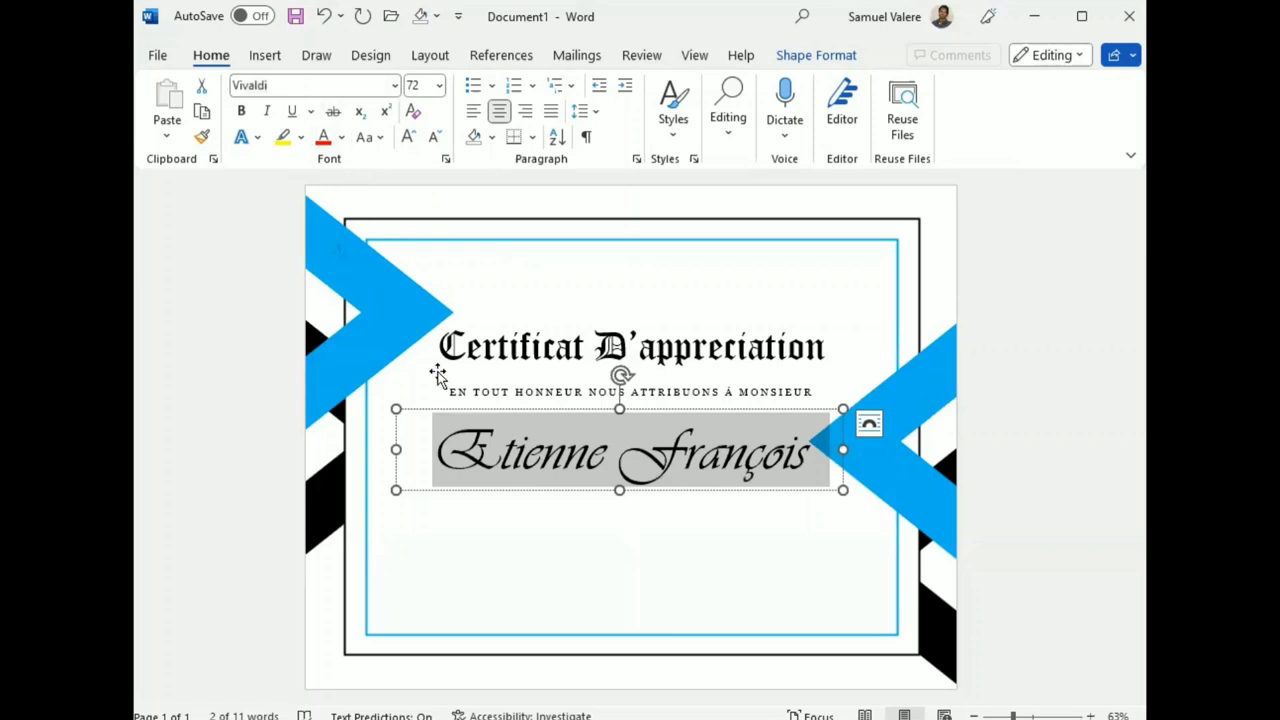
Narrow the name box to fit and nudge it centred just beneath the subtitle.
{"action": "key", "text": "Escape"}
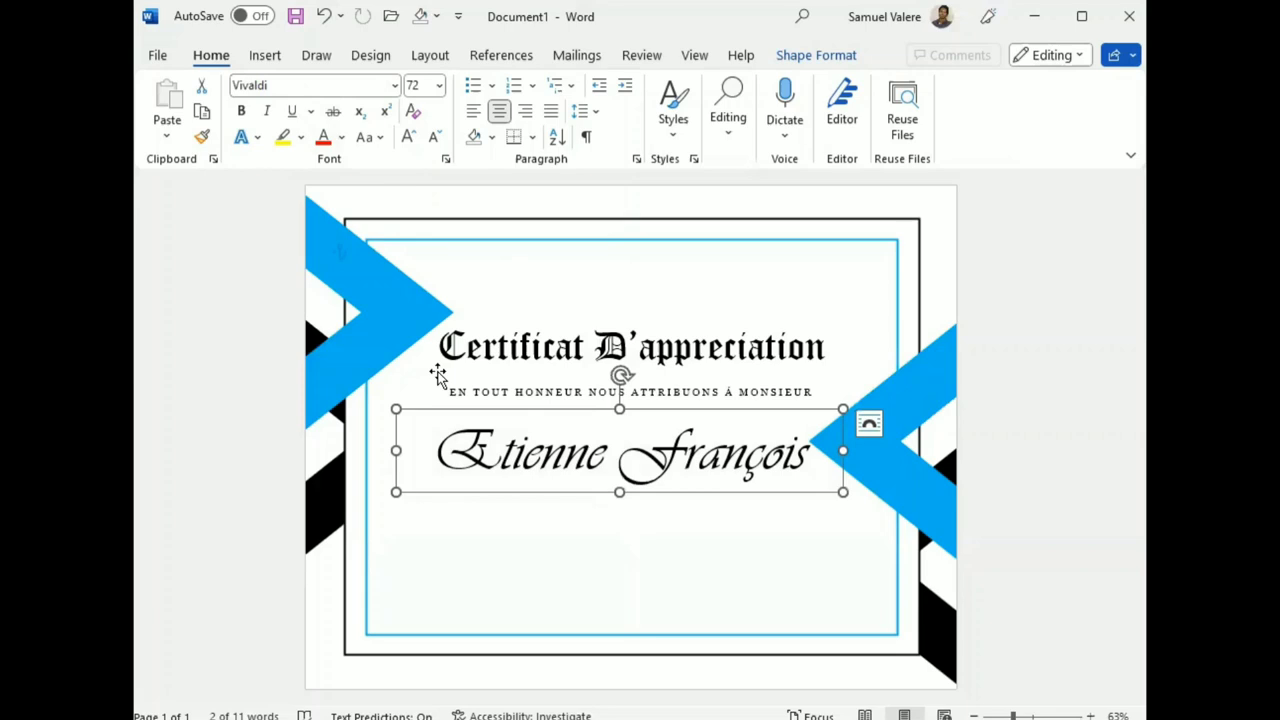
{"action": "key", "text": "Left"}
{"action": "key", "text": "Left"}
{"action": "key", "text": "Left"}
{"action": "key", "text": "Left"}
{"action": "key", "text": "Left"}
{"action": "key", "text": "Right"}
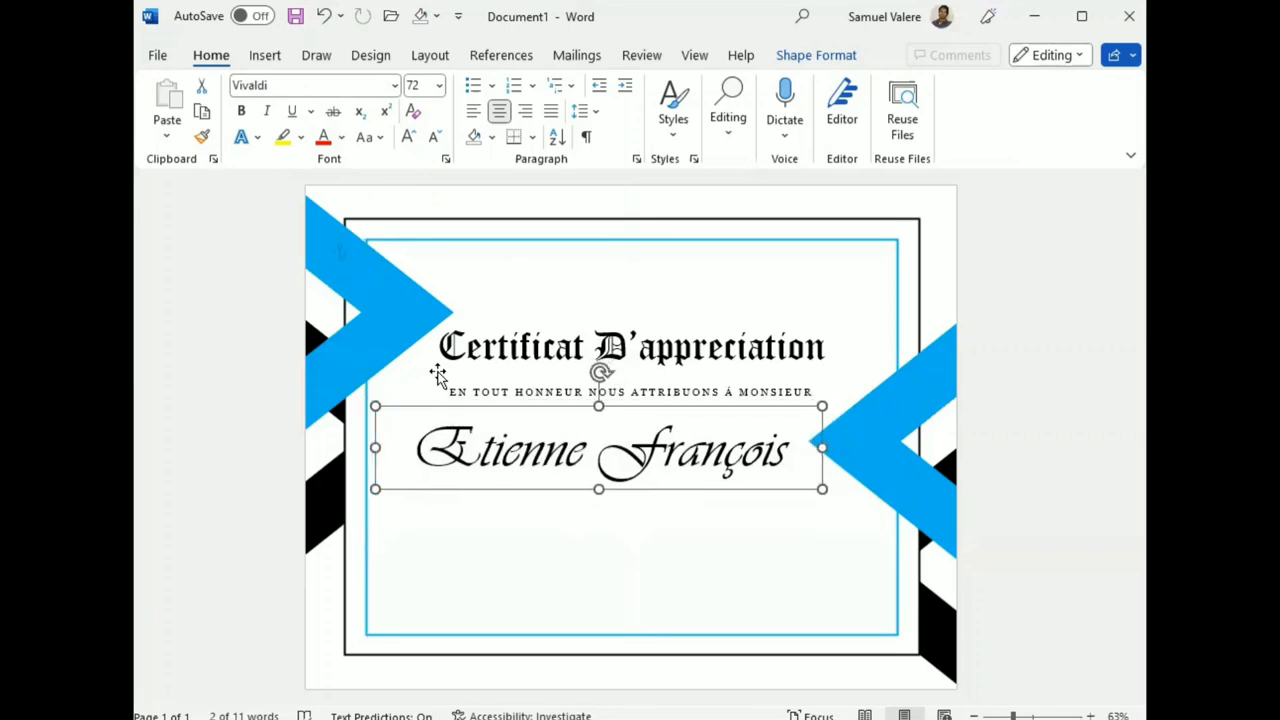
{"action": "key", "text": "Right"}
{"action": "key", "text": "Right"}
{"action": "key", "text": "shift+Left"}
{"action": "key", "text": "shift+Left"}
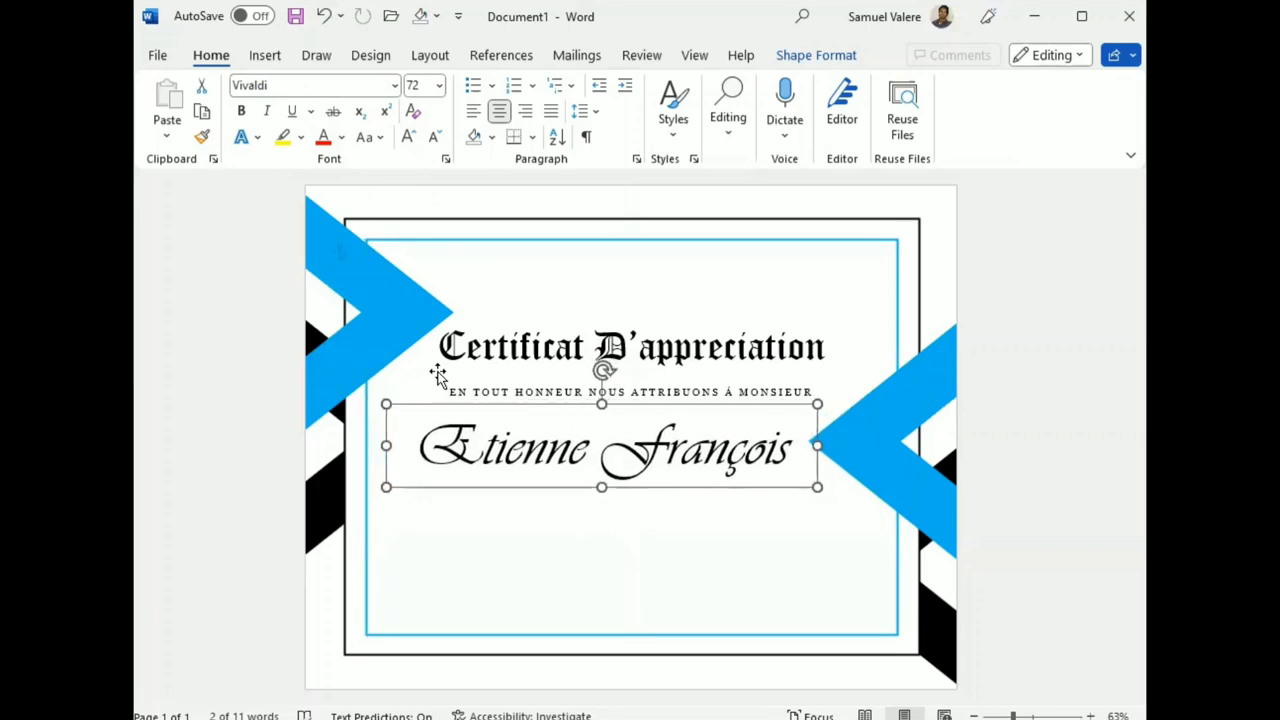
{"action": "key", "text": "shift+Left"}
{"action": "key", "text": "shift+Left"}
{"action": "key", "text": "shift+Left"}
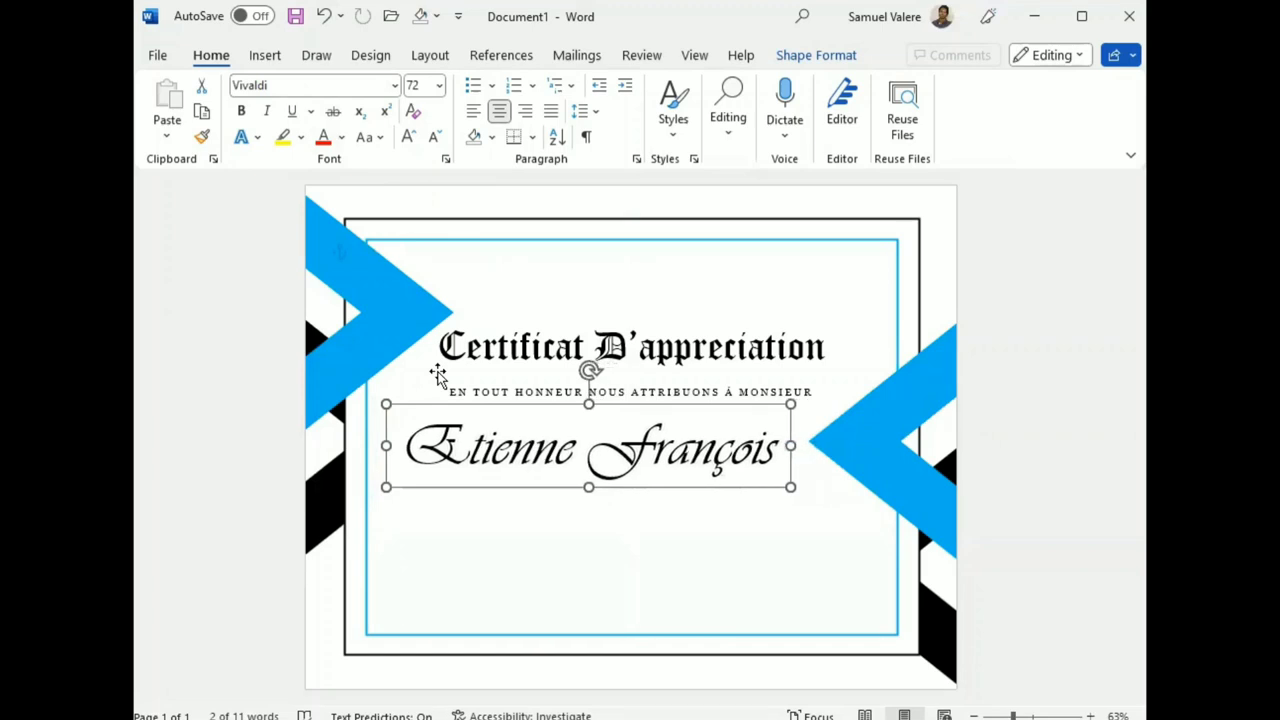
{"action": "key", "text": "Right"}
{"action": "key", "text": "Right"}
{"action": "key", "text": "Right"}
{"action": "key", "text": "Right"}
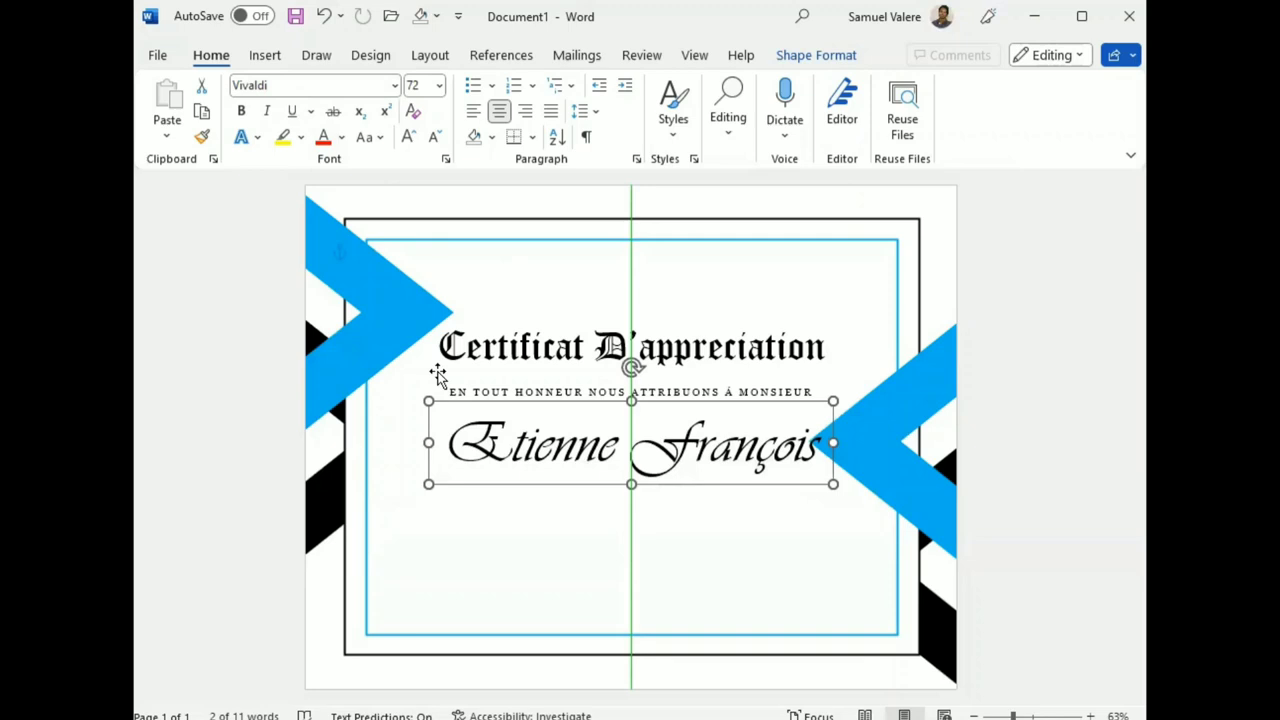
{"action": "key", "text": "Left"}
{"action": "key", "text": "Left"}
{"action": "key", "text": "Up"}
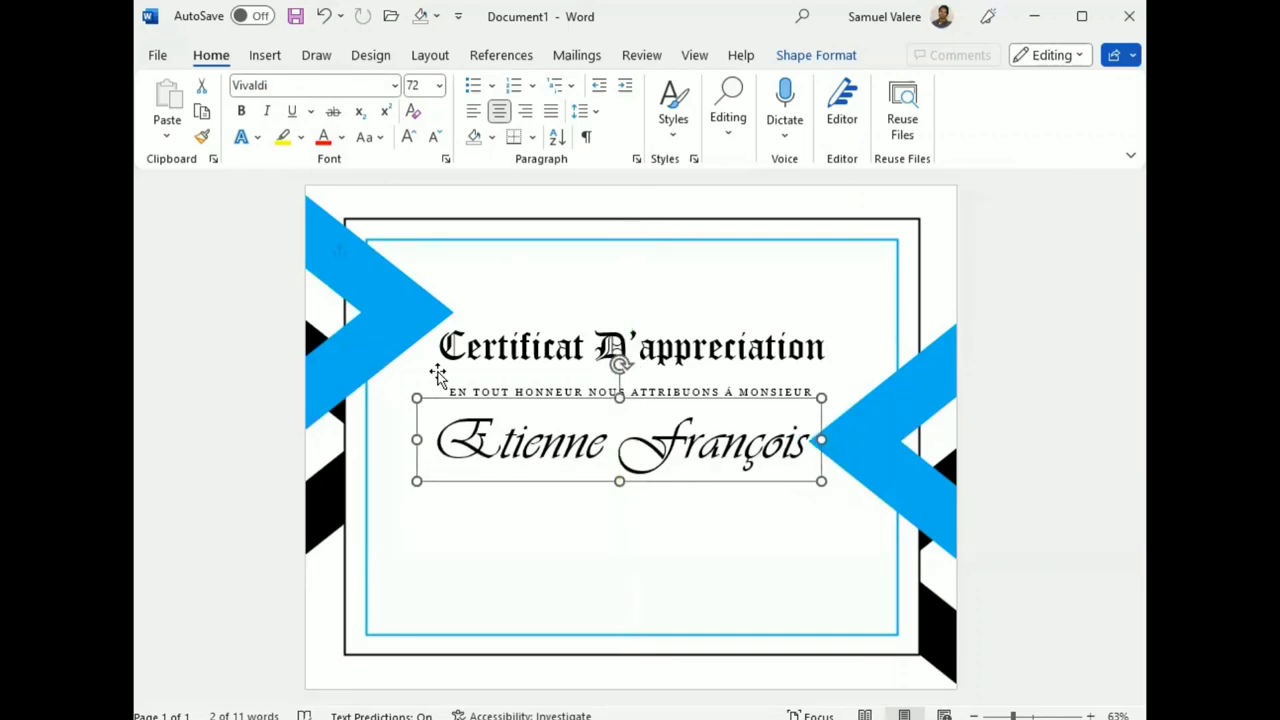
{"action": "key", "text": "Up"}
Draw a text box below the recipient name and paste the French thank-you paragraph into it.
{"action": "left_click", "coordinate": [262, 58]}
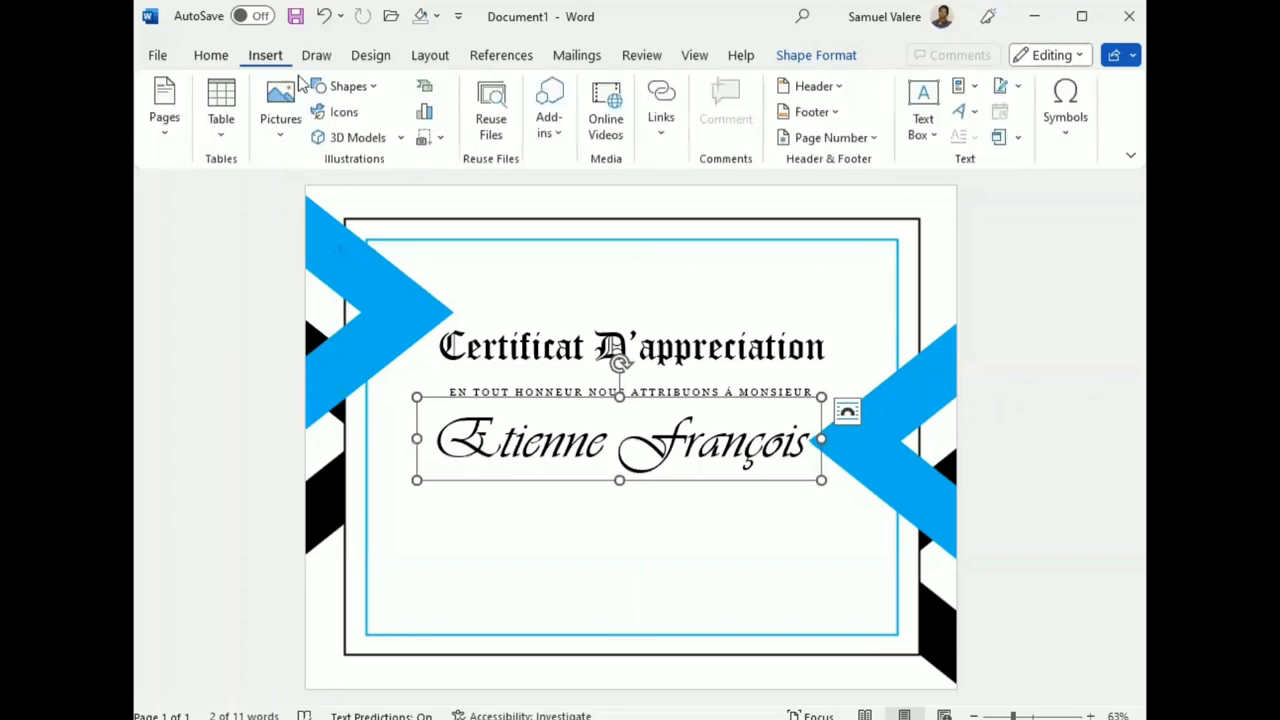
{"action": "left_click", "coordinate": [367, 90]}
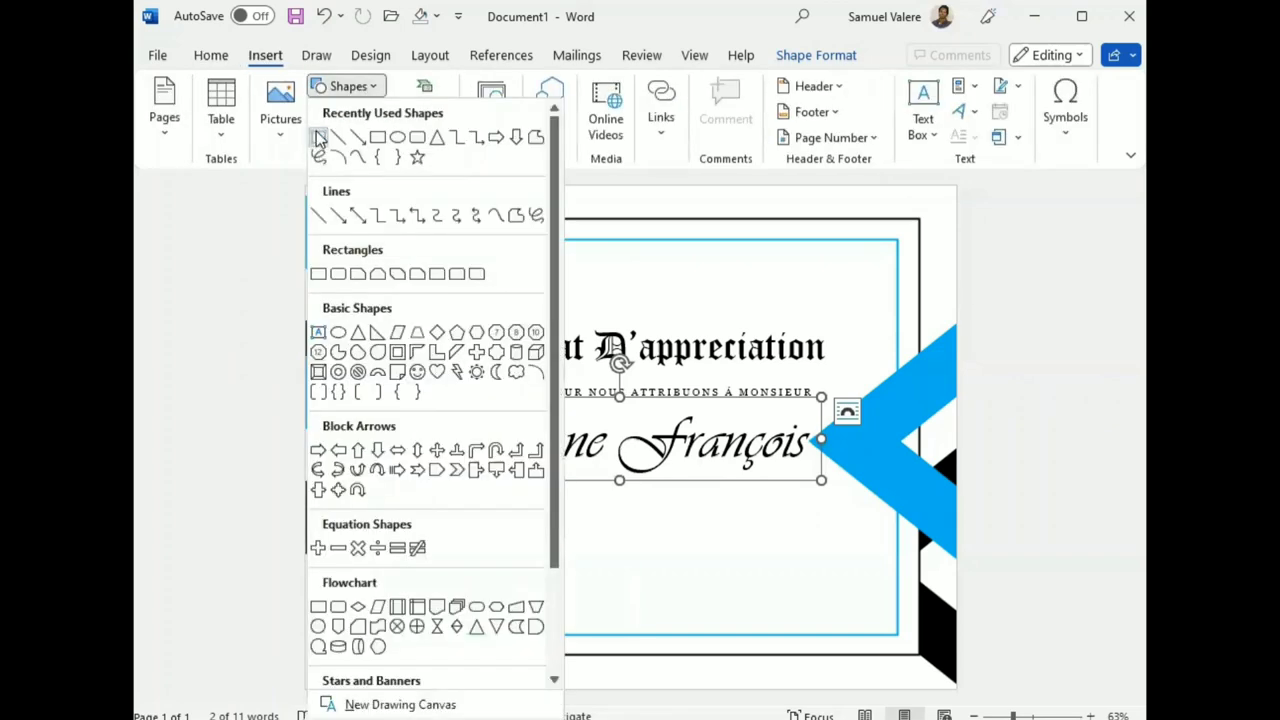
{"action": "left_click", "coordinate": [318, 138]}
{"action": "left_click_drag", "start_coordinate": [486, 508], "coordinate": [807, 594]}
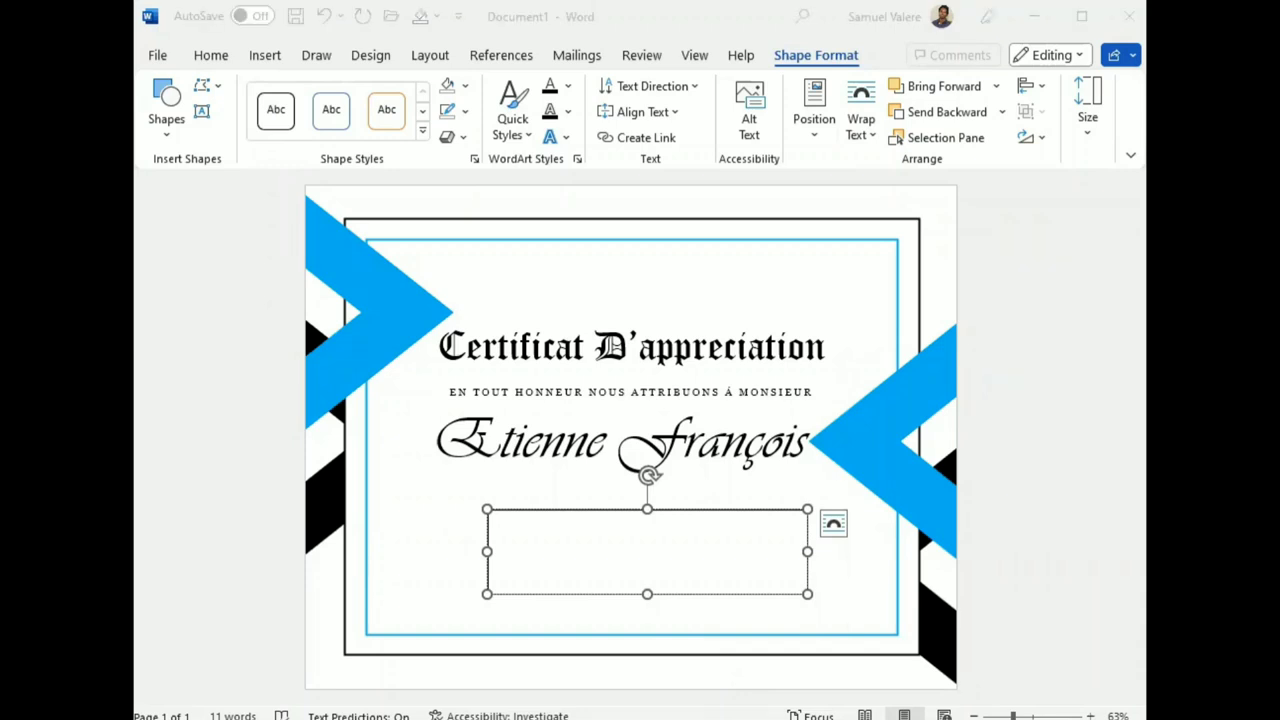
{"action": "left_click", "coordinate": [535, 543]}
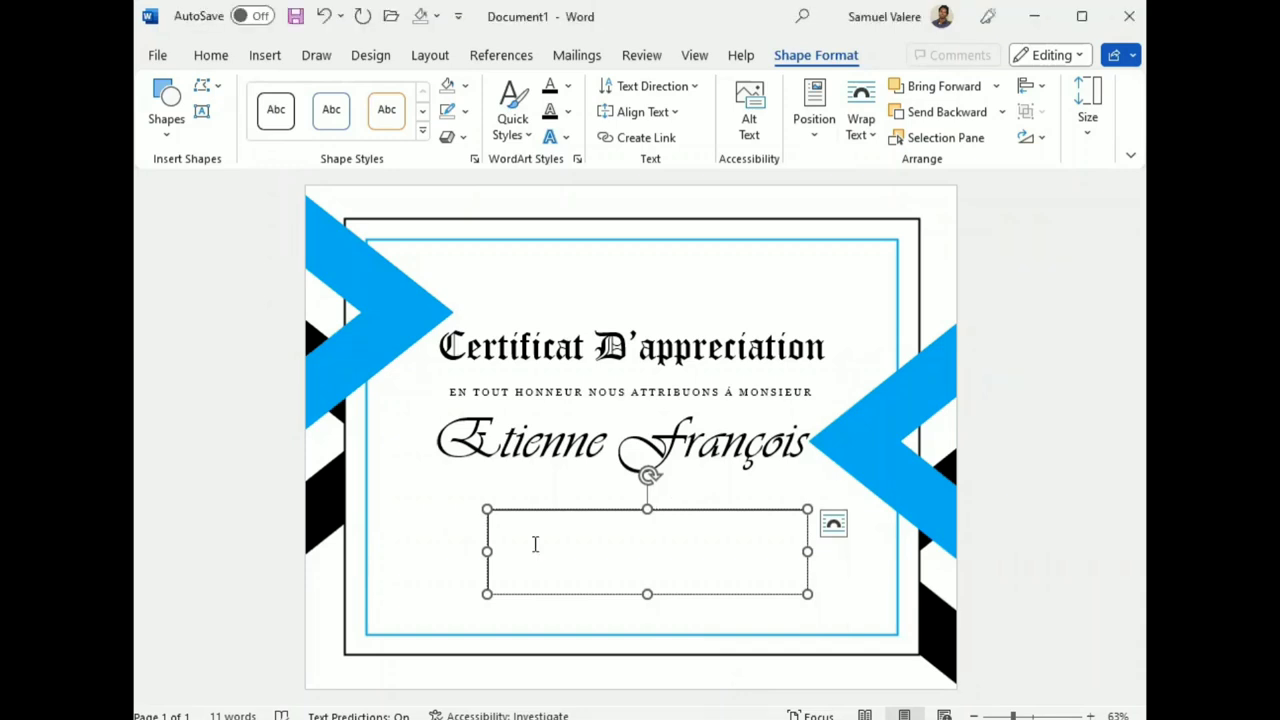
{"action": "type", "text": "La fiabilité est difficile à trouver. Merci d'être quelqu'un sur qui nous pouvons toujours compter ! Je vous suis très reconnaissant pour tout votre travail. Au nom de l'équipe, je vous remercie pour tout ce que vous faites."}
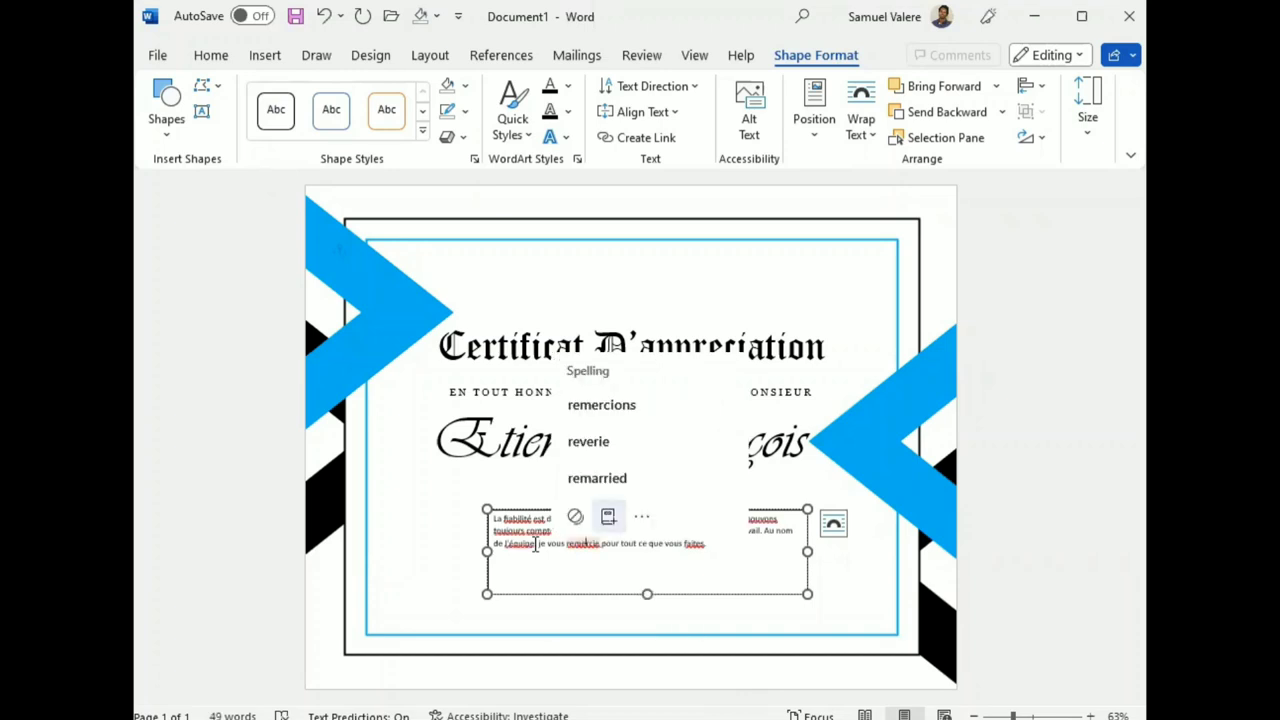
Check toujours and l'équipe, and ignore the spelling flags on fiabilité, est and compter.
{"action": "right_click", "coordinate": [525, 533]}
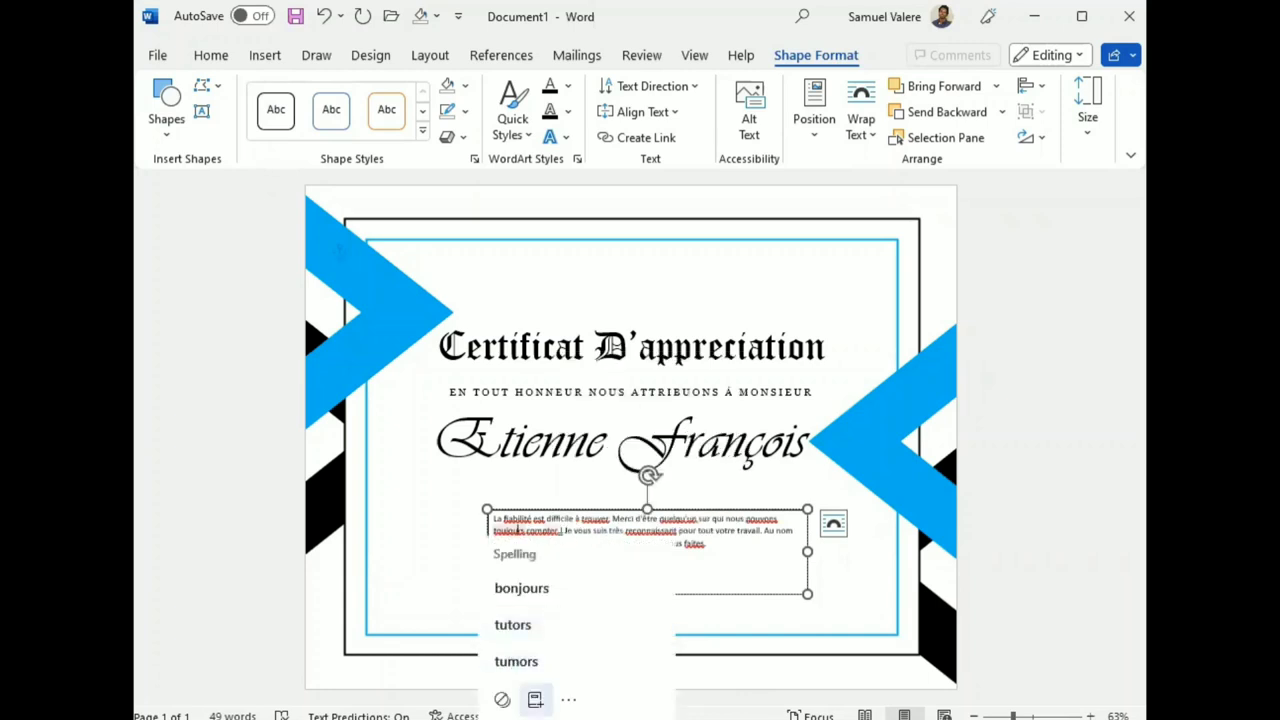
{"action": "right_click", "coordinate": [519, 543]}
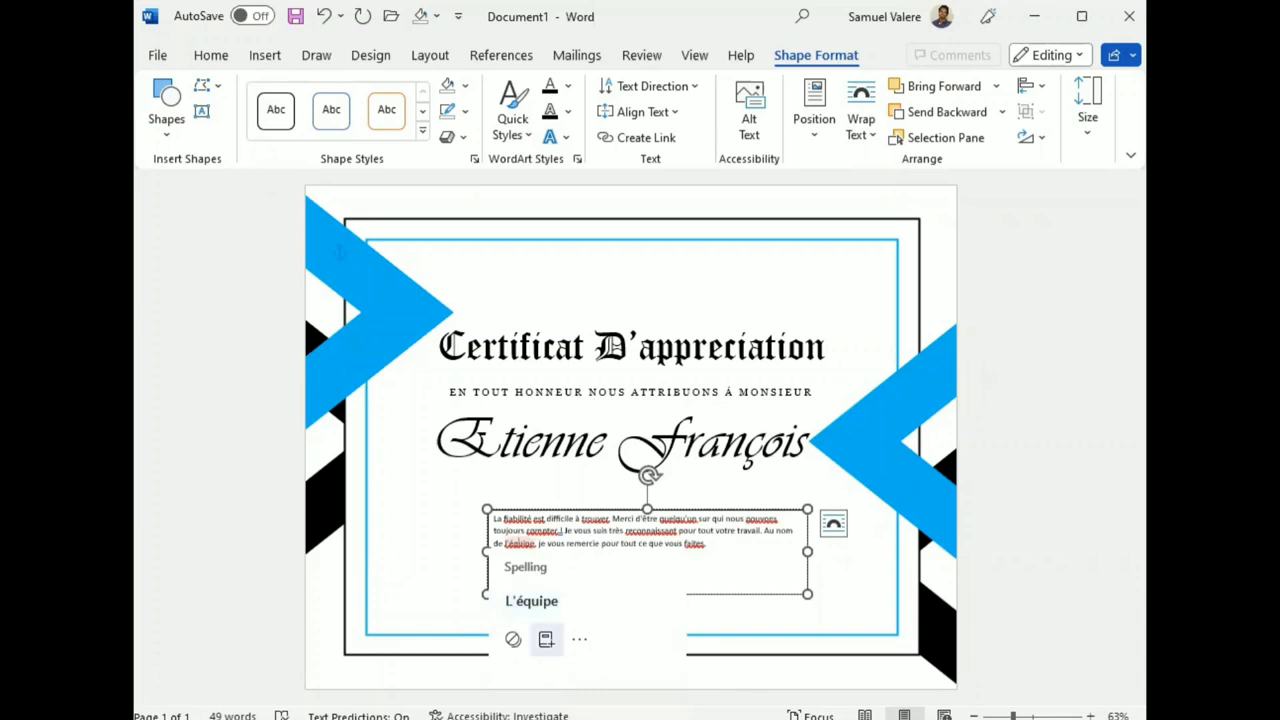
{"action": "right_click", "coordinate": [527, 520]}
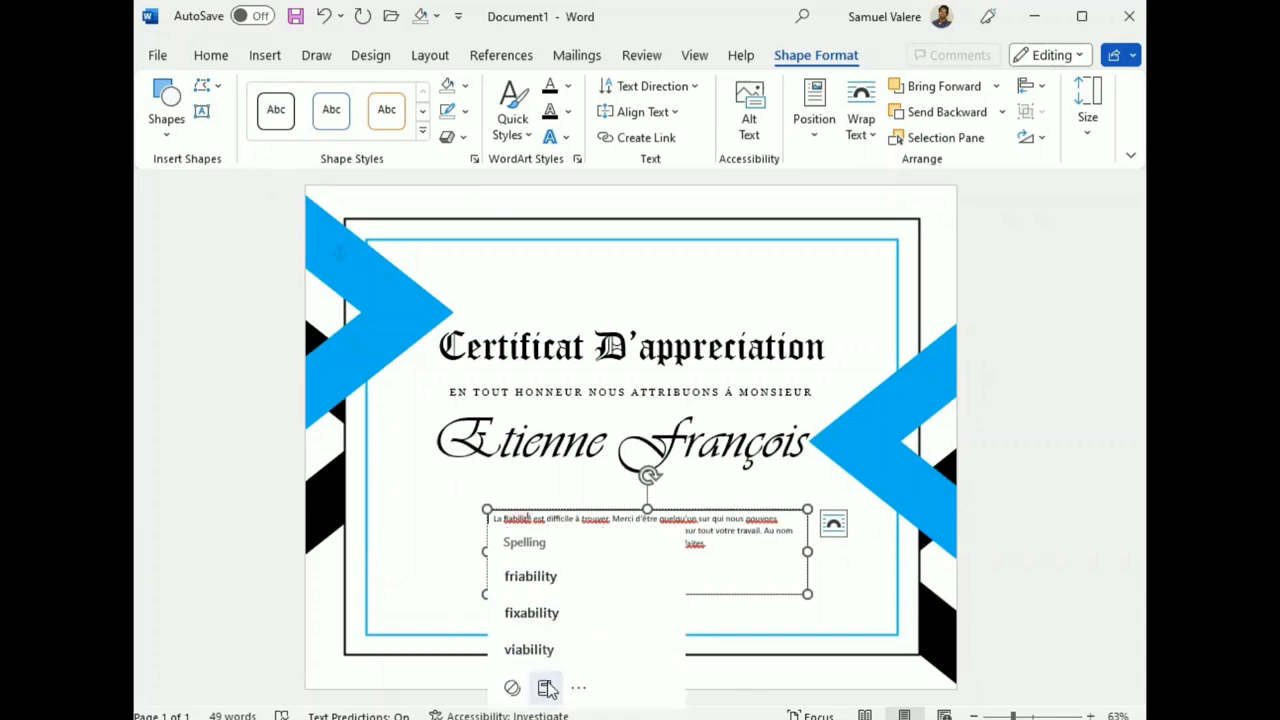
{"action": "left_click", "coordinate": [547, 688]}
{"action": "right_click", "coordinate": [540, 520]}
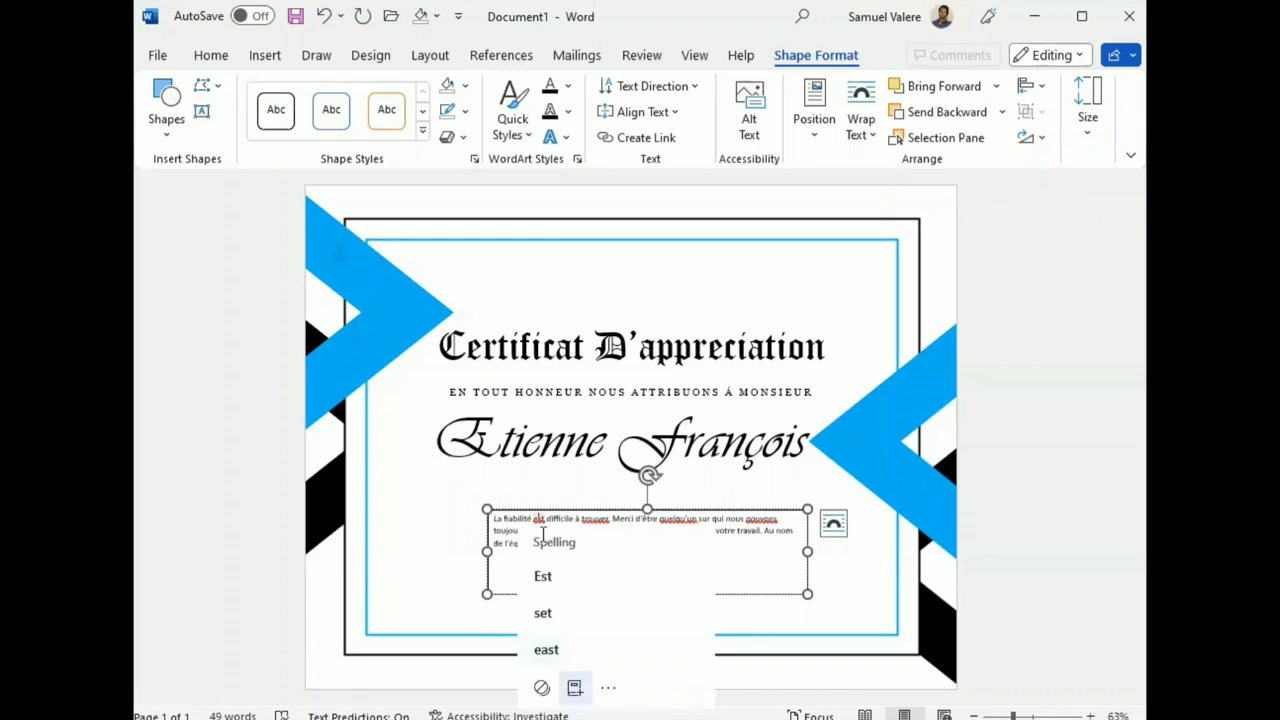
{"action": "left_click", "coordinate": [541, 688]}
{"action": "right_click", "coordinate": [545, 531]}
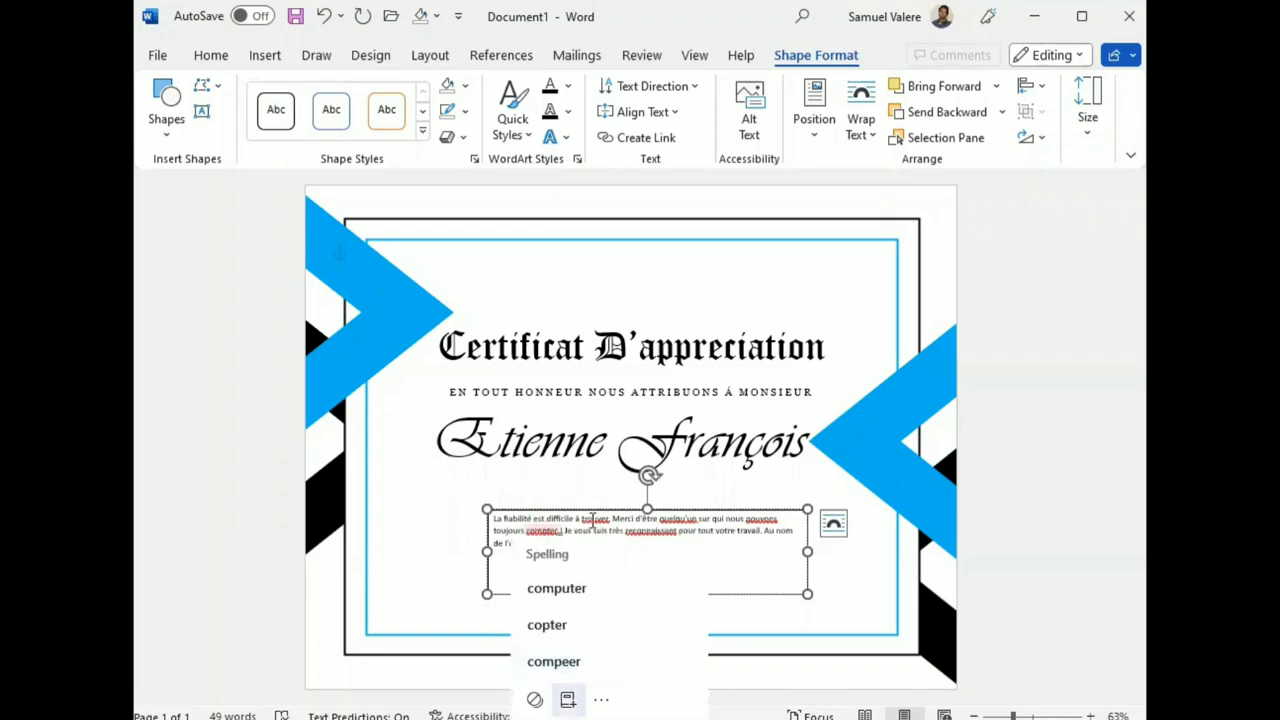
{"action": "left_click", "coordinate": [568, 699]}
Ignore flags on trouver and reconnaissant, then review quelqu'un, pouvons, faites and the 'compter !' grammar issue.
{"action": "right_click", "coordinate": [595, 519]}
{"action": "left_click", "coordinate": [624, 687]}
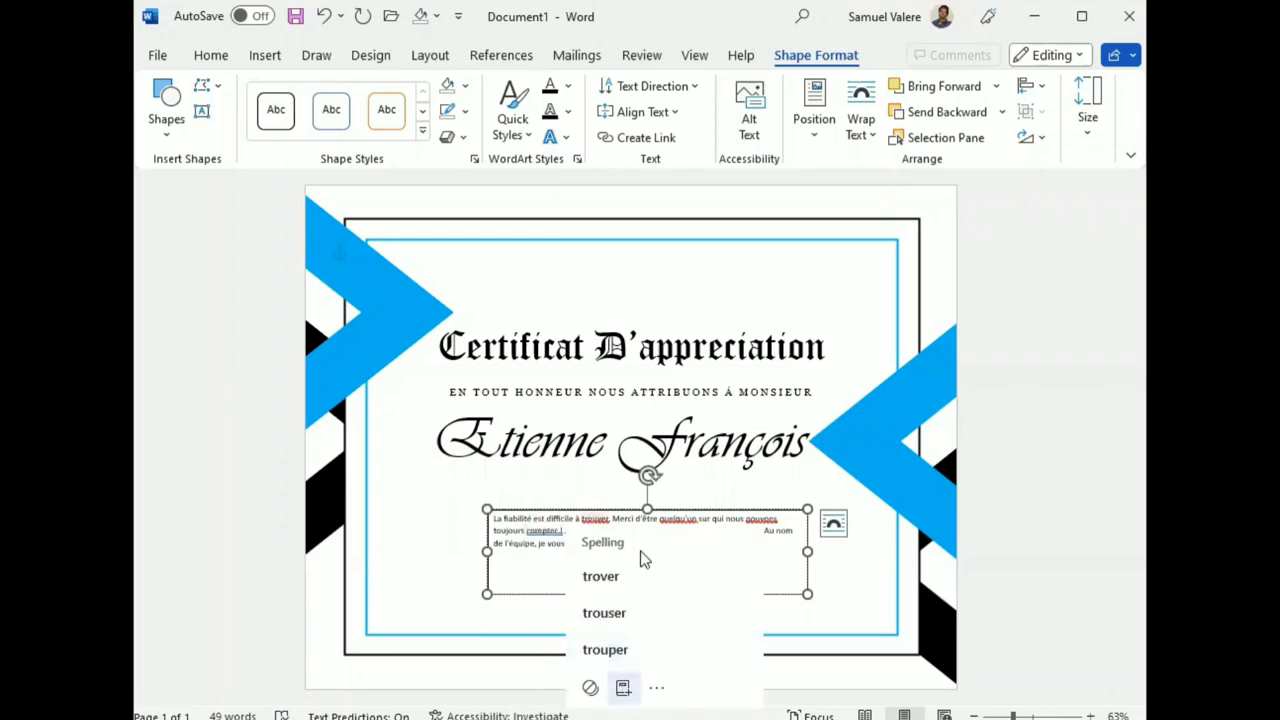
{"action": "right_click", "coordinate": [640, 531]}
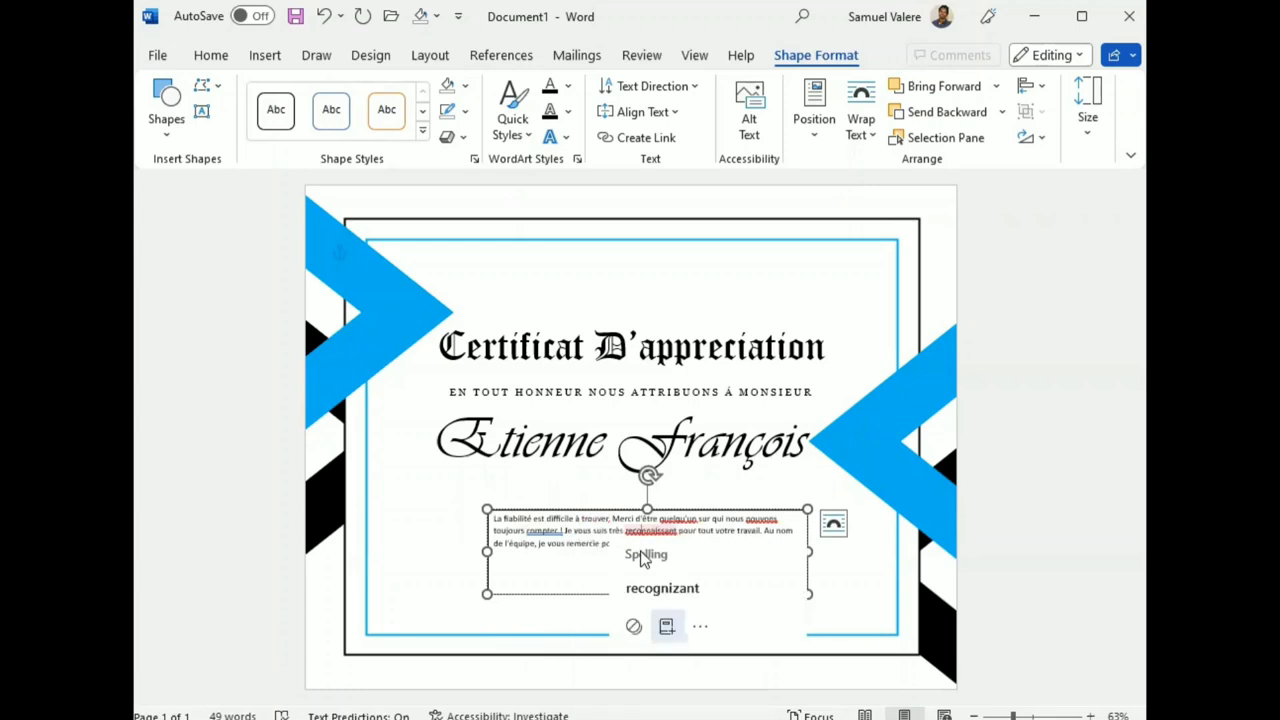
{"action": "left_click", "coordinate": [667, 626]}
{"action": "right_click", "coordinate": [678, 519]}
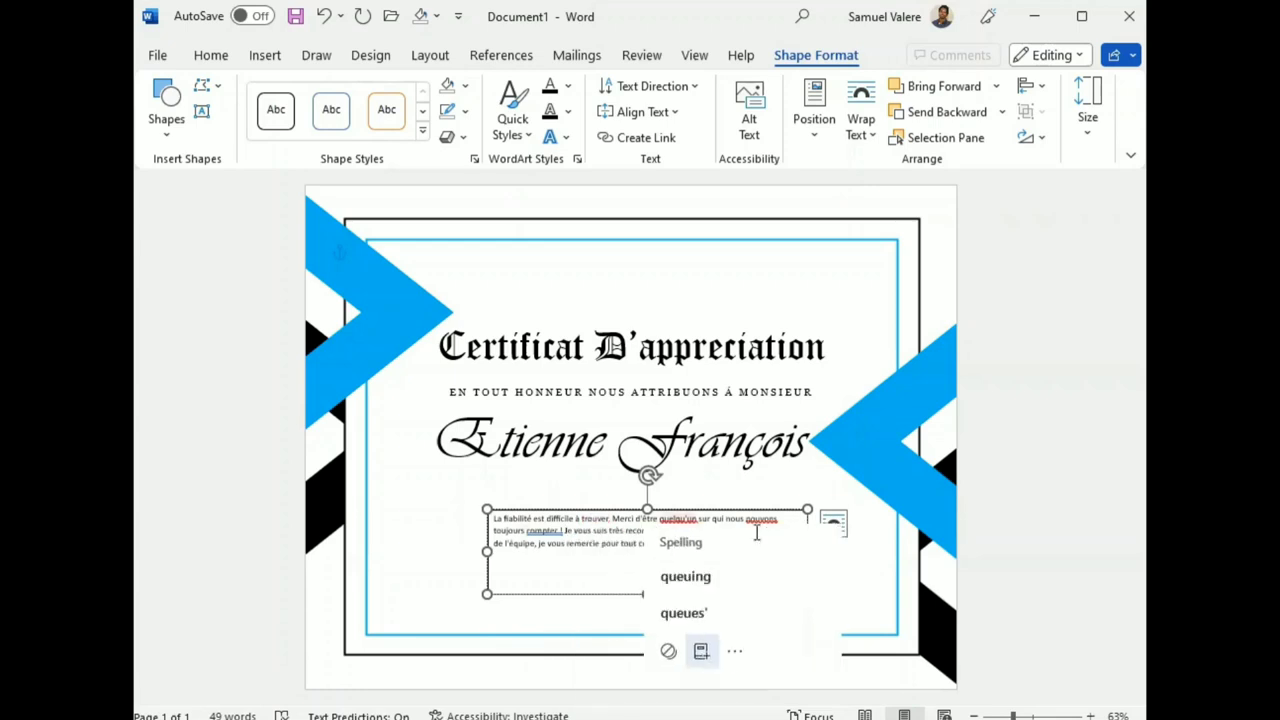
{"action": "right_click", "coordinate": [762, 519]}
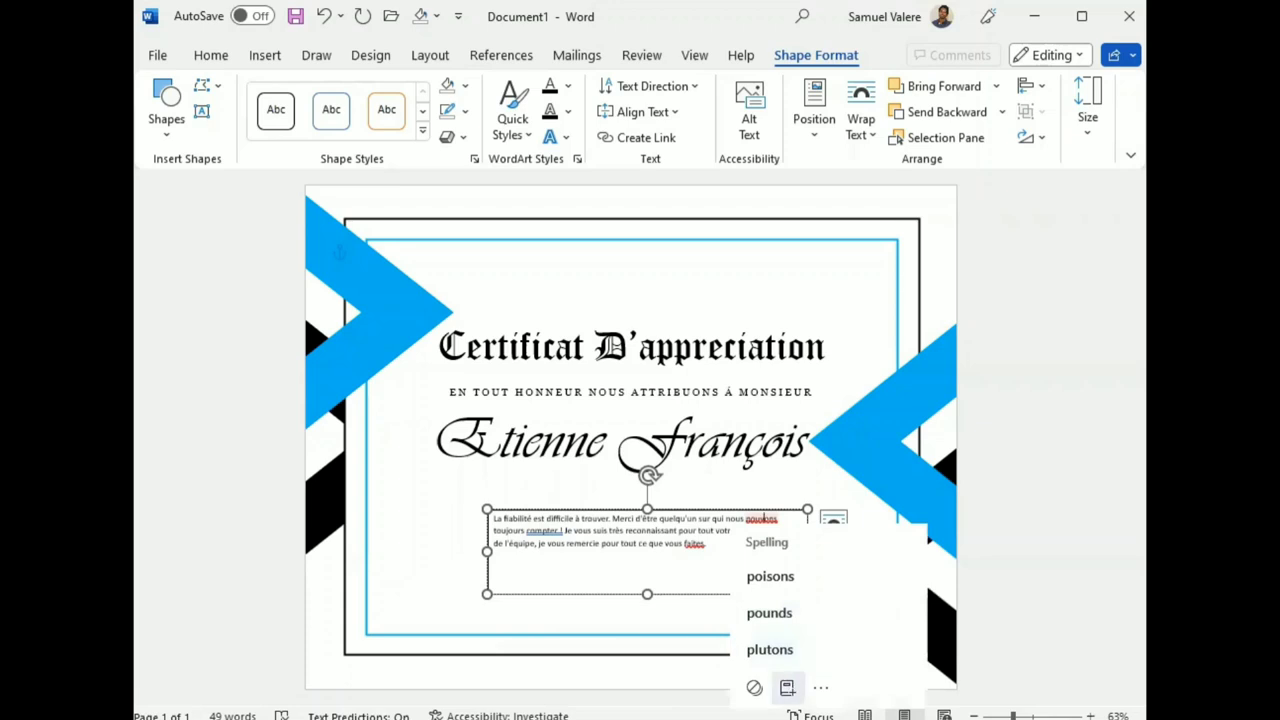
{"action": "right_click", "coordinate": [697, 553]}
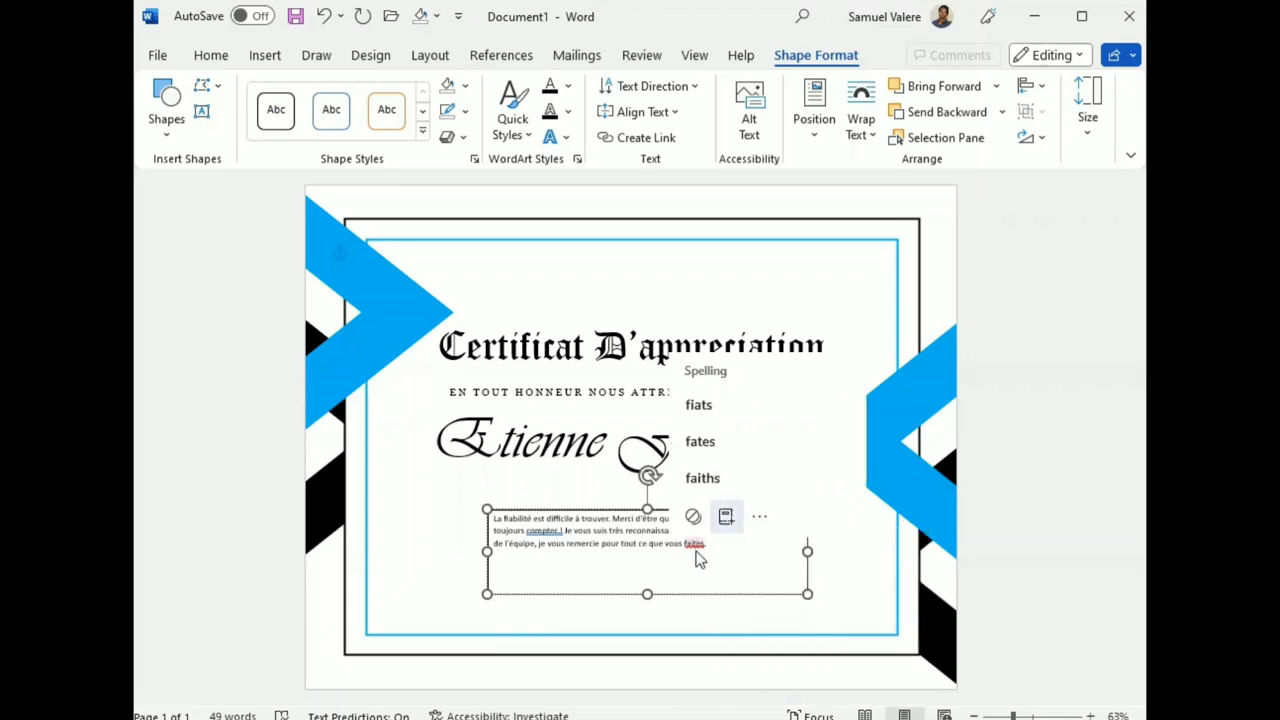
{"action": "right_click", "coordinate": [697, 558]}
Accept the 'compter!' punctuation fix and set the whole paragraph in Georgia.
{"action": "key", "text": "Return"}
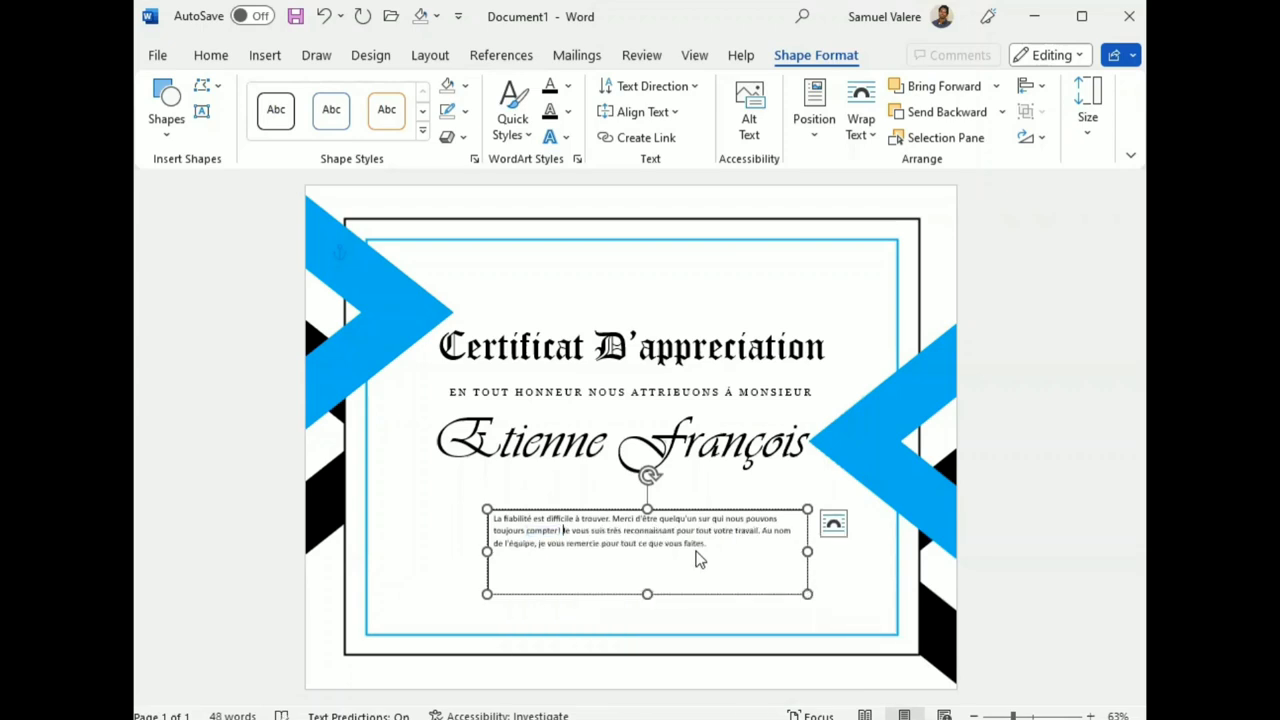
{"action": "key", "text": "ctrl+a"}
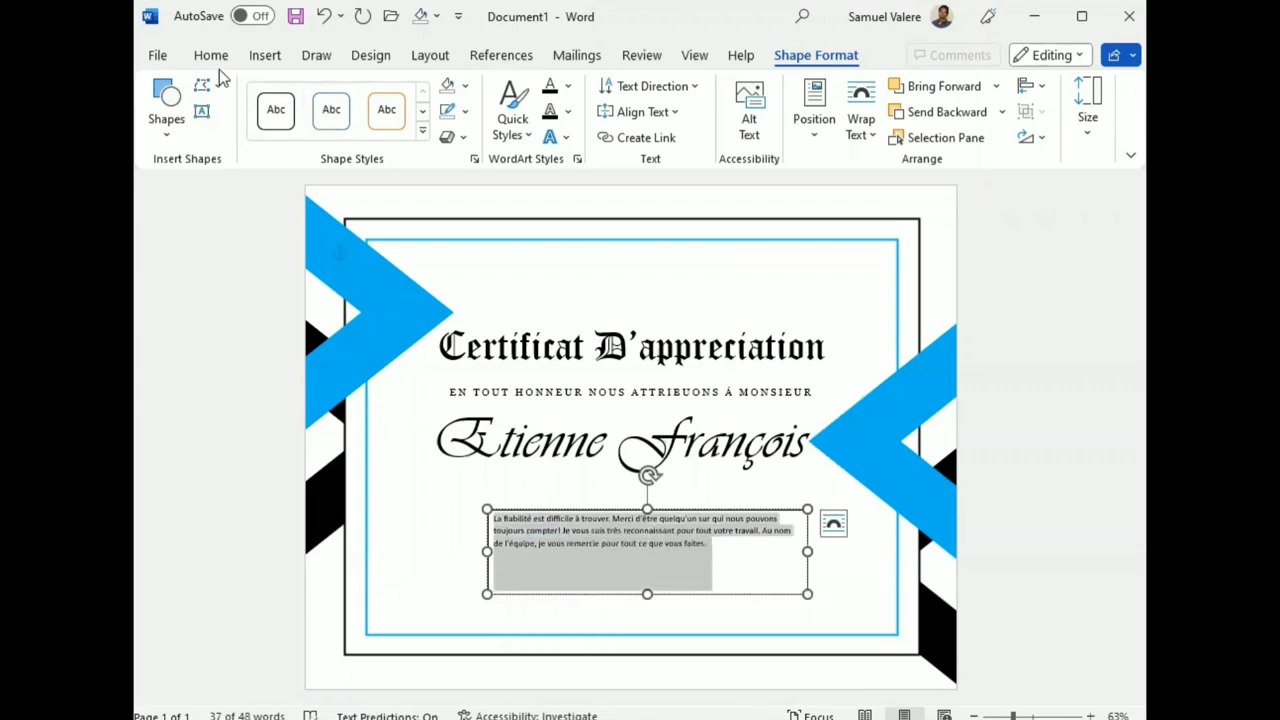
{"action": "left_click", "coordinate": [211, 55]}
{"action": "left_click", "coordinate": [316, 87]}
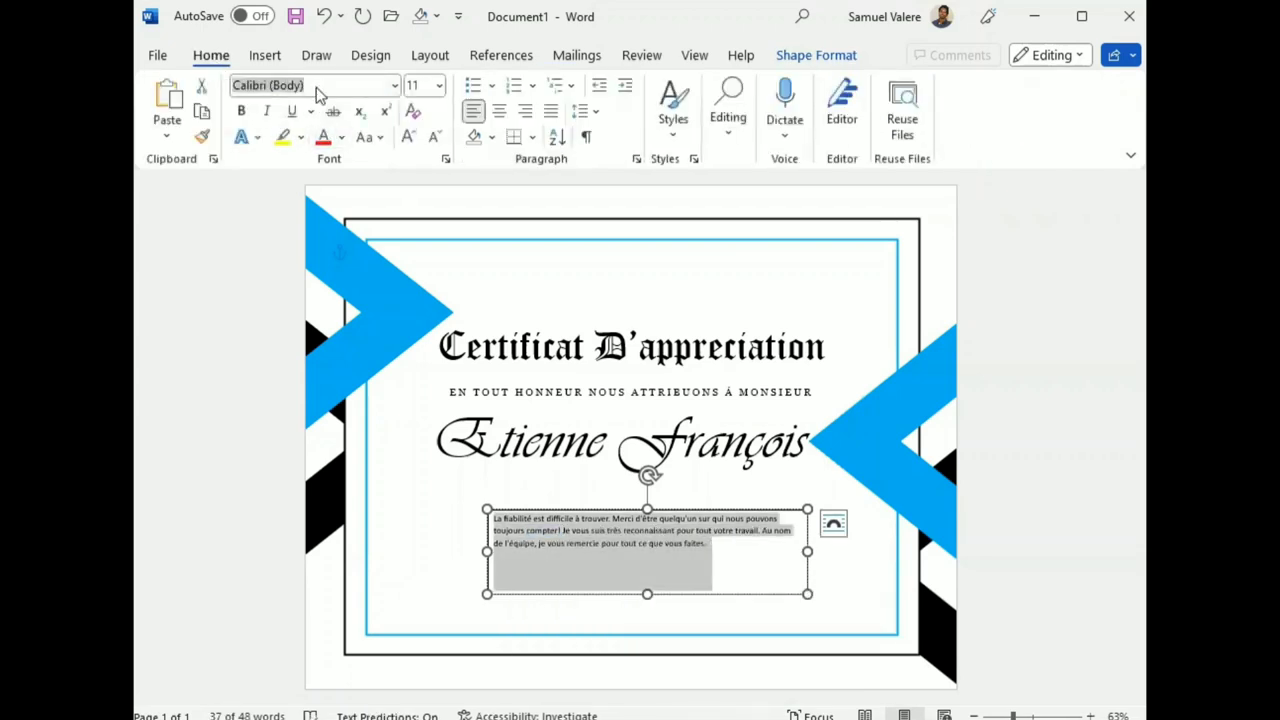
{"action": "type", "text": "Georgia"}
{"action": "key", "text": "Return"}
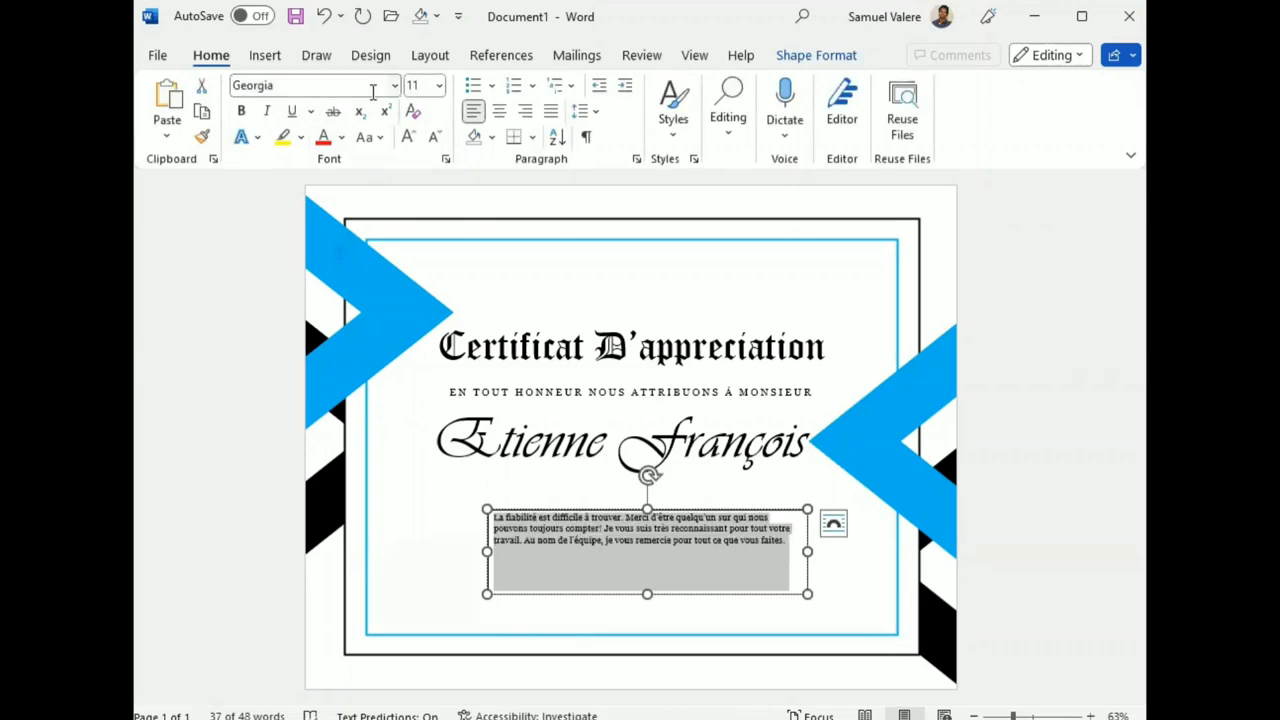
Centre the paragraph and grow its font to 16 pt.
{"action": "key", "text": "ctrl+e"}
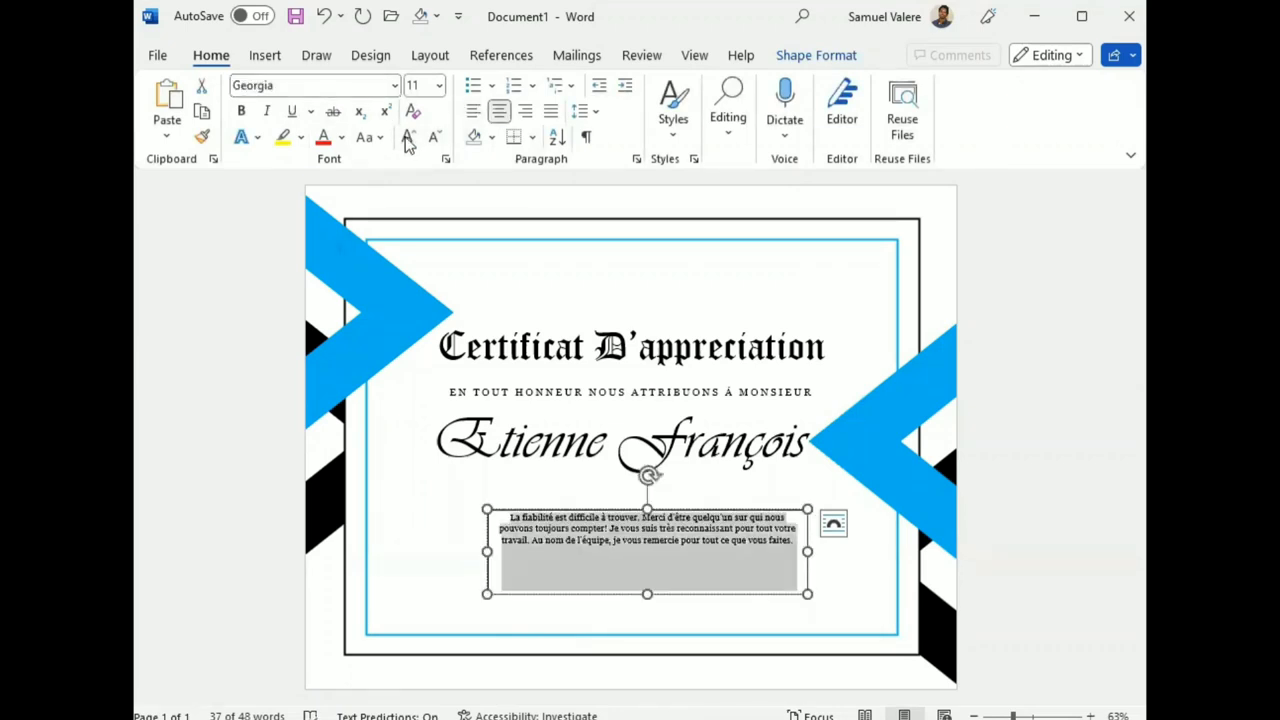
{"action": "left_click", "coordinate": [407, 138]}
{"action": "left_click", "coordinate": [407, 138]}
{"action": "left_click", "coordinate": [407, 138]}
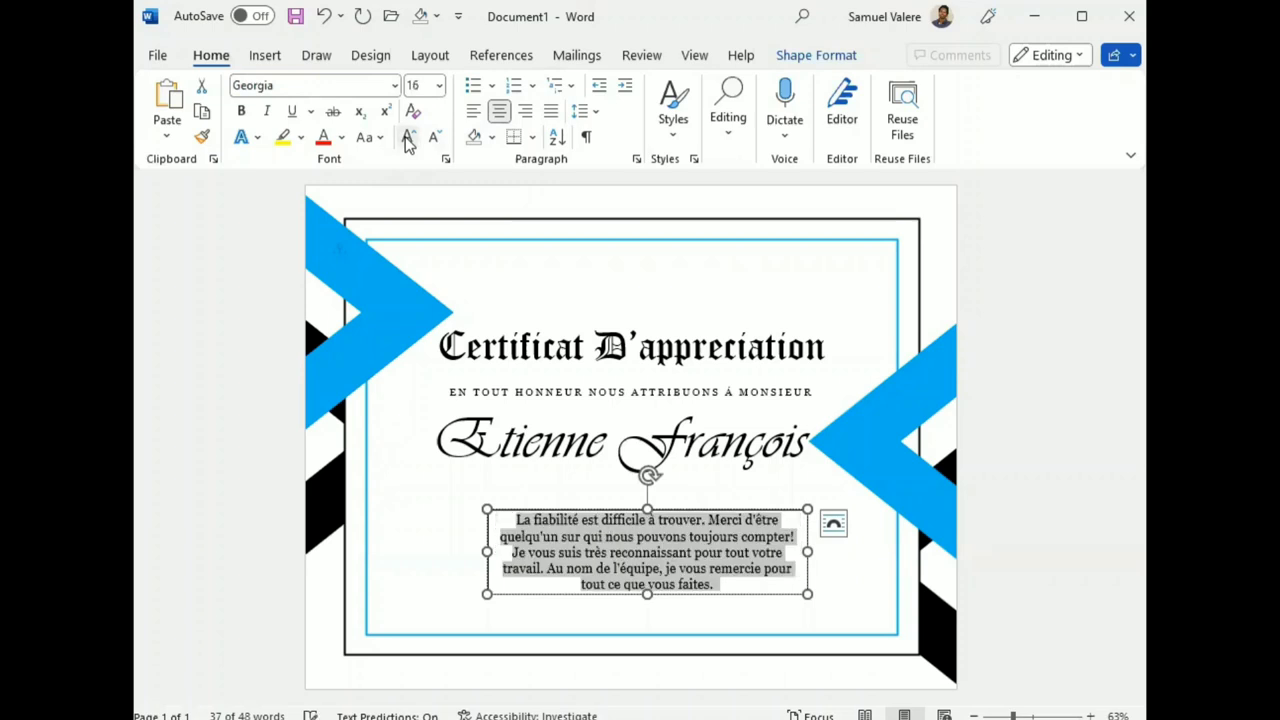
{"action": "scroll", "coordinate": [407, 143], "scroll_direction": "down", "scroll_amount": 10}
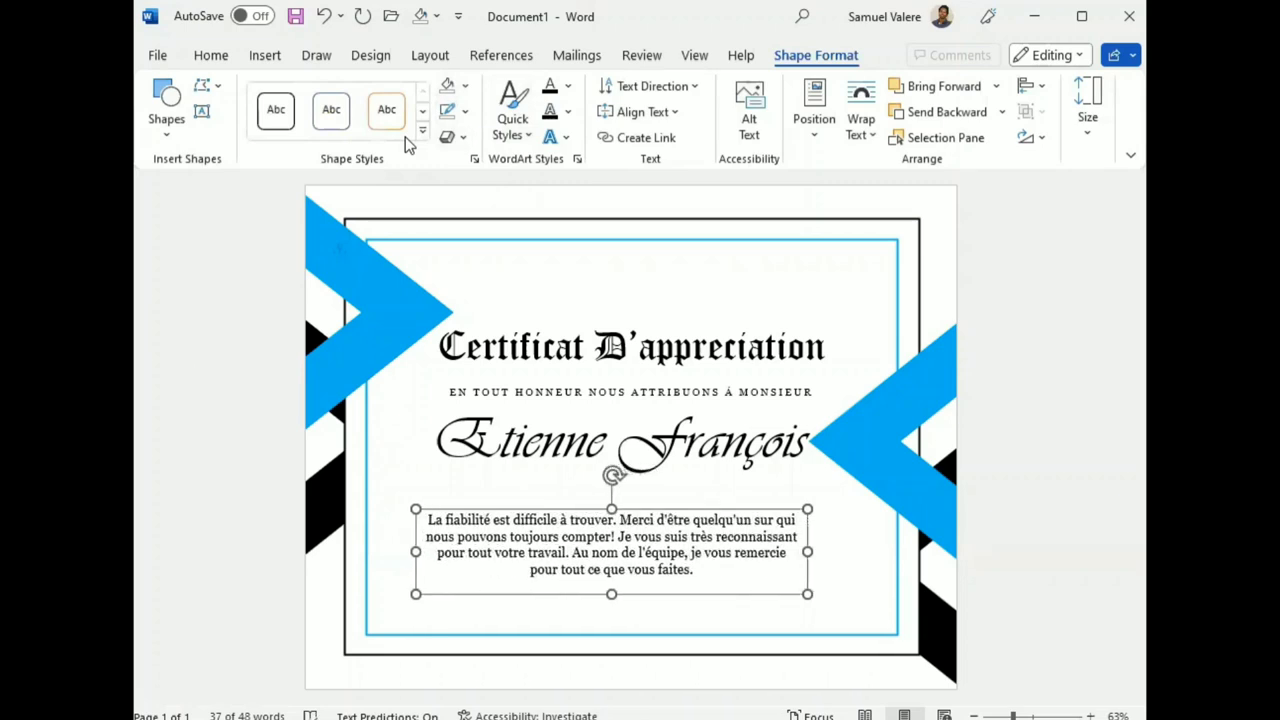
Widen the paragraph box leftward, nudge it beneath the name, and shift the name slightly.
{"action": "mouse_move", "coordinate": [415, 551]}
{"action": "left_mouse_down"}
{"action": "mouse_move", "coordinate": [389, 551]}
{"action": "mouse_move", "coordinate": [443, 505]}
{"action": "left_mouse_up"}
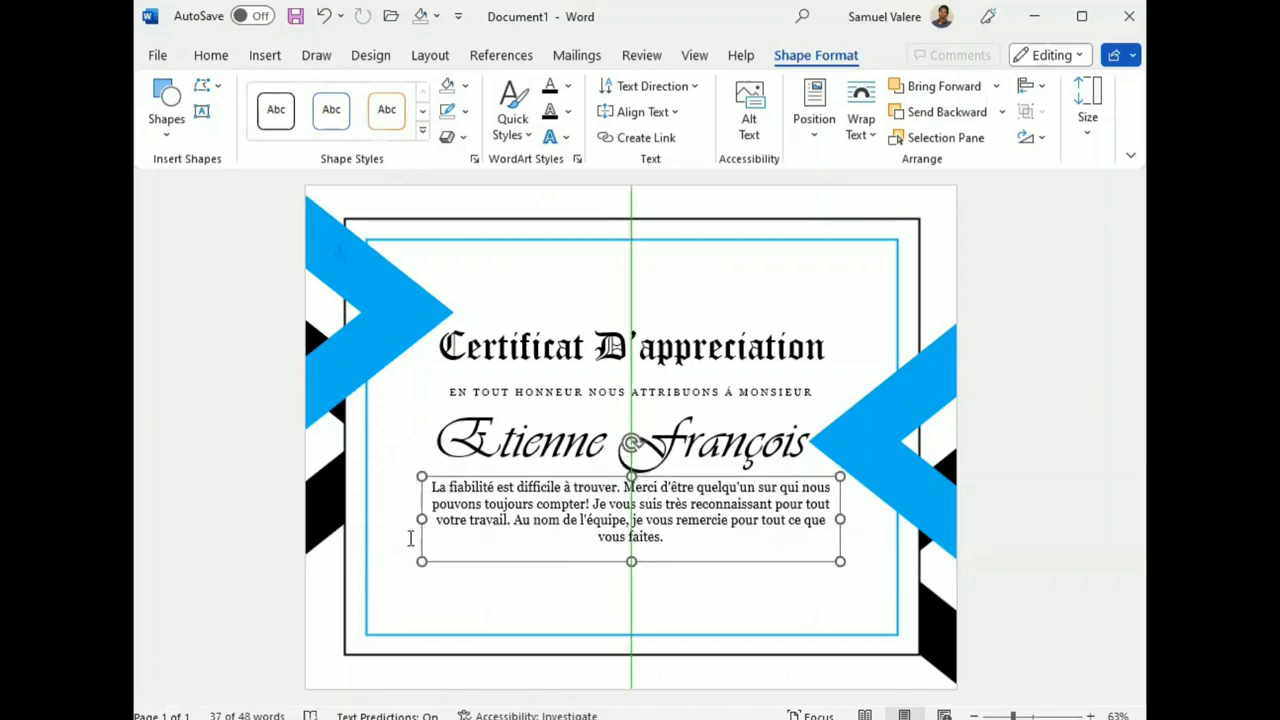
{"action": "left_click_drag", "start_coordinate": [410, 538], "coordinate": [405, 532]}
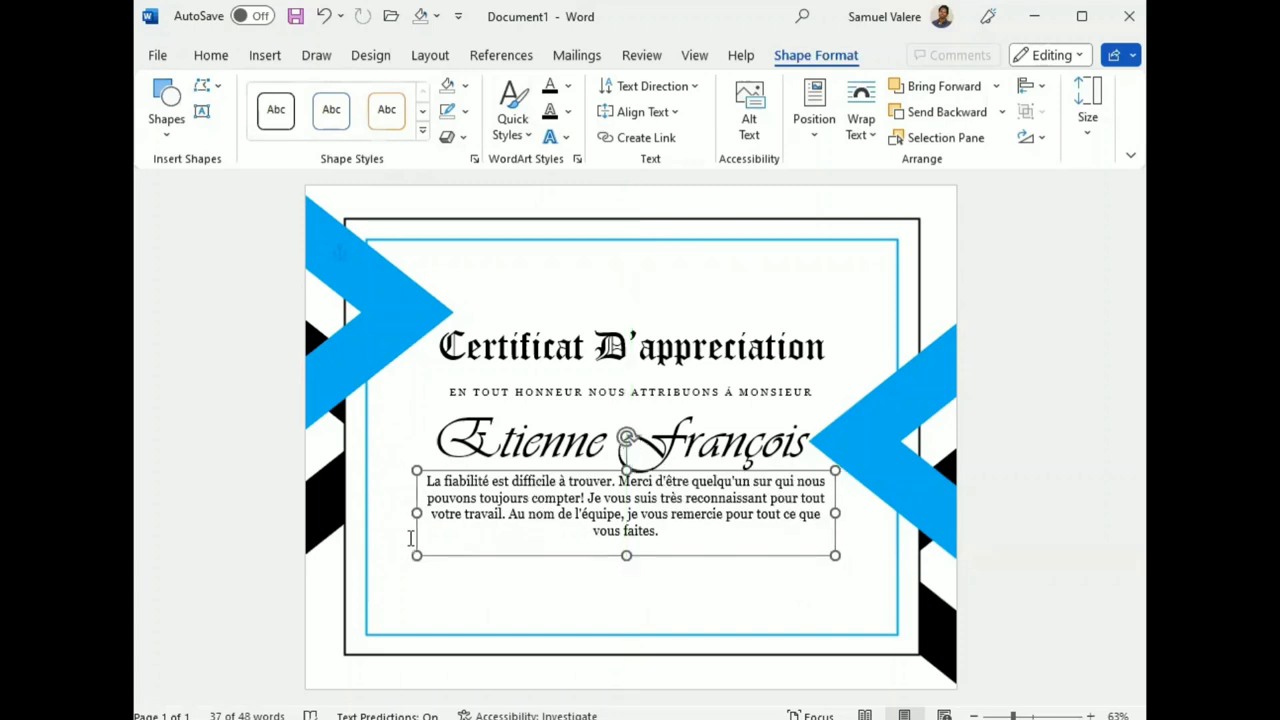
{"action": "key", "text": "Down"}
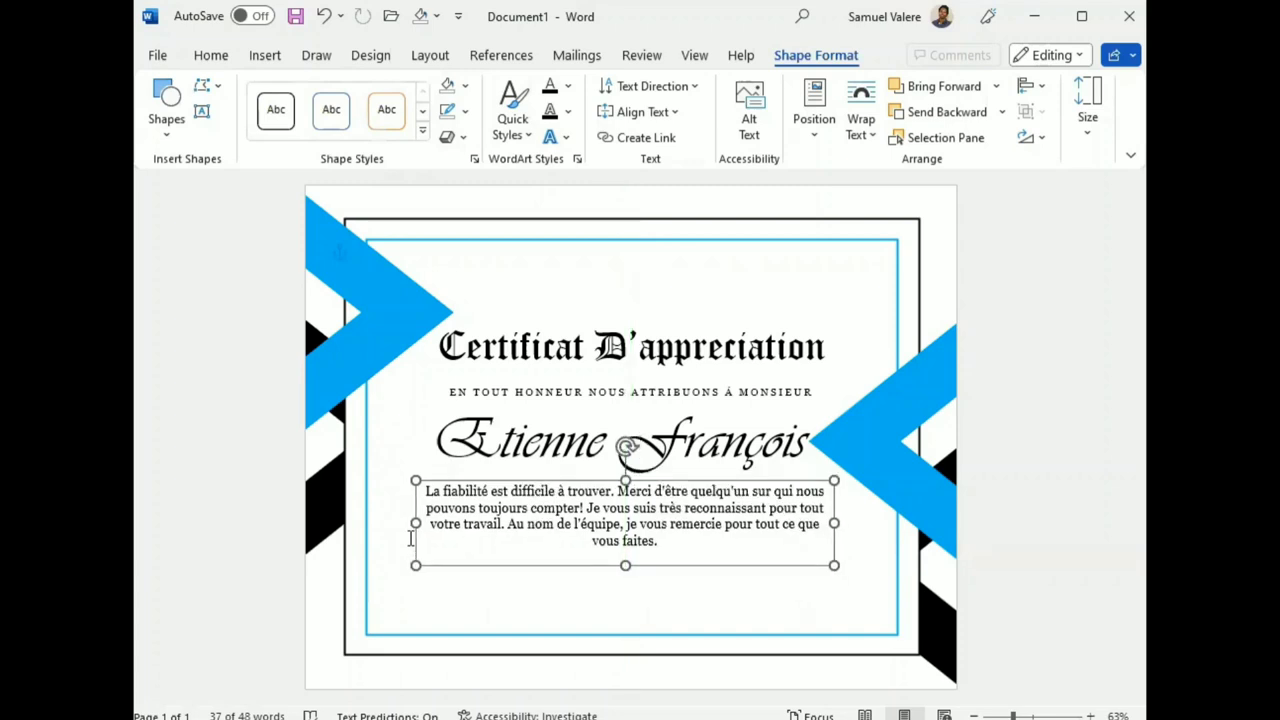
{"action": "key", "text": "Down"}
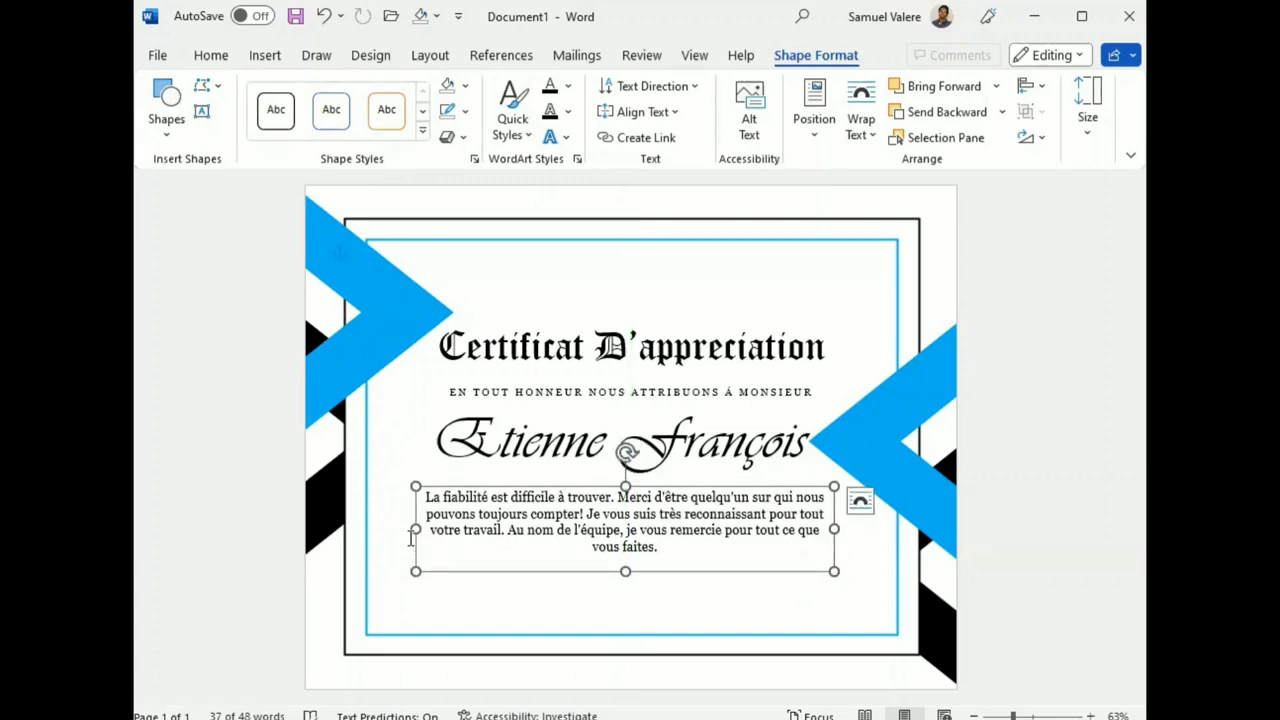
{"action": "key", "text": "Up"}
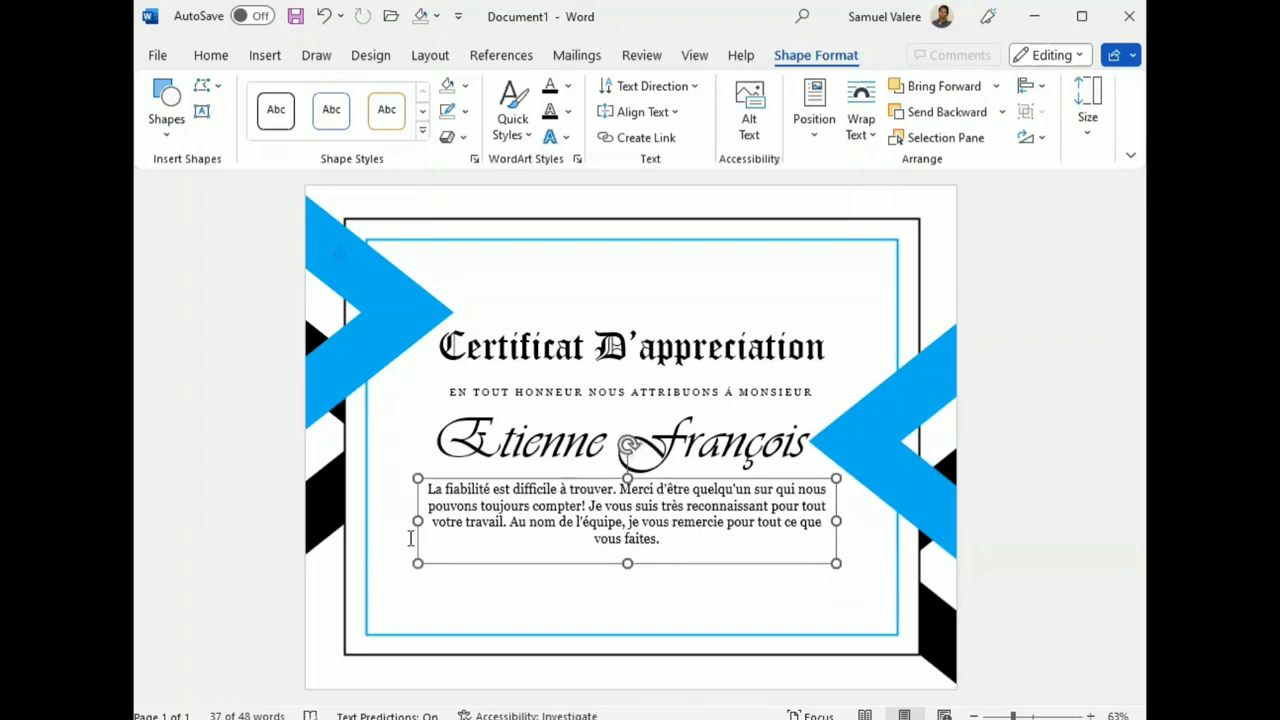
{"action": "key", "text": "Left"}
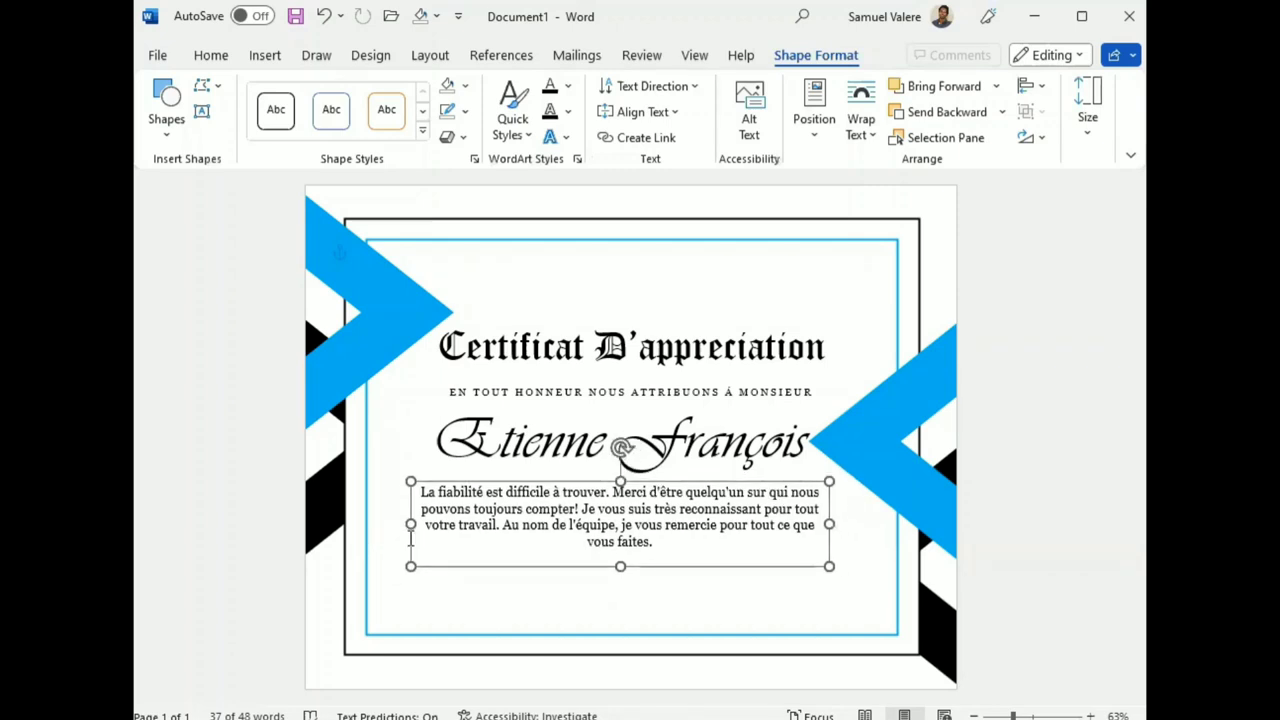
{"action": "left_click", "coordinate": [667, 481]}
{"action": "left_click_drag", "start_coordinate": [667, 481], "coordinate": [673, 480]}
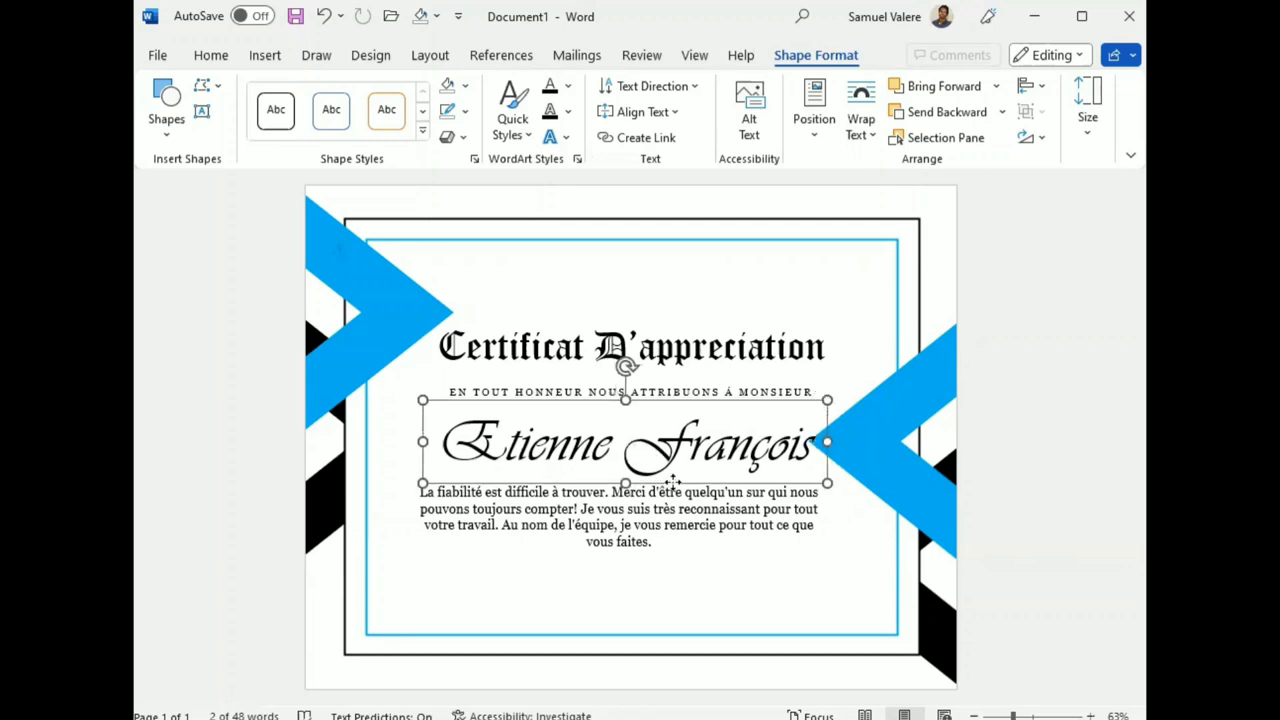
Select the recipient name and switch its text fill to a gradient.
{"action": "left_click", "coordinate": [663, 568]}
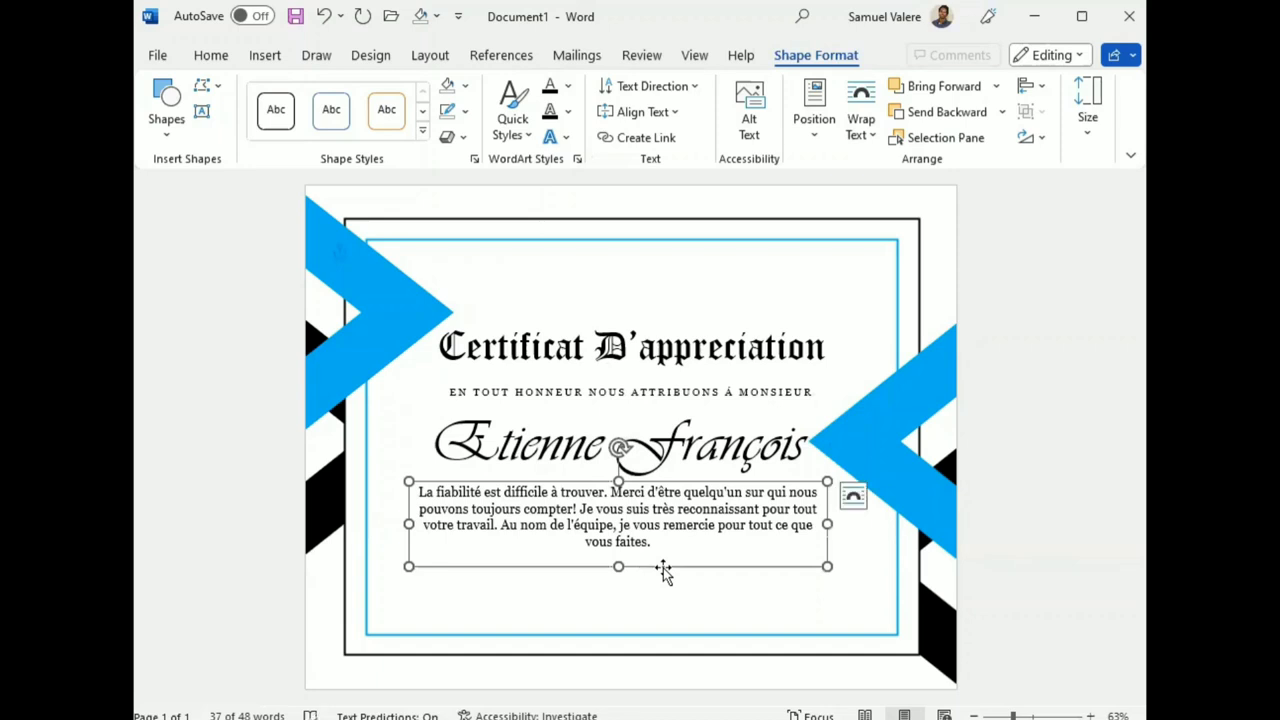
{"action": "triple_click", "coordinate": [620, 445]}
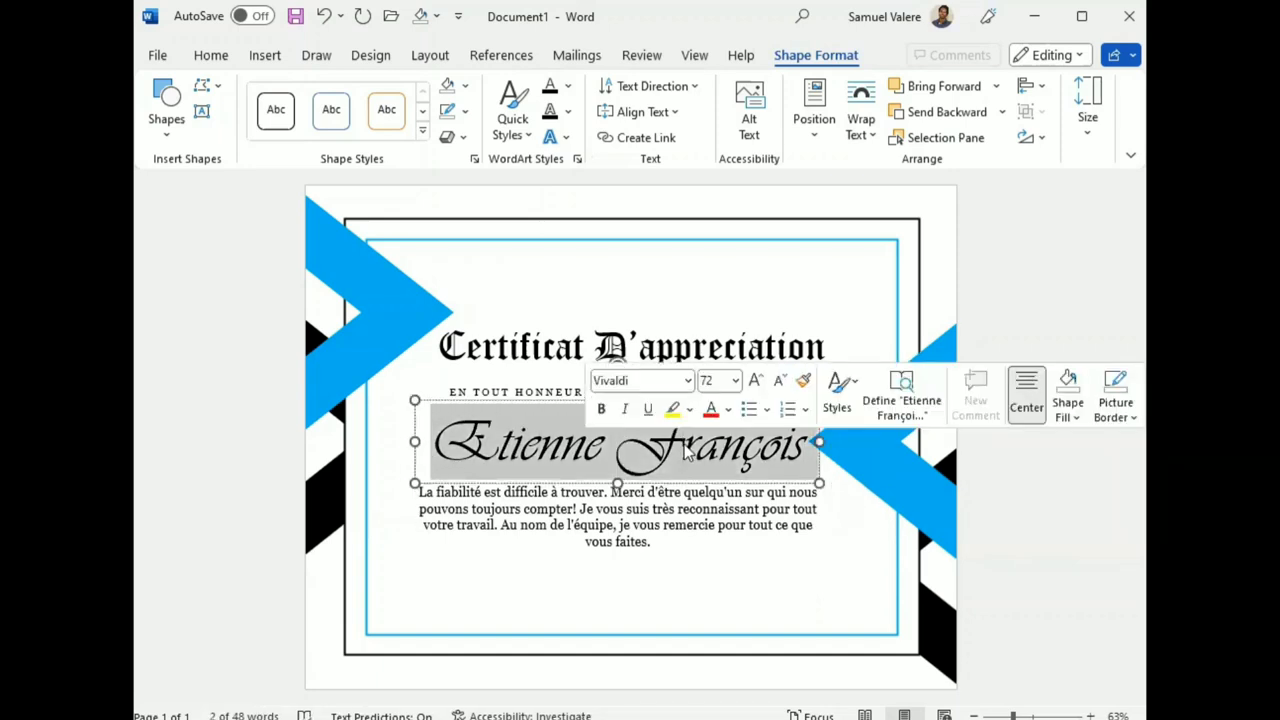
{"action": "left_click", "coordinate": [567, 86]}
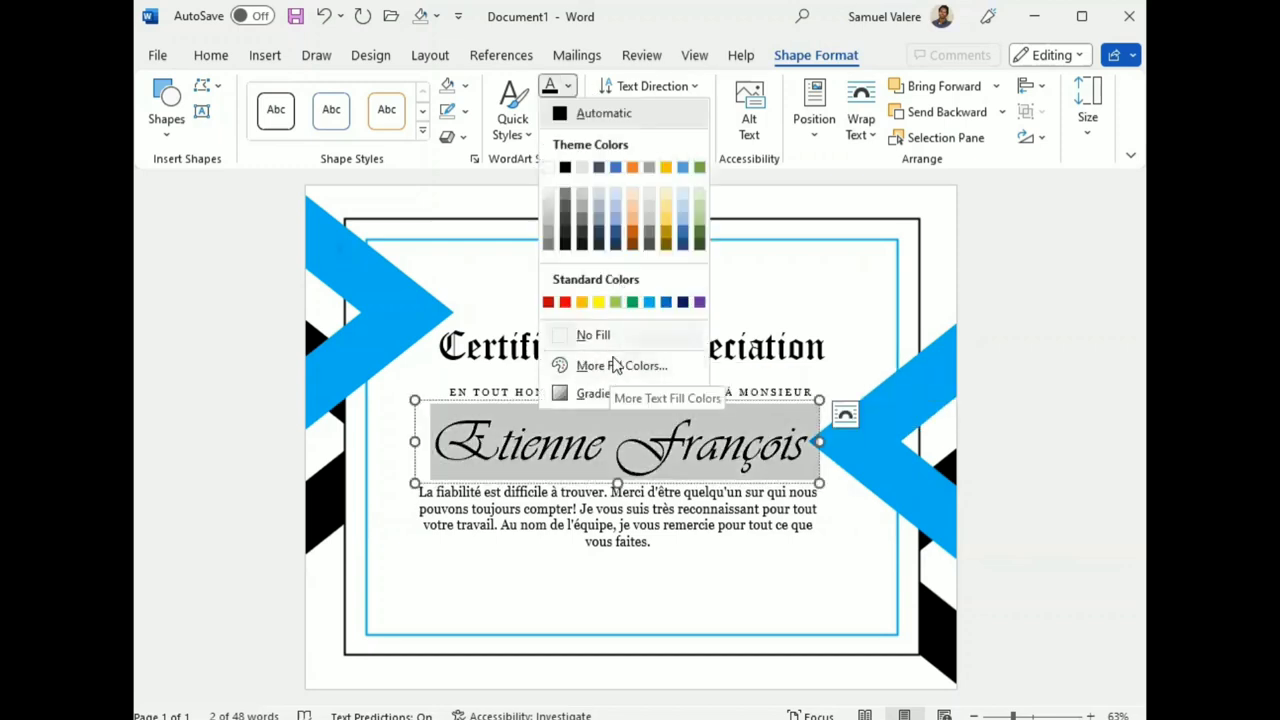
{"action": "mouse_move", "coordinate": [598, 393]}
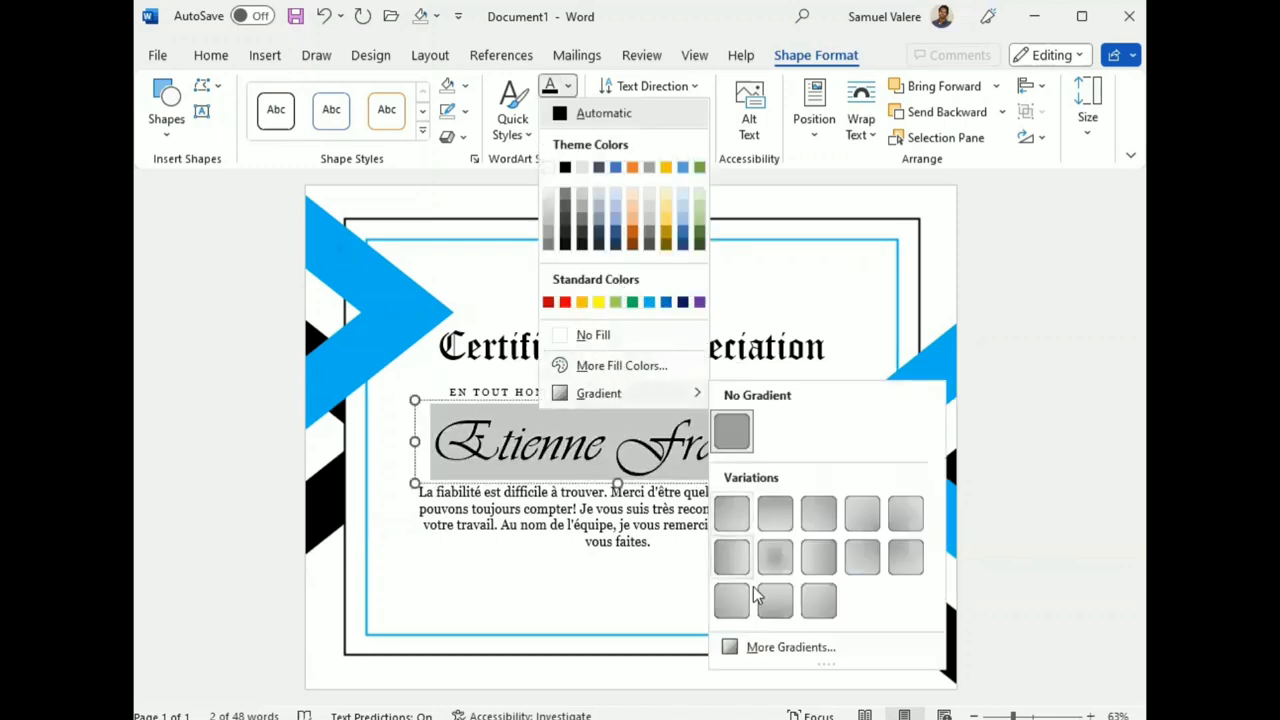
{"action": "left_click", "coordinate": [760, 648]}
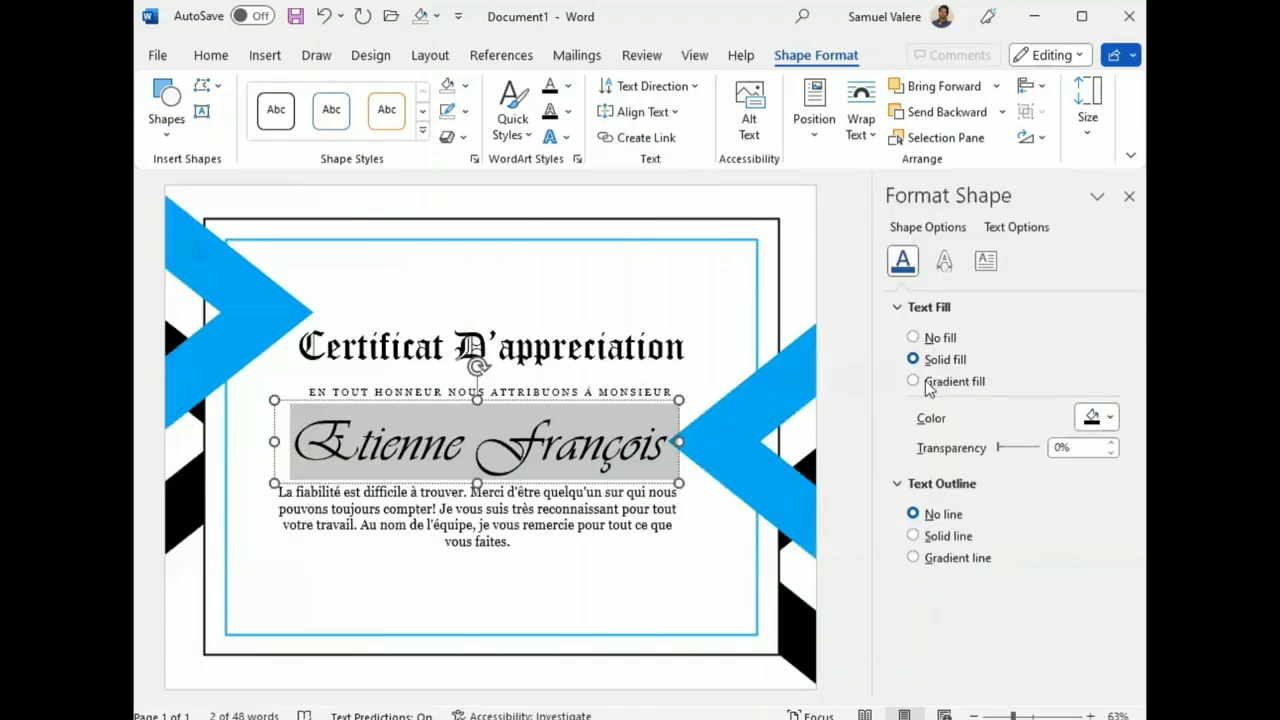
{"action": "left_click", "coordinate": [946, 384]}
Remove the extra gradient stops and set the right stop to blue and the left to black.
{"action": "left_click", "coordinate": [1022, 558]}
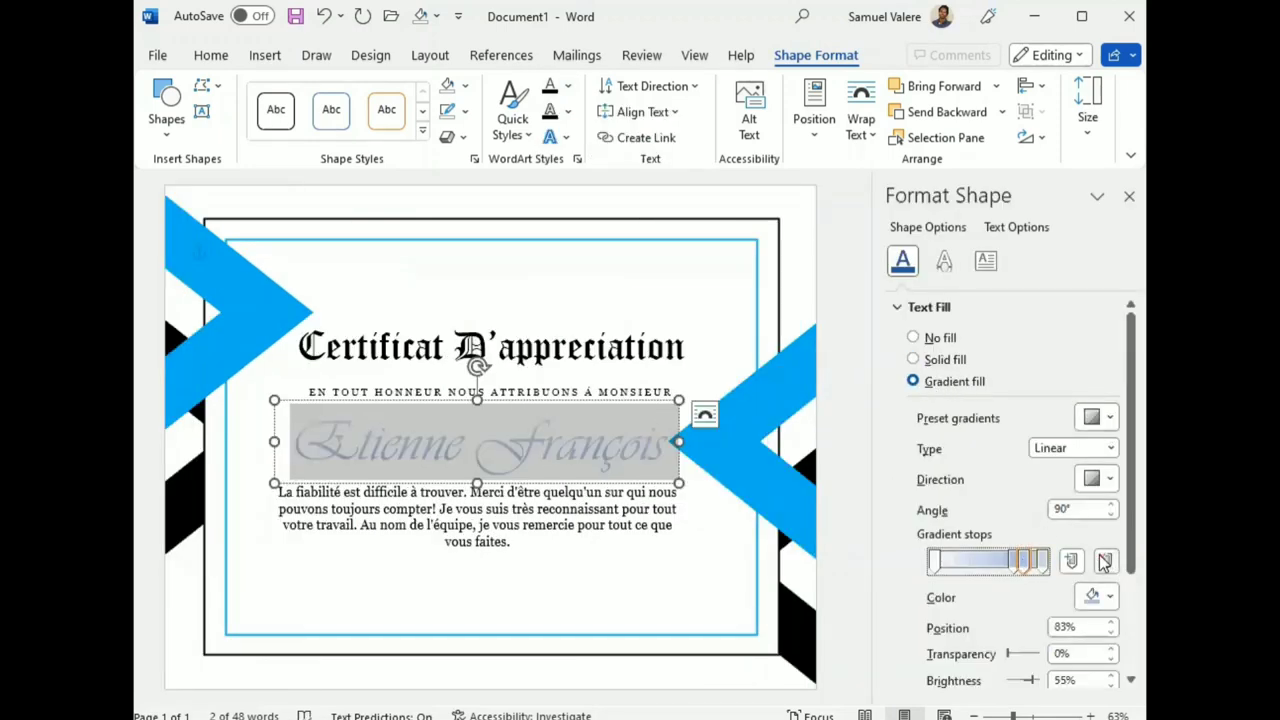
{"action": "left_click", "coordinate": [1107, 561]}
{"action": "left_click", "coordinate": [1107, 561]}
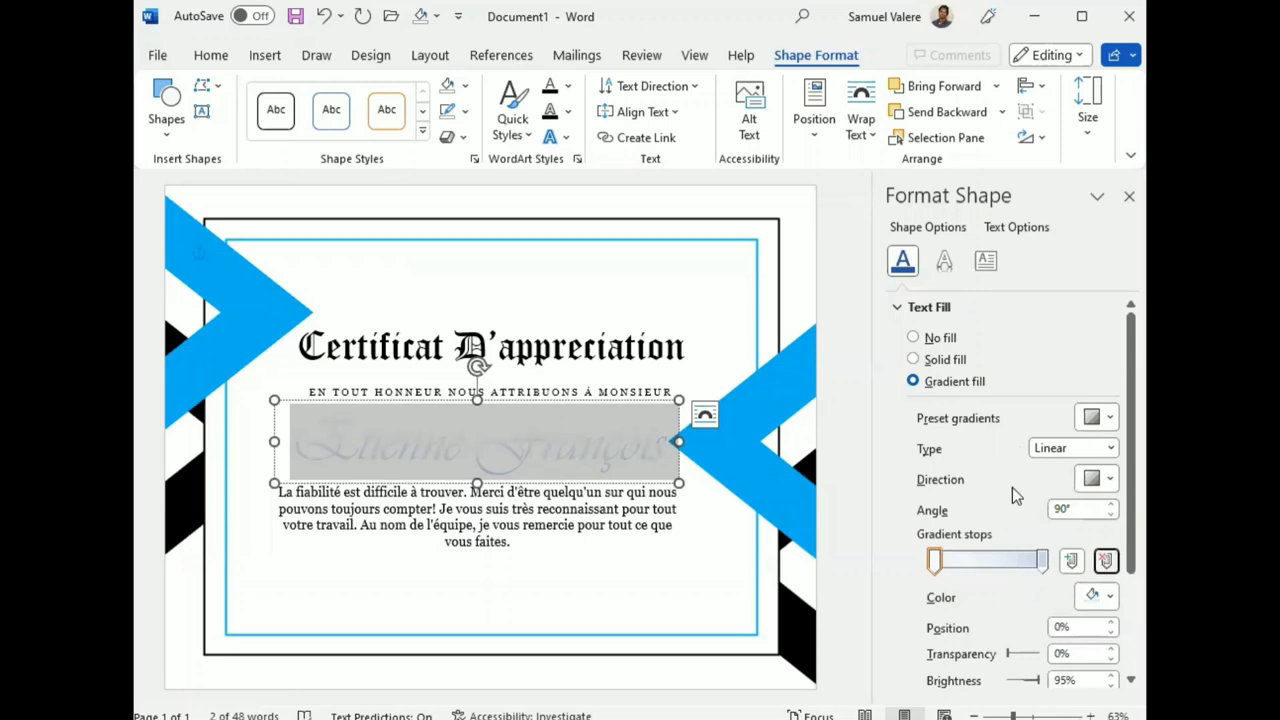
{"action": "left_click", "coordinate": [1041, 561]}
{"action": "left_click", "coordinate": [1108, 597]}
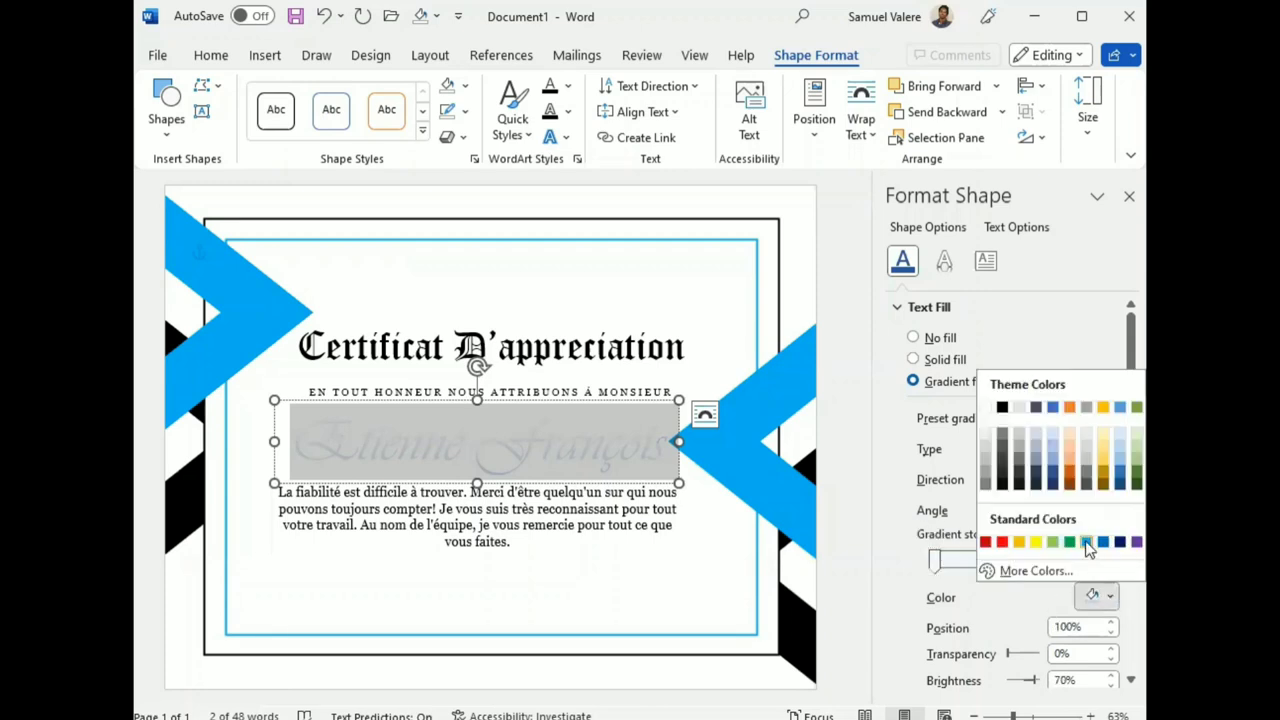
{"action": "left_click", "coordinate": [1087, 542]}
{"action": "left_click", "coordinate": [935, 561]}
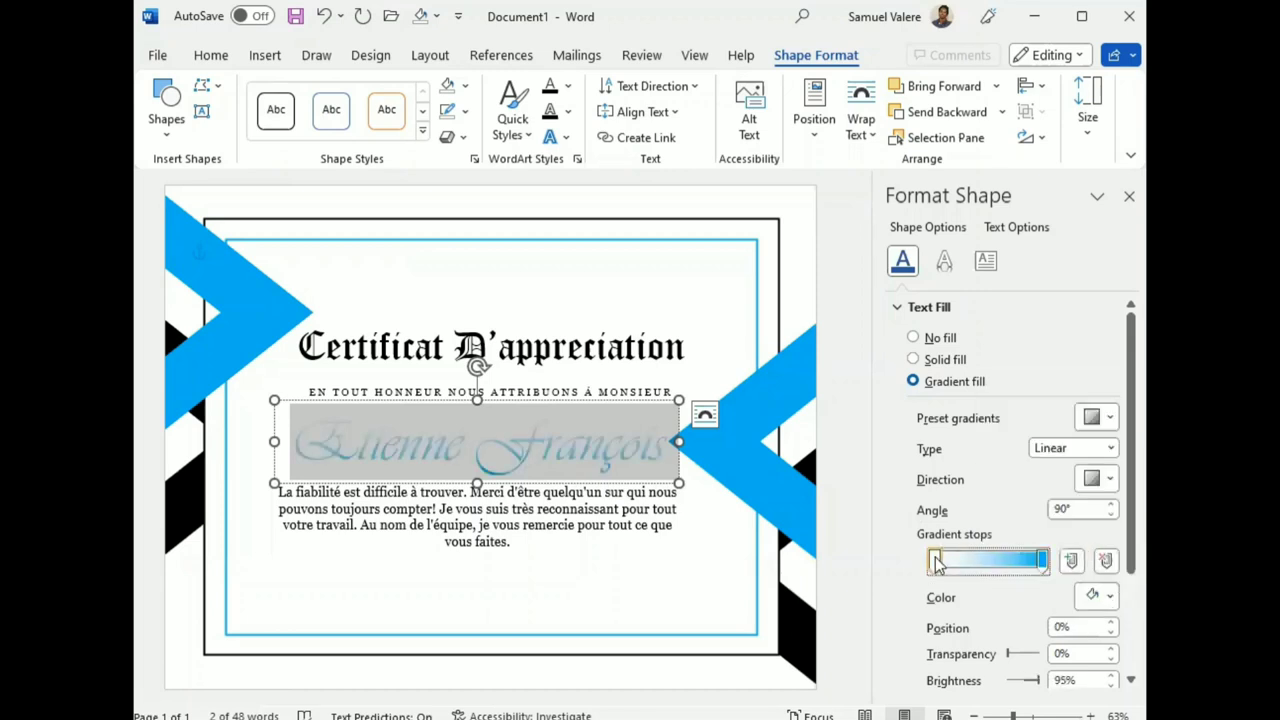
{"action": "left_click", "coordinate": [1100, 596]}
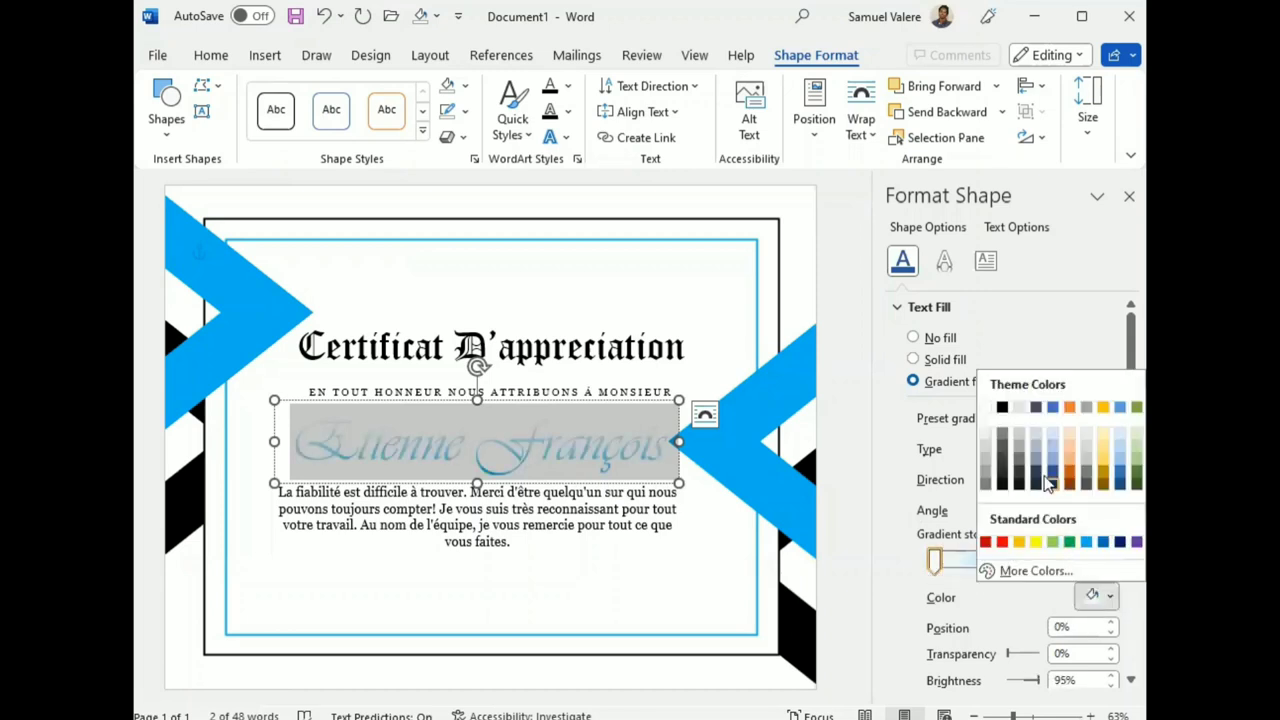
{"action": "left_click", "coordinate": [1002, 407]}
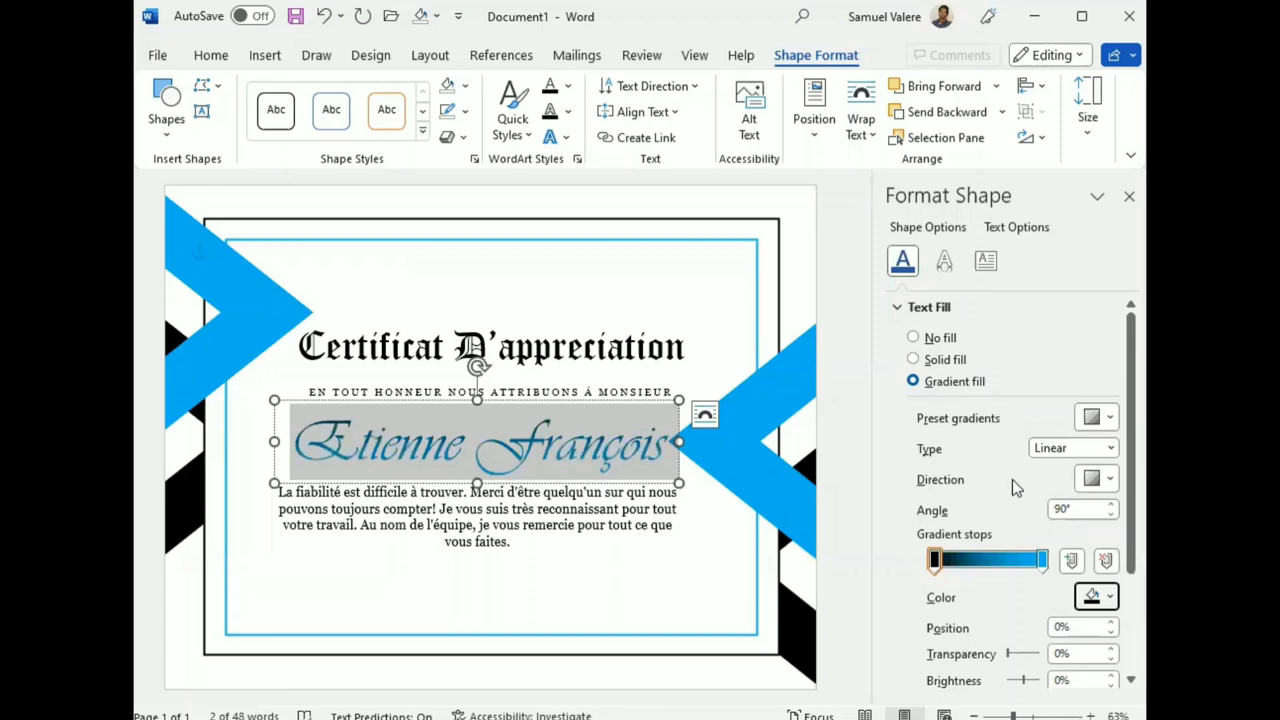
Set a linear gradient direction at 270°, adjust the black stop position, and close Format Shape.
{"action": "left_click", "coordinate": [937, 563]}
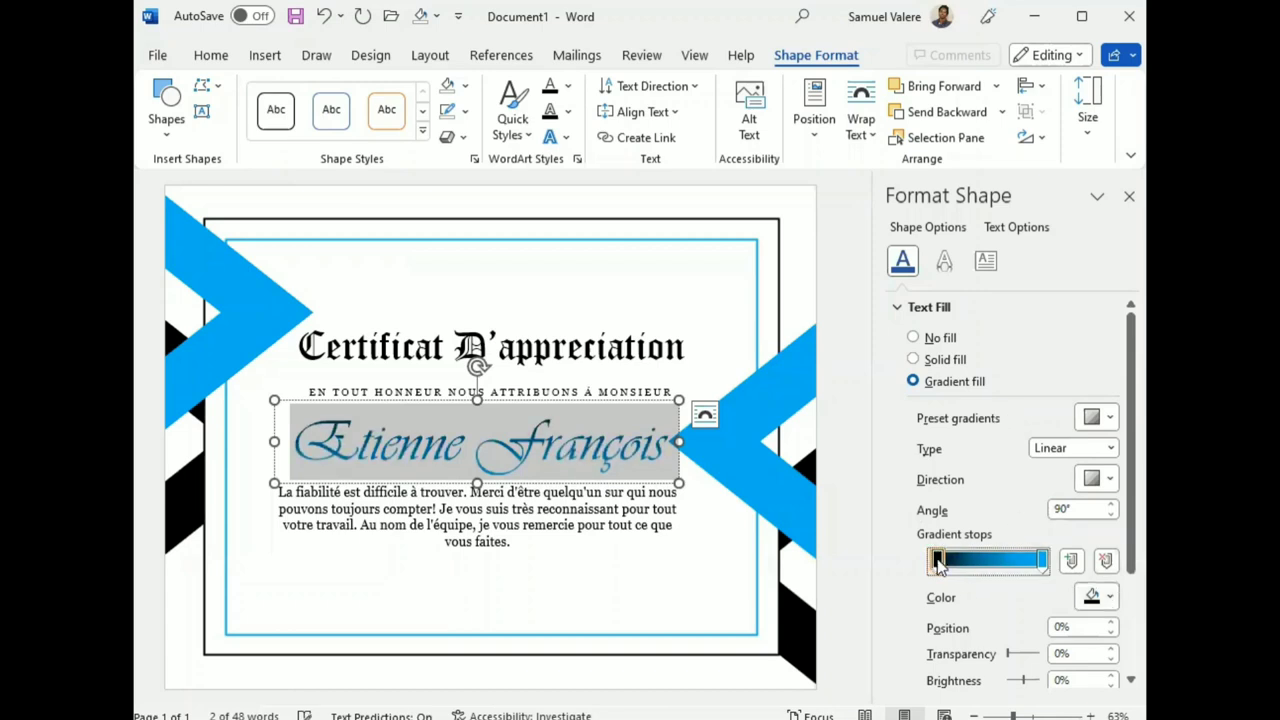
{"action": "left_click_drag", "start_coordinate": [938, 564], "coordinate": [936, 561]}
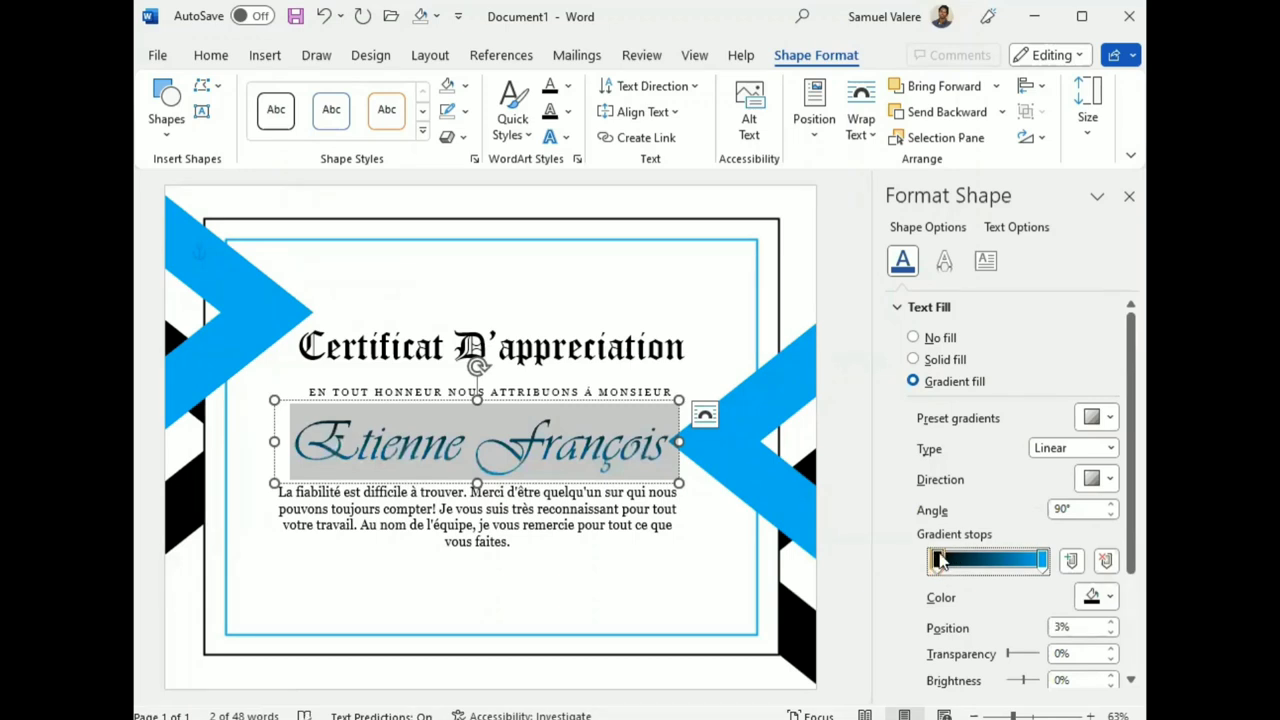
{"action": "left_click_drag", "start_coordinate": [940, 562], "coordinate": [942, 562]}
{"action": "left_click", "coordinate": [1114, 480]}
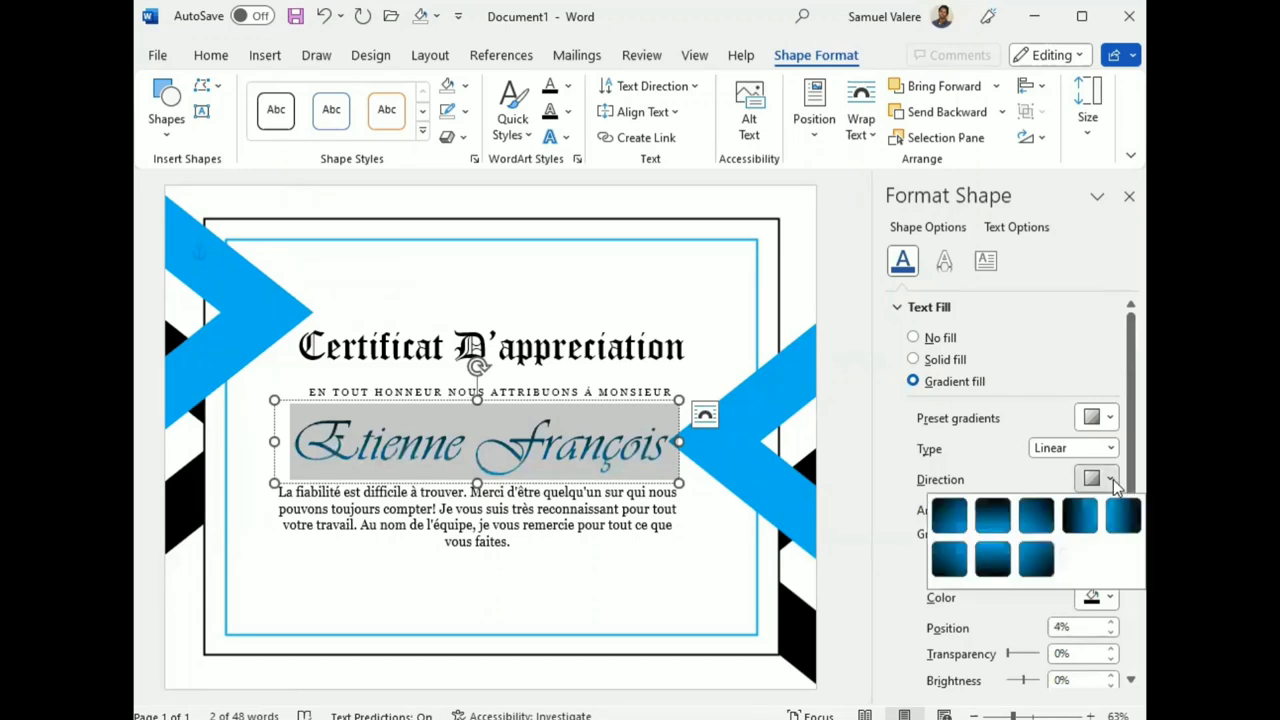
{"action": "left_click", "coordinate": [993, 516]}
{"action": "left_click_drag", "start_coordinate": [944, 562], "coordinate": [966, 566]}
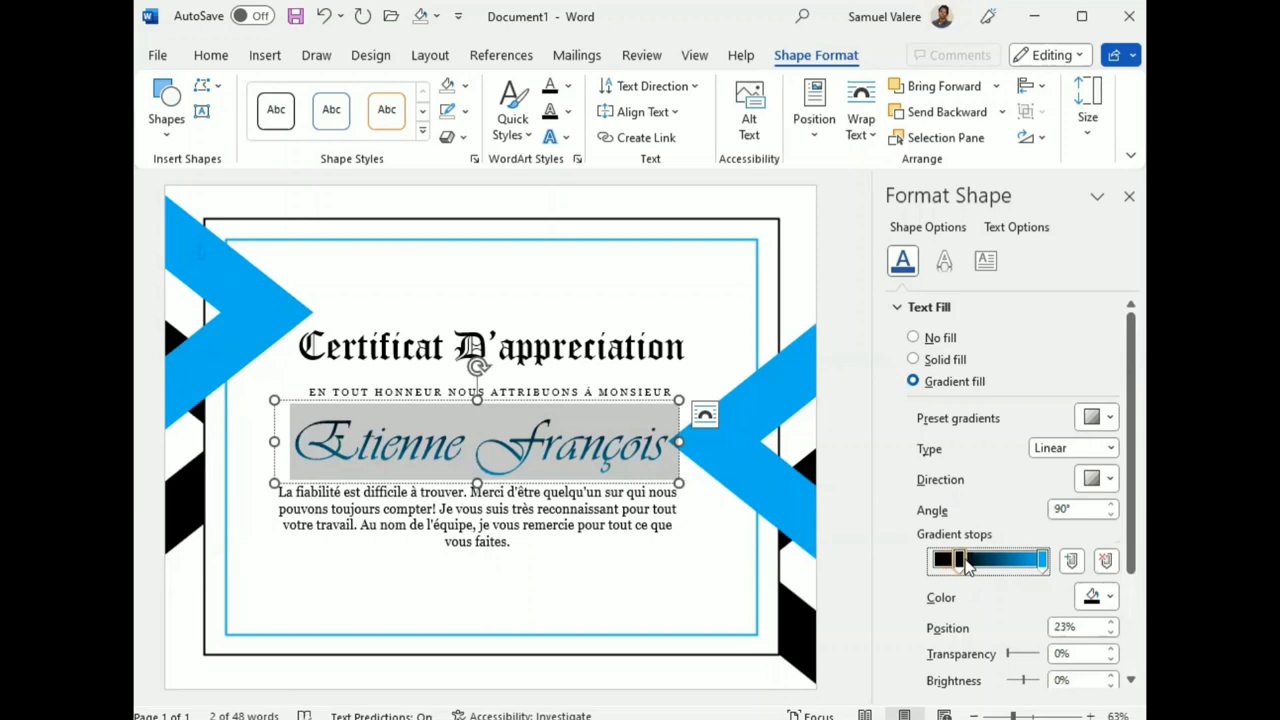
{"action": "left_click", "coordinate": [1116, 480]}
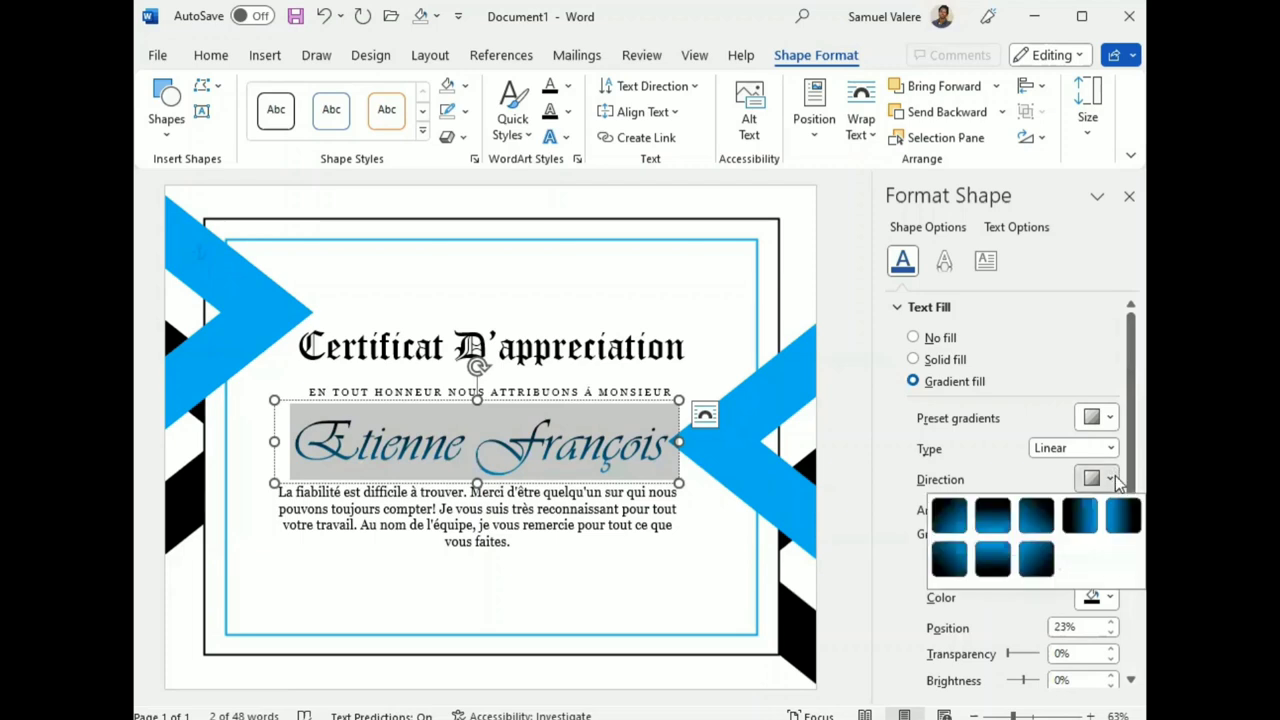
{"action": "left_click", "coordinate": [993, 560]}
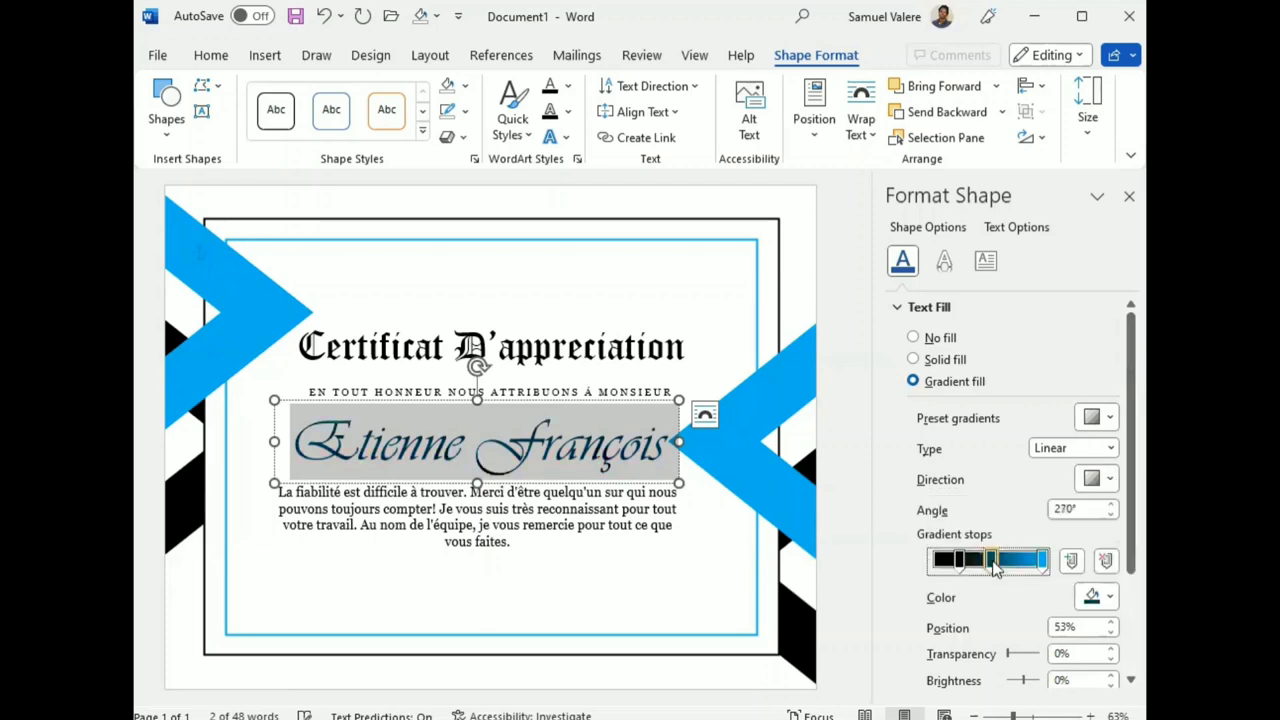
{"action": "left_click", "coordinate": [1105, 561]}
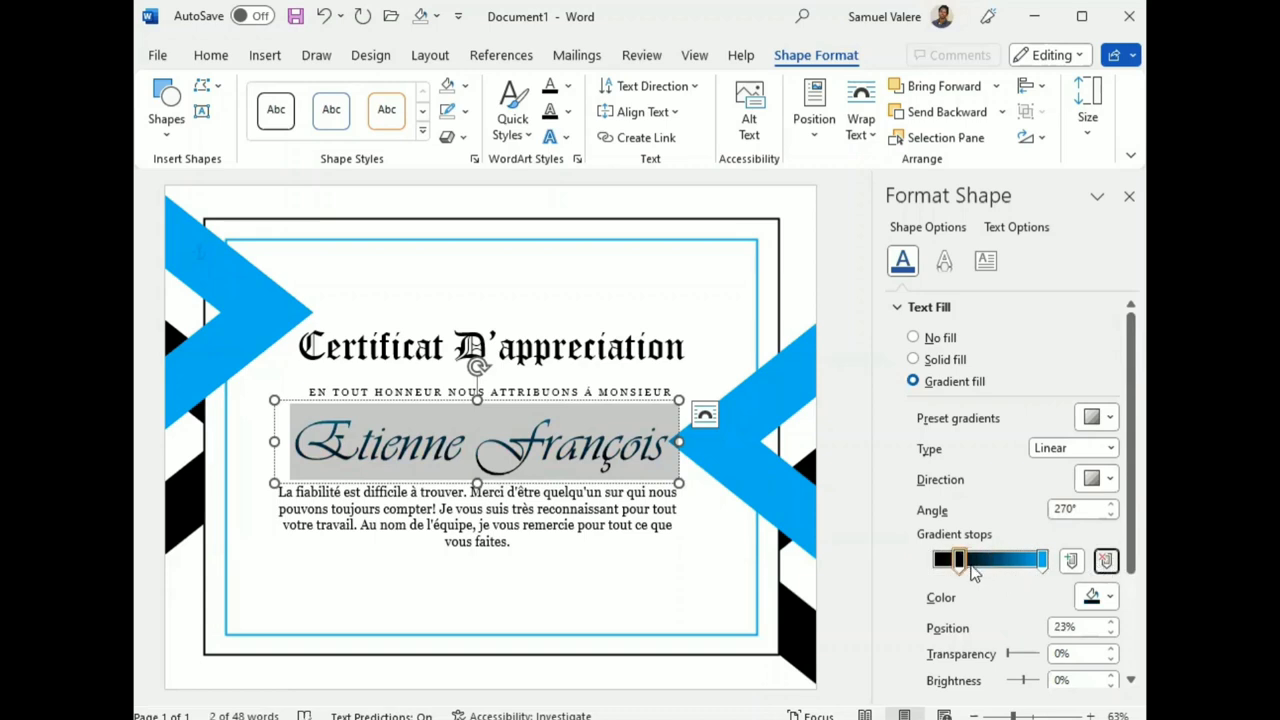
{"action": "left_click_drag", "start_coordinate": [958, 561], "coordinate": [945, 559]}
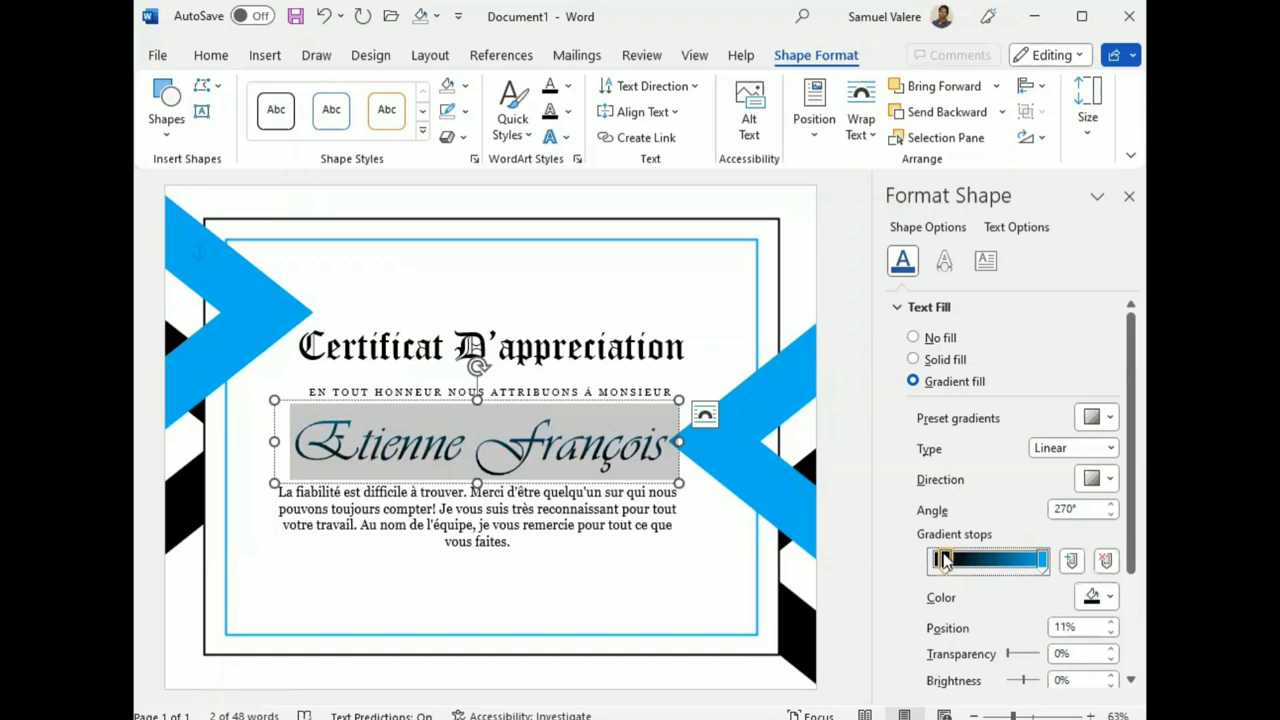
{"action": "left_click", "coordinate": [1129, 196]}
Draw a small lower-left text box and format its Date label as centred Georgia capitals.
{"action": "left_click", "coordinate": [613, 525]}
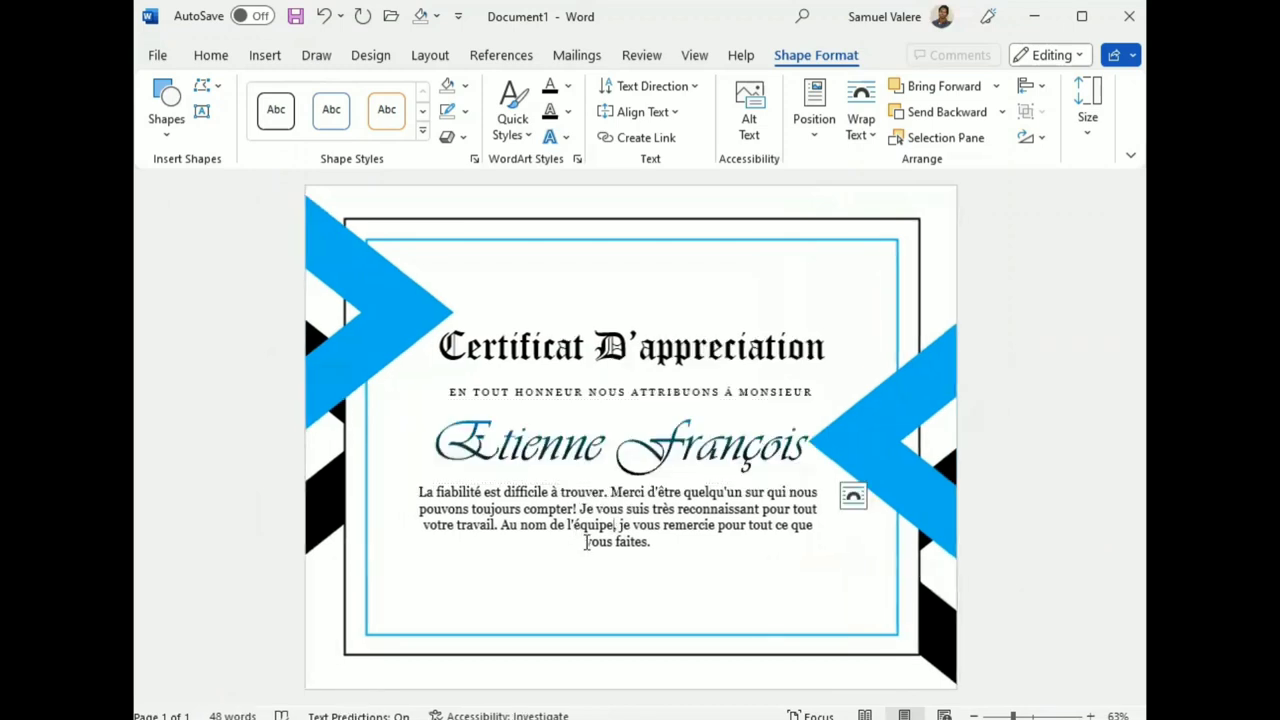
{"action": "left_click", "coordinate": [201, 111]}
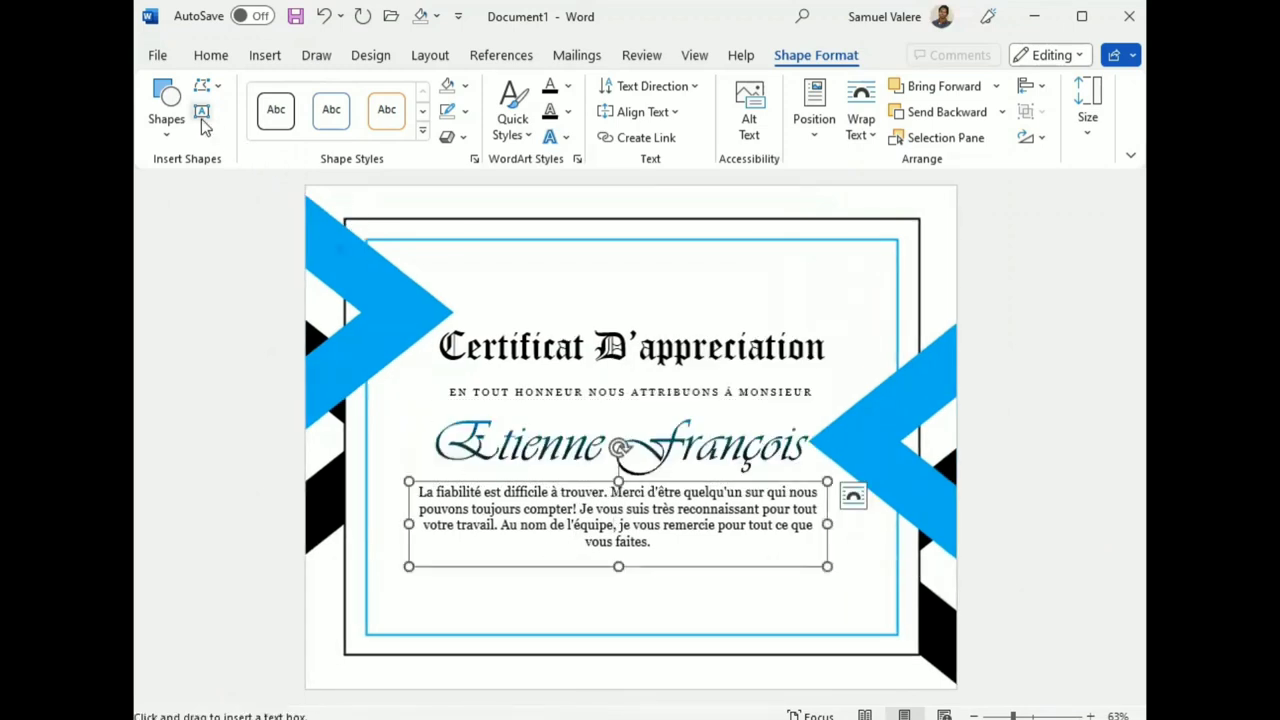
{"action": "left_click_drag", "start_coordinate": [415, 600], "coordinate": [470, 622]}
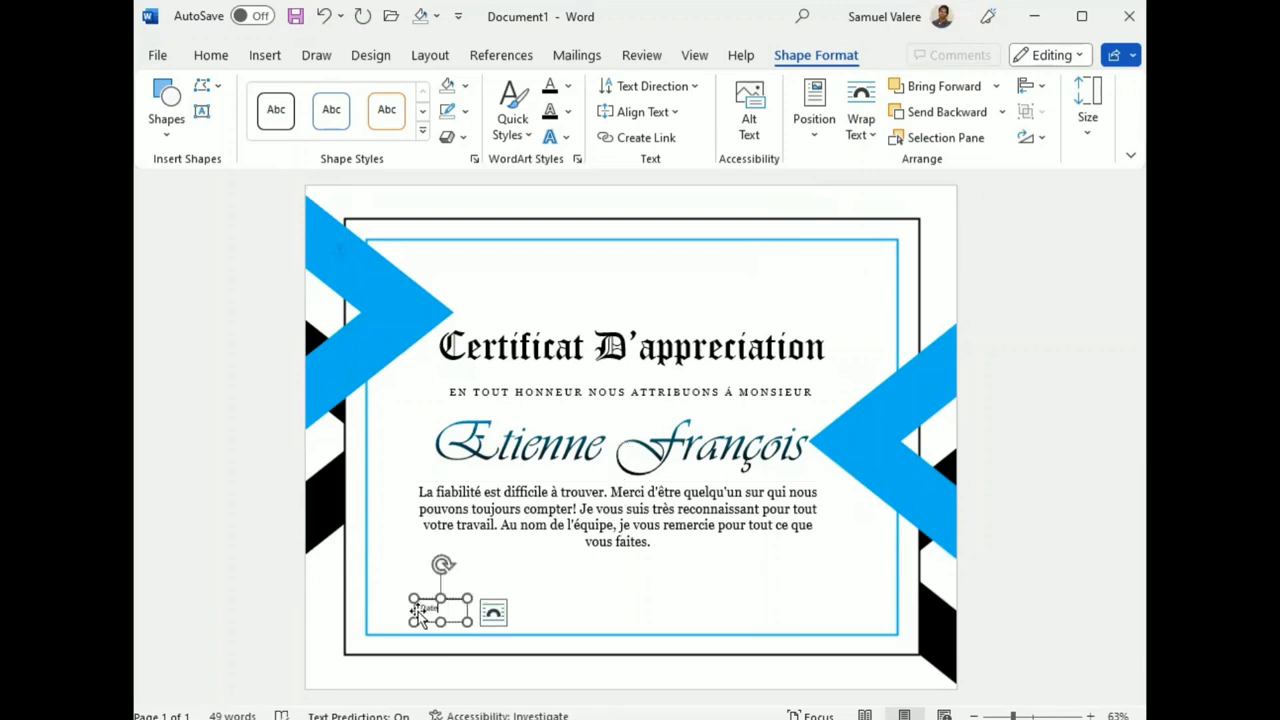
{"action": "double_click", "coordinate": [422, 608]}
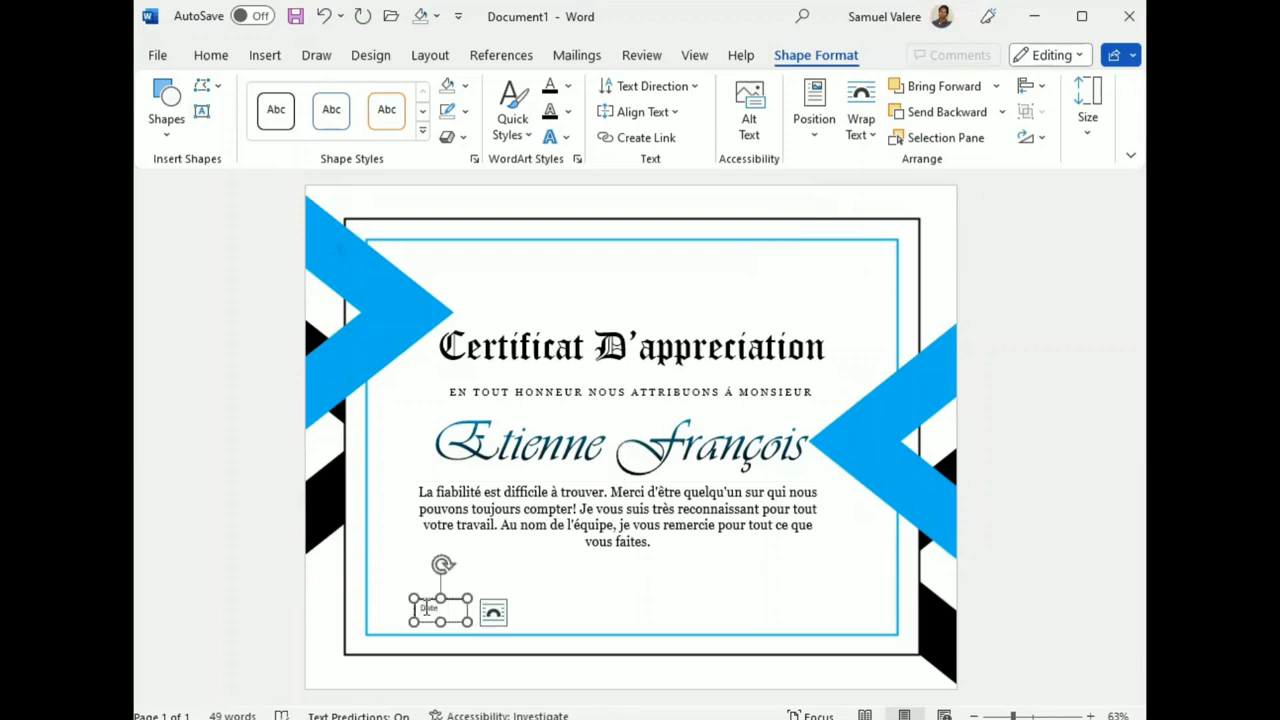
{"action": "left_click", "coordinate": [215, 57]}
{"action": "left_click", "coordinate": [499, 113]}
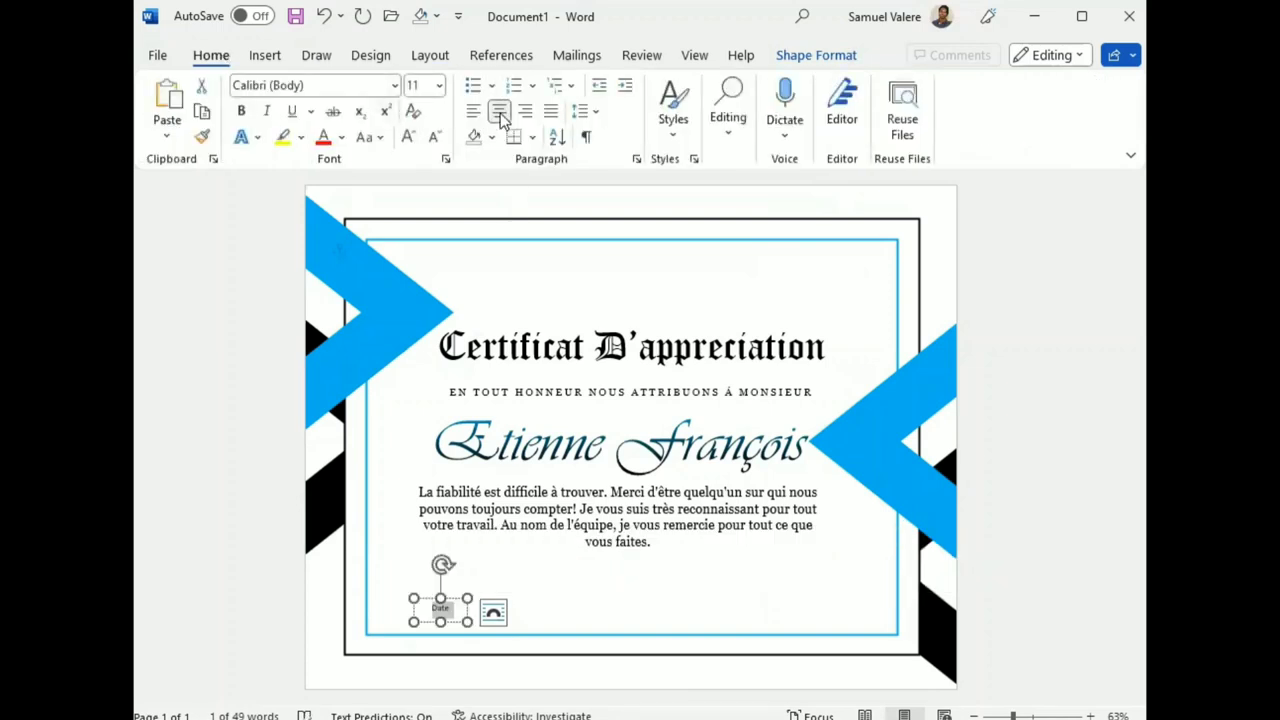
{"action": "left_click", "coordinate": [341, 86]}
{"action": "type", "text": "Georgia"}
{"action": "key", "text": "Return"}
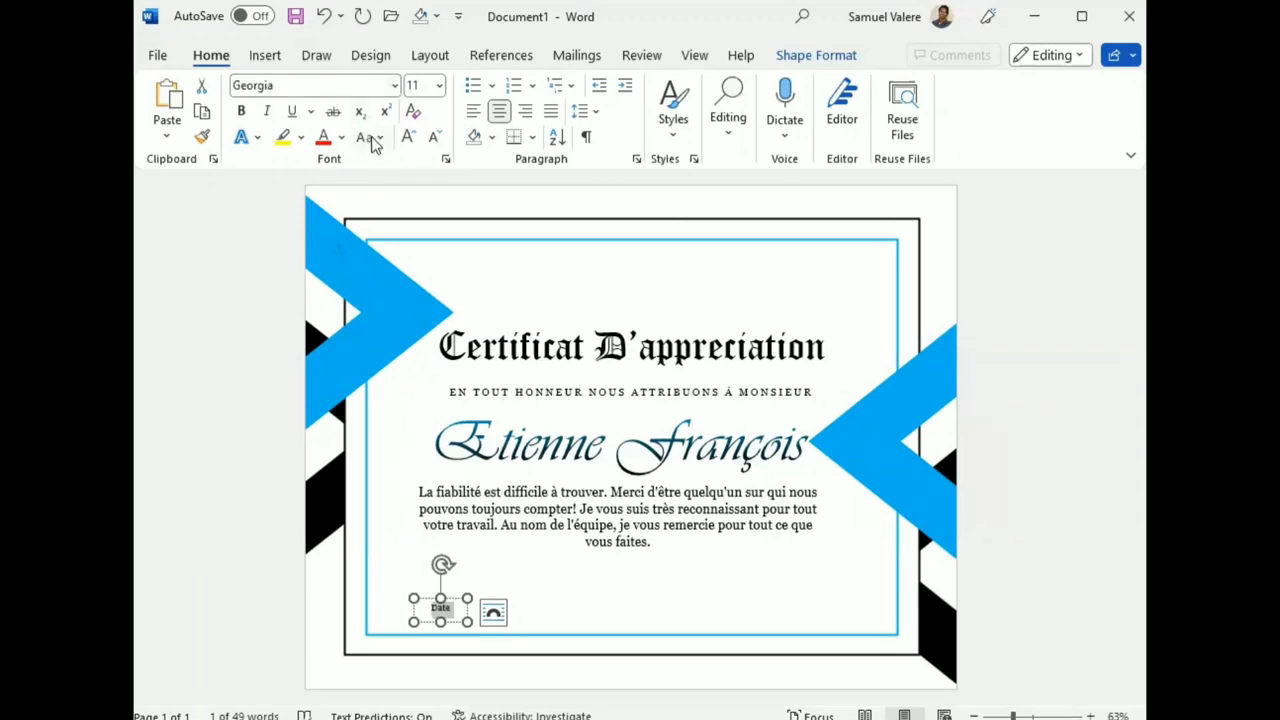
{"action": "left_click", "coordinate": [379, 139]}
{"action": "left_click", "coordinate": [425, 222]}
Nudge the DATE label into place and paste a copy slid to the right.
{"action": "left_click", "coordinate": [455, 601]}
{"action": "left_click_drag", "start_coordinate": [455, 597], "coordinate": [487, 582]}
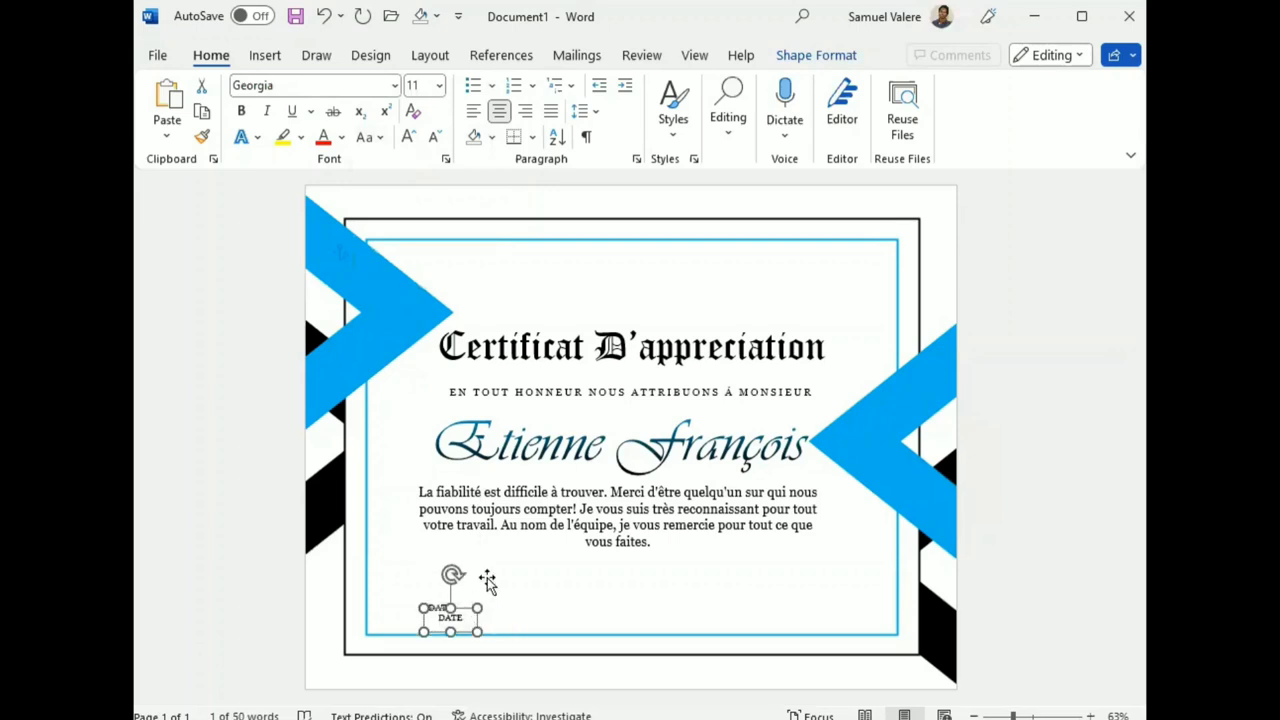
{"action": "key", "text": "Left"}
{"action": "key", "text": "Left"}
{"action": "key", "text": "Left"}
{"action": "key", "text": "Left"}
{"action": "key", "text": "Left"}
{"action": "key", "text": "Left"}
{"action": "key", "text": "Up"}
{"action": "key", "text": "Up"}
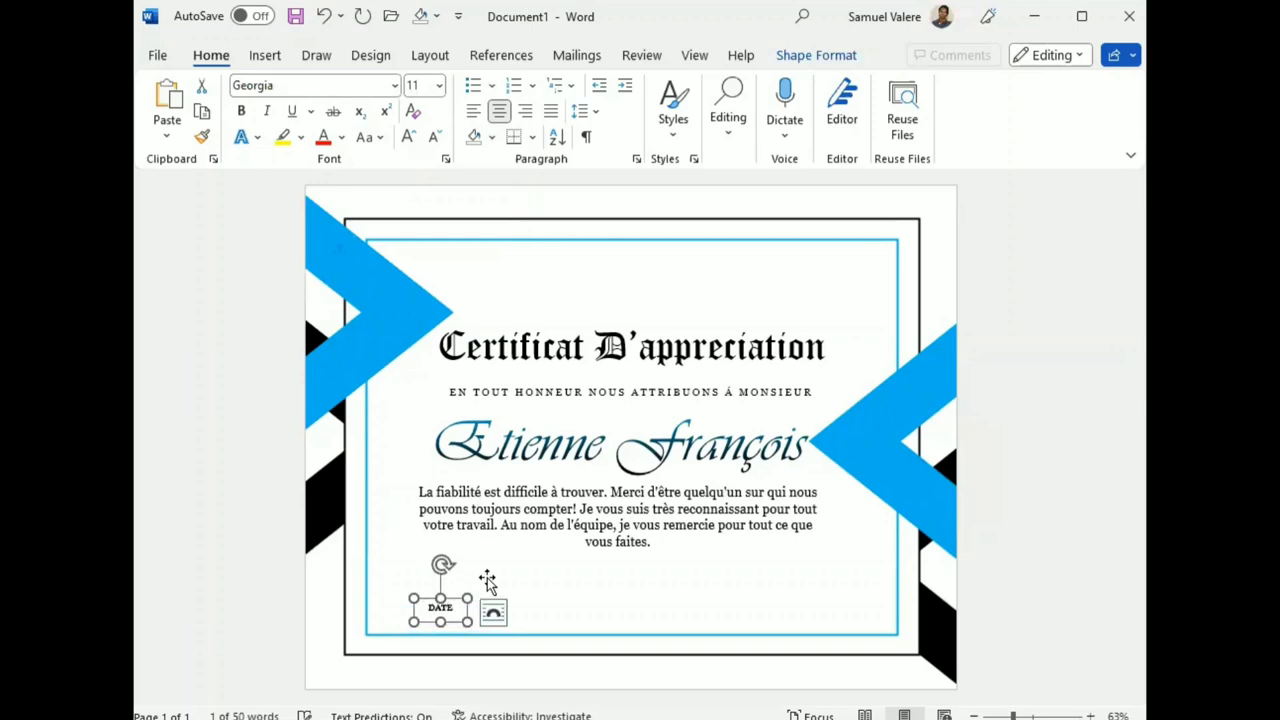
{"action": "key", "text": "Up"}
{"action": "key", "text": "Up"}
{"action": "key", "text": "ctrl+c"}
{"action": "key", "text": "ctrl+v"}
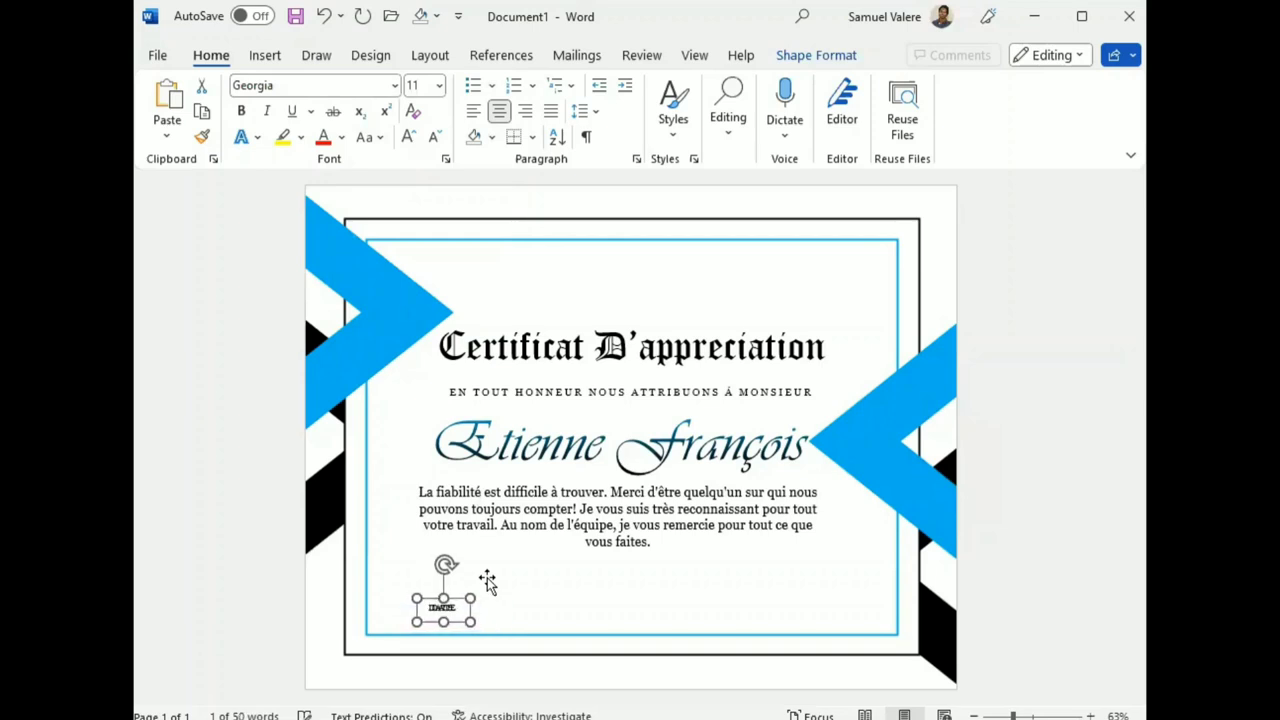
{"action": "key", "text": "Right"}
{"action": "key", "text": "Right"}
{"action": "key", "text": "Right"}
{"action": "key", "text": "Right"}
{"action": "key", "text": "Right"}
{"action": "key", "text": "Right"}
{"action": "key", "text": "Right"}
{"action": "key", "text": "Right"}
{"action": "key", "text": "Right"}
{"action": "key", "text": "Right"}
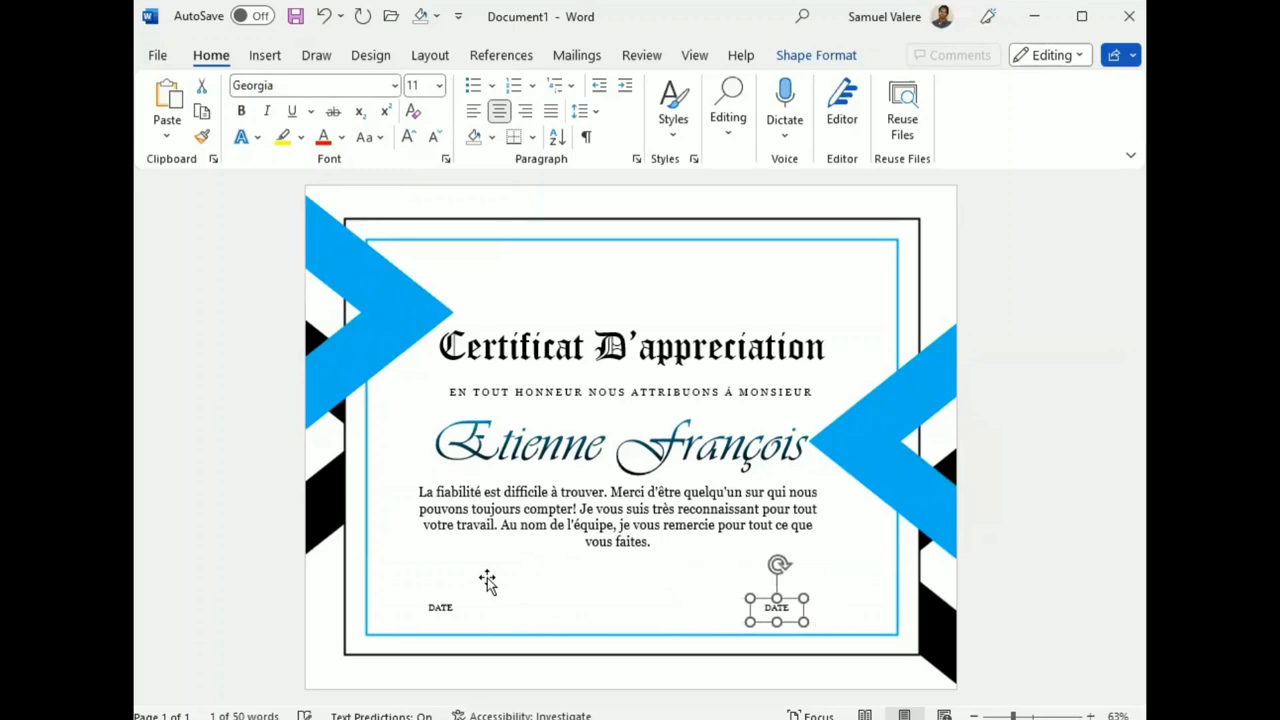
{"action": "key", "text": "Right"}
{"action": "key", "text": "Right"}
{"action": "key", "text": "Right"}
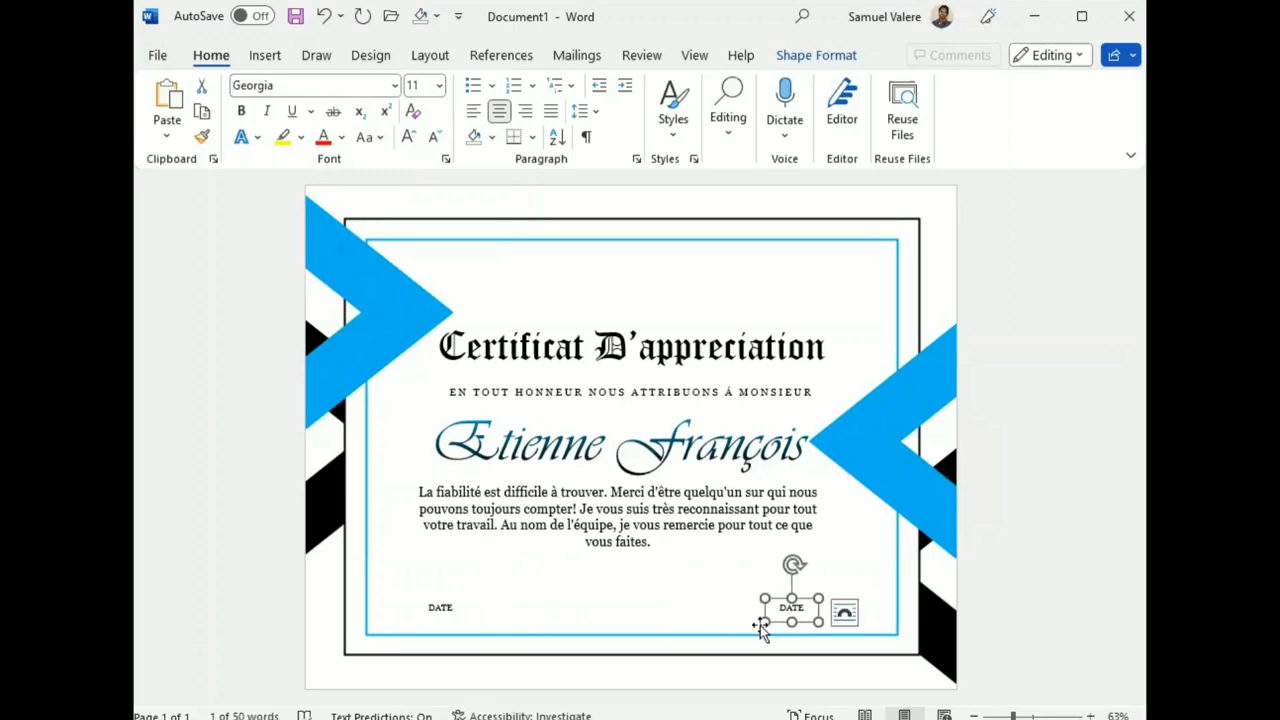
Retype the right-hand copy as SIGNATURE and widen its box to fit.
{"action": "left_click", "coordinate": [790, 607]}
{"action": "double_click", "coordinate": [790, 607]}
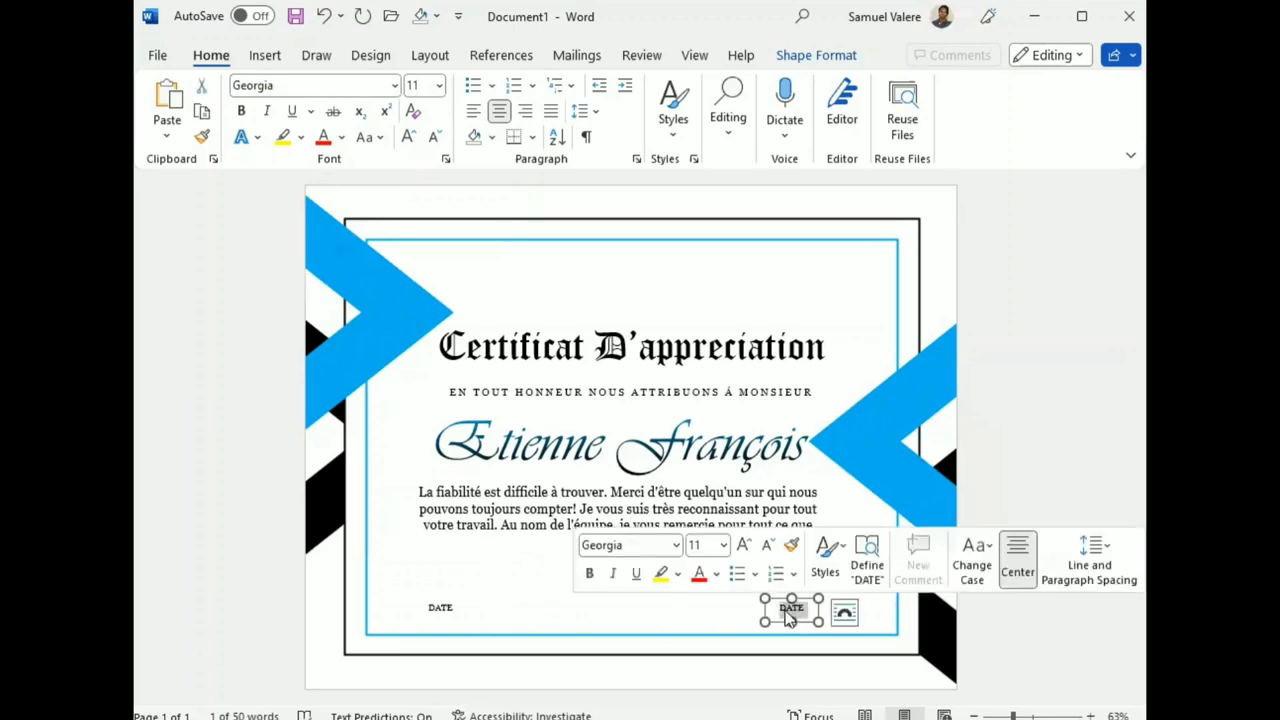
{"action": "type", "text": "si"}
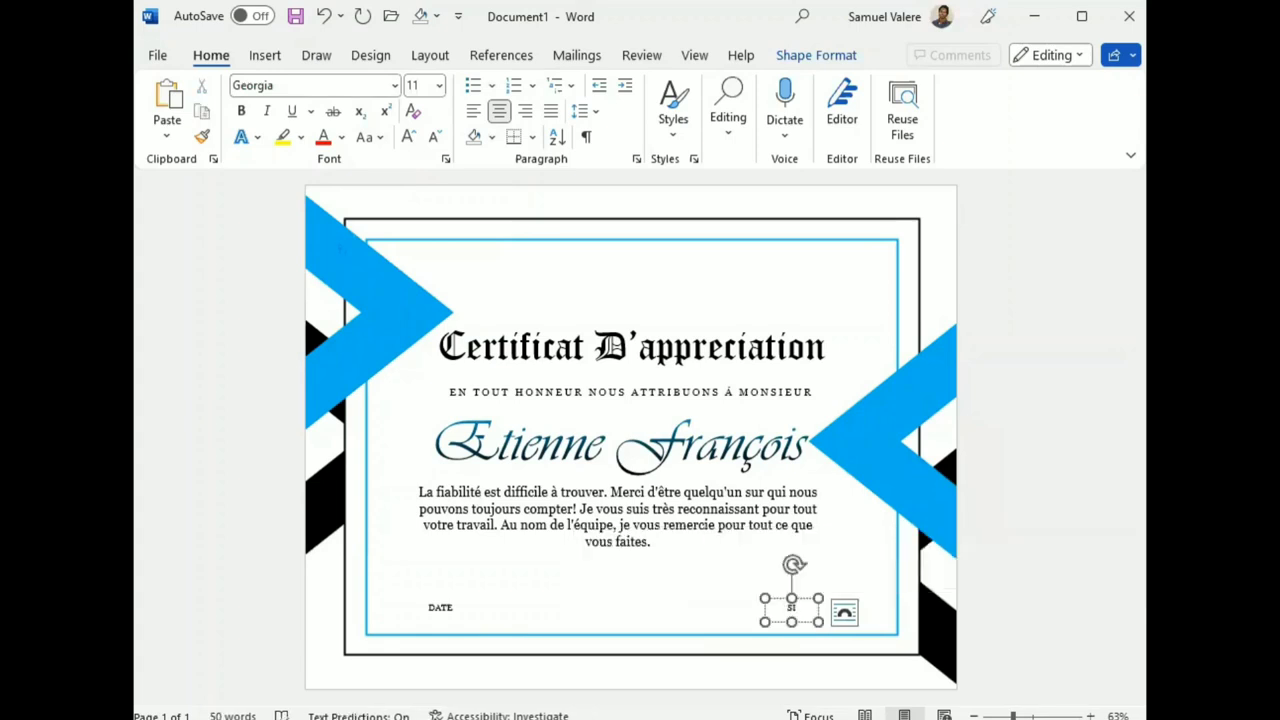
{"action": "type", "text": "a"}
{"action": "type", "text": "t"}
{"action": "left_click_drag", "start_coordinate": [755, 621], "coordinate": [745, 618]}
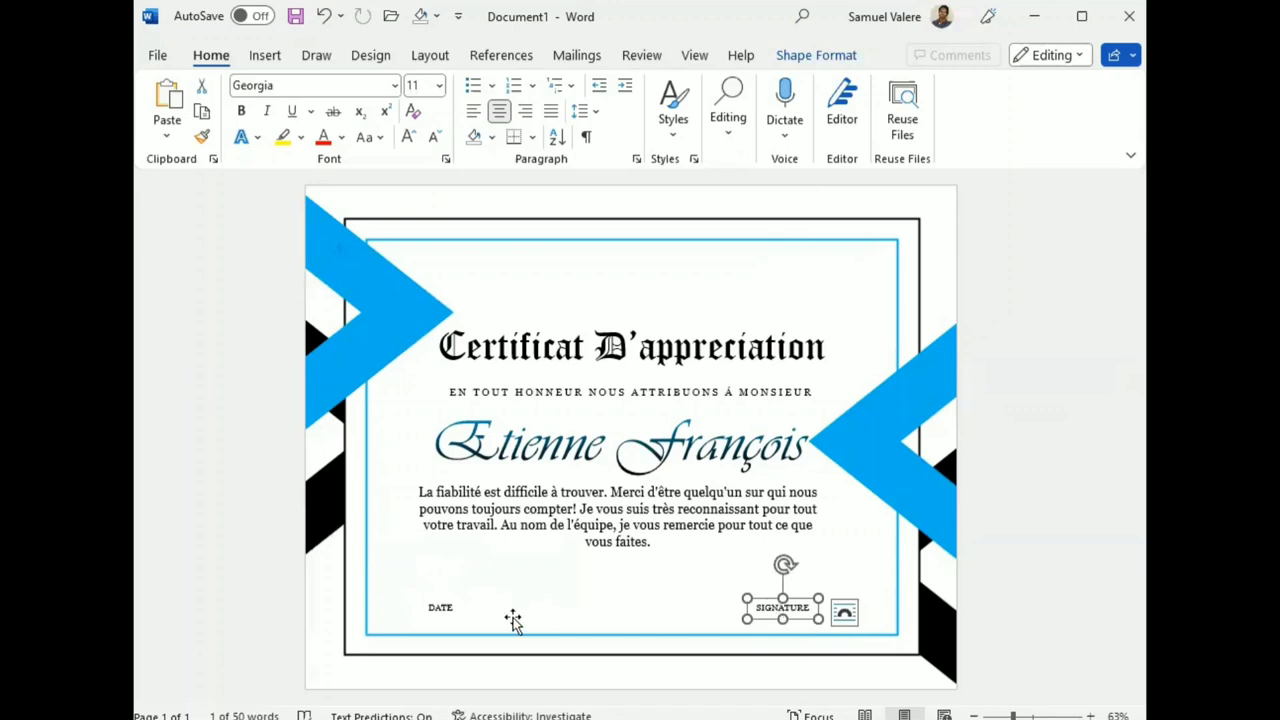
Select both DATE and SIGNATURE labels and move them together into alignment.
{"action": "left_click", "coordinate": [450, 604]}
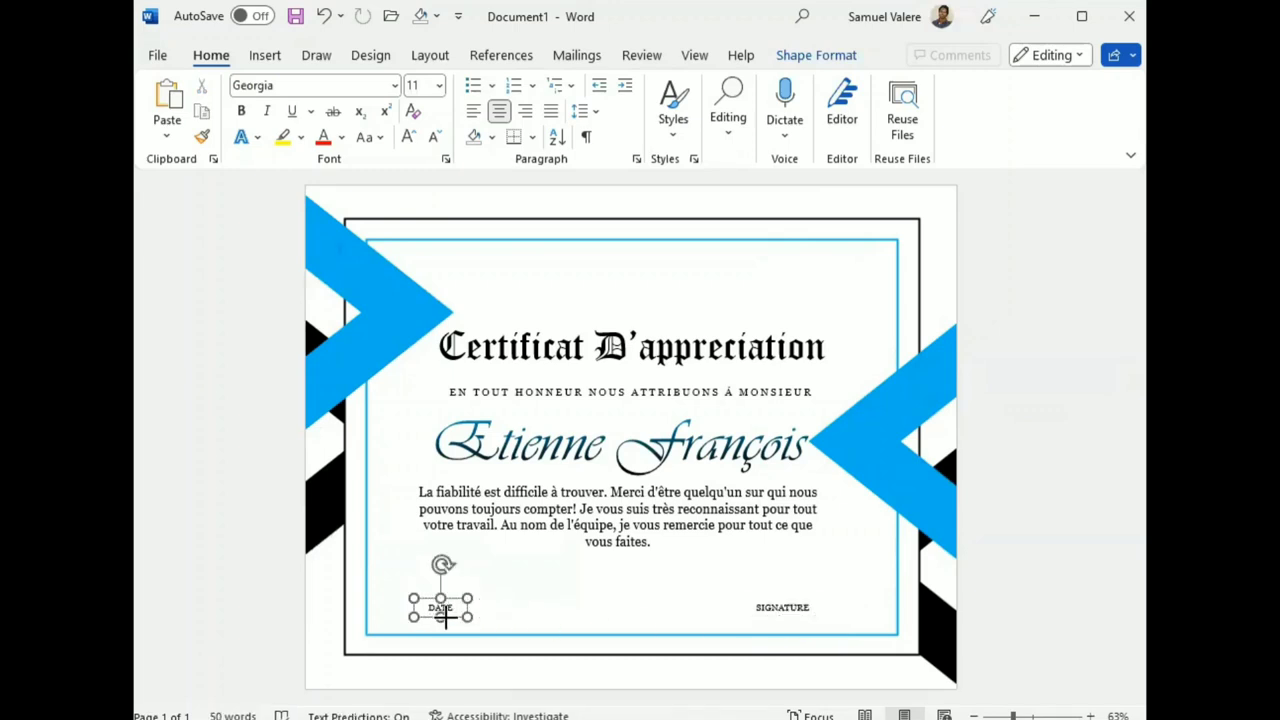
{"action": "double_click", "coordinate": [458, 605]}
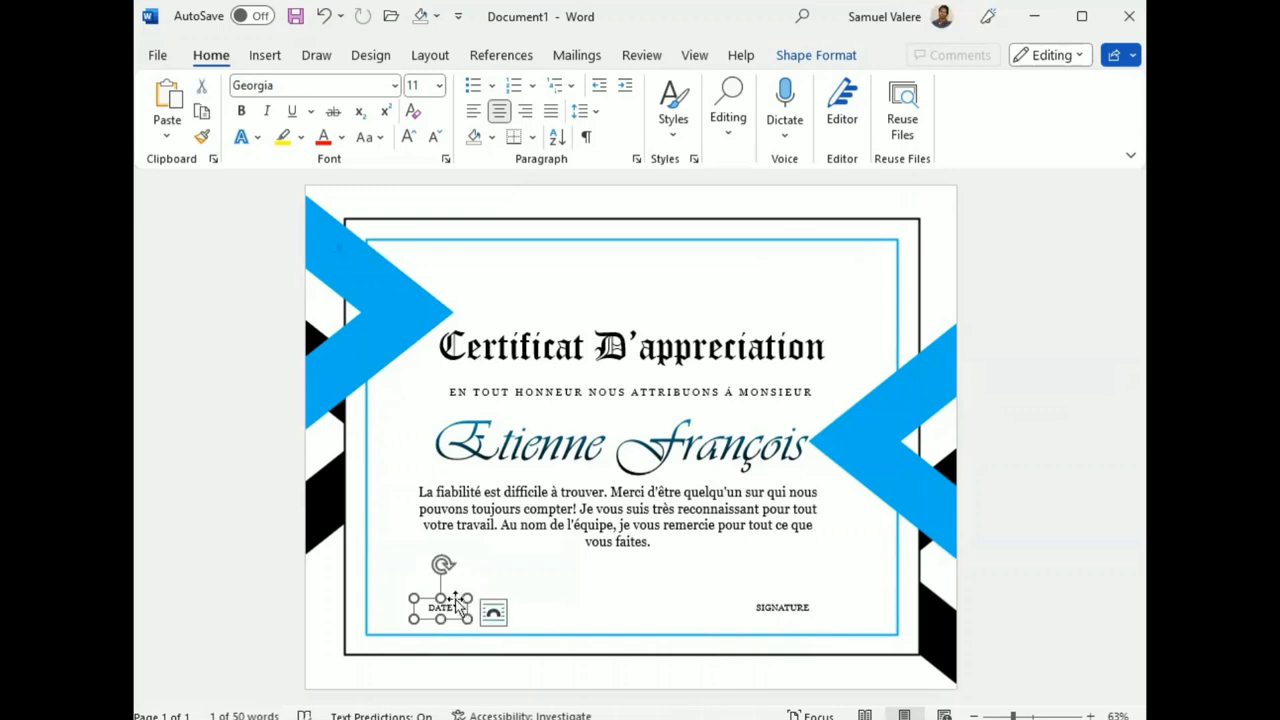
{"action": "left_click", "coordinate": [777, 606], "text": "shift"}
{"action": "mouse_move", "coordinate": [770, 625]}
{"action": "left_mouse_down"}
{"action": "mouse_move", "coordinate": [794, 617]}
{"action": "mouse_move", "coordinate": [786, 632]}
{"action": "left_mouse_up"}
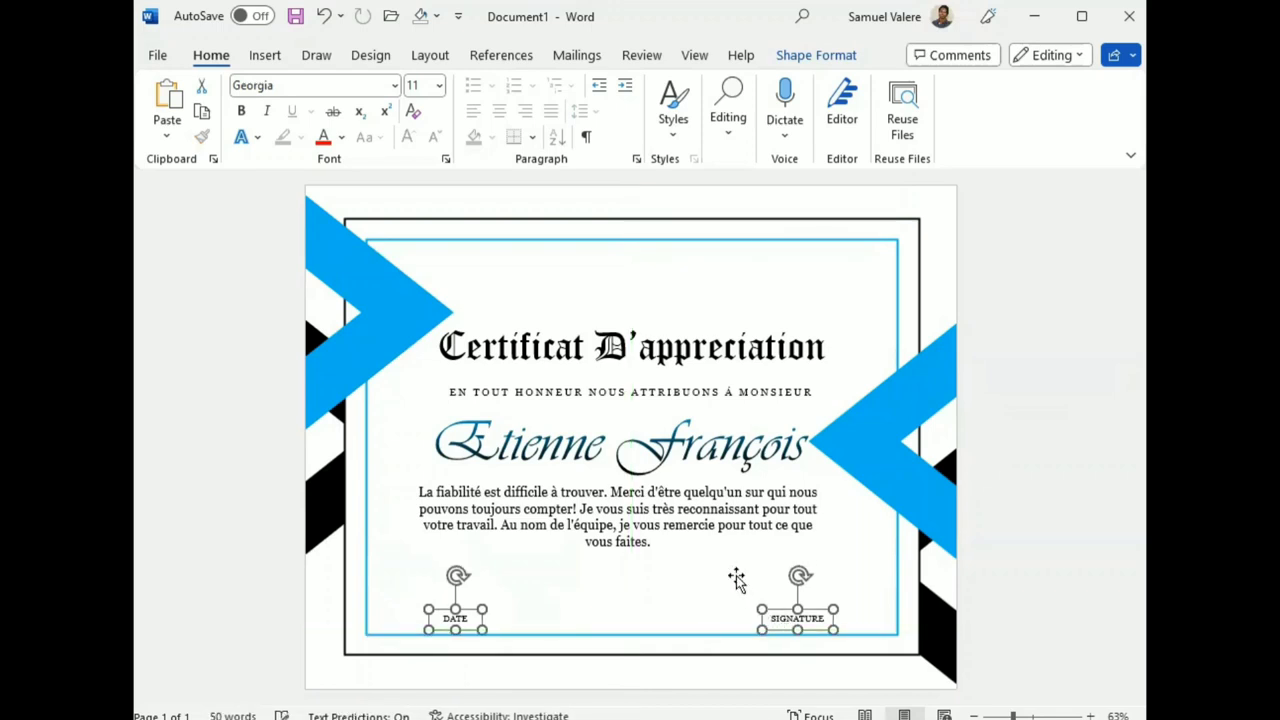
Draw a black straight line just above the DATE label.
{"action": "left_click", "coordinate": [264, 56]}
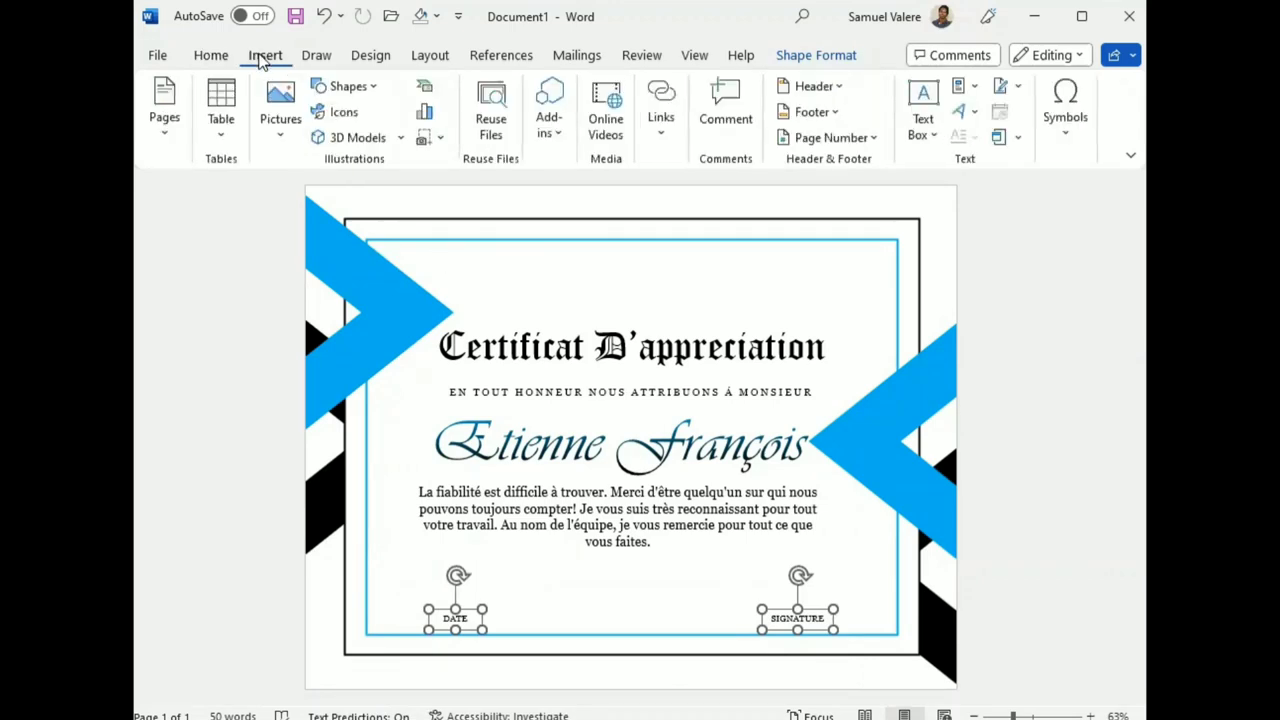
{"action": "left_click", "coordinate": [350, 87]}
{"action": "left_click", "coordinate": [340, 140]}
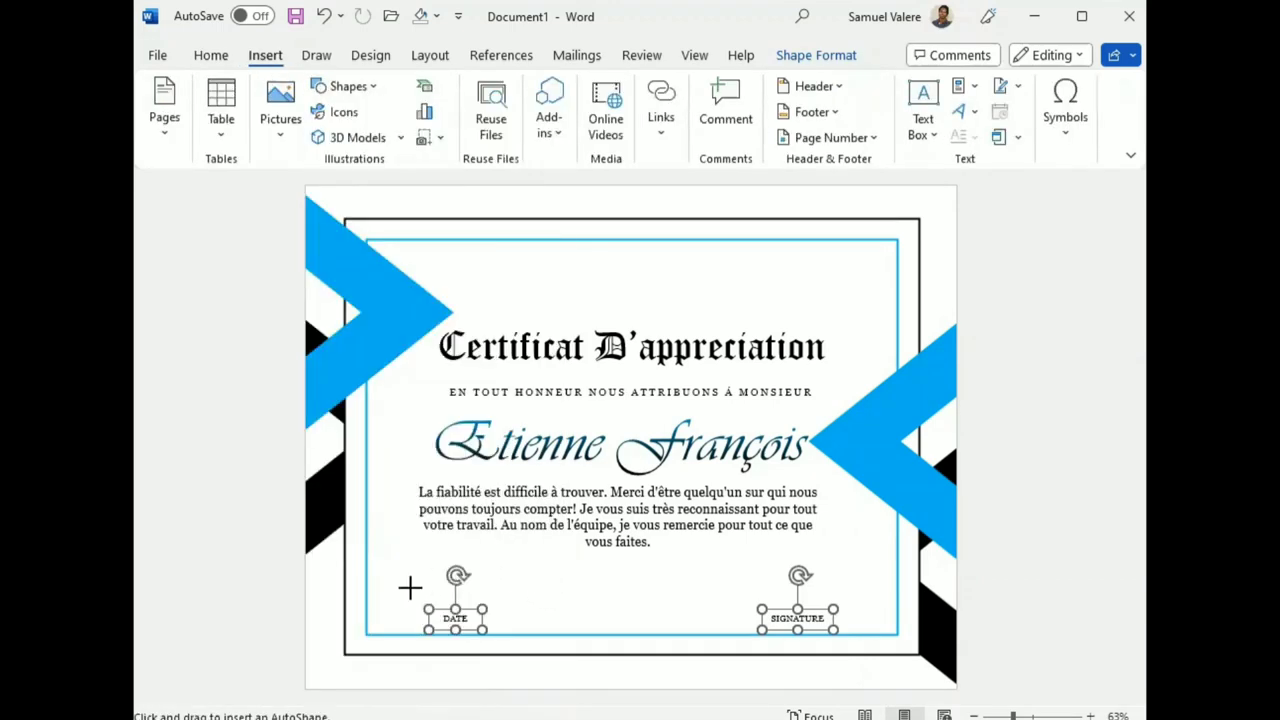
{"action": "left_click_drag", "start_coordinate": [406, 596], "coordinate": [511, 599]}
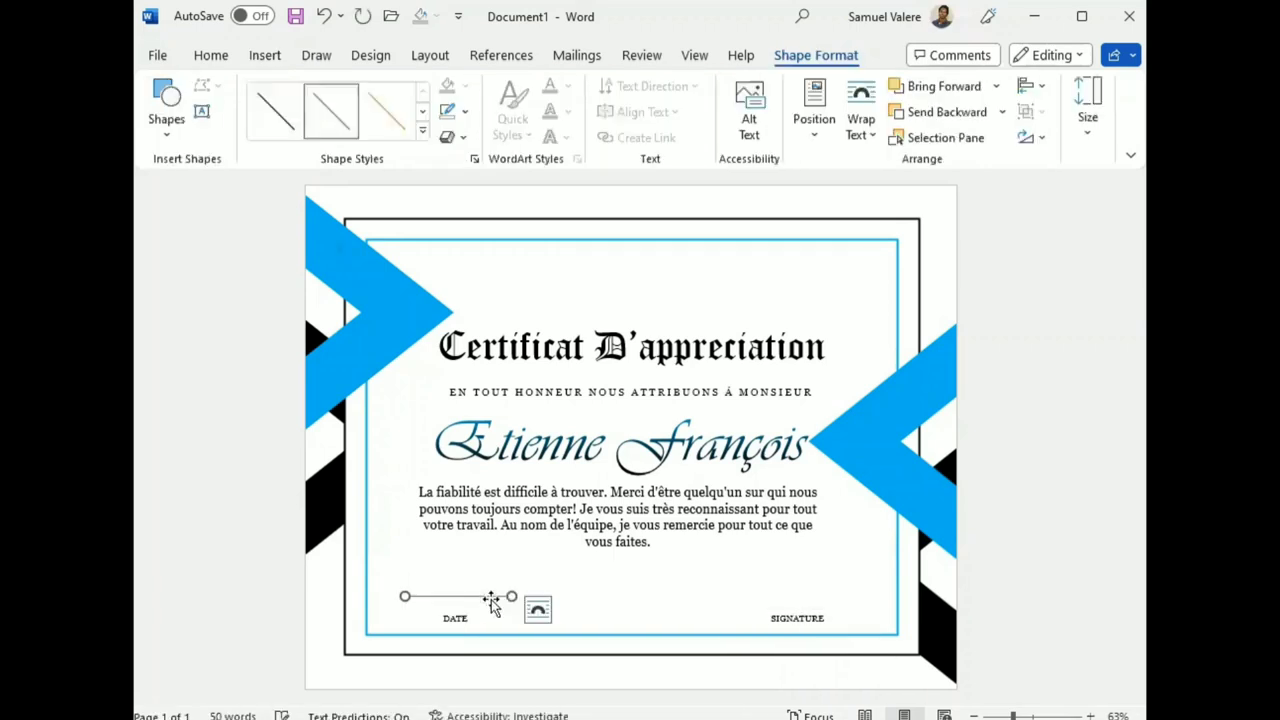
{"action": "key", "text": "Down"}
{"action": "key", "text": "Down"}
{"action": "key", "text": "Down"}
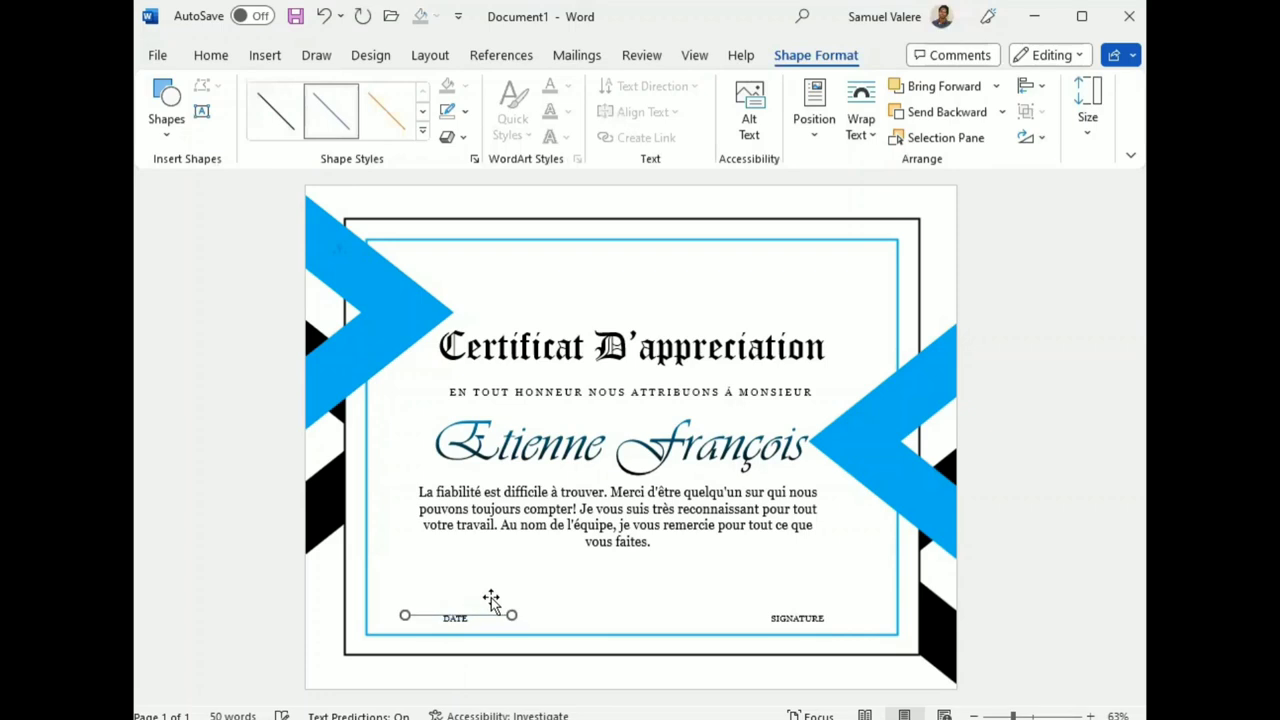
{"action": "key", "text": "Up"}
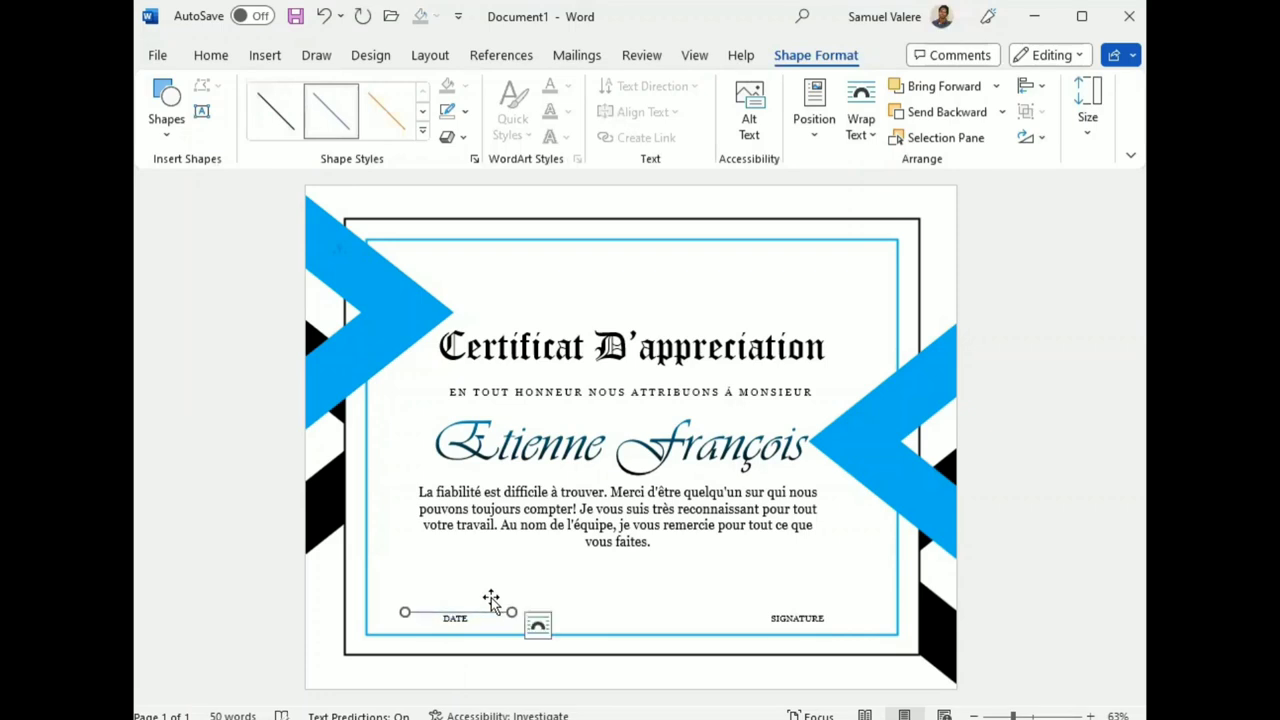
{"action": "left_click", "coordinate": [463, 111]}
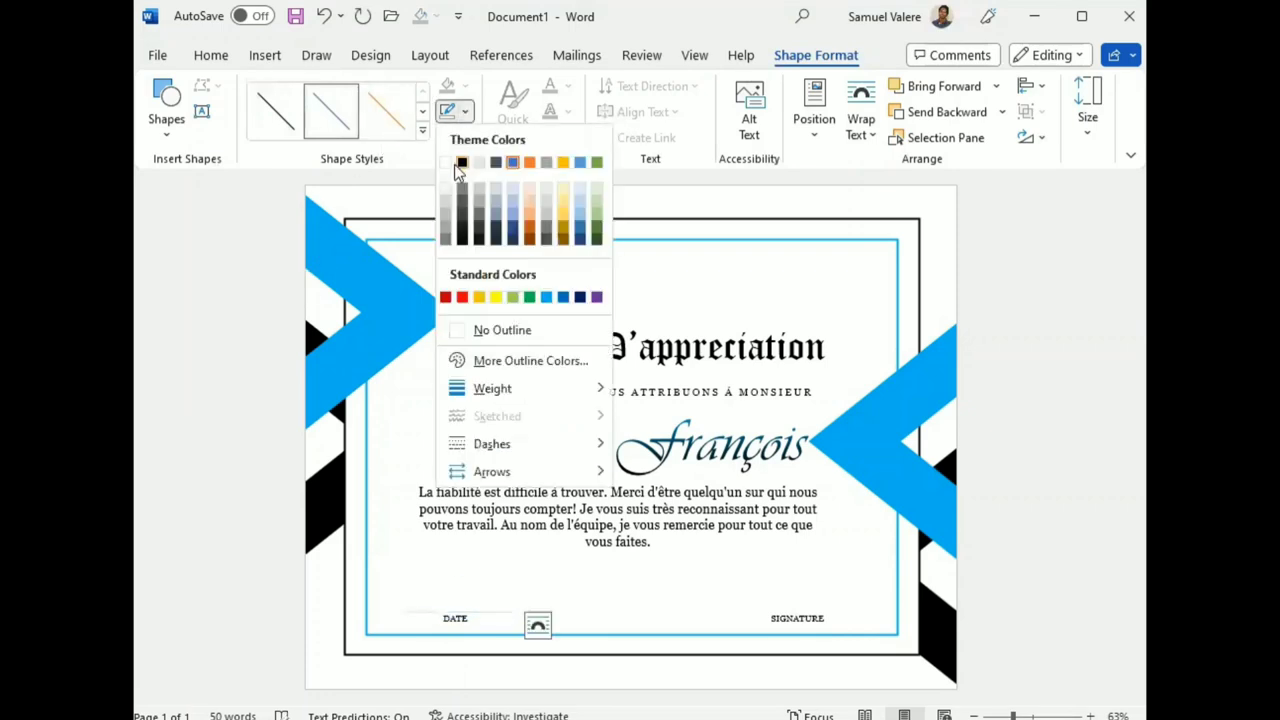
{"action": "left_click", "coordinate": [462, 164]}
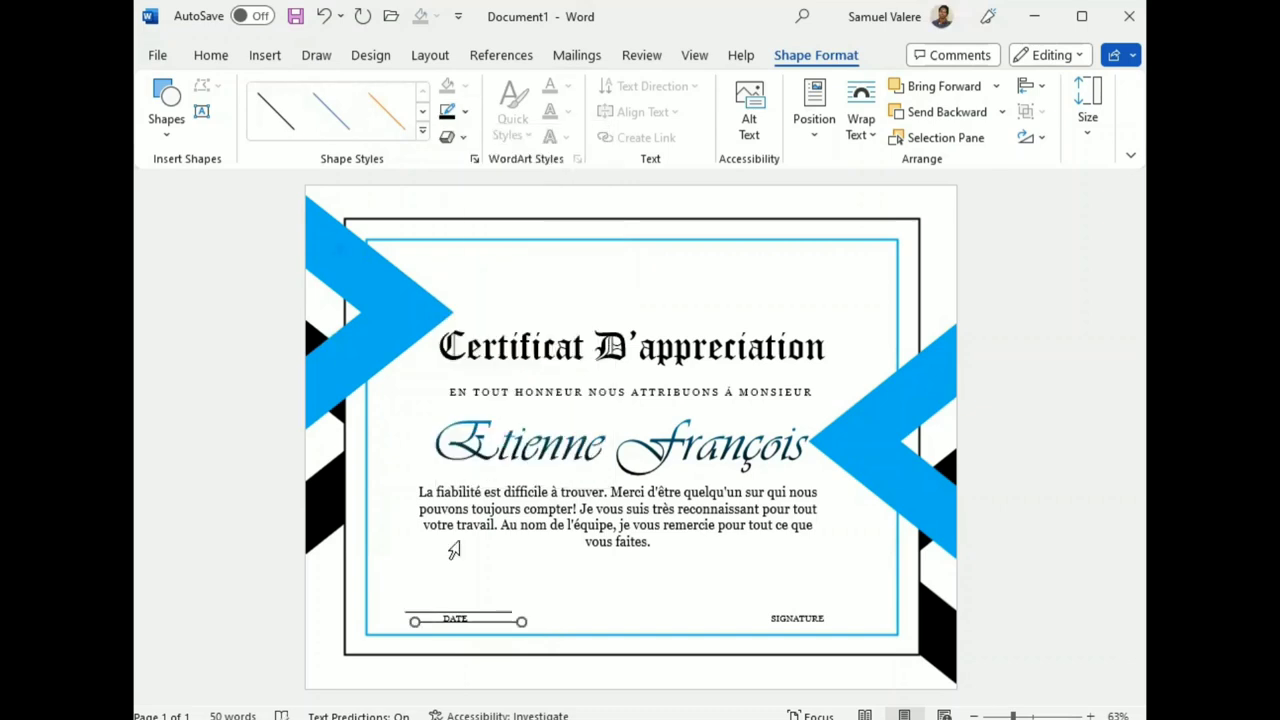
{"action": "key", "text": "Up"}
{"action": "key", "text": "Up"}
{"action": "key", "text": "Up"}
{"action": "key", "text": "Up"}
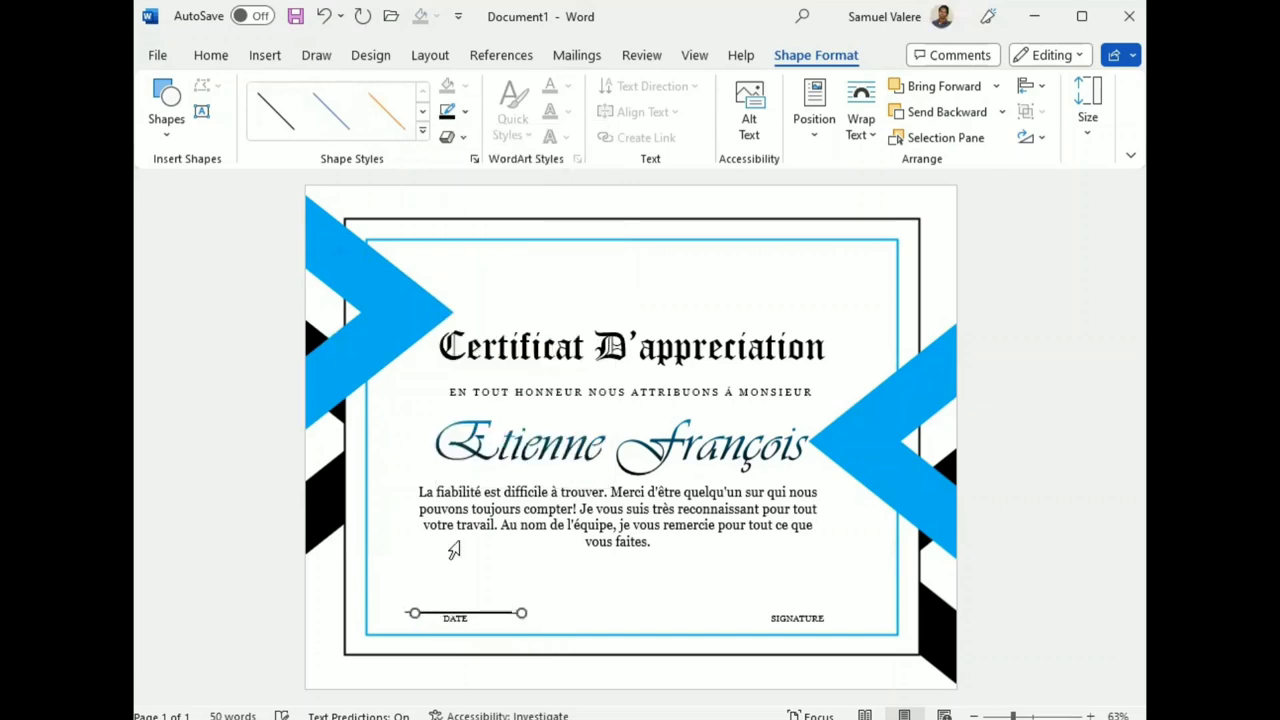
{"action": "key", "text": "Up"}
{"action": "key", "text": "Up"}
Duplicate the line and position the copy above the SIGNATURE label.
{"action": "key", "text": "ctrl+c"}
{"action": "key", "text": "ctrl+v"}
{"action": "key", "text": "Right"}
{"action": "key", "text": "Right"}
{"action": "key", "text": "Right"}
{"action": "key", "text": "Right"}
{"action": "key", "text": "Right"}
{"action": "key", "text": "Right"}
{"action": "key", "text": "Right"}
{"action": "key", "text": "Right"}
{"action": "key", "text": "Right"}
{"action": "key", "text": "Right"}
{"action": "key", "text": "Right"}
{"action": "key", "text": "Right"}
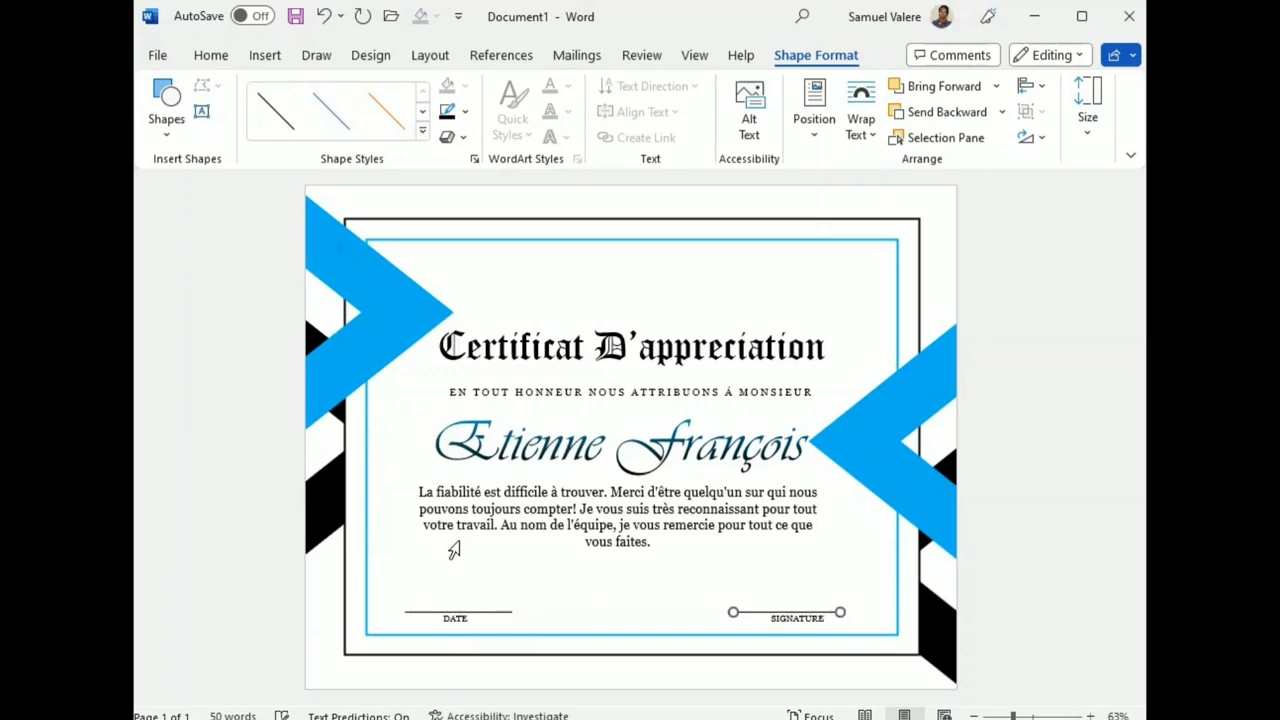
{"action": "key", "text": "Right"}
{"action": "key", "text": "Right"}
{"action": "key", "text": "Right"}
{"action": "key", "text": "Right"}
{"action": "key", "text": "Right"}
{"action": "key", "text": "Right"}
{"action": "key", "text": "Right"}
{"action": "key", "text": "Right"}
{"action": "key", "text": "Right"}
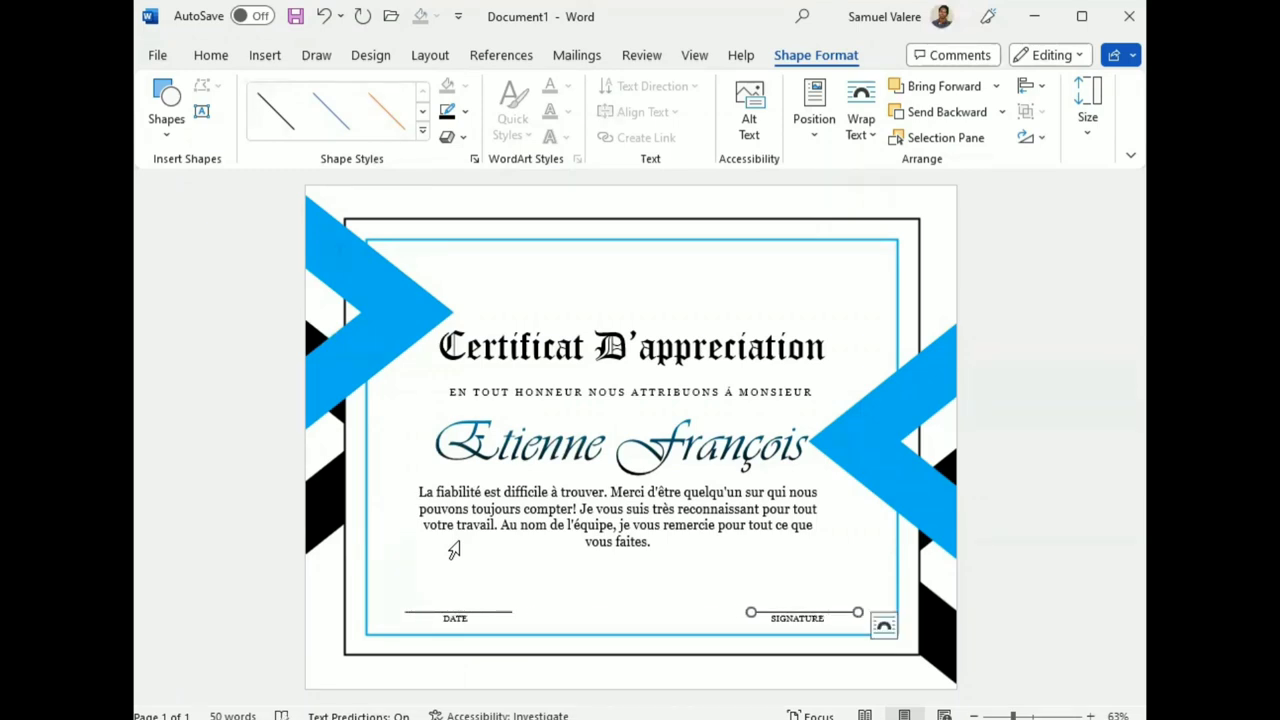
{"action": "key", "text": "Left"}
{"action": "key", "text": "Left"}
{"action": "key", "text": "Left"}
{"action": "key", "text": "Left"}
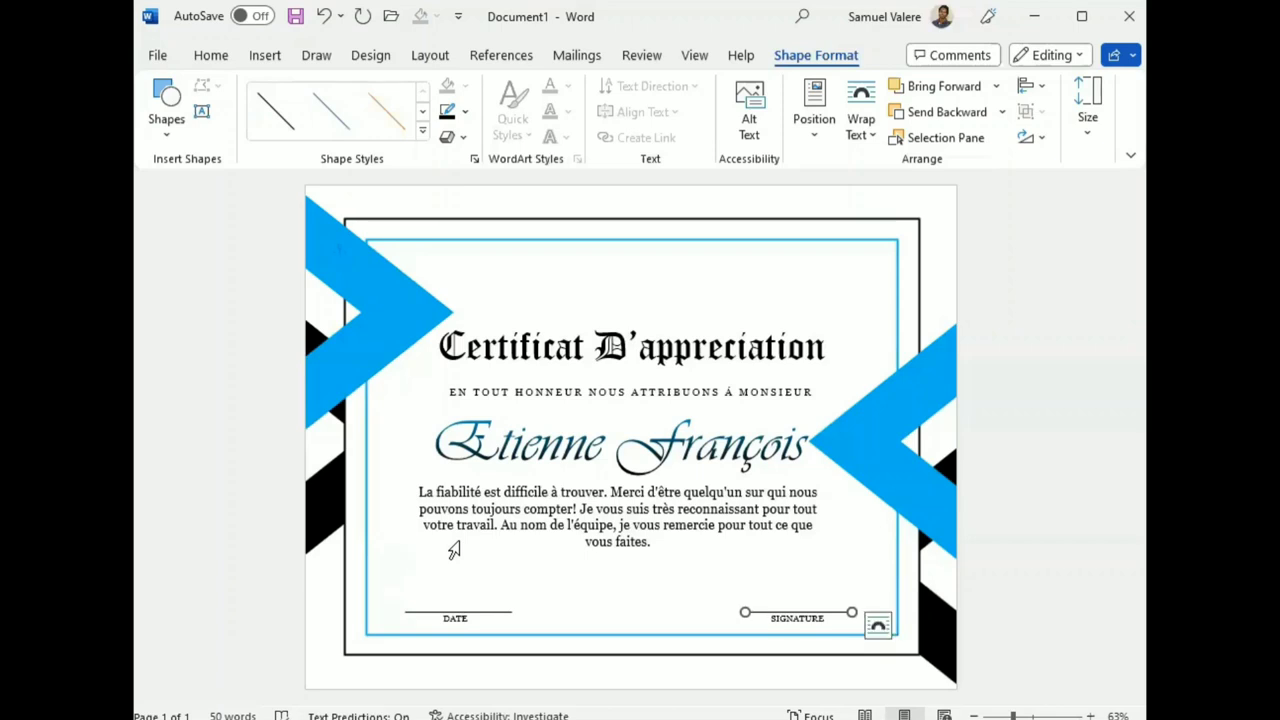
Drag the Georgia paragraph box a touch lower beneath the name.
{"action": "left_click", "coordinate": [640, 566]}
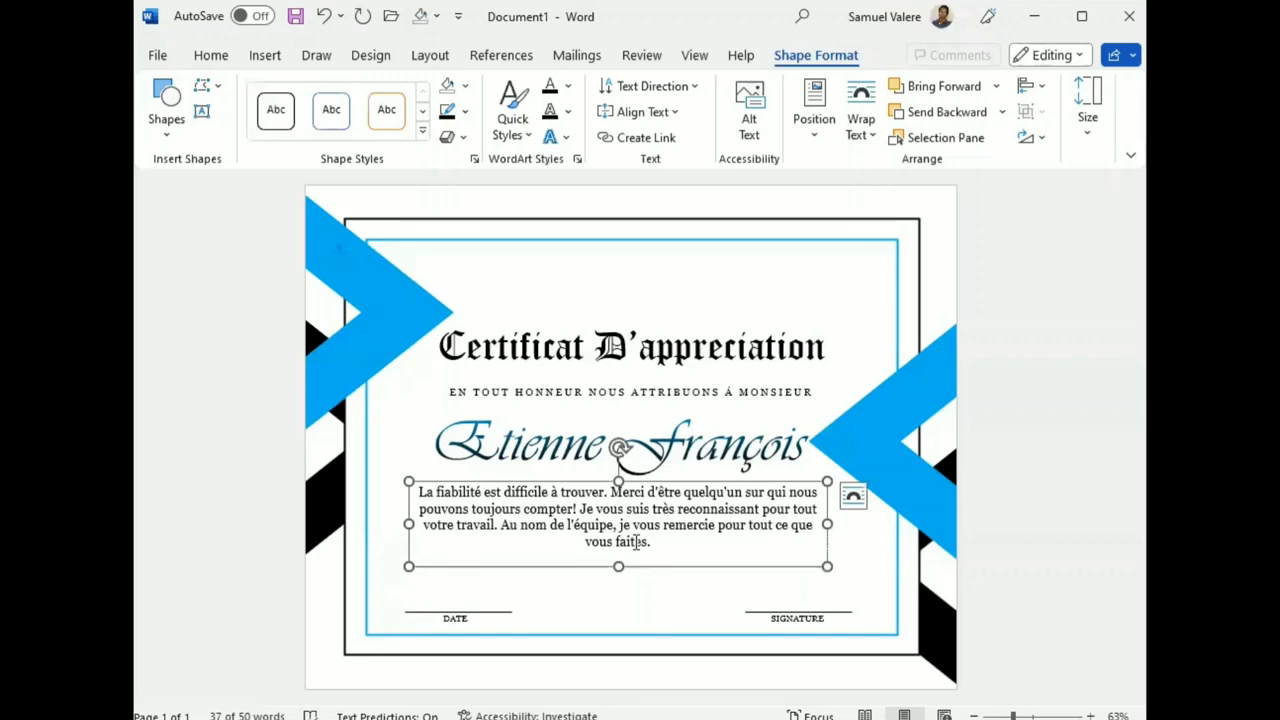
{"action": "left_click_drag", "start_coordinate": [636, 541], "coordinate": [636, 543]}
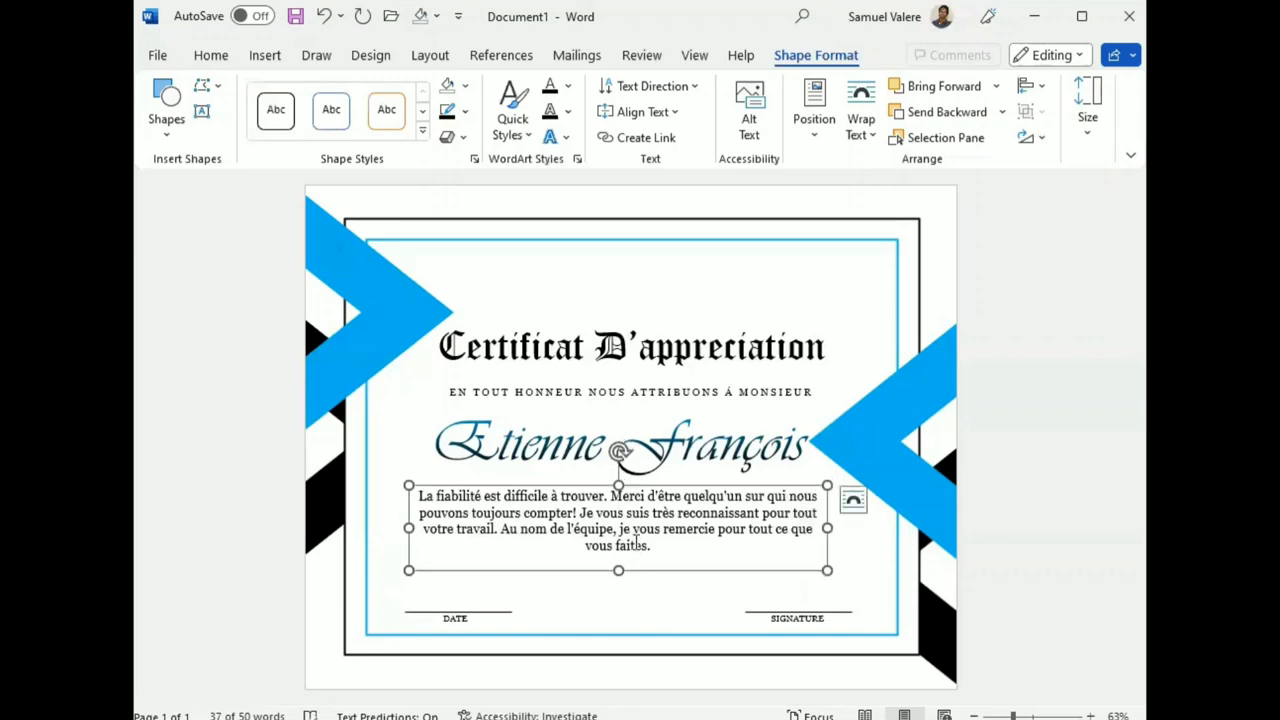